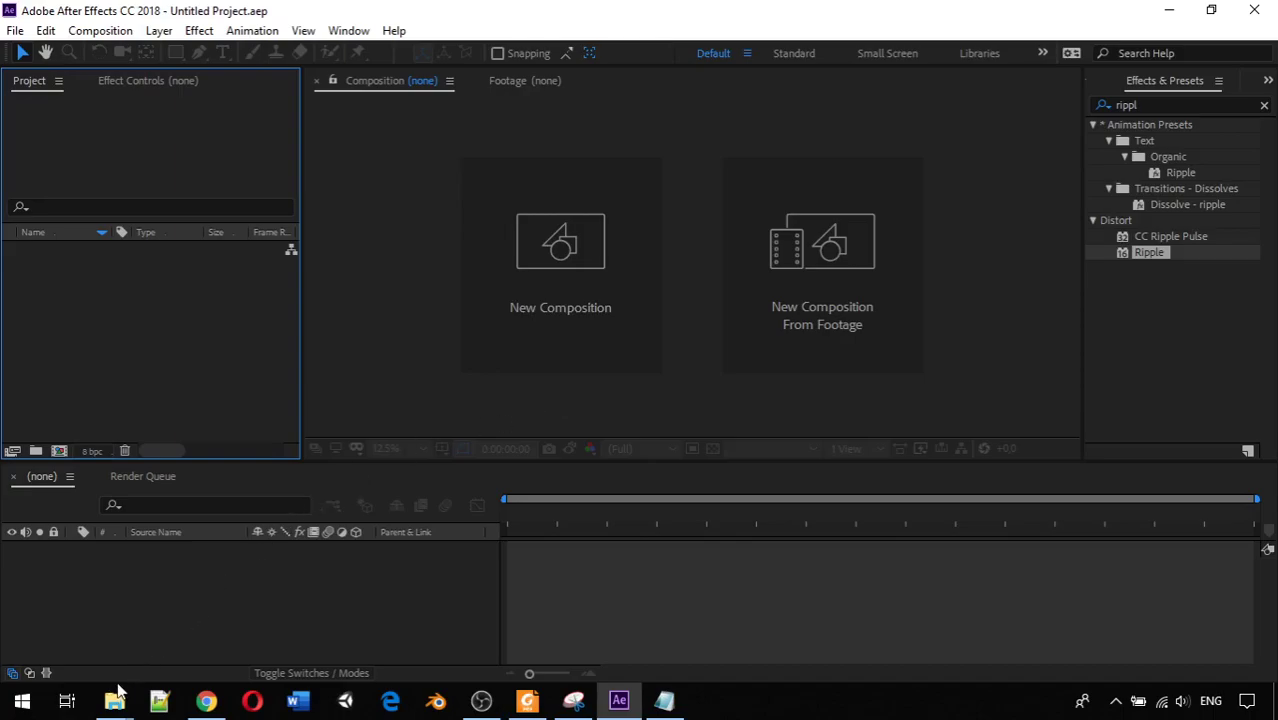
mouse_move(116, 702)
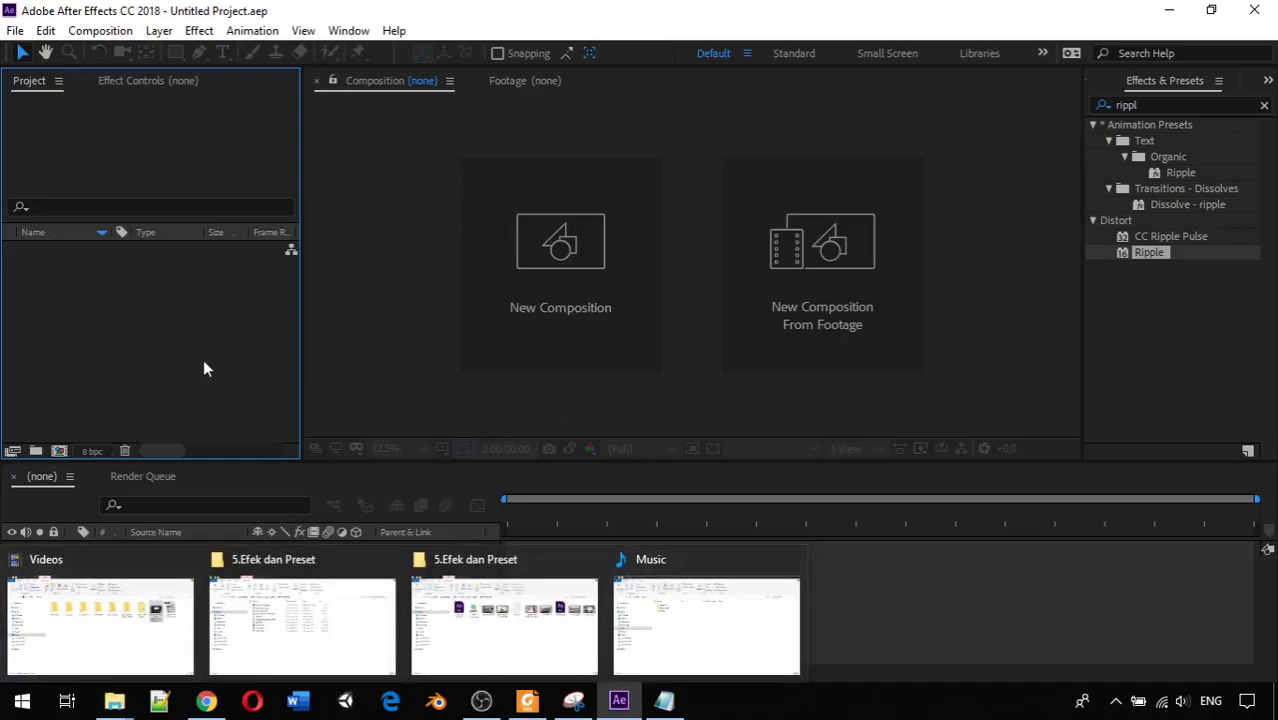
left_click(15, 30)
left_click(252, 30)
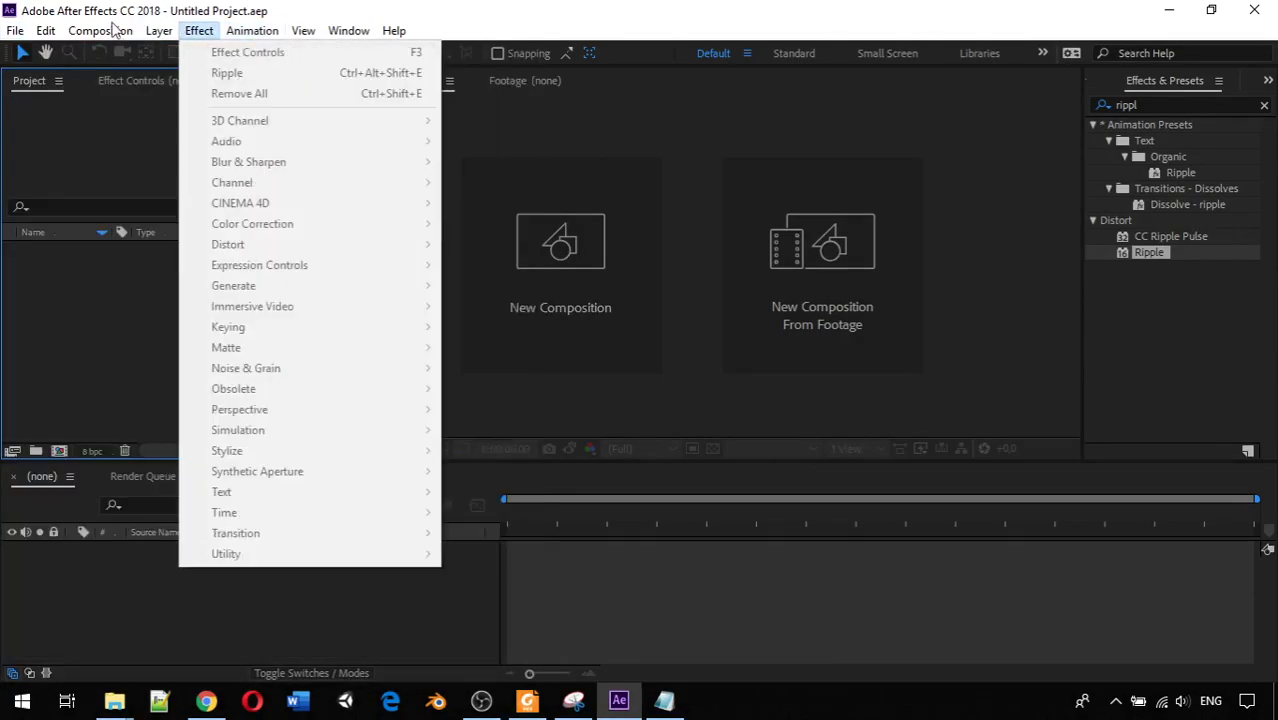
left_click(676, 376)
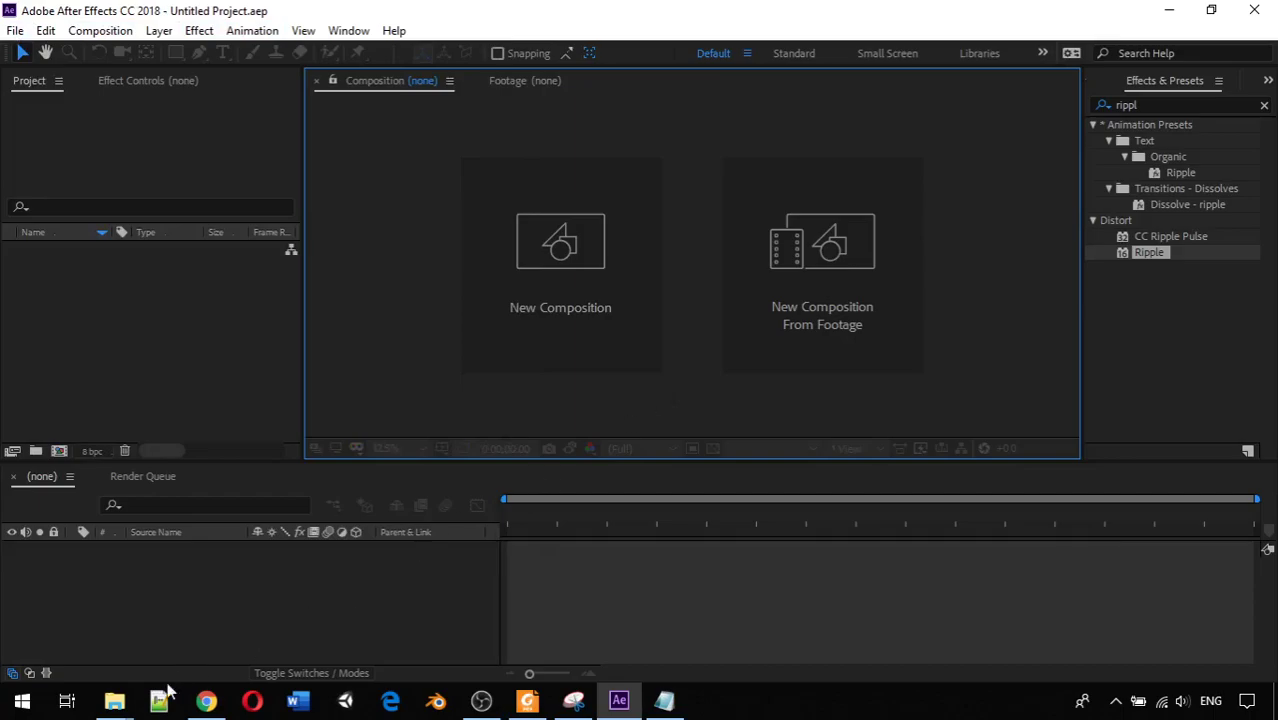
Switch to the 5.Efek dan Preset folder in File Explorer and preview the clip production ID_4035233.mp4
mouse_move(114, 700)
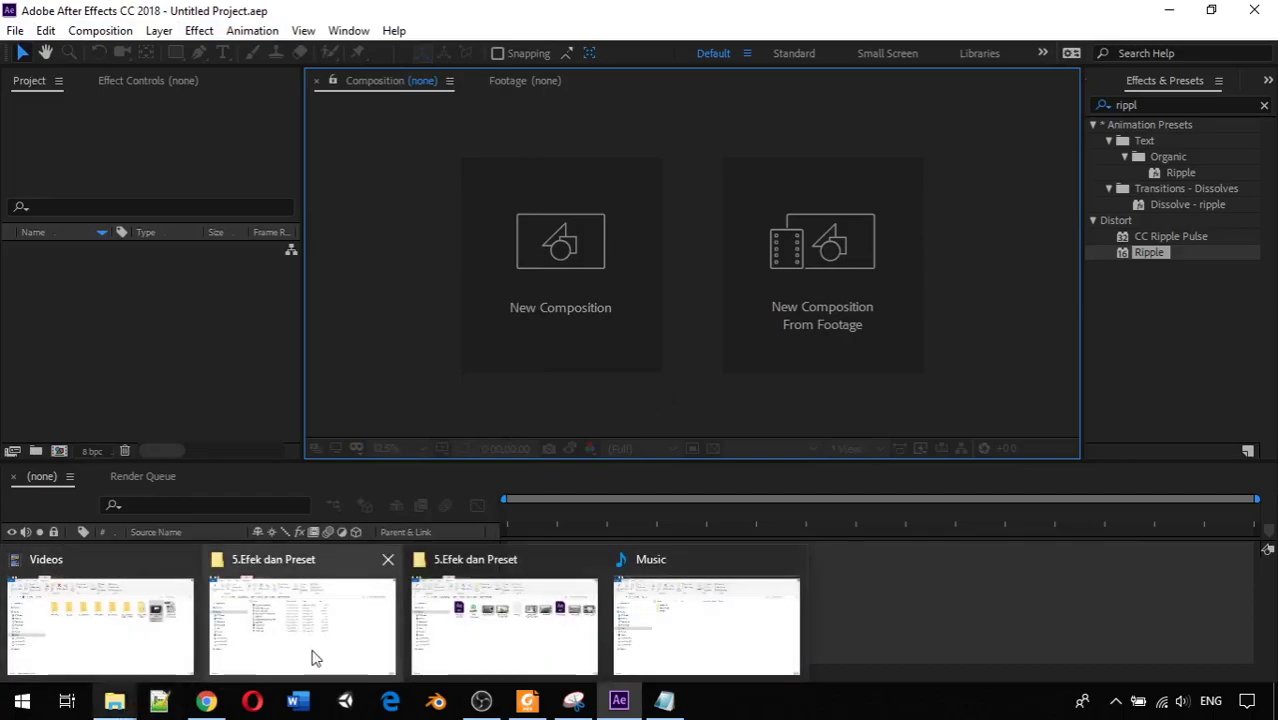
left_click(475, 612)
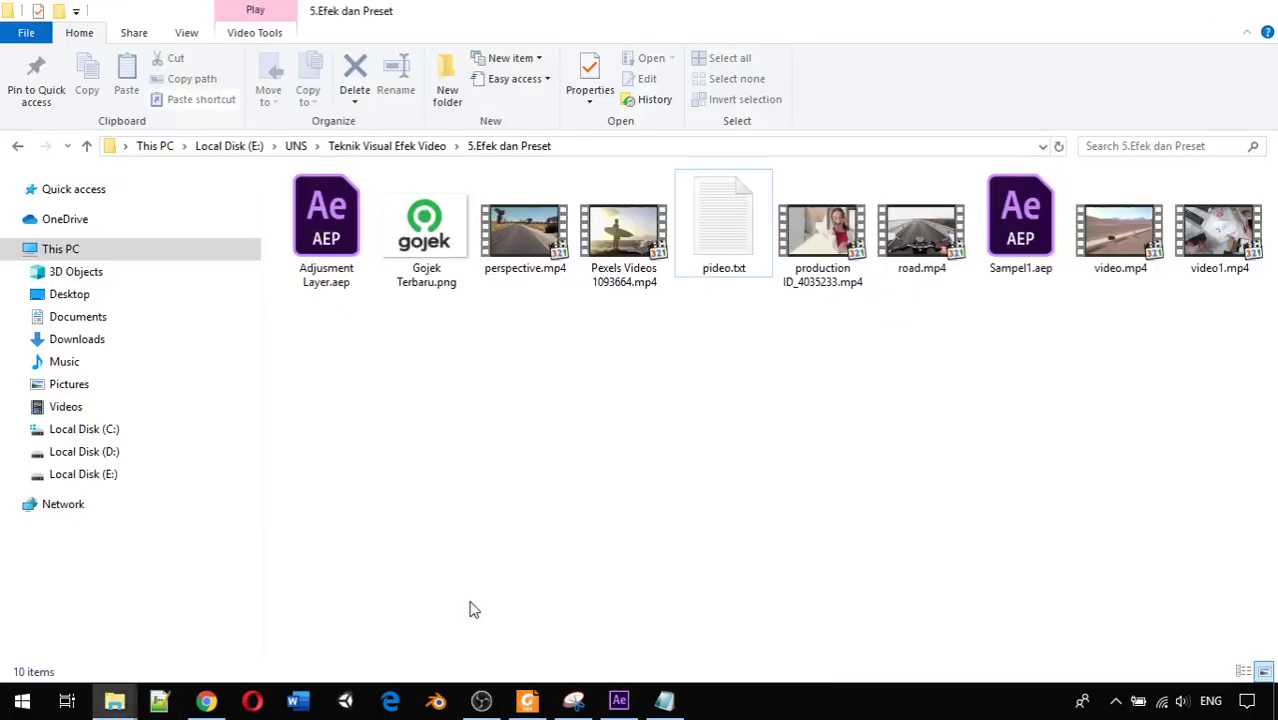
double_click(812, 262)
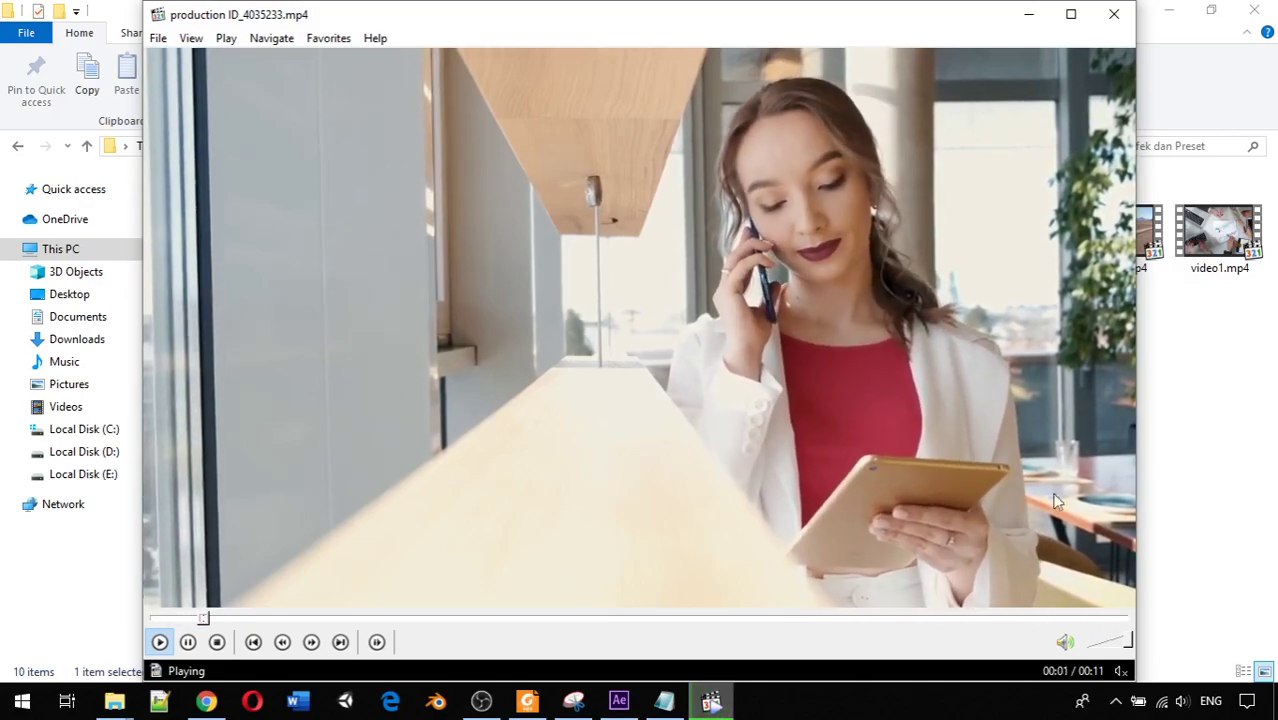
left_click(596, 394)
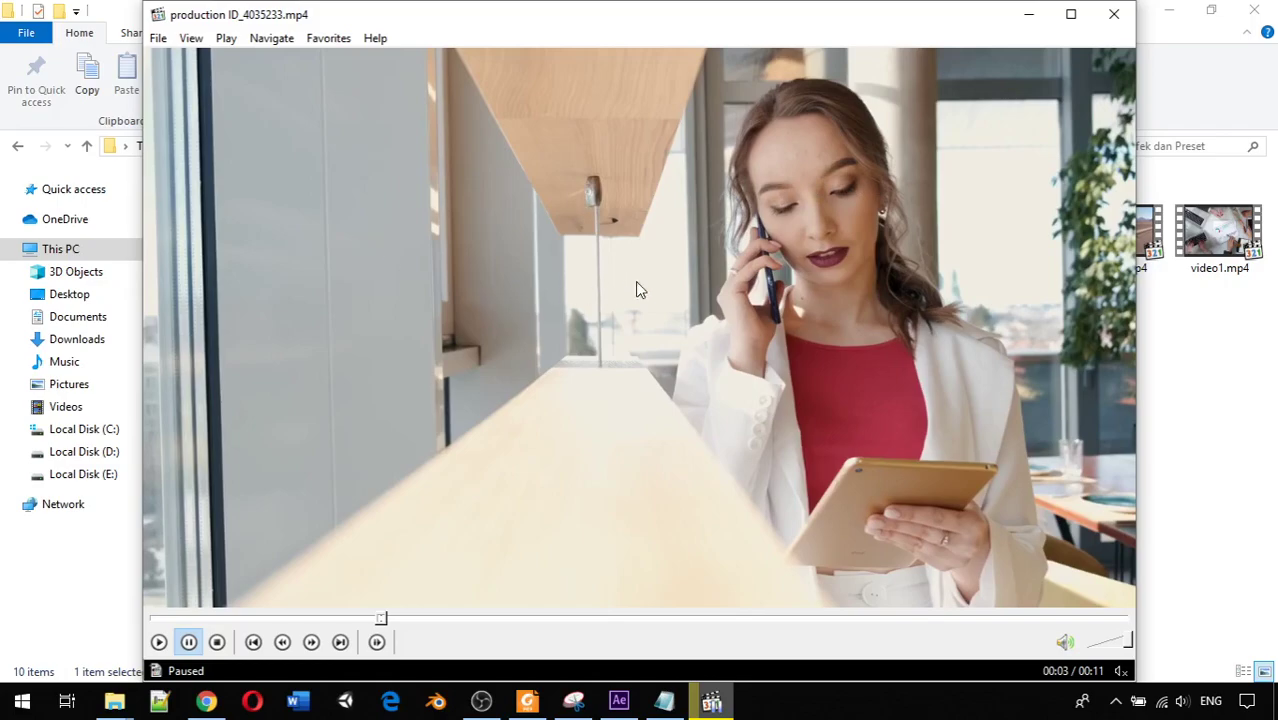
left_click(1097, 21)
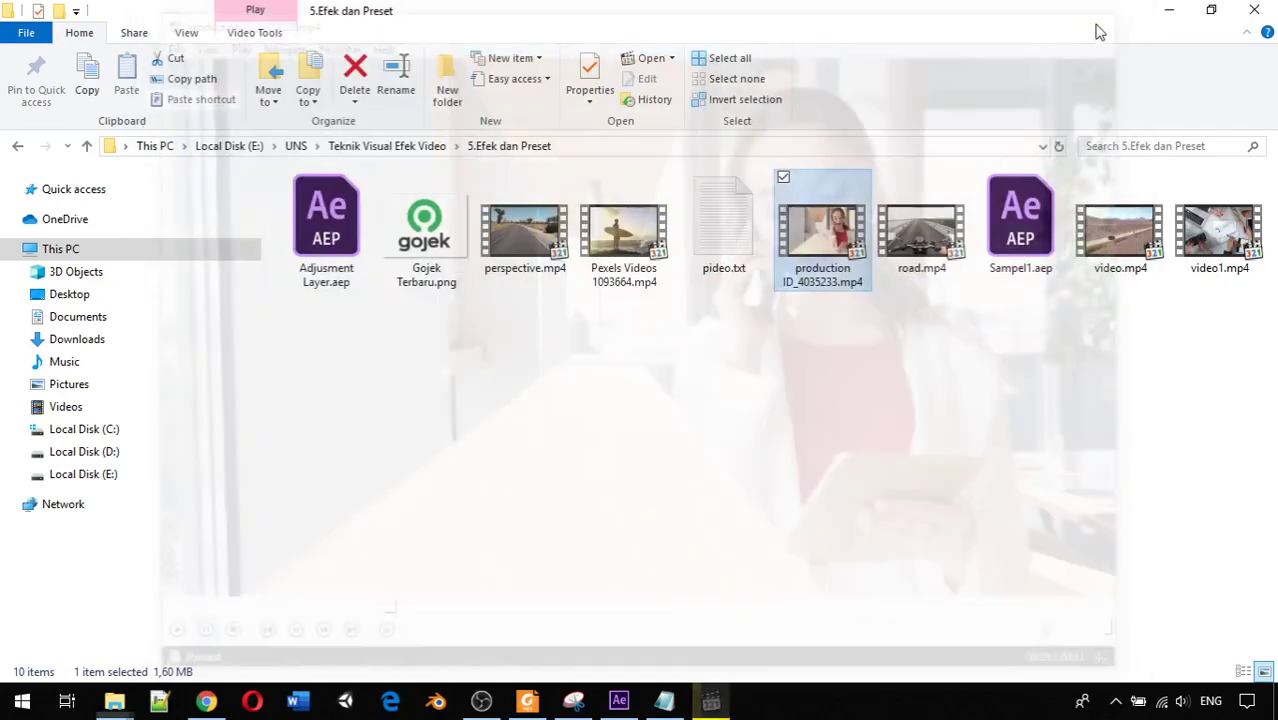
Import production ID_4035233.mp4 into the After Effects project and create a composition from it
left_click_drag(843, 205, 190, 338)
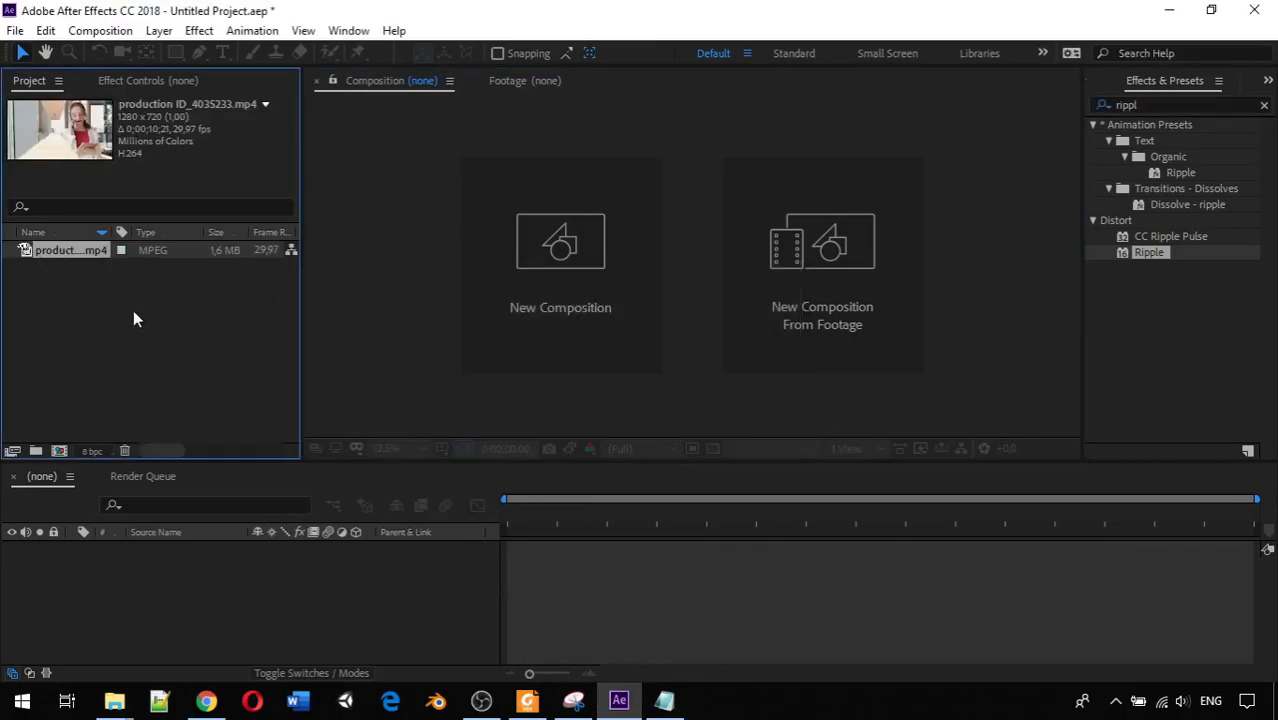
left_click_drag(64, 250, 101, 559)
scroll(478, 302, "up", 3)
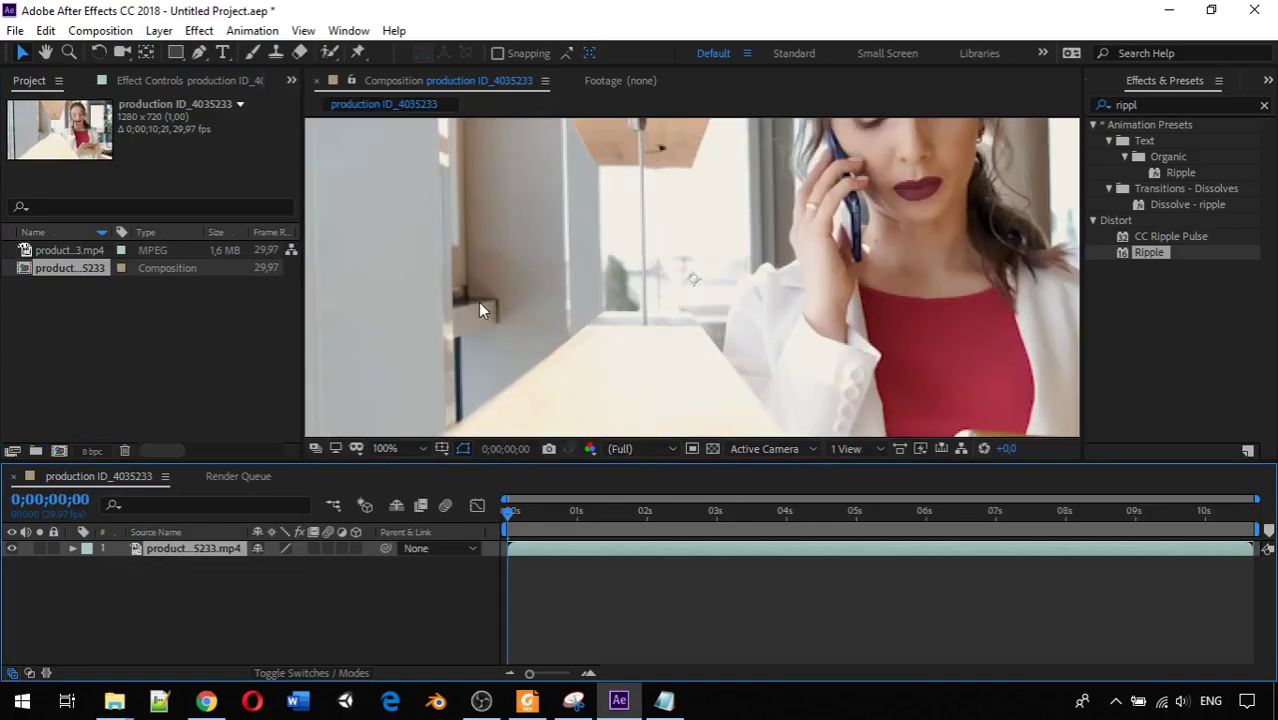
scroll(478, 302, "down", 2)
scroll(478, 302, "down", 2)
scroll(478, 302, "up", 3)
scroll(478, 302, "down", 1)
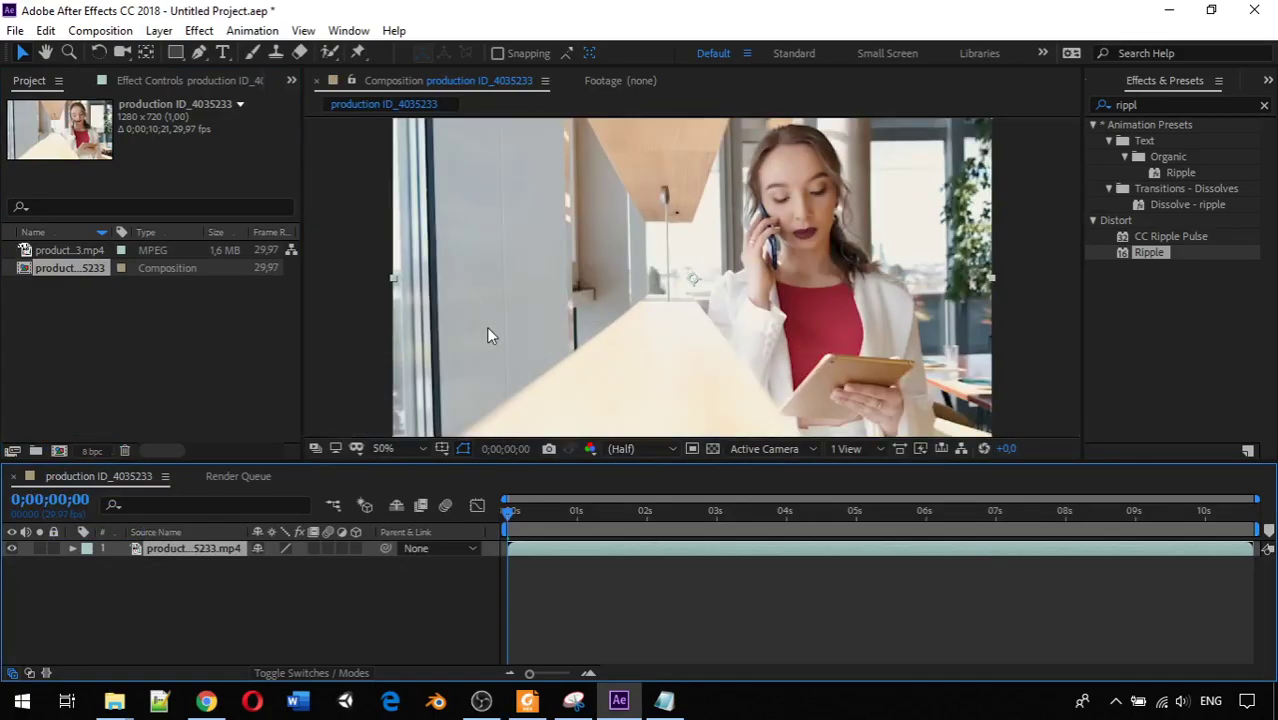
Activate the Roto Brush Tool and open the production ID_4035233.mp4 layer in its own Layer viewer
left_click(333, 54)
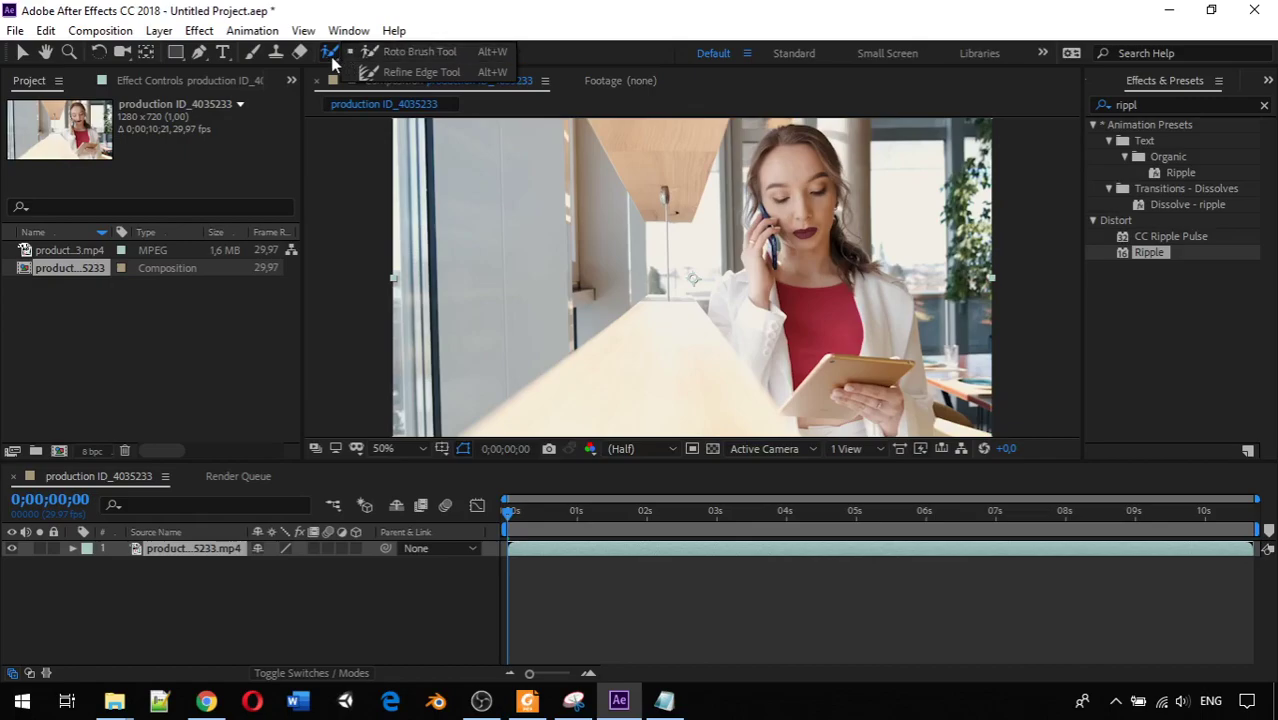
left_click(334, 58)
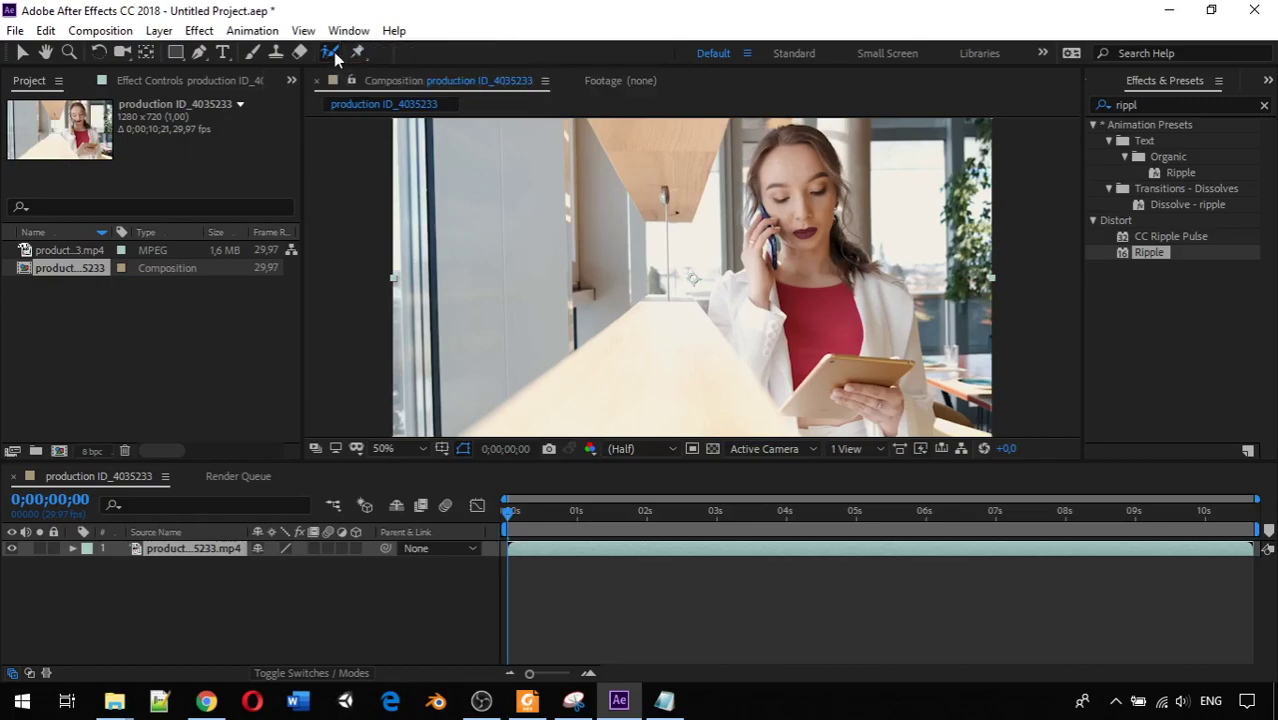
left_click(334, 54)
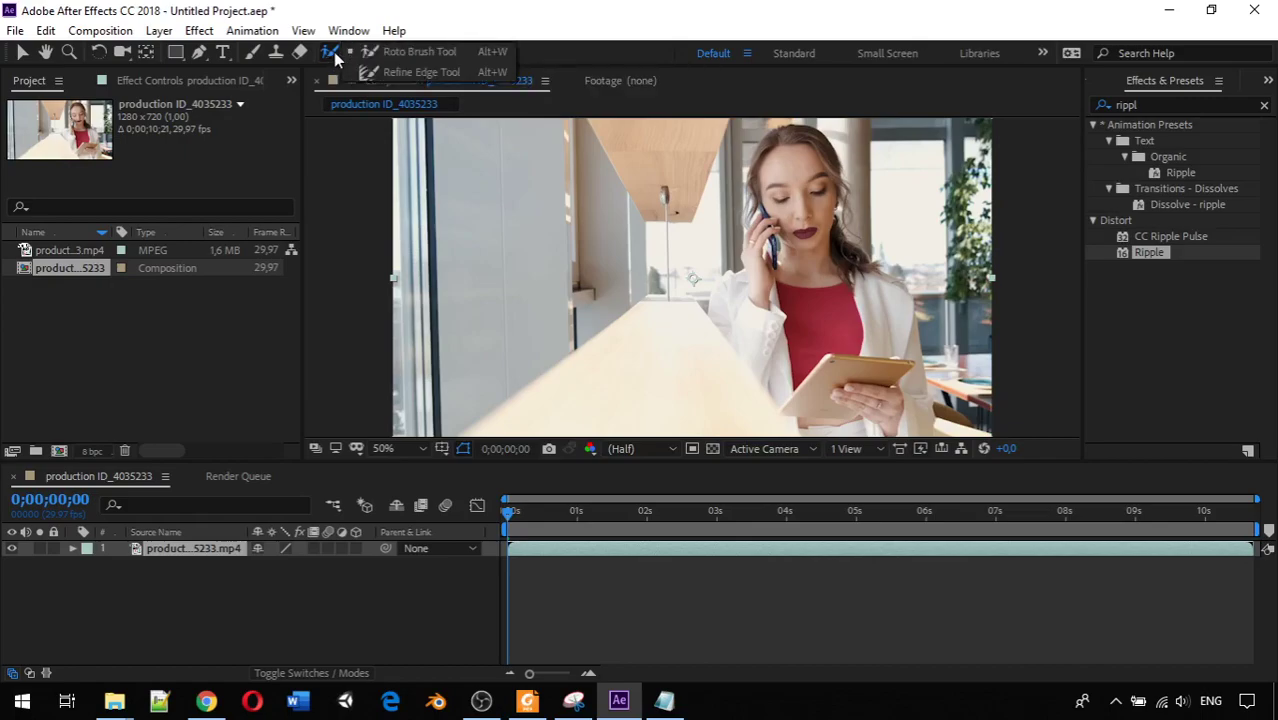
left_click(403, 54)
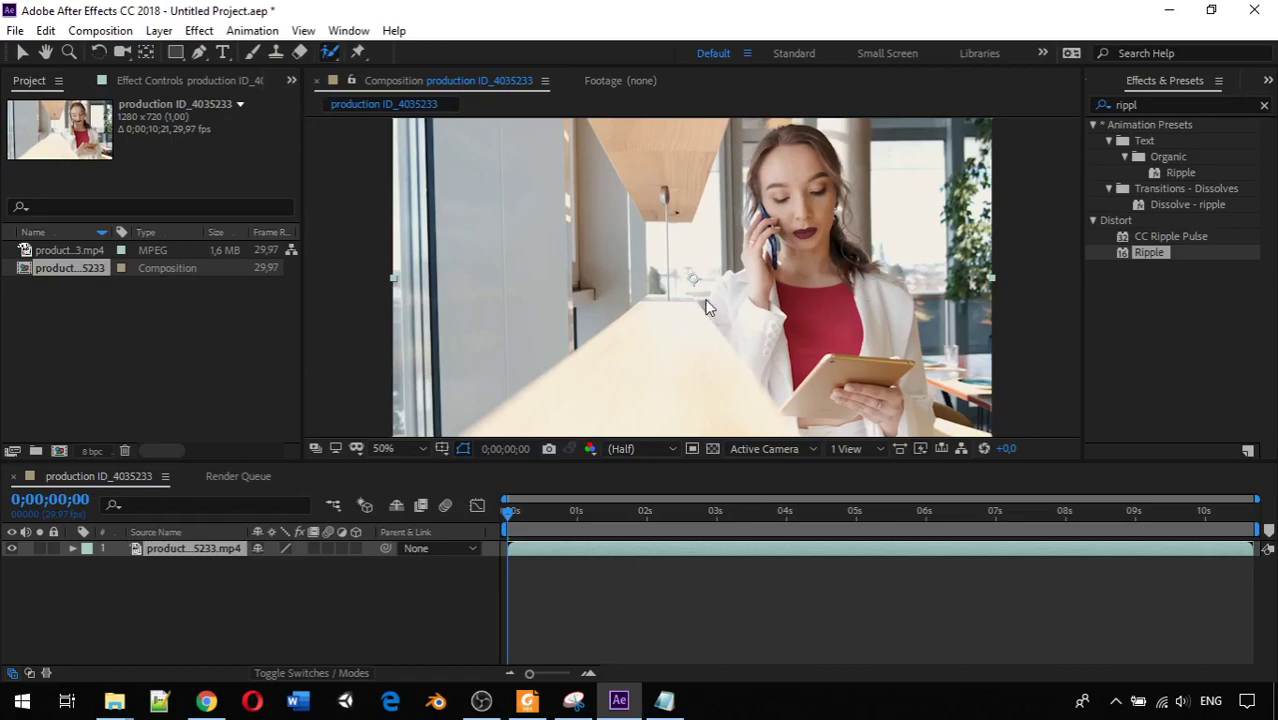
scroll(706, 307, "up", 2)
scroll(706, 307, "down", 1)
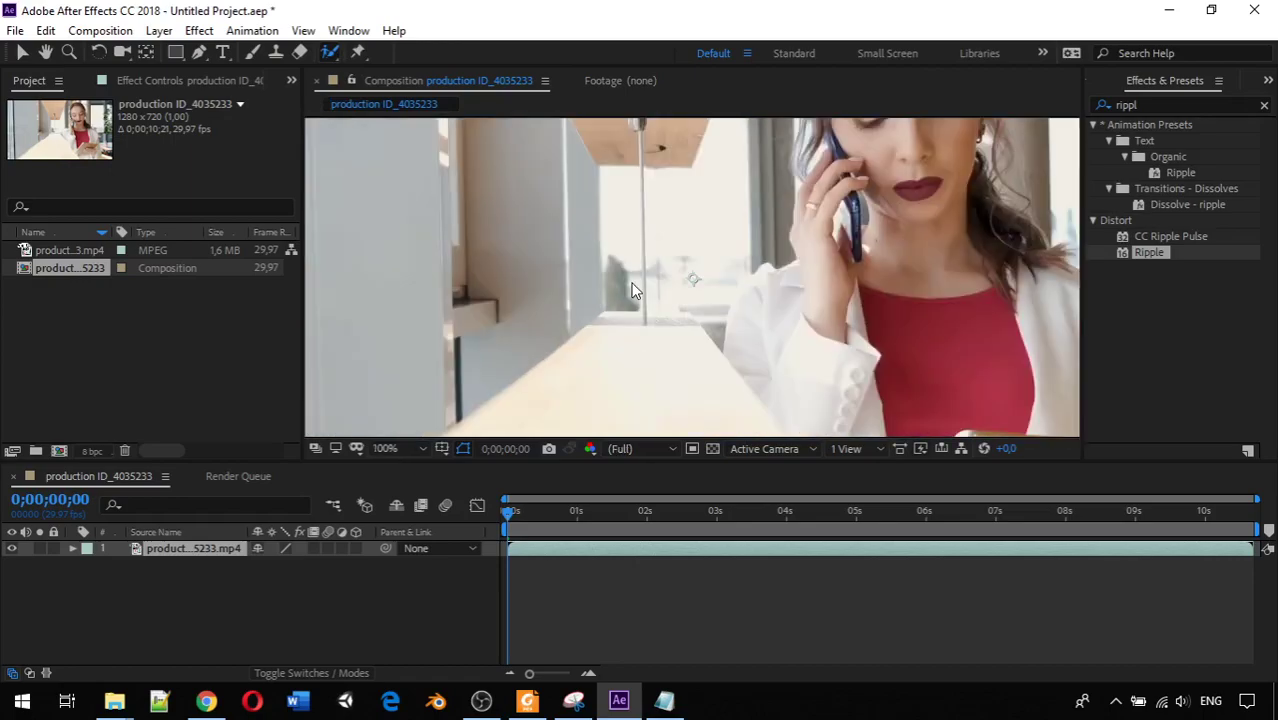
left_click(180, 549)
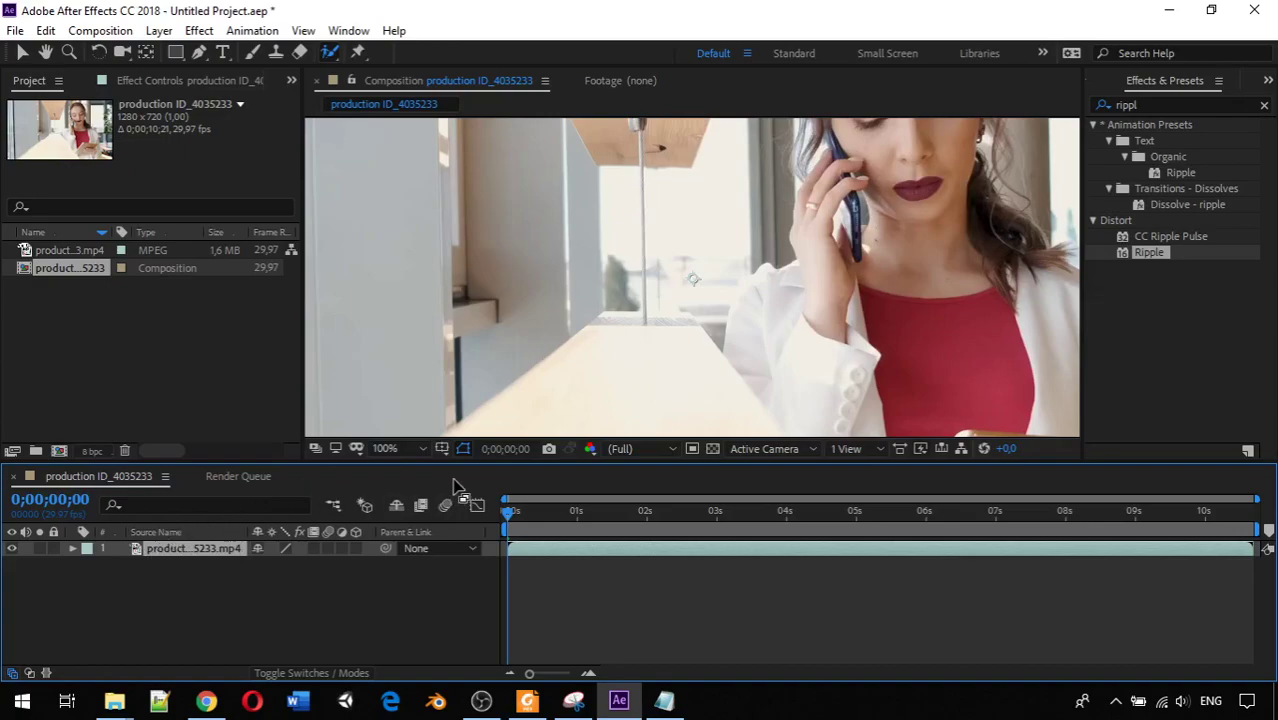
left_click(727, 345)
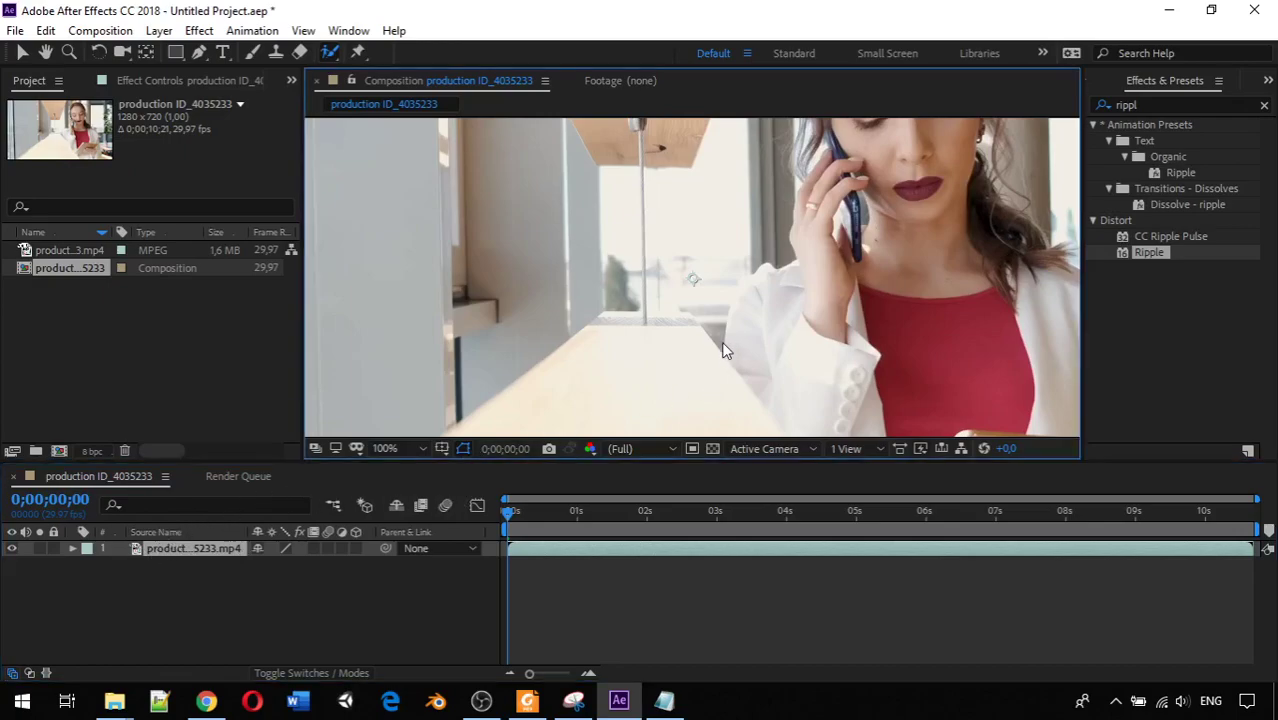
double_click(723, 350)
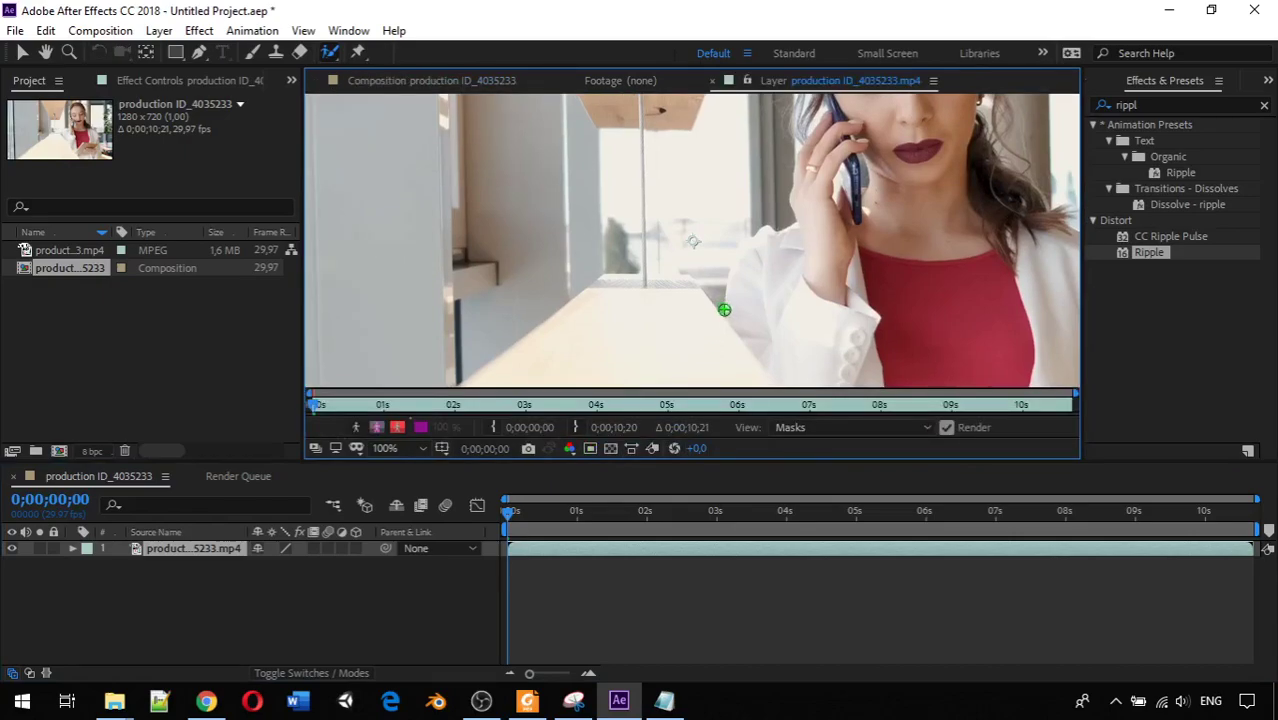
Examine the woman and the edges of her figure in the Layer viewer, both close up and as a whole
scroll(745, 308, "down", 2)
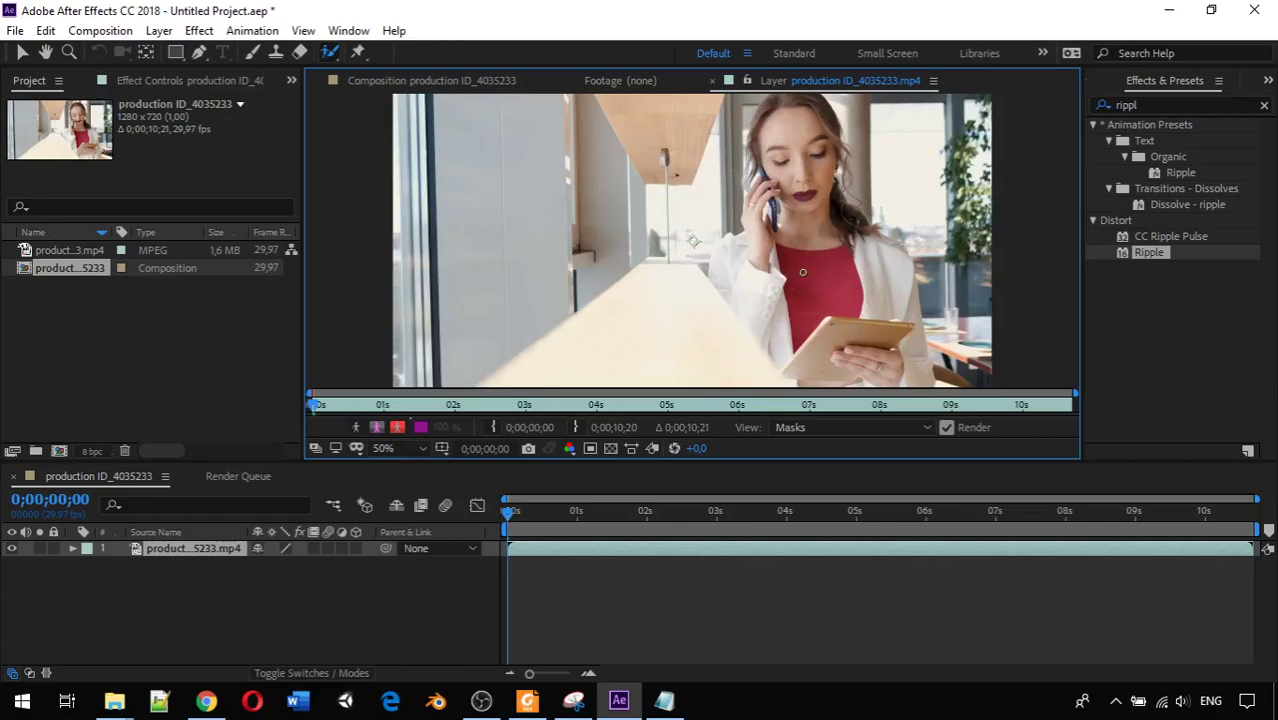
scroll(802, 271, "right", 5)
key("h")
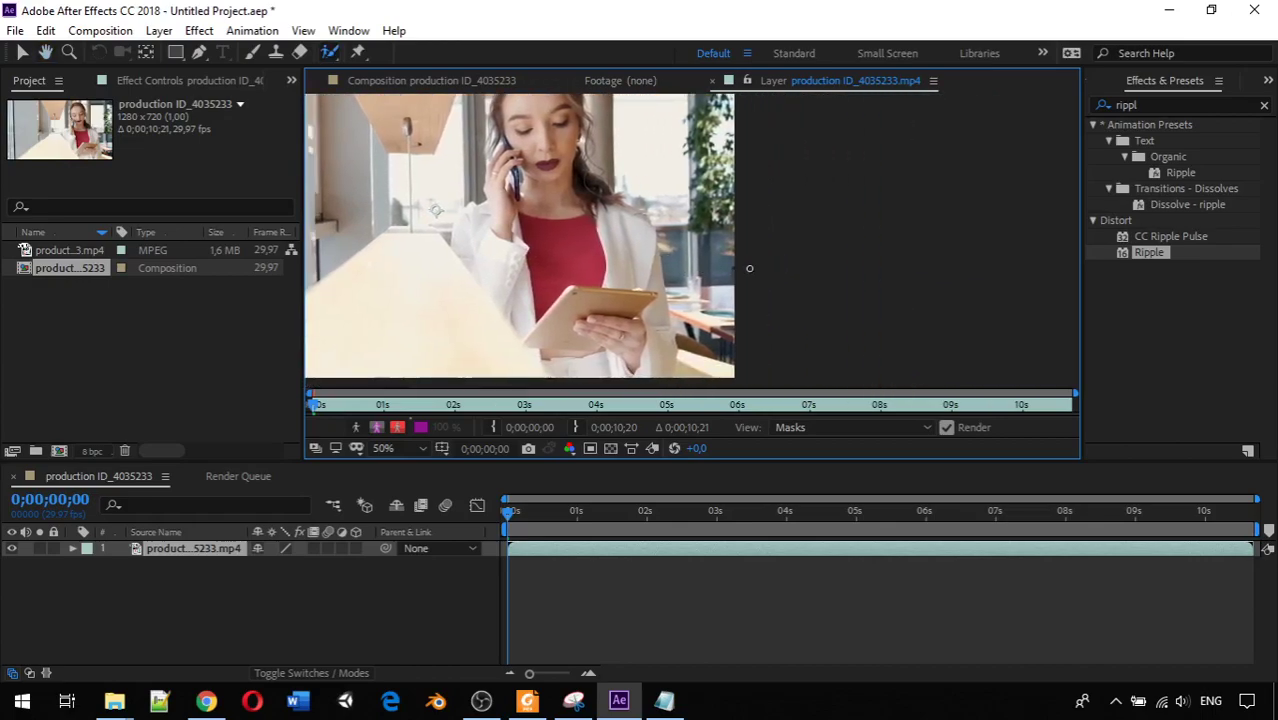
scroll(743, 268, "up", 2)
key("alt+w")
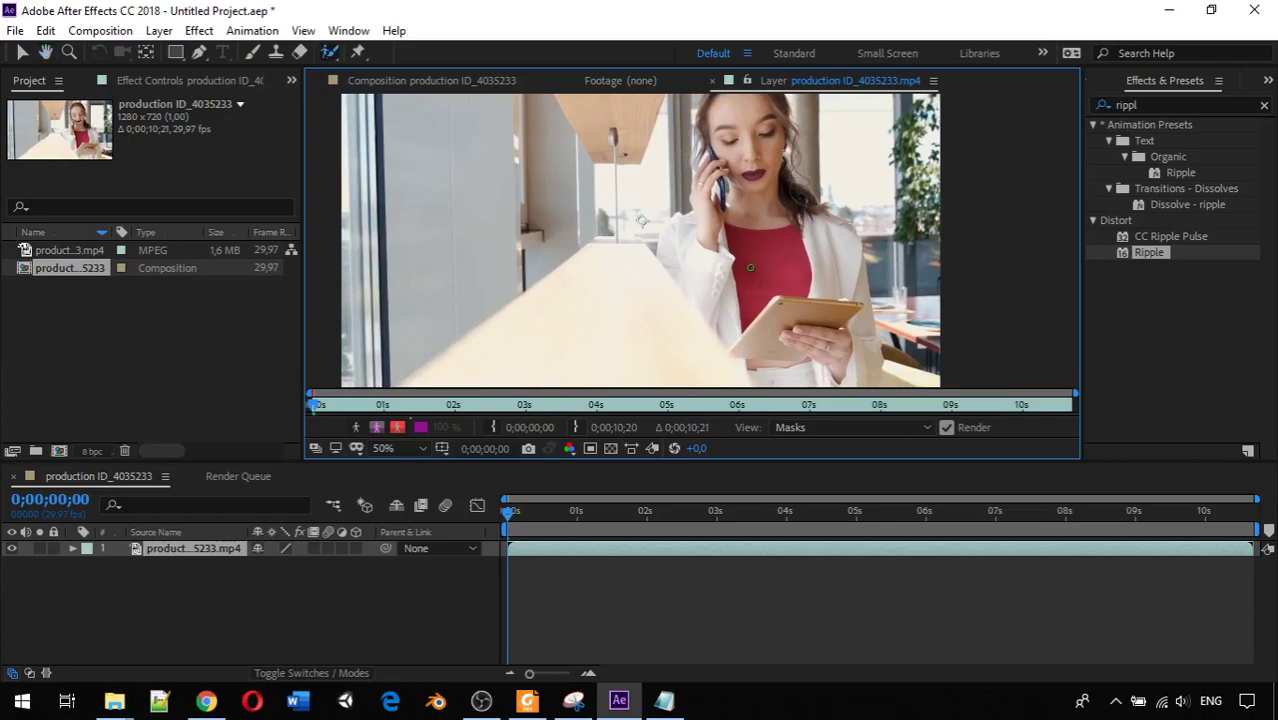
scroll(751, 268, "up", 2)
scroll(750, 268, "down", 2)
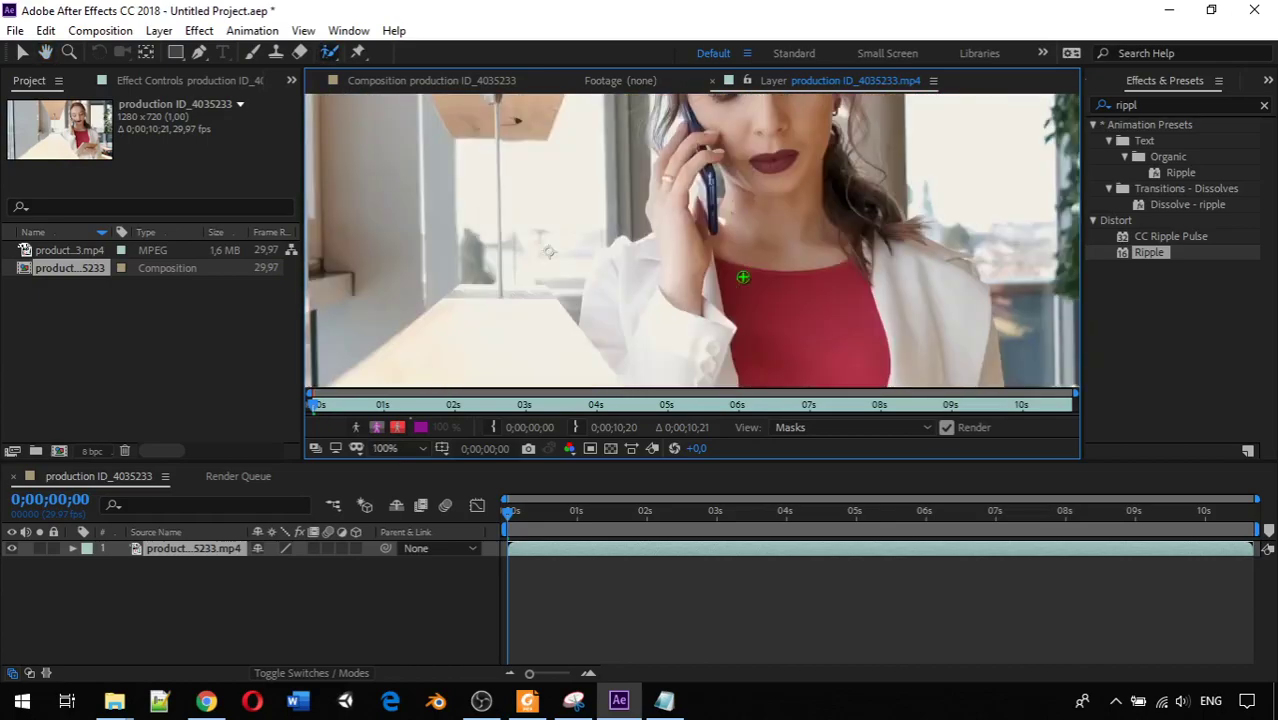
scroll(742, 270, "up", 3)
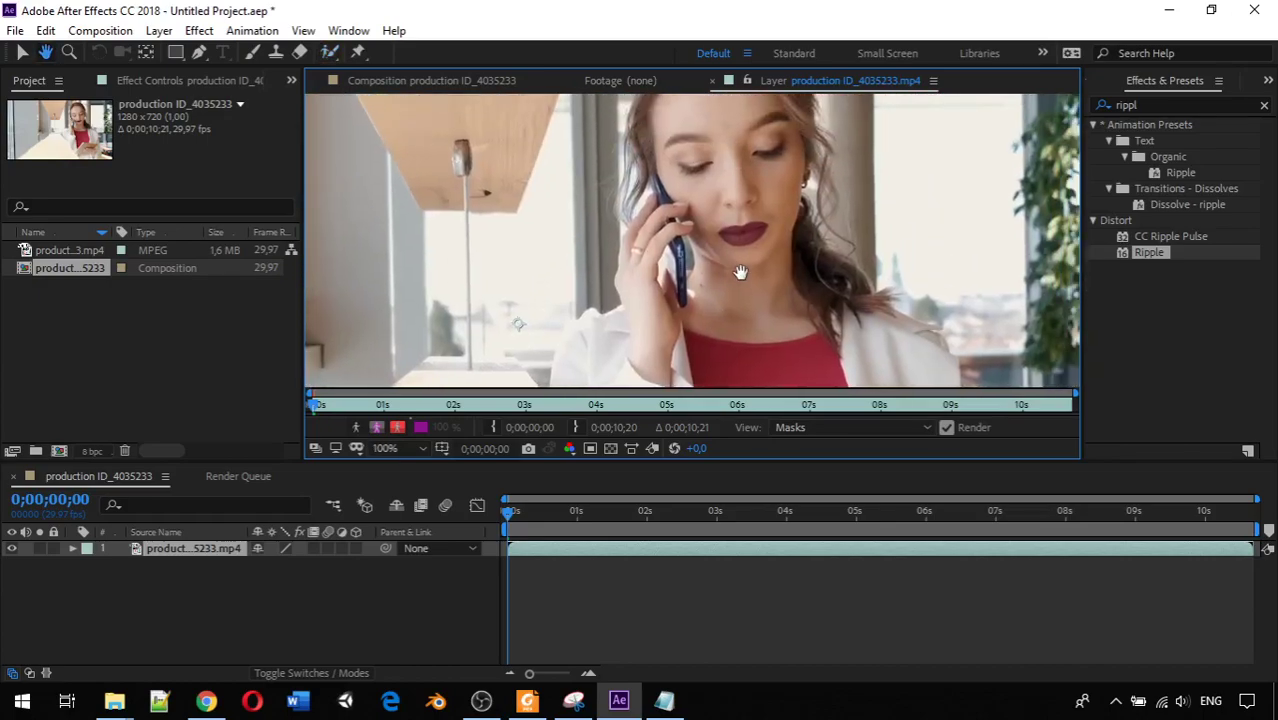
scroll(741, 273, "down", 1)
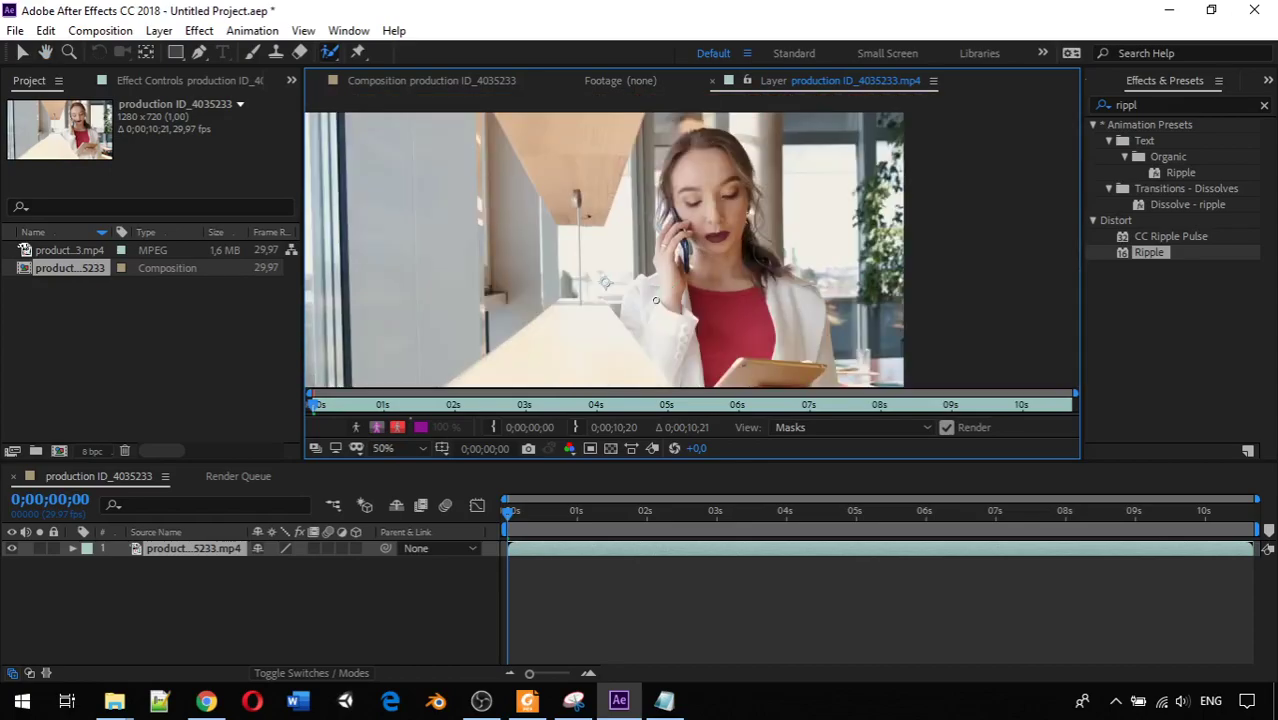
scroll(655, 300, "up", 1)
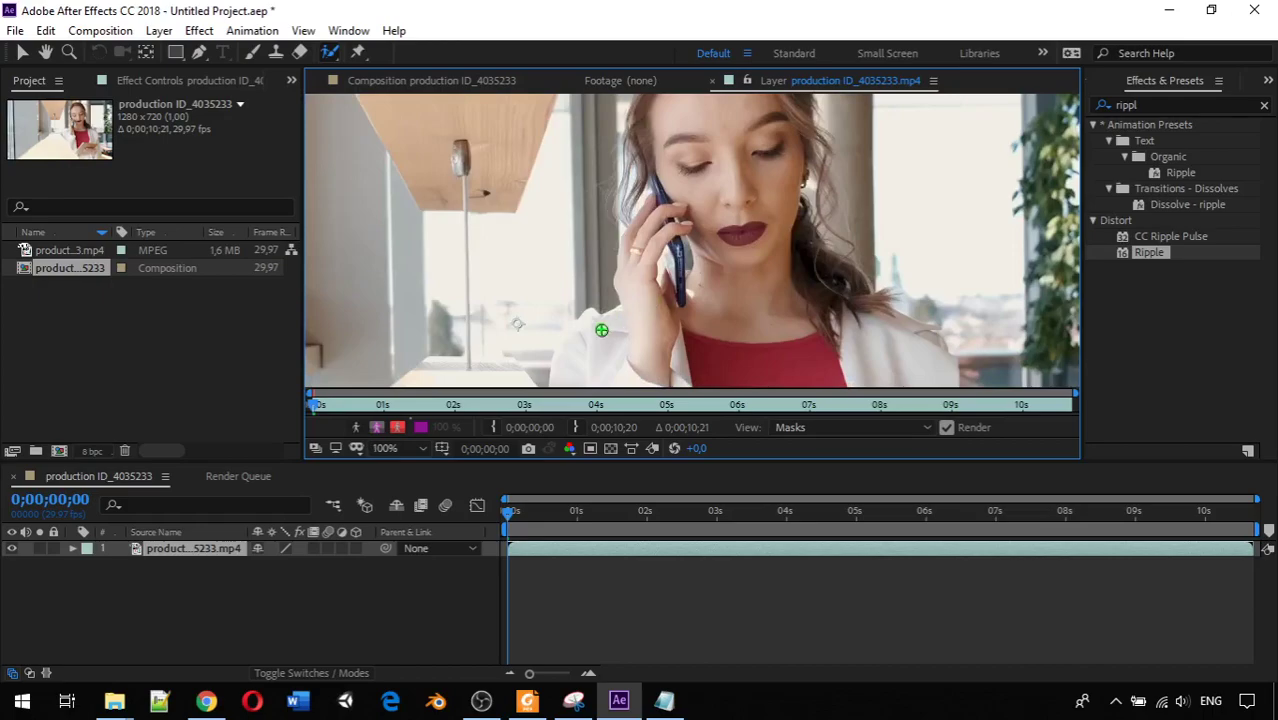
scroll(602, 329, "down", 1)
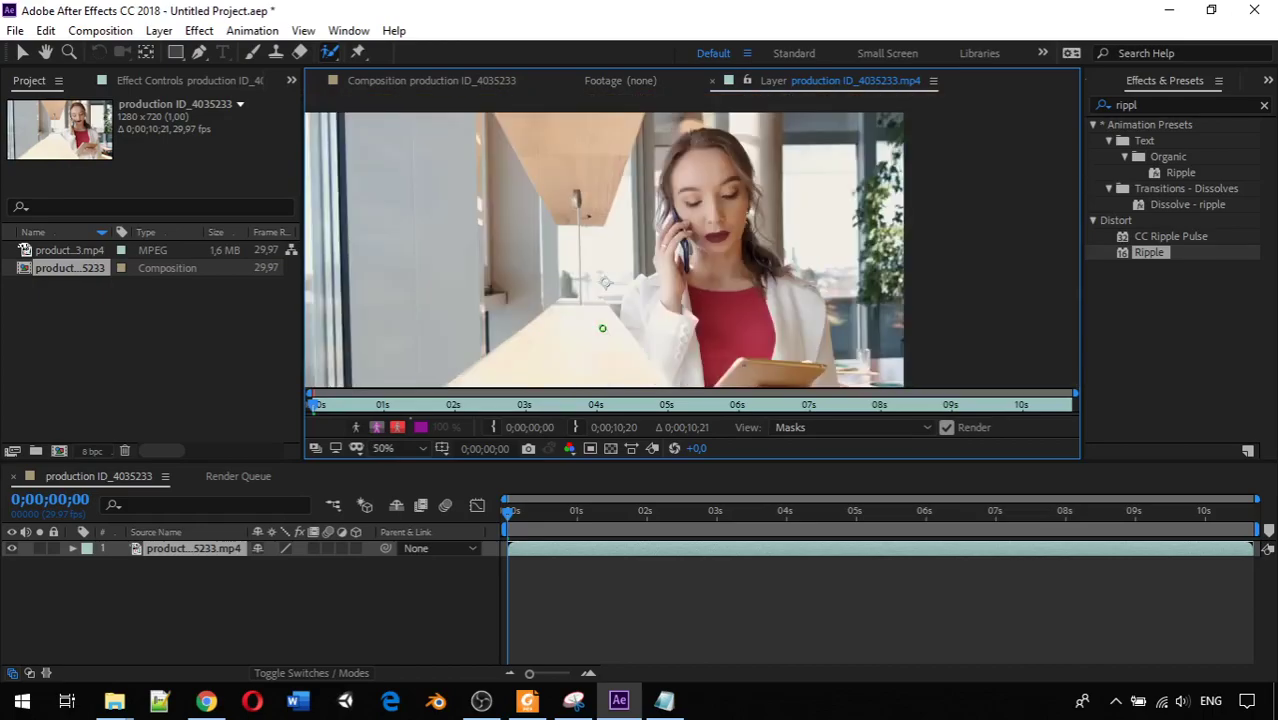
key("space")
left_click_drag(650, 300, 654, 303)
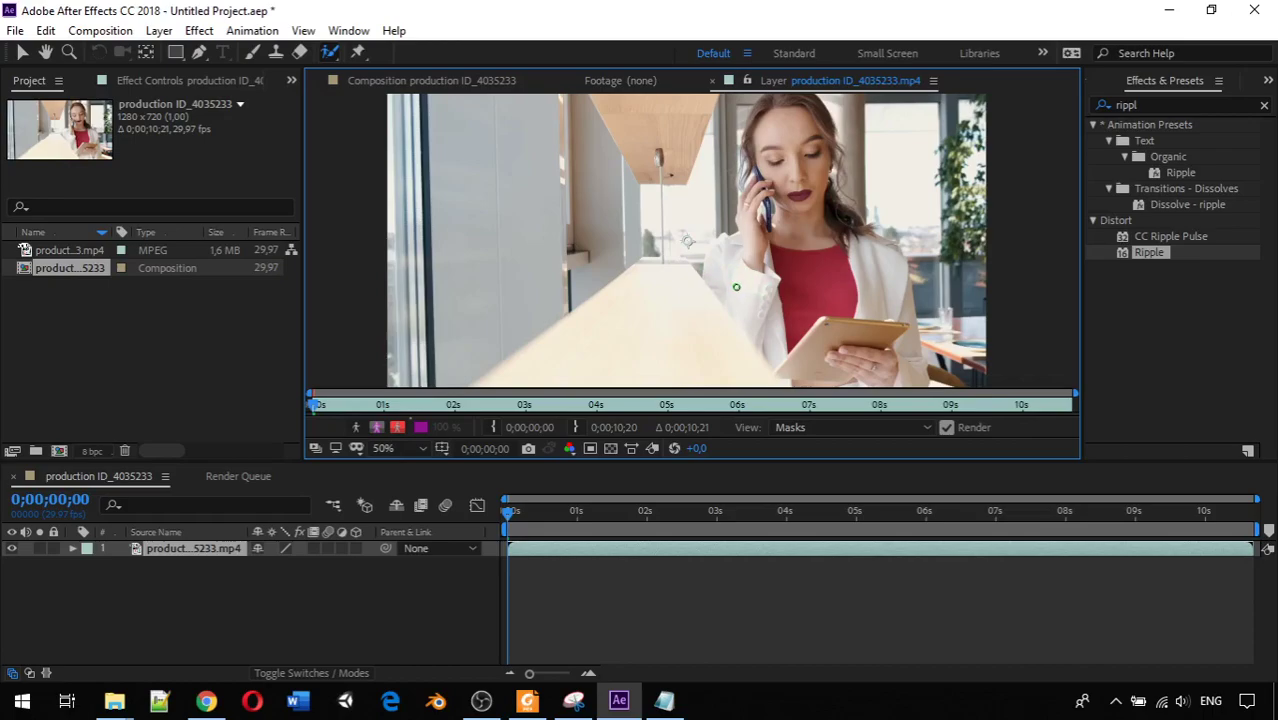
scroll(736, 285, "up", 2)
scroll(736, 287, "up", 1)
scroll(736, 287, "down", 1)
scroll(736, 287, "up", 1)
scroll(736, 288, "down", 2)
scroll(772, 292, "up", 4)
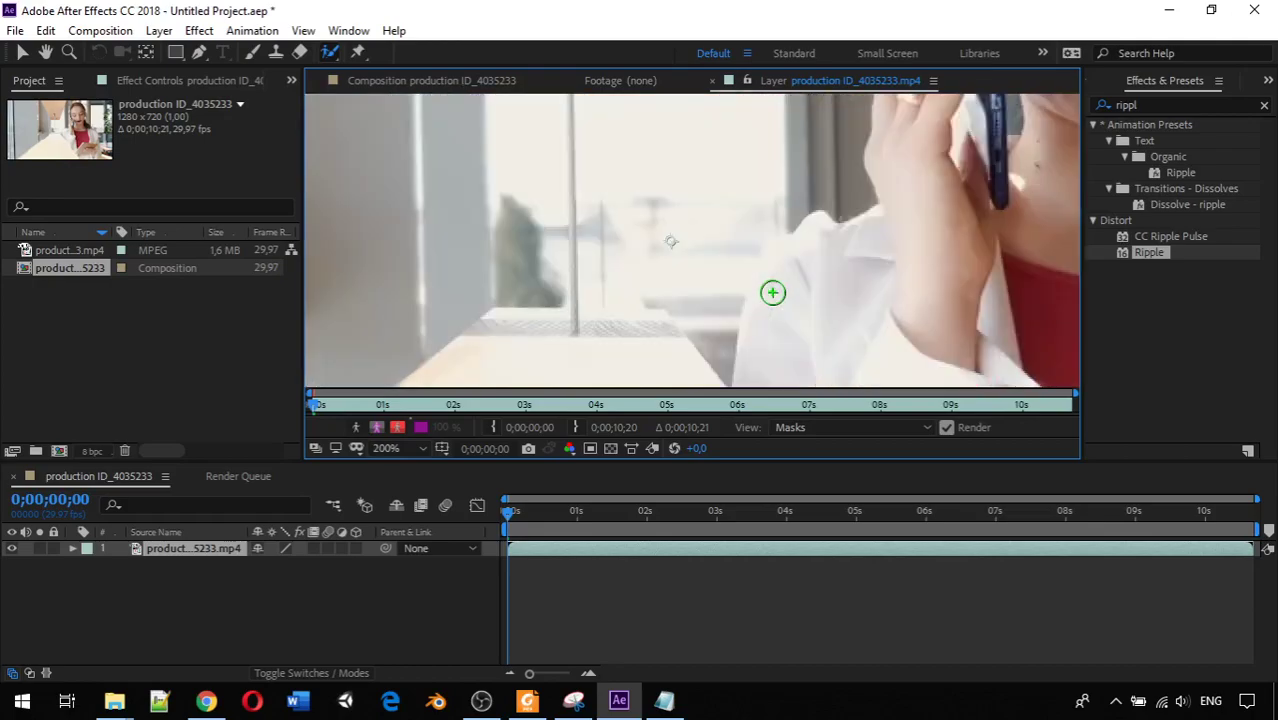
scroll(772, 292, "down", 4)
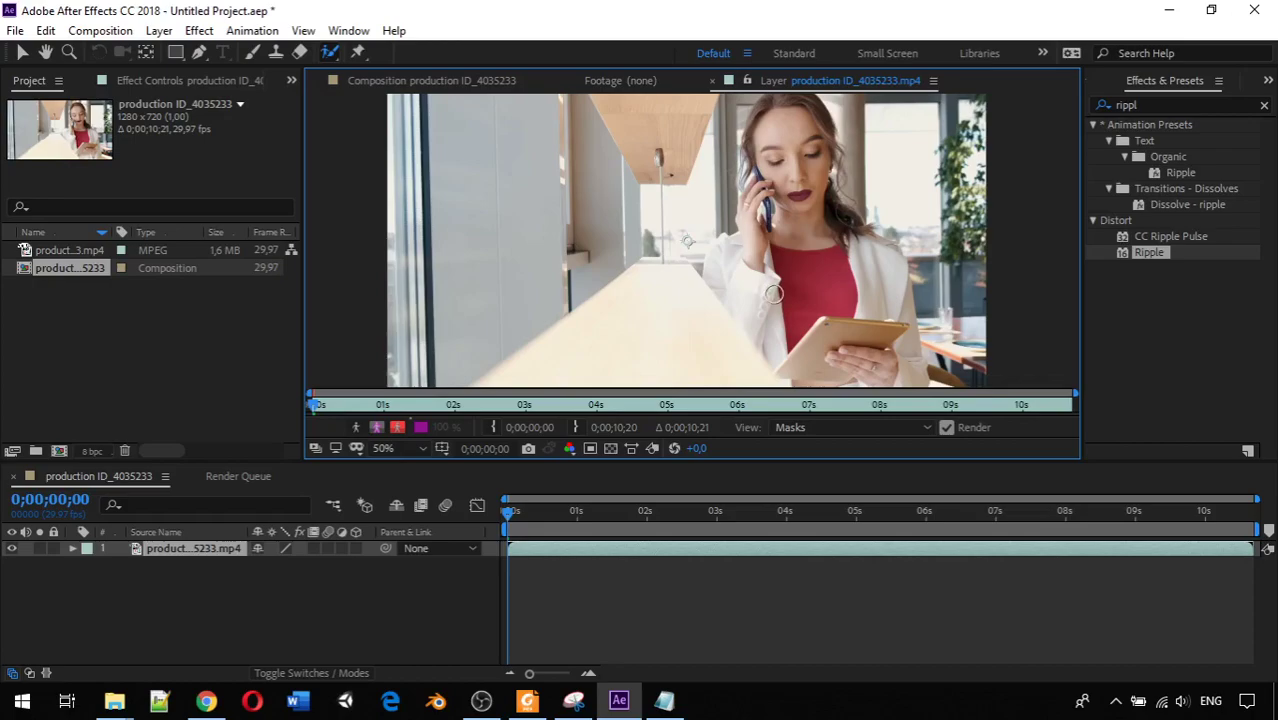
Adjust the Roto Brush tip size and paint foreground strokes over the woman on the first frame to select her figure
left_click_drag(774, 293, 774, 294)
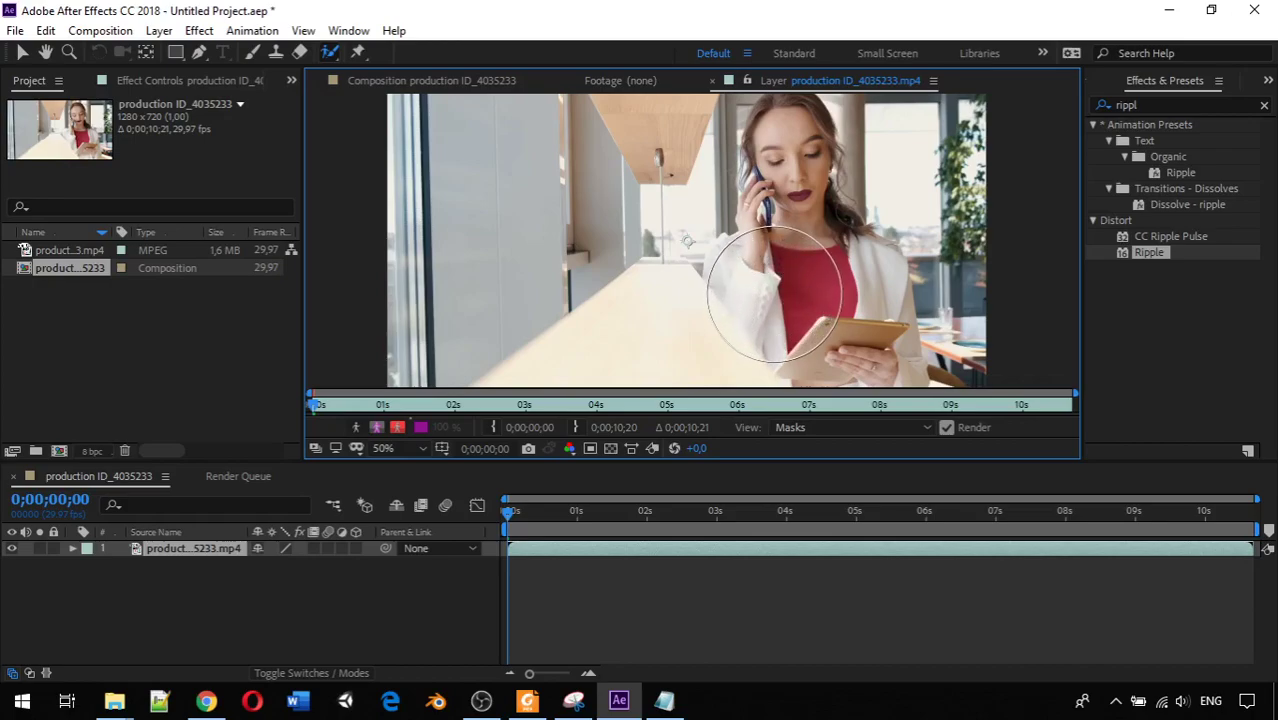
left_click_drag(774, 293, 774, 293)
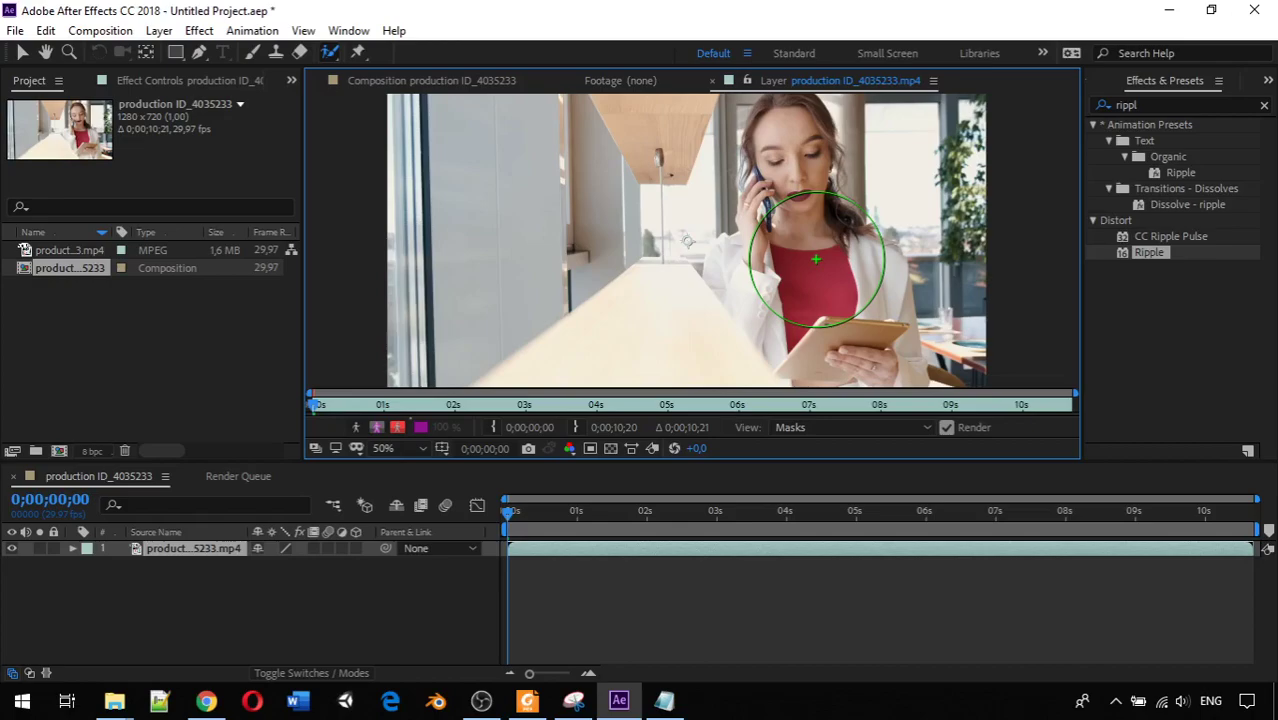
left_click_drag(816, 259, 816, 259)
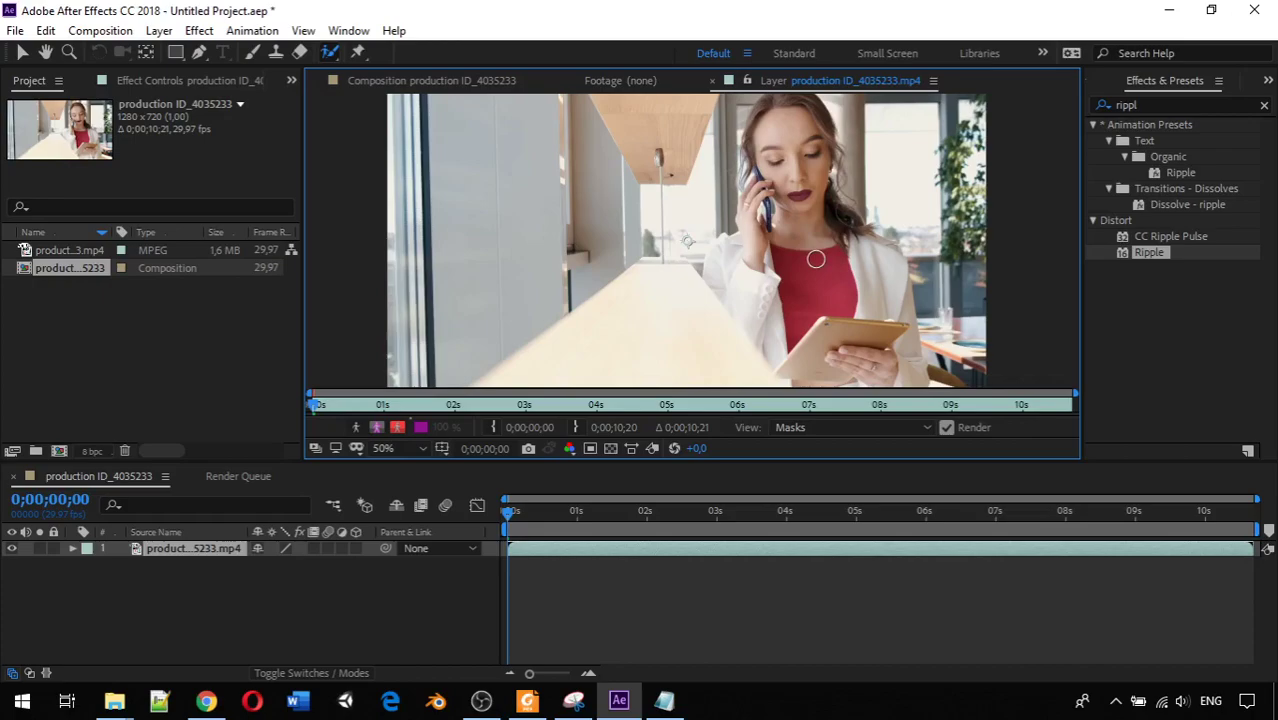
left_click_drag(816, 259, 816, 259)
mouse_move(724, 261)
left_mouse_down()
mouse_move(802, 362)
mouse_move(901, 372)
mouse_move(912, 359)
mouse_move(893, 251)
mouse_move(842, 232)
left_mouse_up()
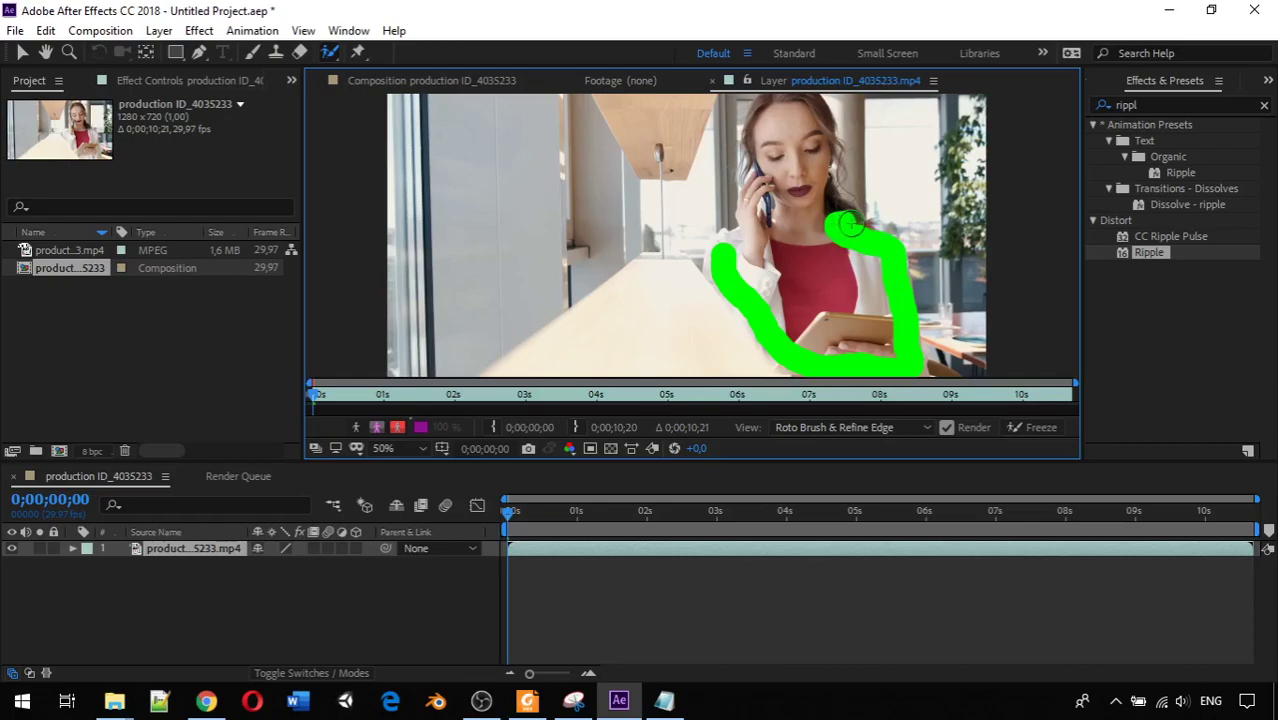
mouse_move(855, 222)
left_mouse_down()
mouse_move(799, 167)
mouse_move(813, 136)
mouse_move(807, 177)
mouse_move(777, 116)
mouse_move(797, 251)
mouse_move(813, 244)
mouse_move(800, 234)
mouse_move(759, 247)
mouse_move(761, 191)
mouse_move(804, 259)
mouse_move(830, 268)
mouse_move(814, 285)
mouse_move(849, 262)
mouse_move(873, 296)
mouse_move(801, 290)
mouse_move(810, 315)
mouse_move(869, 333)
mouse_move(809, 330)
mouse_move(735, 249)
mouse_move(751, 245)
mouse_move(807, 292)
mouse_move(836, 246)
mouse_move(848, 260)
mouse_move(838, 307)
mouse_move(794, 312)
mouse_move(786, 327)
mouse_move(845, 350)
mouse_move(871, 352)
mouse_move(880, 331)
mouse_move(885, 341)
mouse_move(862, 262)
mouse_move(884, 352)
left_mouse_up()
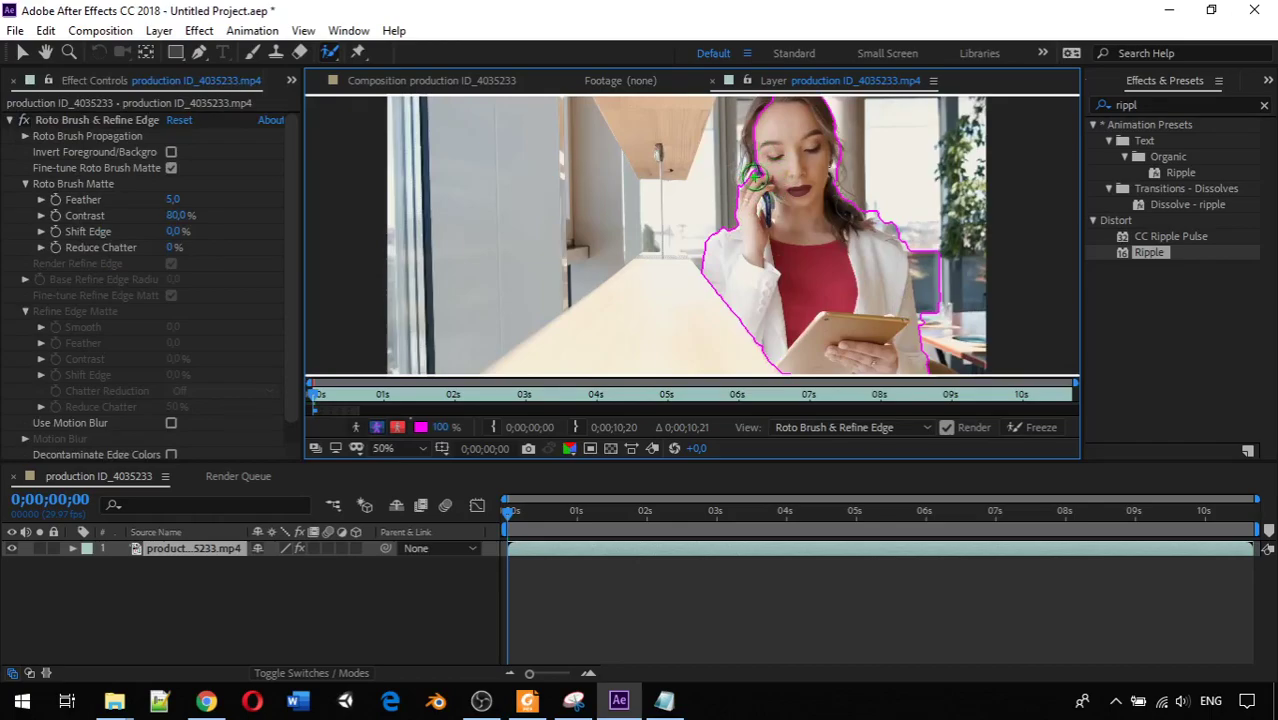
Paint a foreground stroke over the hair between the phone and the forehead to add it to the woman's selection
scroll(792, 170, "up", 4)
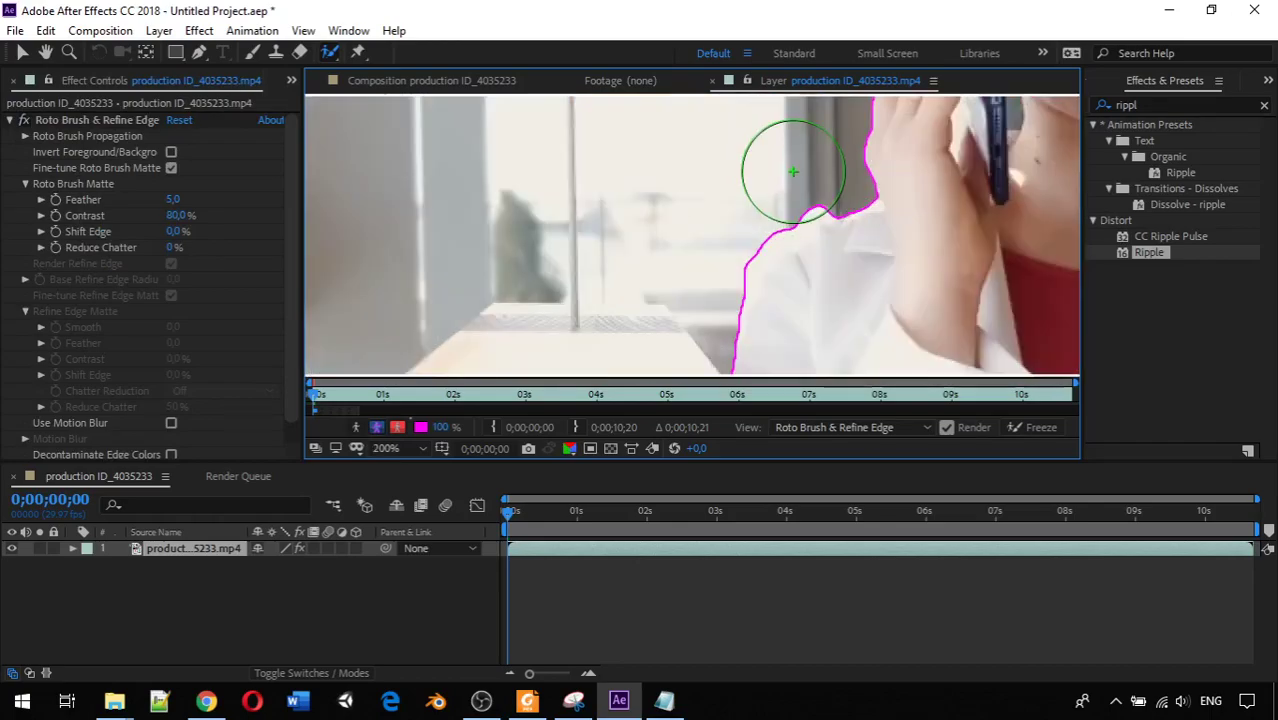
scroll(800, 172, "down", 4)
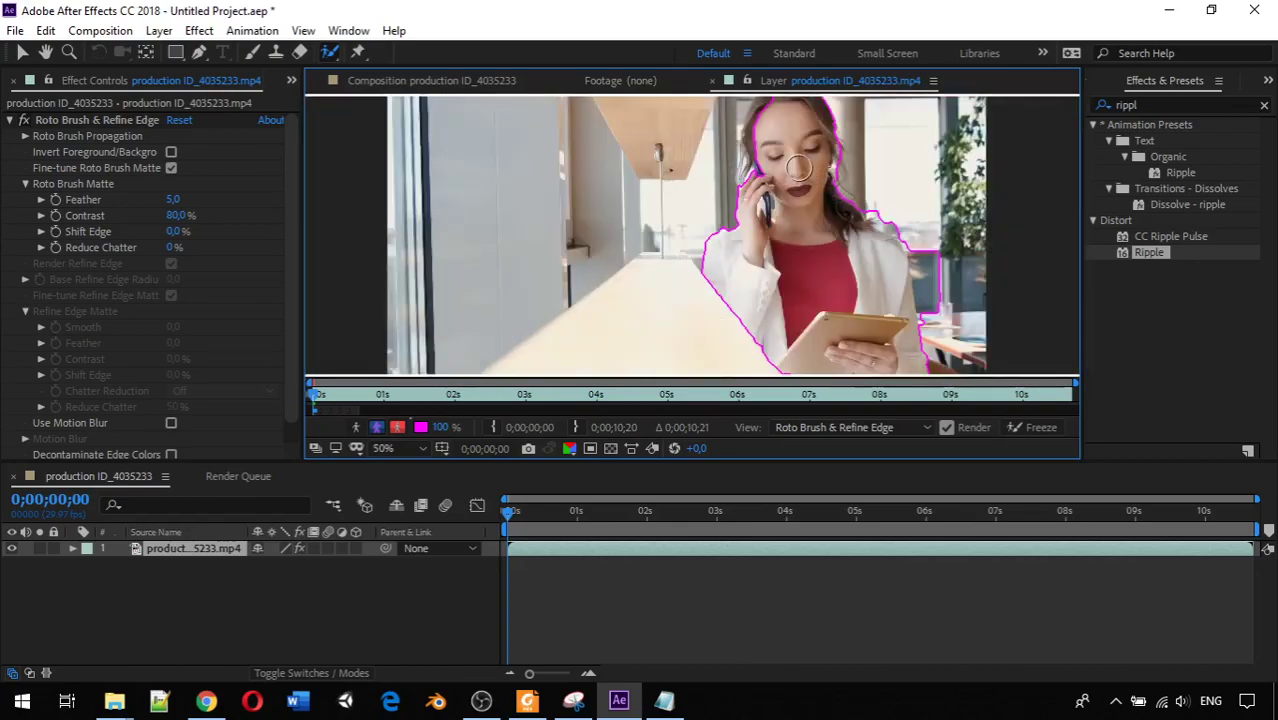
mouse_move(799, 167)
left_mouse_down()
mouse_move(818, 221)
mouse_move(802, 251)
mouse_move(744, 194)
mouse_move(722, 191)
left_mouse_up()
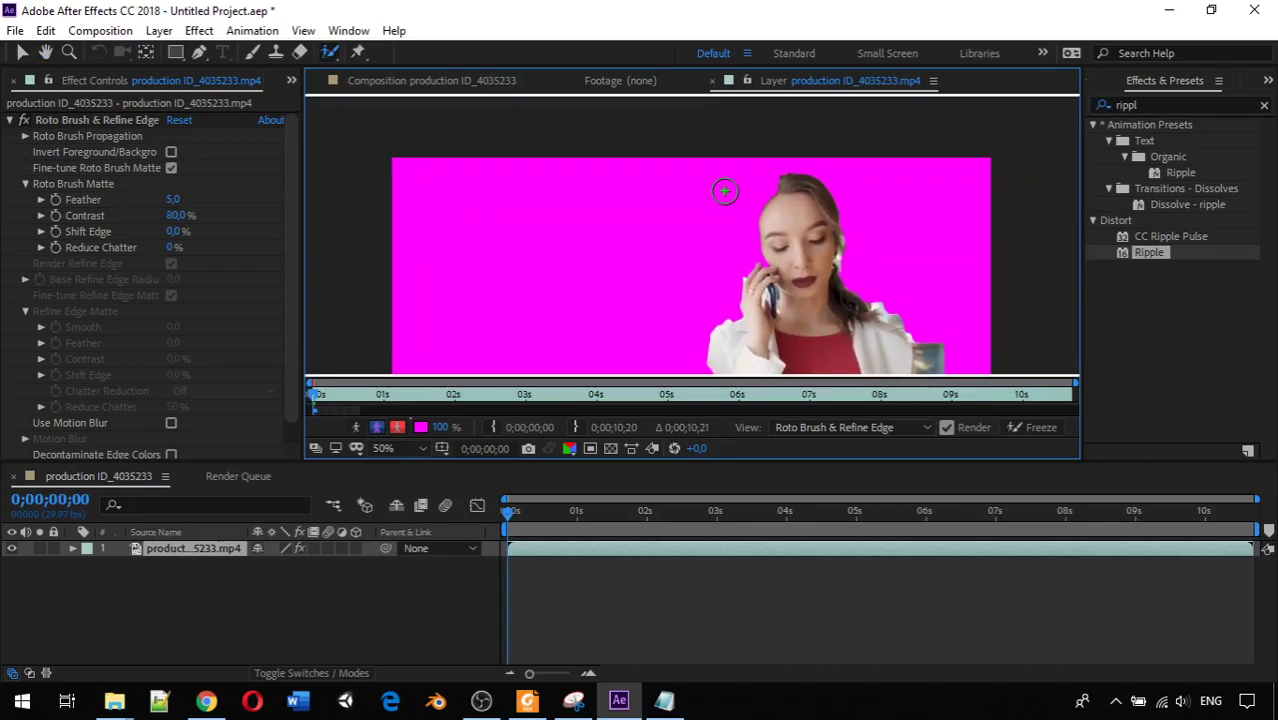
mouse_move(771, 243)
left_mouse_down()
mouse_move(778, 275)
mouse_move(785, 206)
left_mouse_up()
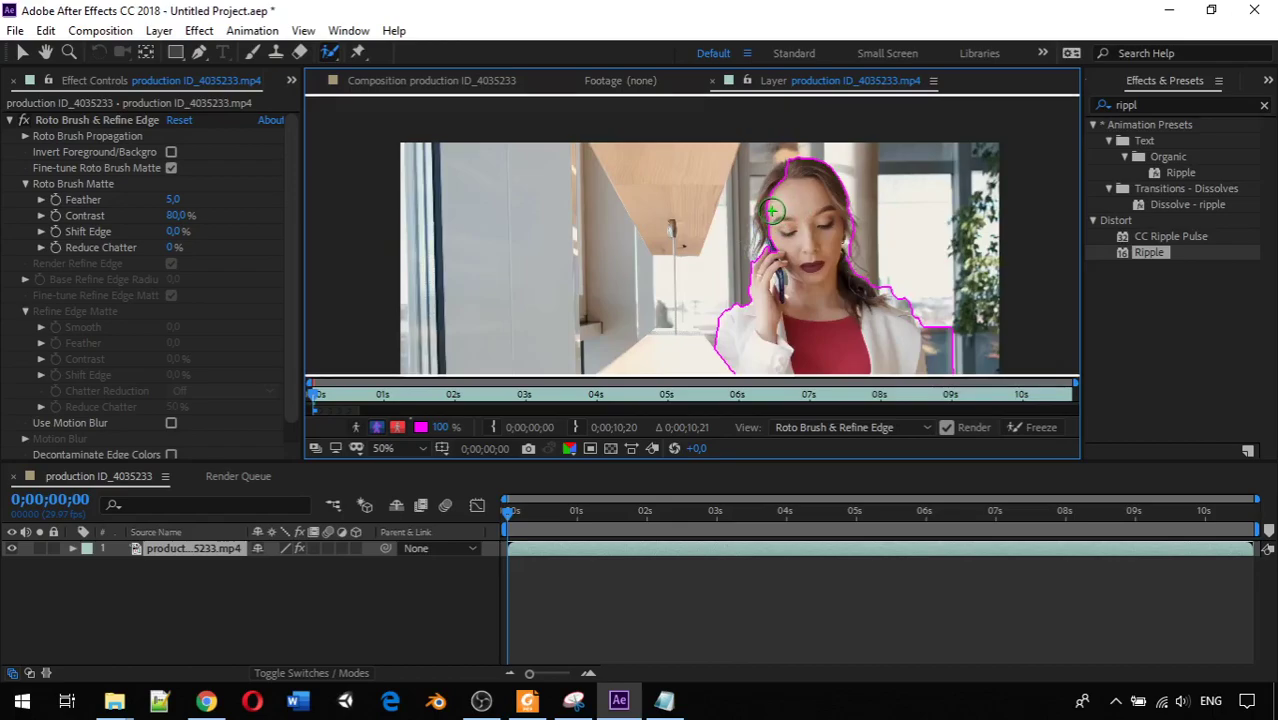
key("slash")
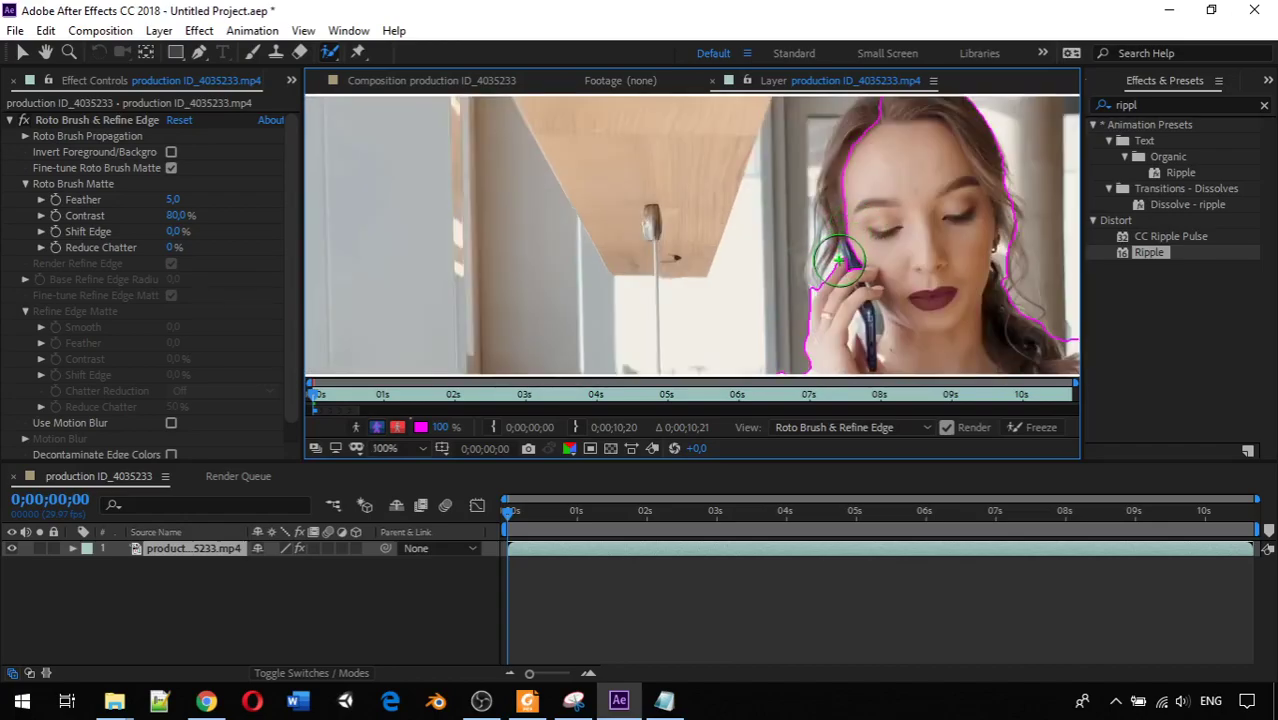
left_click_drag(840, 258, 882, 134)
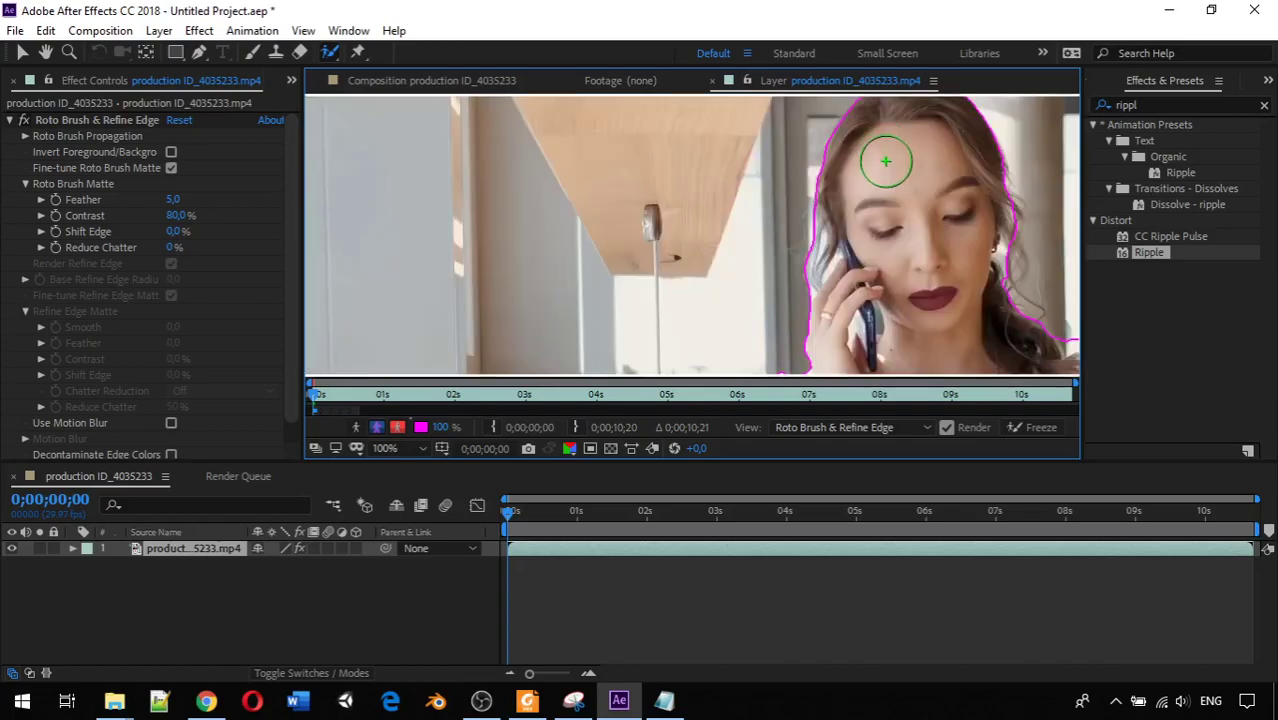
Add the woman's waist and white trousers below the tablet to the selection with Roto Brush foreground strokes
key("comma")
key("comma")
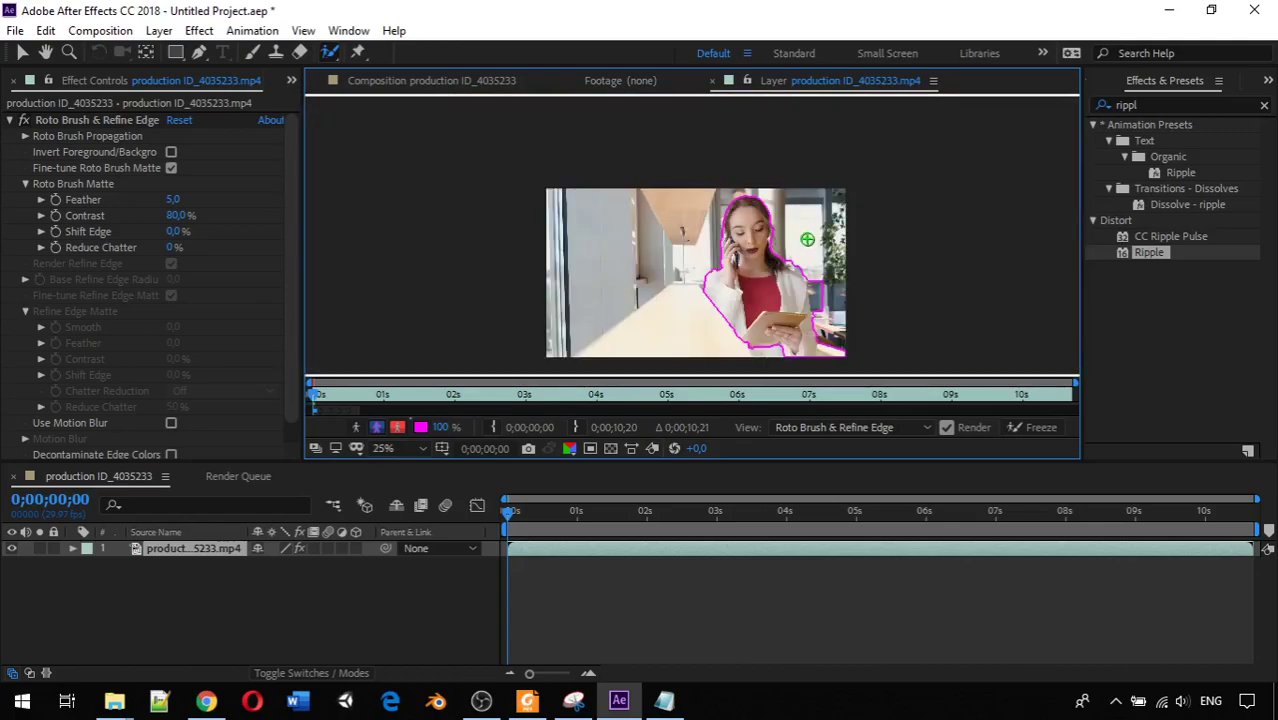
key("period")
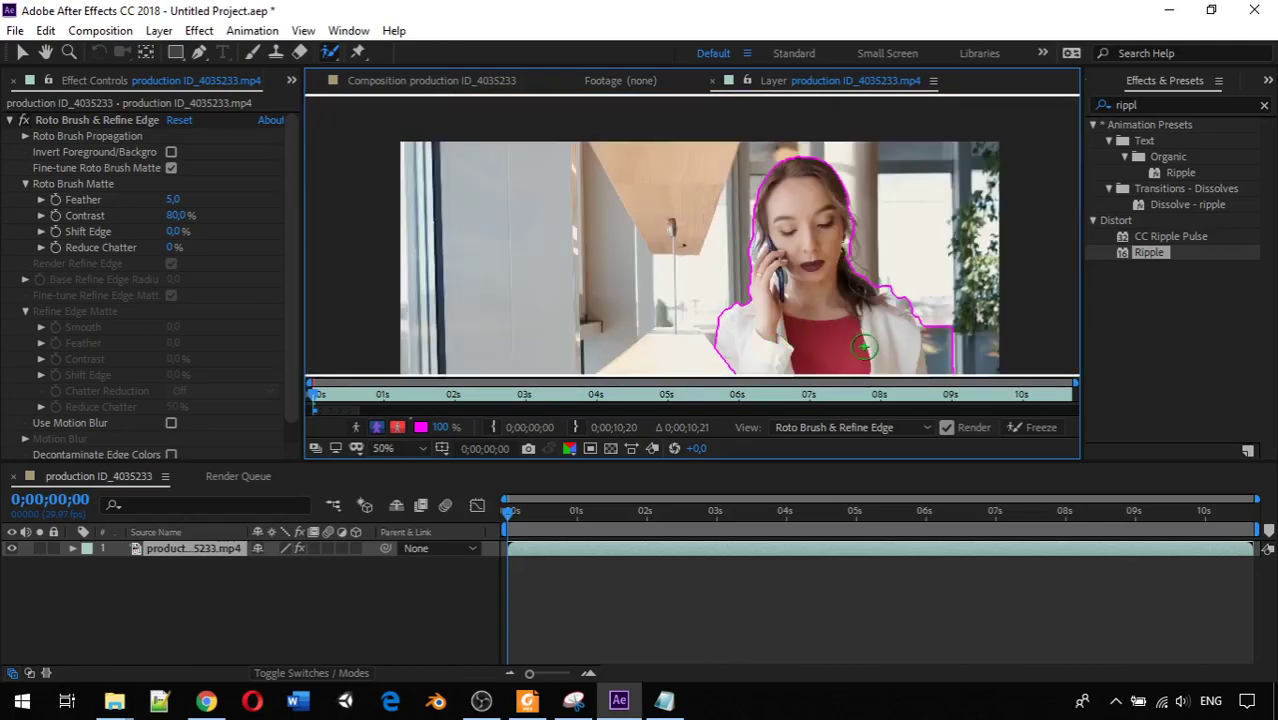
key("space")
scroll(851, 310, "down", 5)
scroll(851, 310, "right", 2)
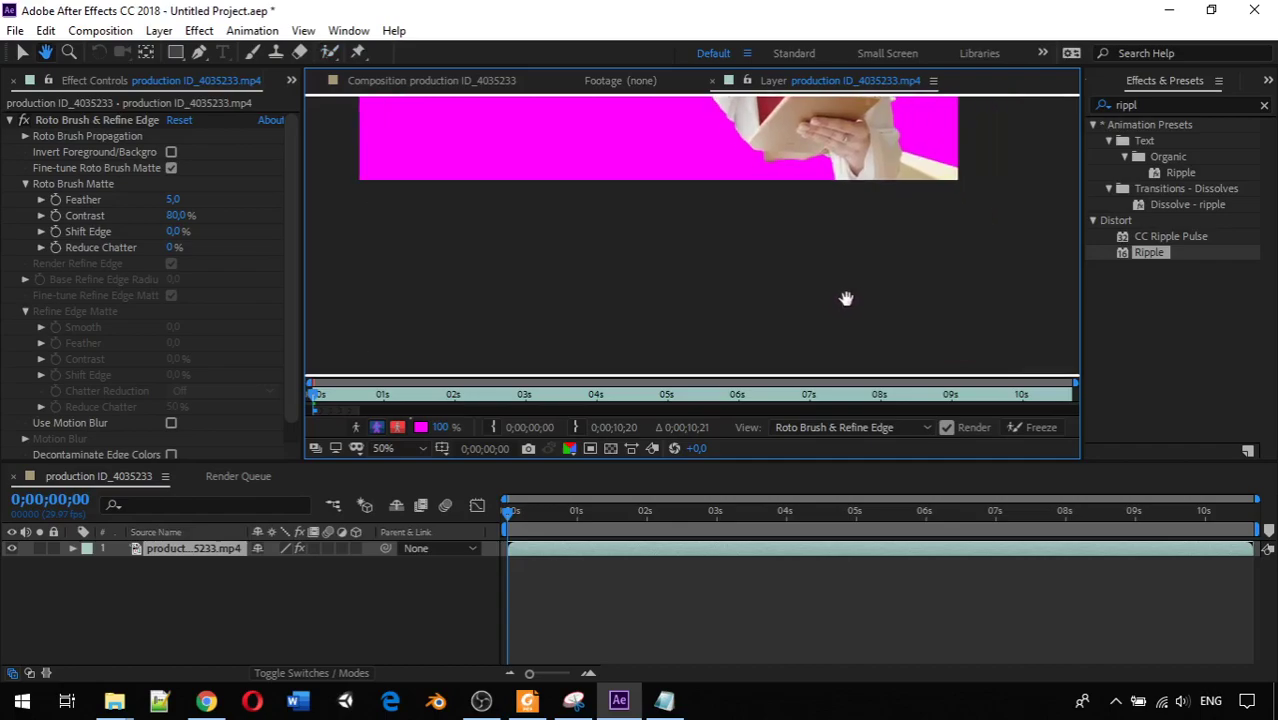
scroll(847, 297, "up", 5)
scroll(844, 318, "down", 3)
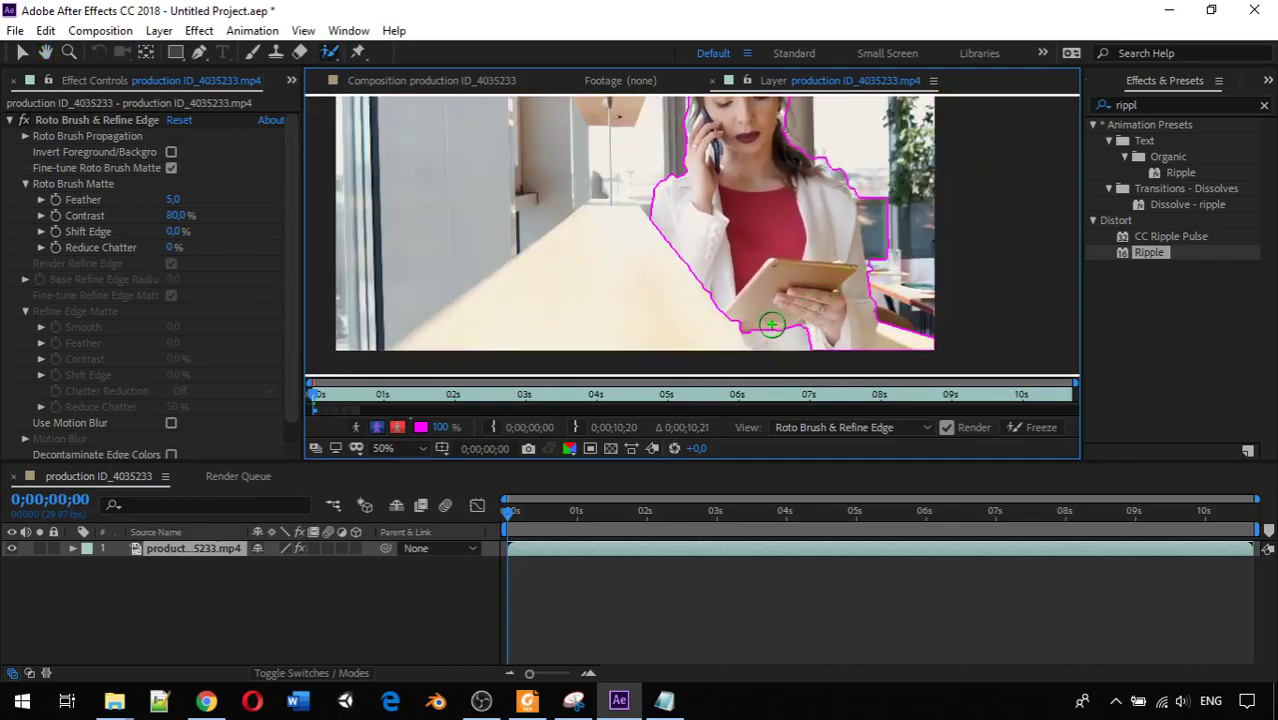
left_click_drag(759, 325, 811, 342)
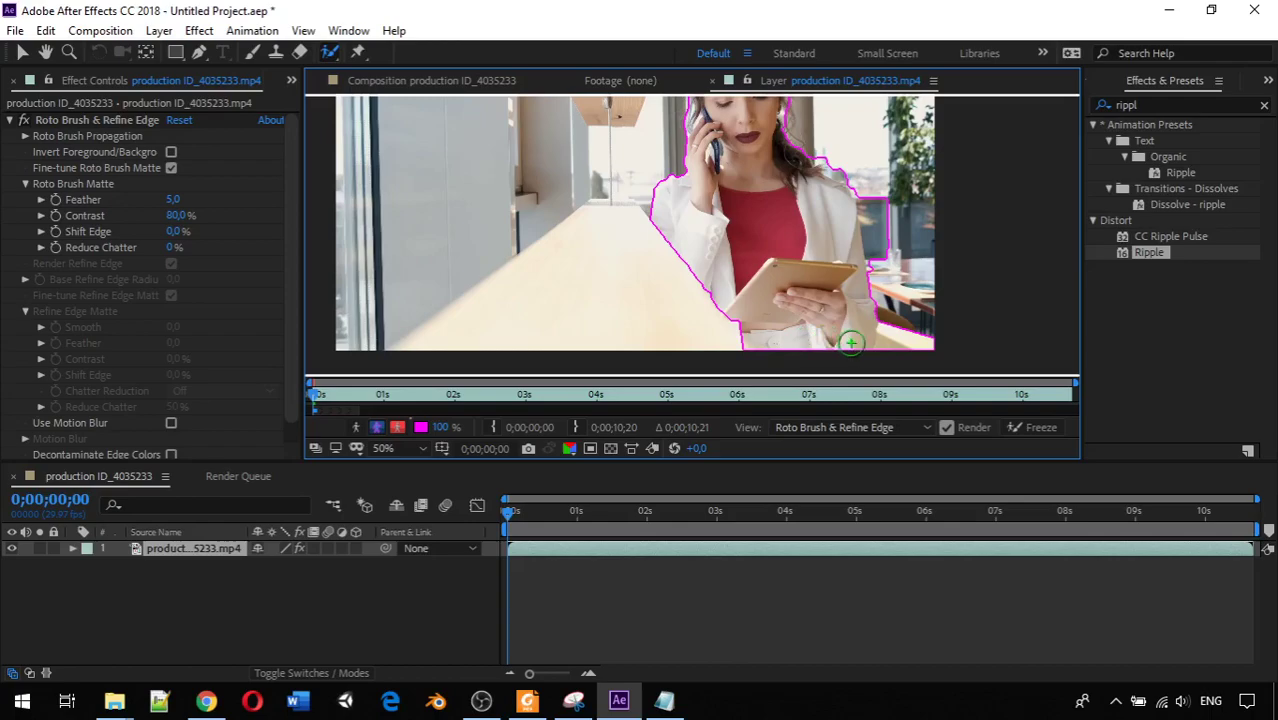
left_click_drag(889, 328, 914, 322)
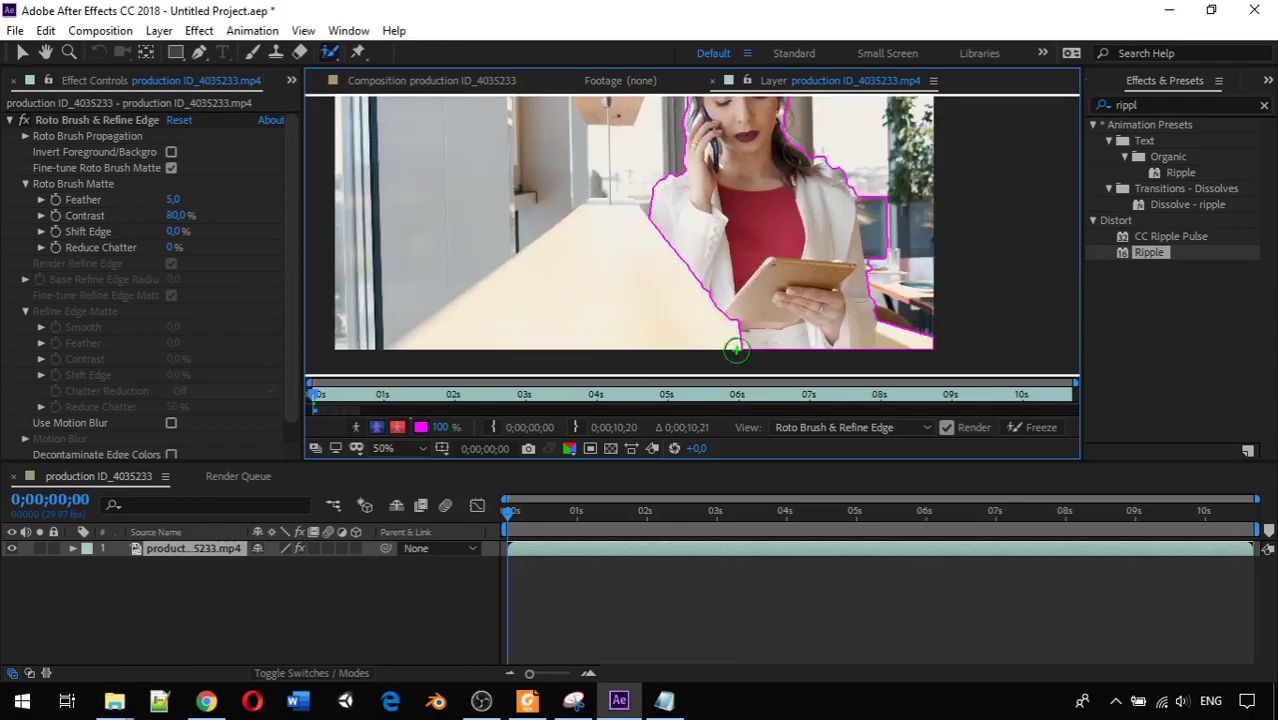
Subtract the strip of background beside the waist, below the tablet's corner, from the Roto Brush selection
key("comma")
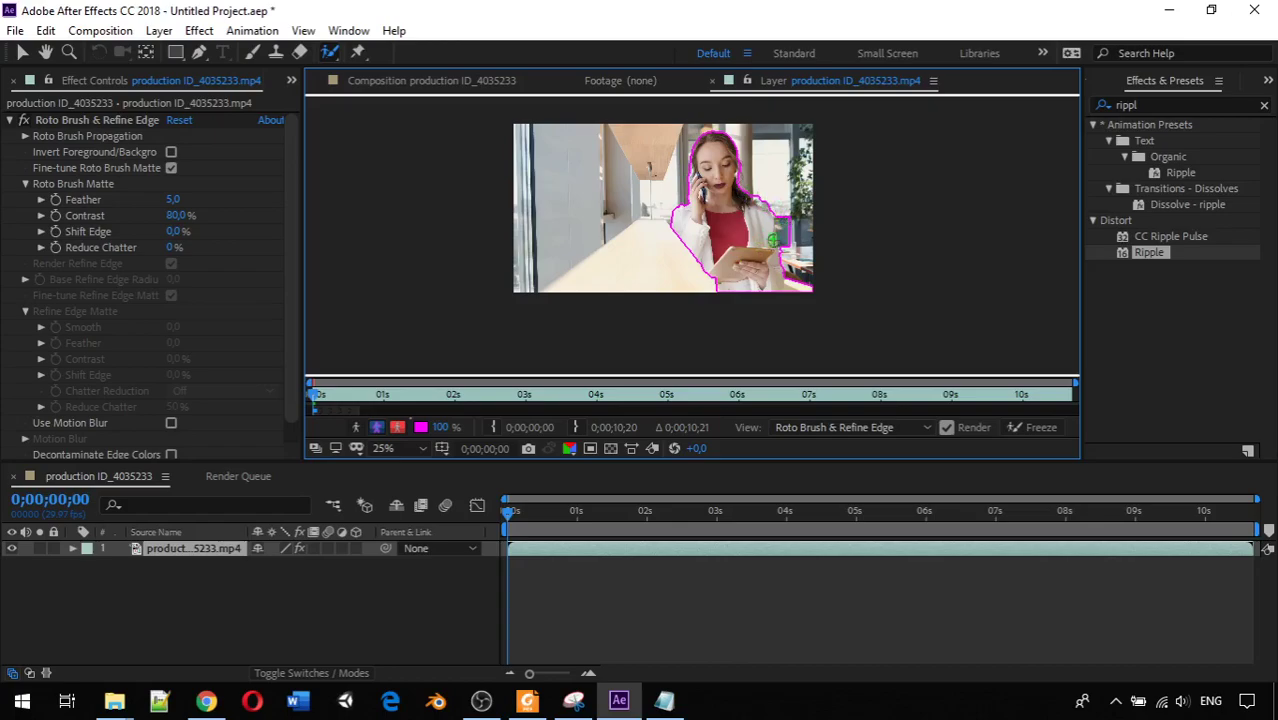
key("period")
key("period")
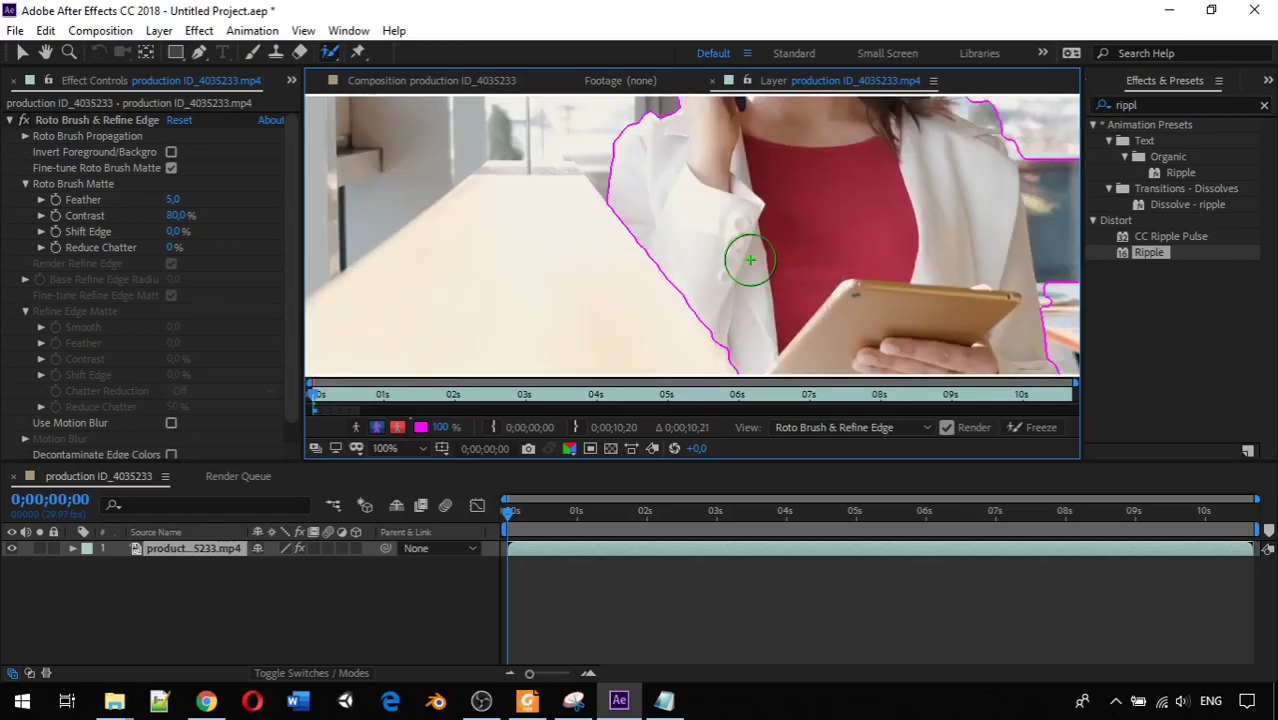
left_click_drag(747, 271, 733, 248)
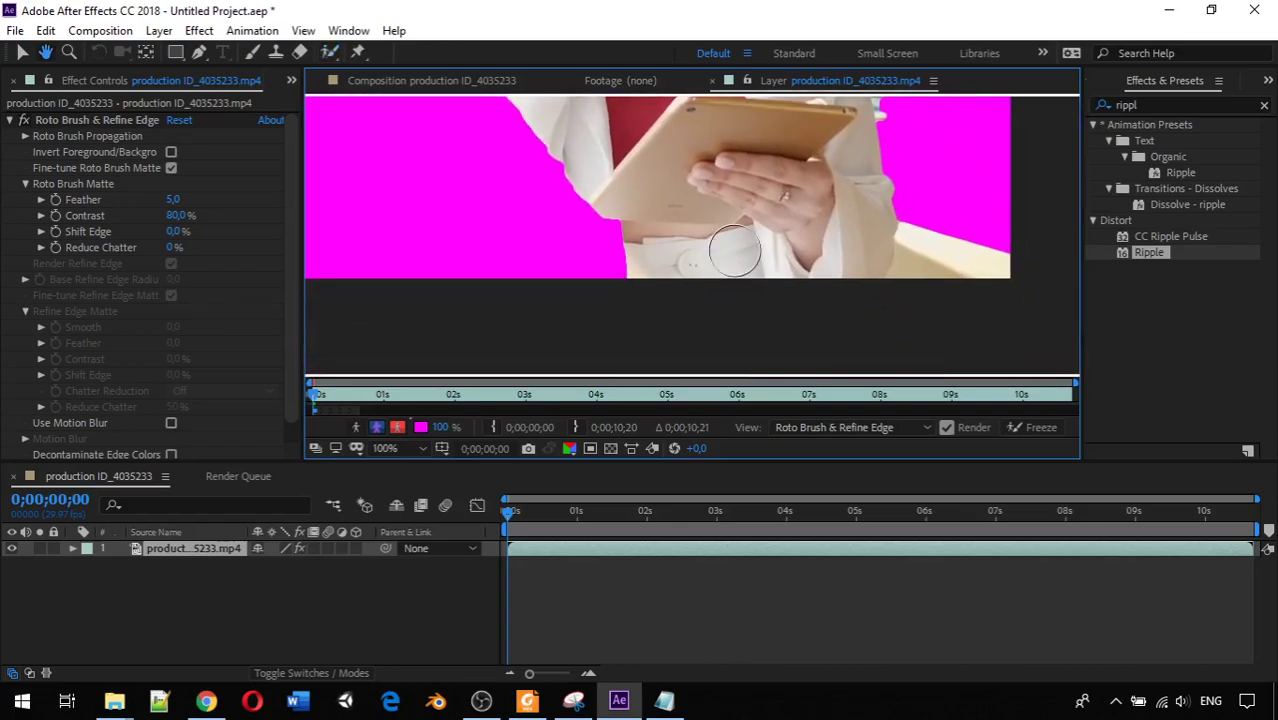
key("alt+w")
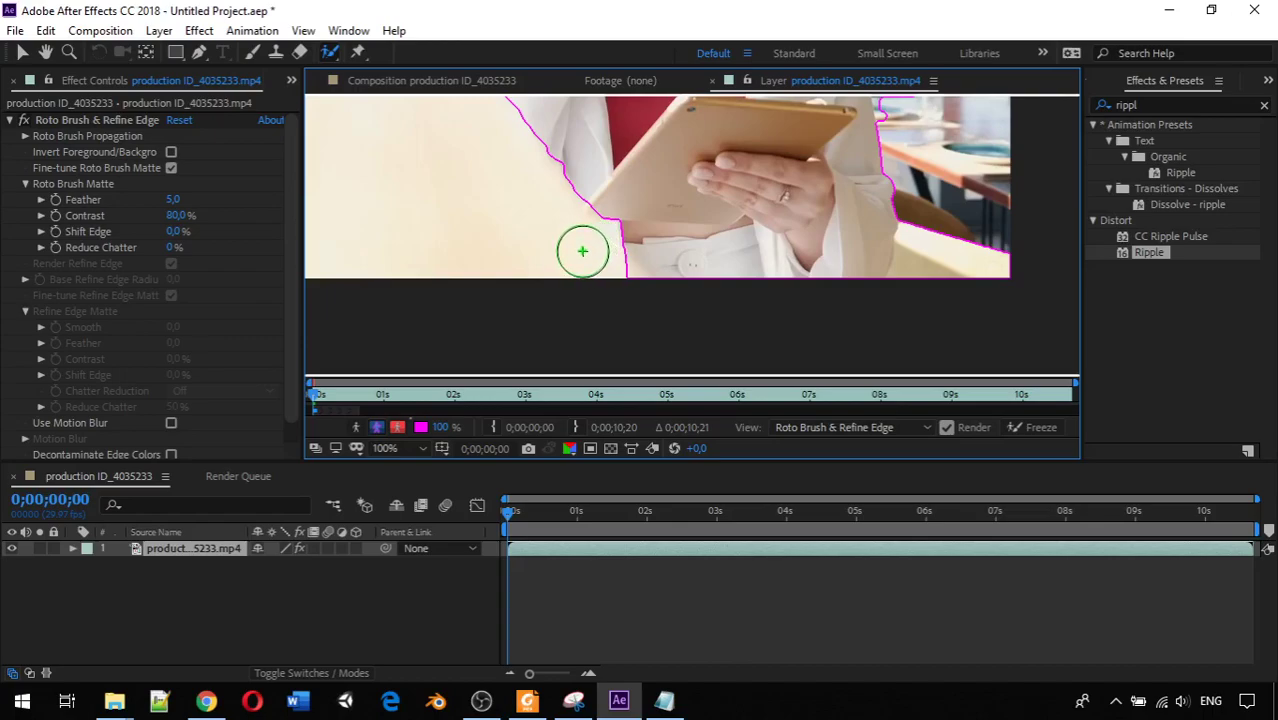
left_click_drag(592, 258, 623, 294)
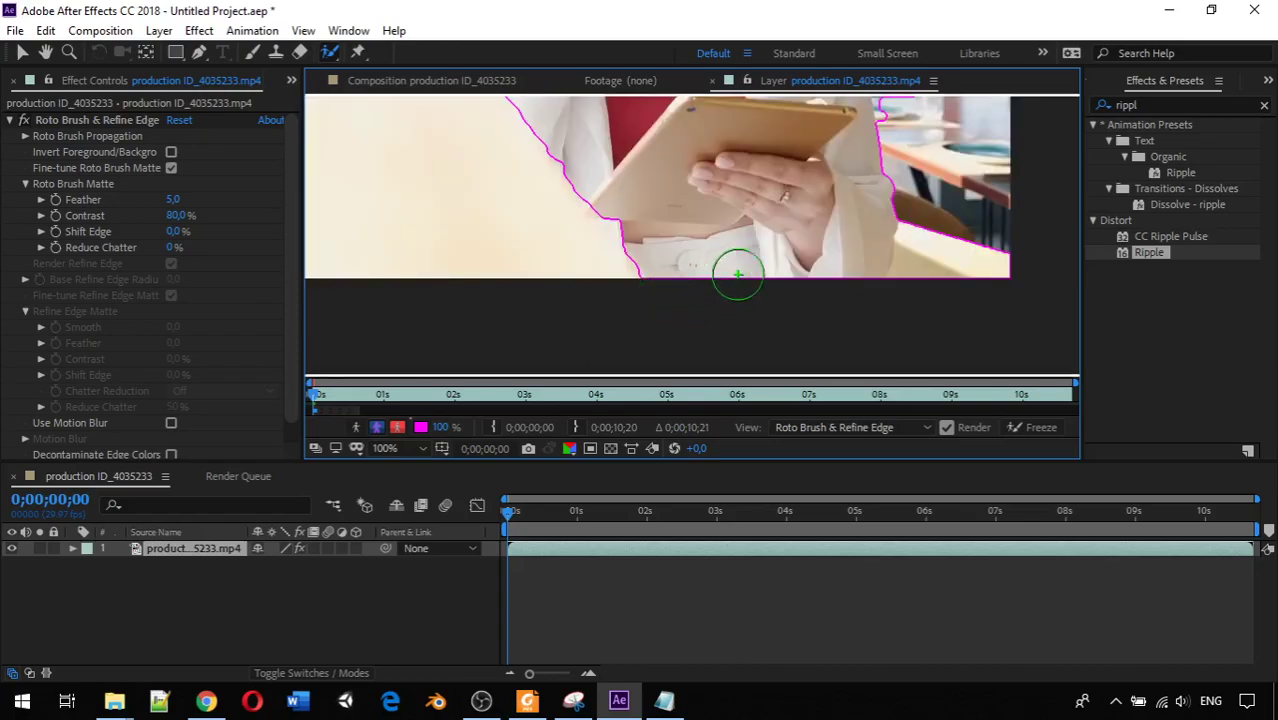
Subtract the pale background surface beside the sleeve holding the tablet, at the frame's lower corner, from the selection
key("space")
mouse_move(835, 219)
left_mouse_down()
mouse_move(598, 229)
mouse_move(570, 272)
mouse_move(541, 283)
left_mouse_up()
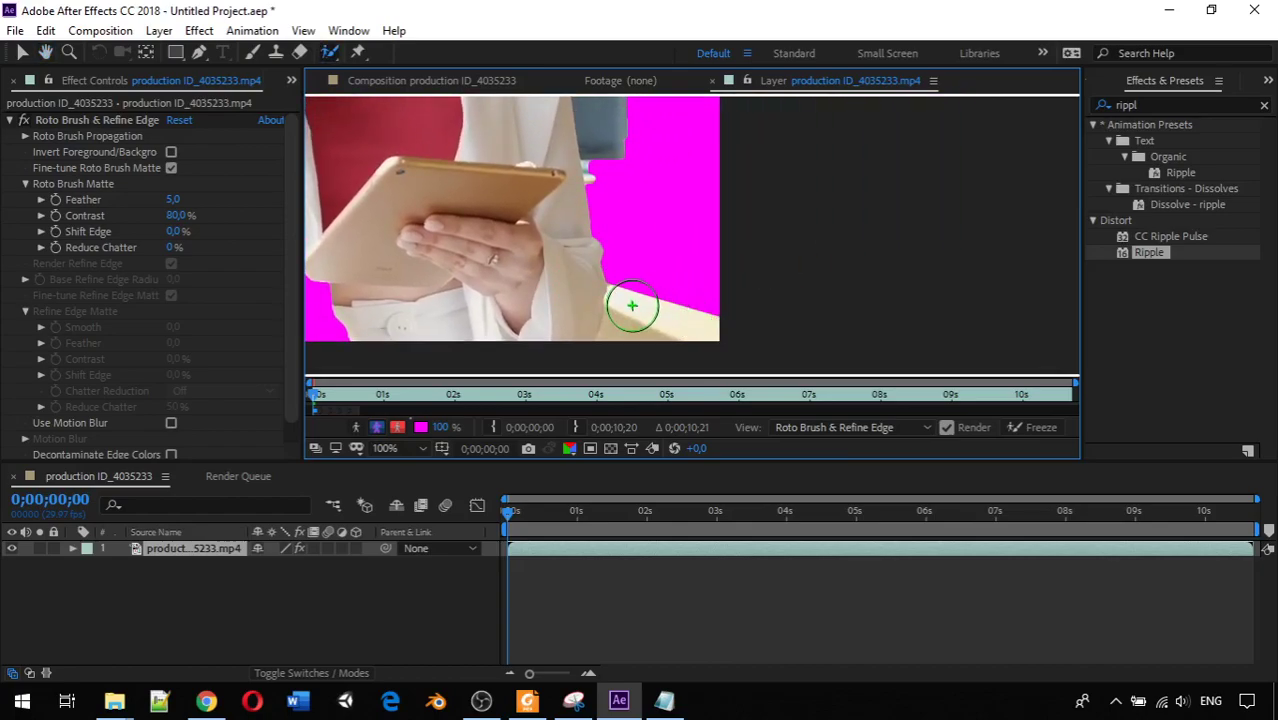
mouse_move(636, 301)
left_mouse_down()
mouse_move(632, 318)
mouse_move(706, 318)
left_mouse_up()
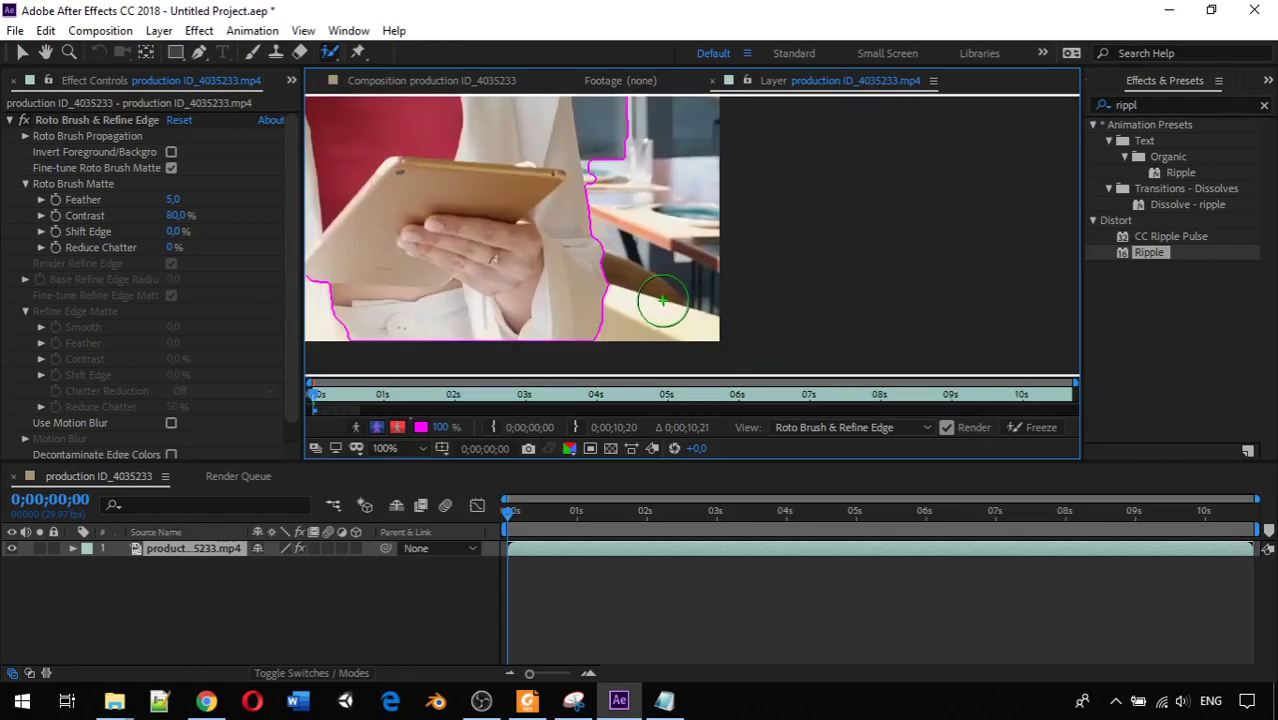
Subtract the grey-blue background block beside the arm and the bright area above the shoulder from the selection
scroll(663, 252, "down", 2)
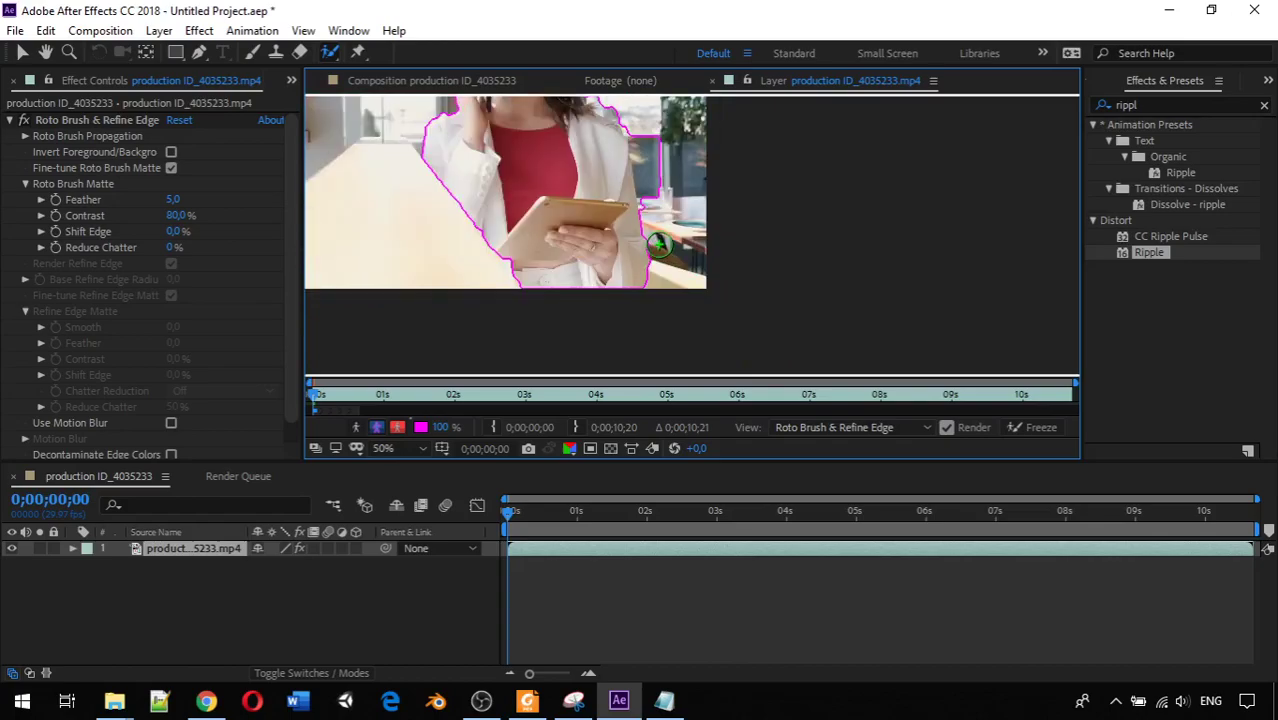
scroll(657, 221, "up", 2)
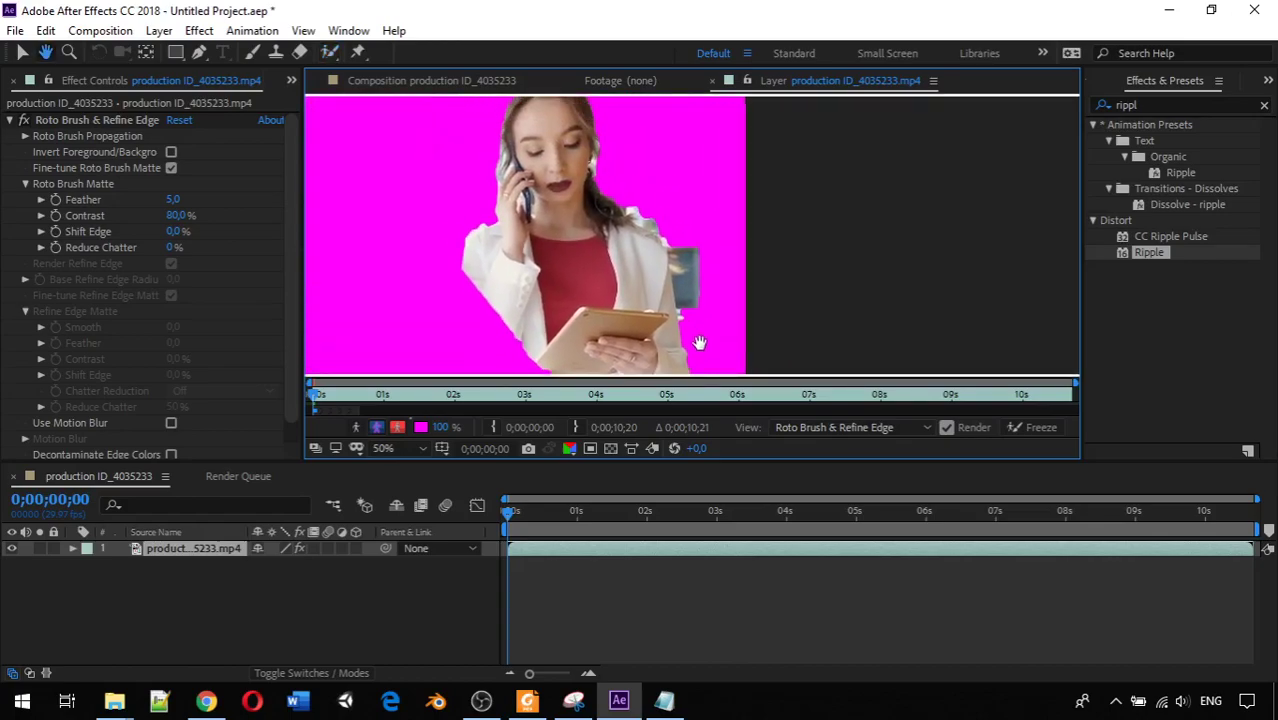
scroll(706, 330, "down", 1)
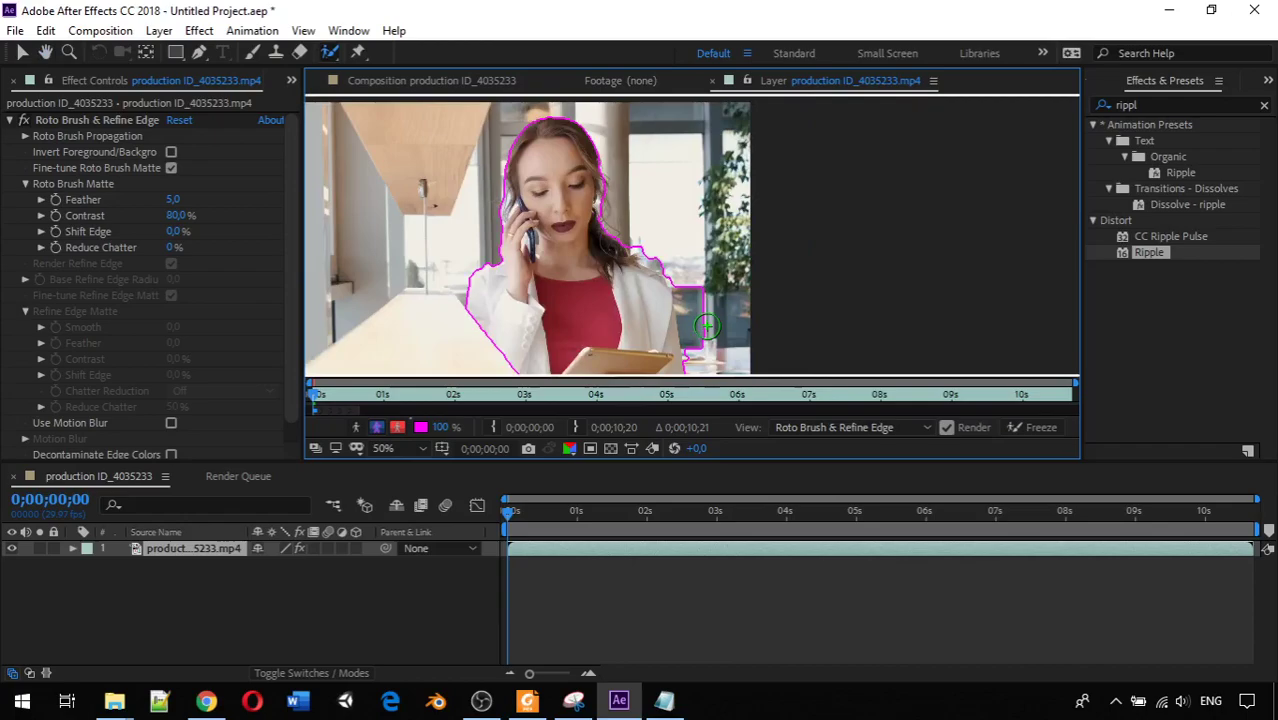
key("alt")
mouse_move(702, 337)
left_mouse_down()
mouse_move(691, 280)
mouse_move(704, 316)
left_mouse_up()
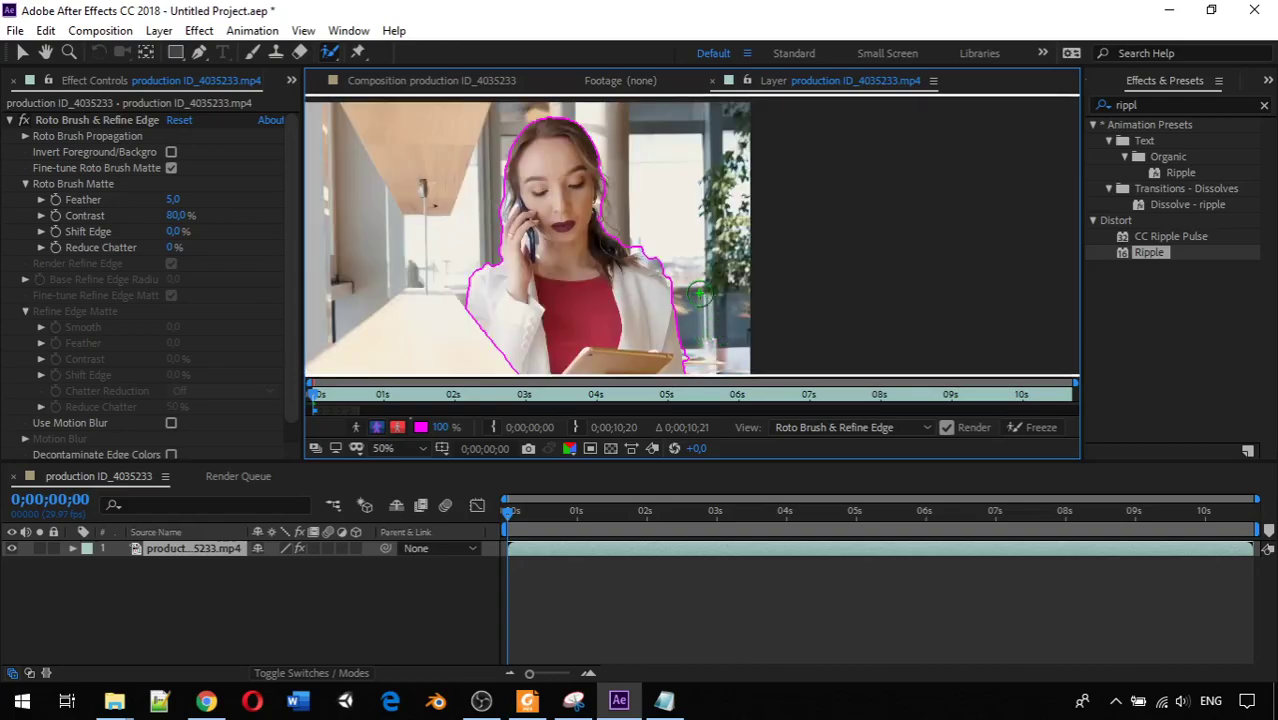
left_click_drag(675, 260, 646, 234)
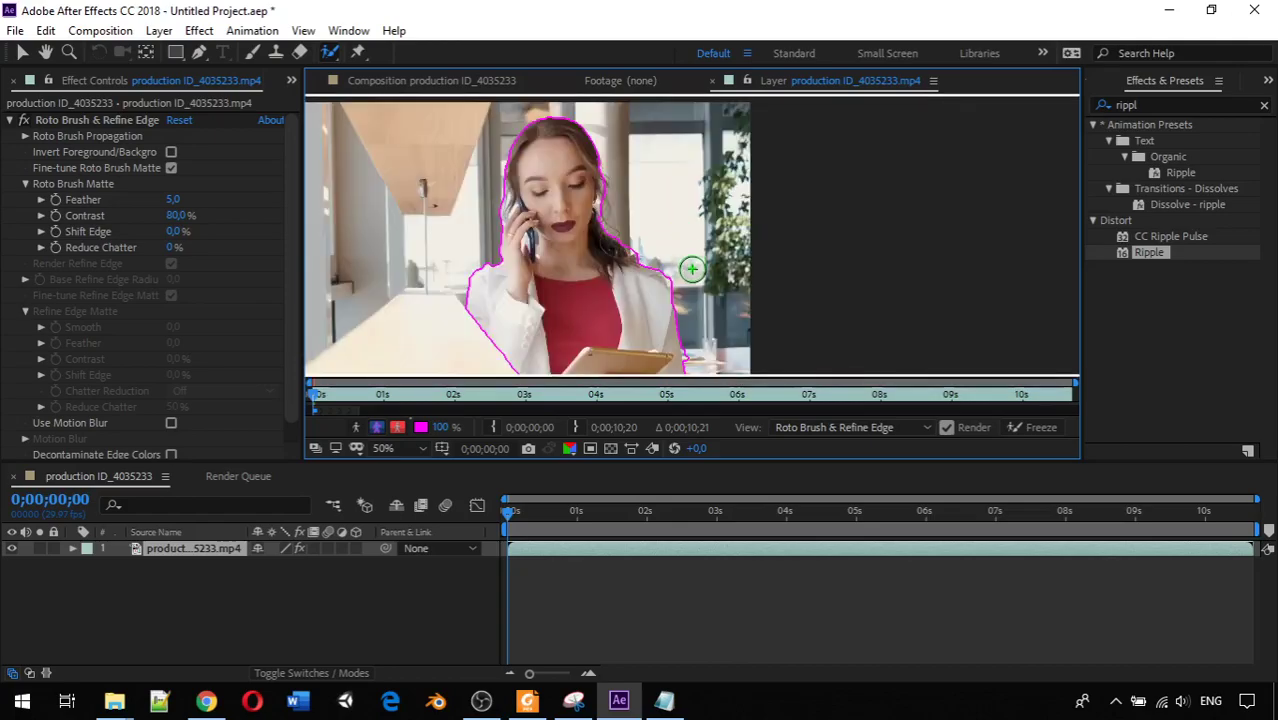
left_click_drag(690, 281, 684, 277)
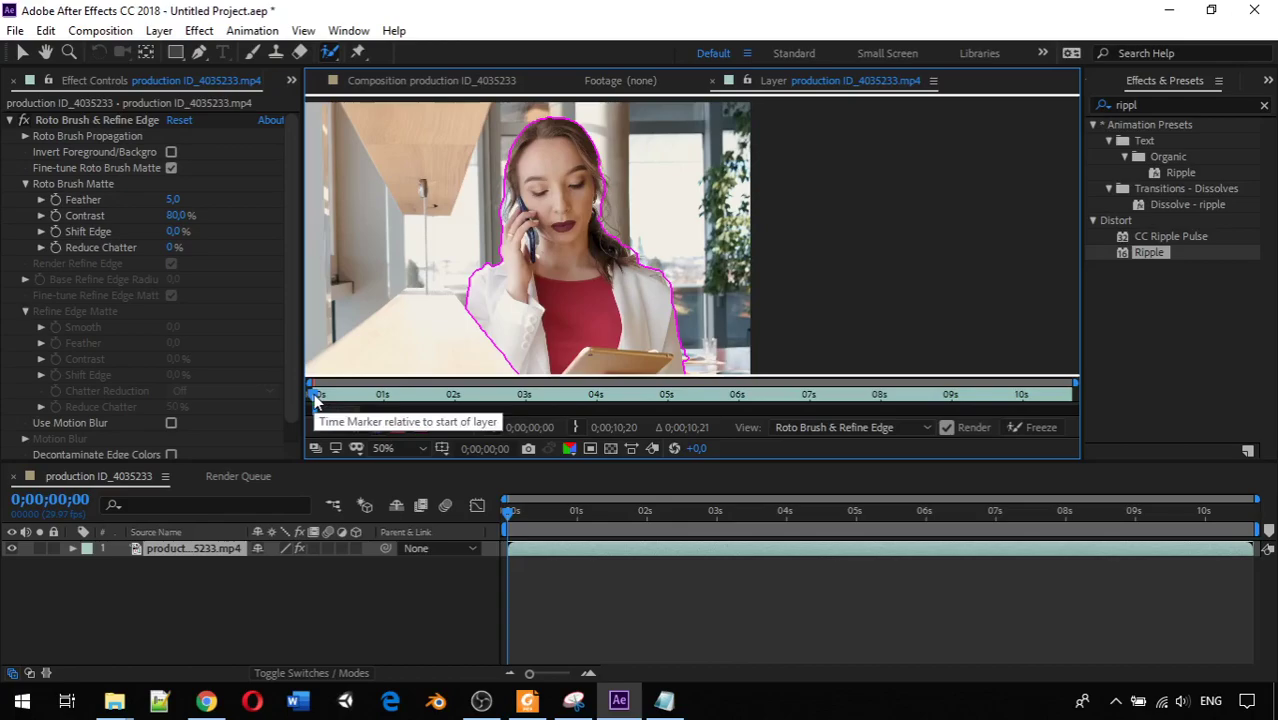
Check how the selection outline follows the woman from the first frame to 0;00;01;03, ending back on the first frame
left_click_drag(316, 398, 328, 402)
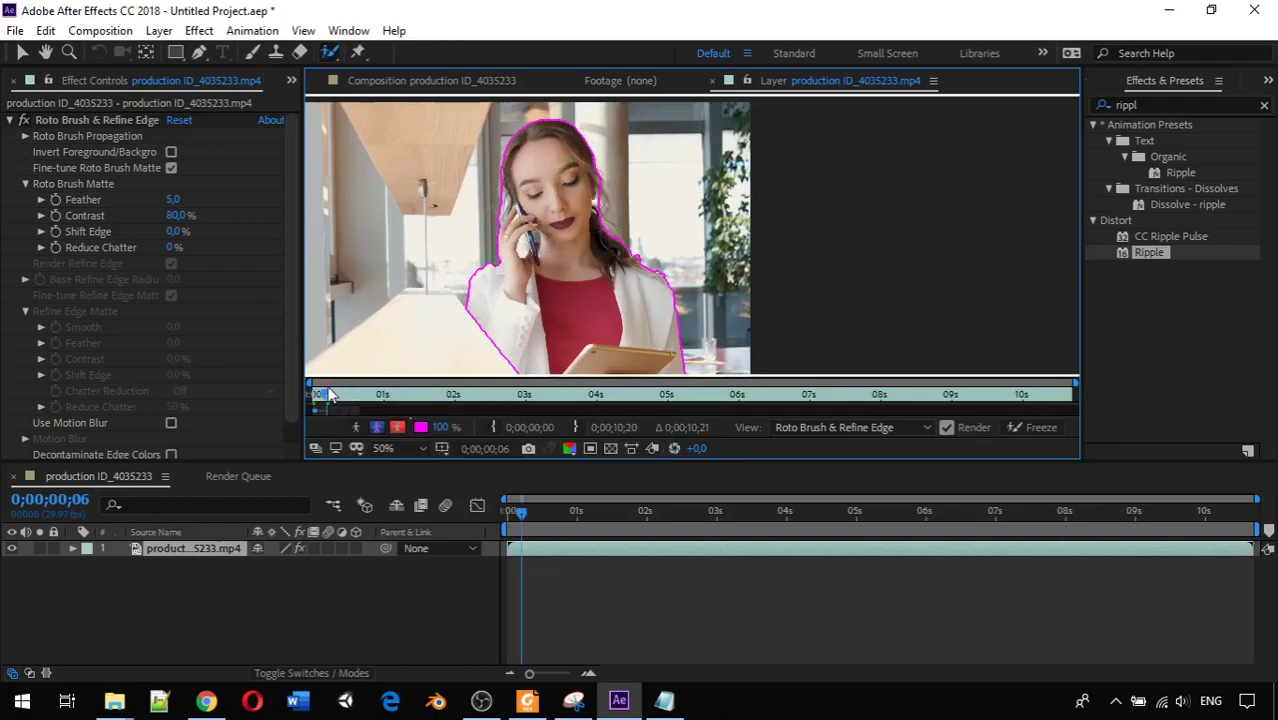
left_click_drag(326, 397, 344, 397)
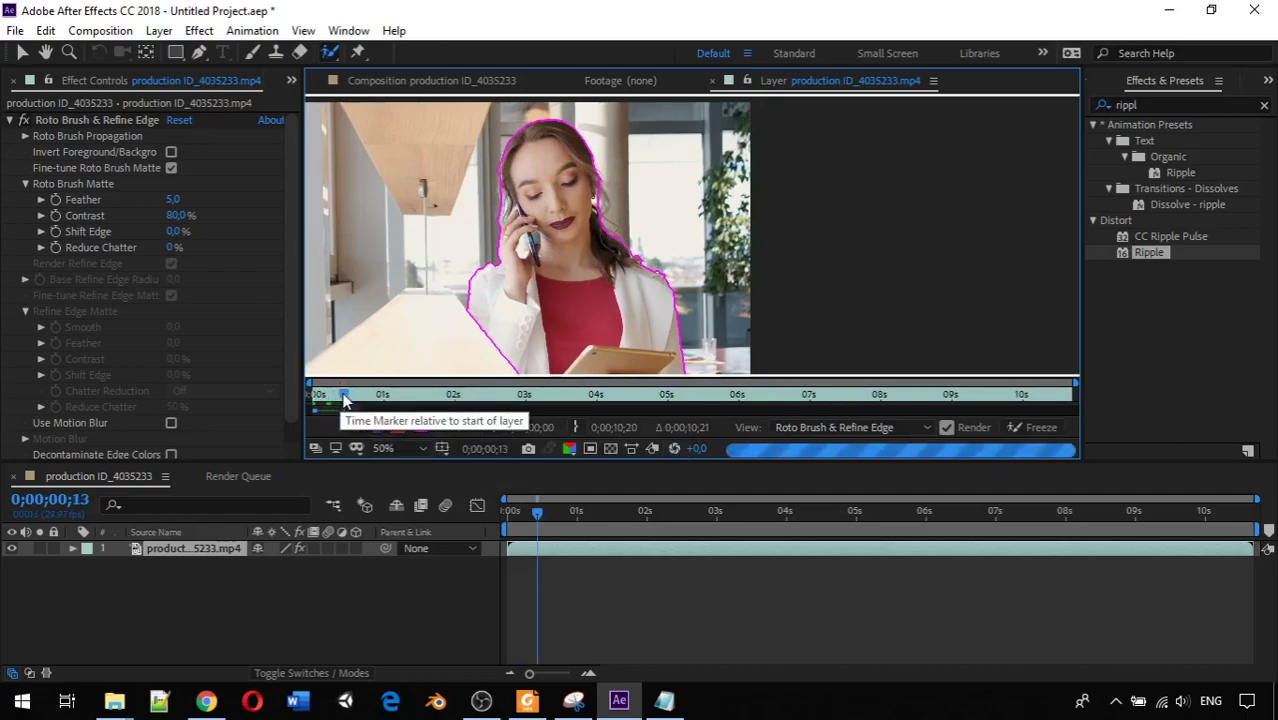
left_click(349, 397)
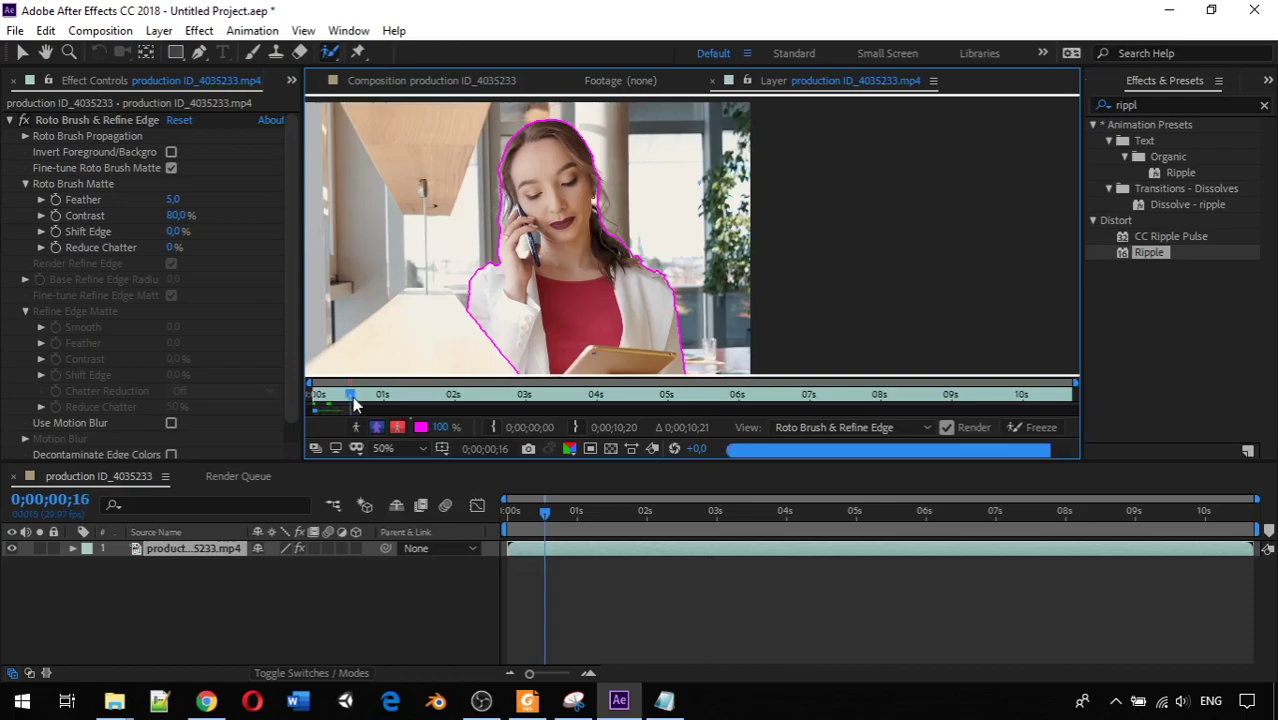
left_click(354, 397)
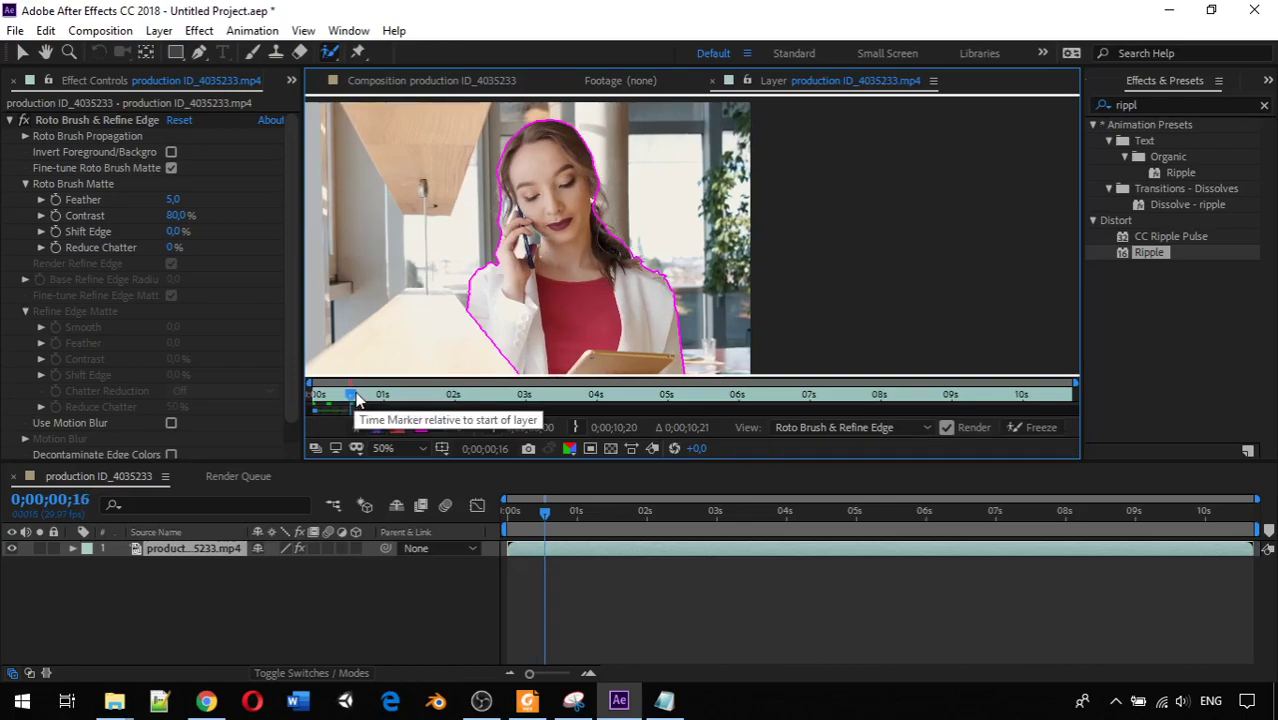
left_click(359, 398)
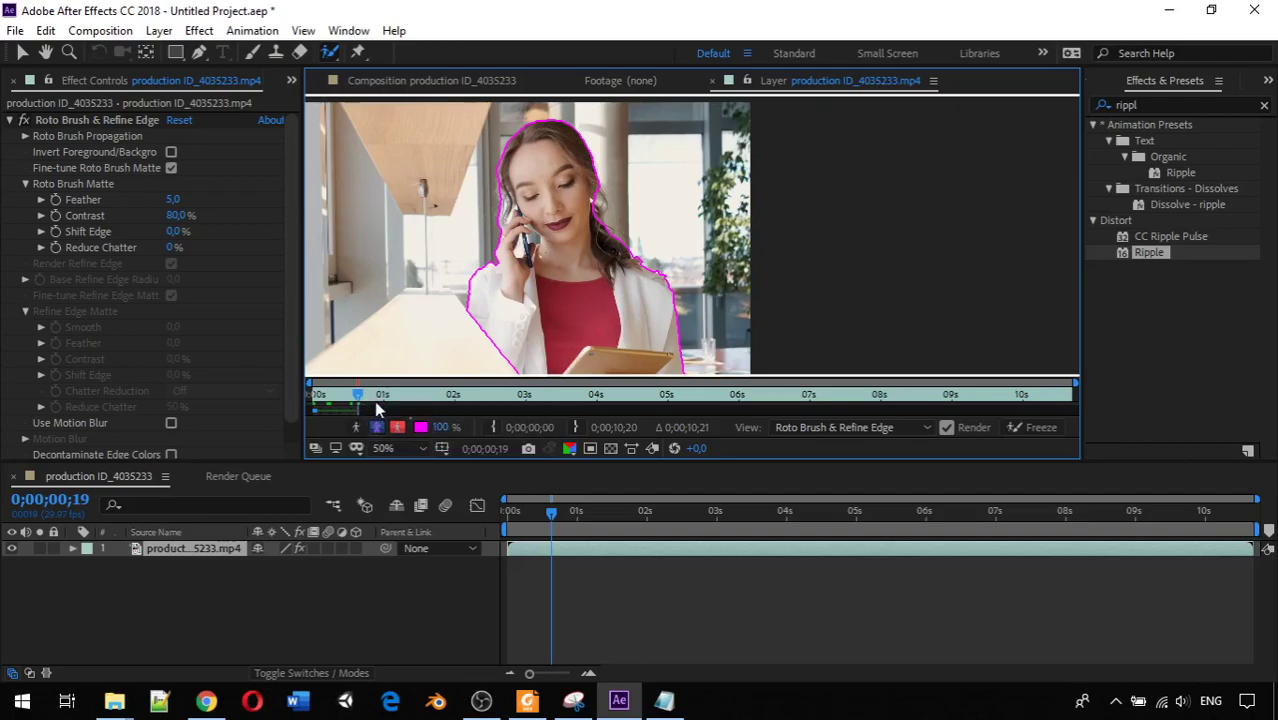
left_click_drag(362, 399, 390, 397)
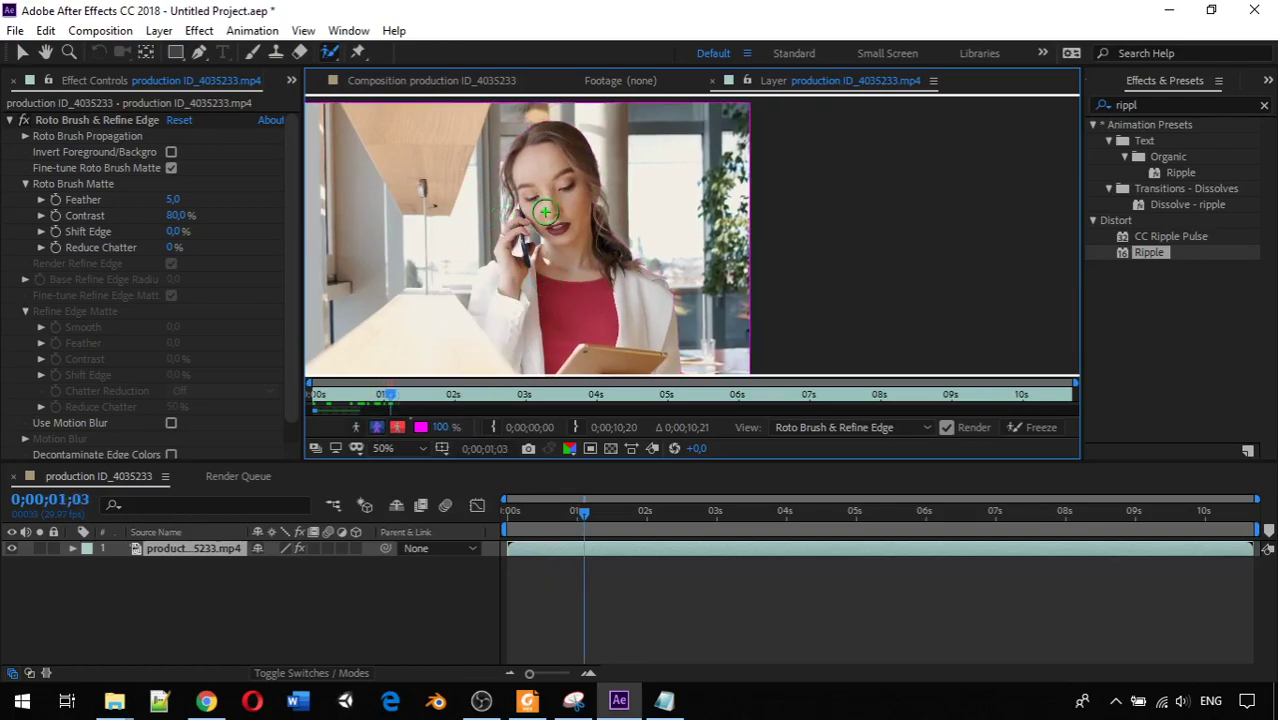
left_click_drag(390, 395, 311, 398)
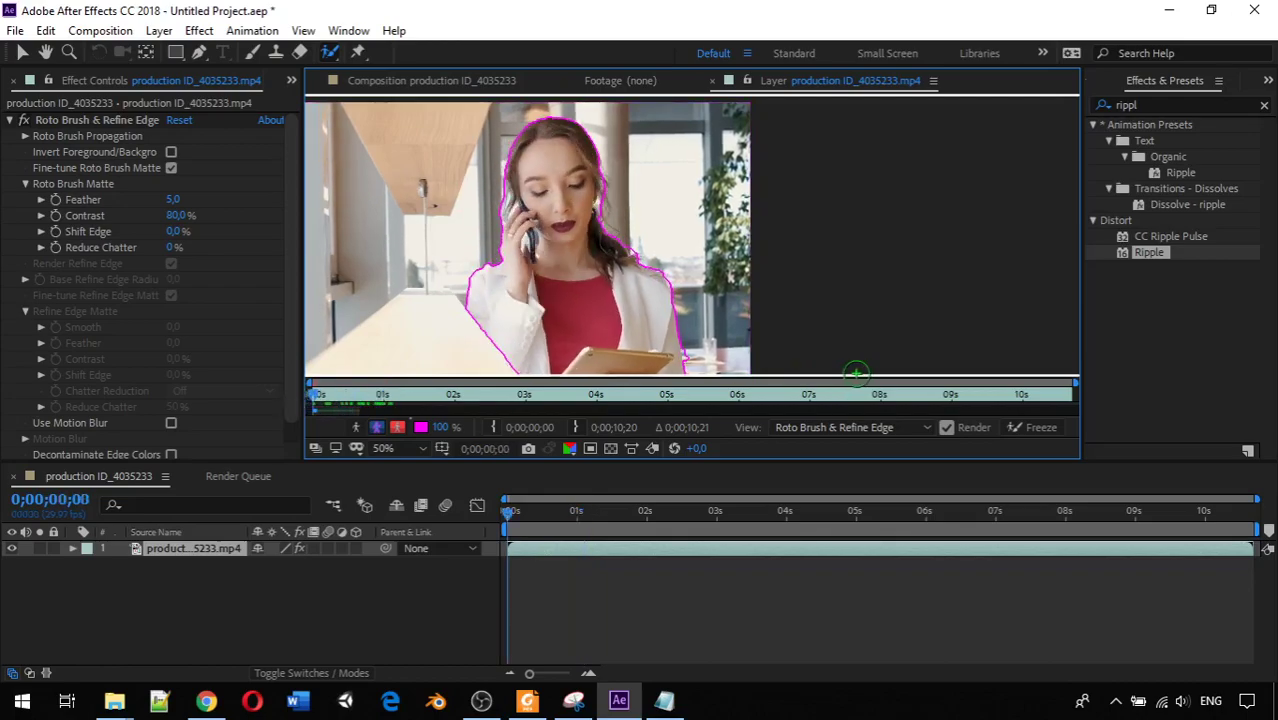
Freeze the Roto Brush & Refine Edge propagation and bring the project's list of footage and compositions into view
left_click(1046, 427)
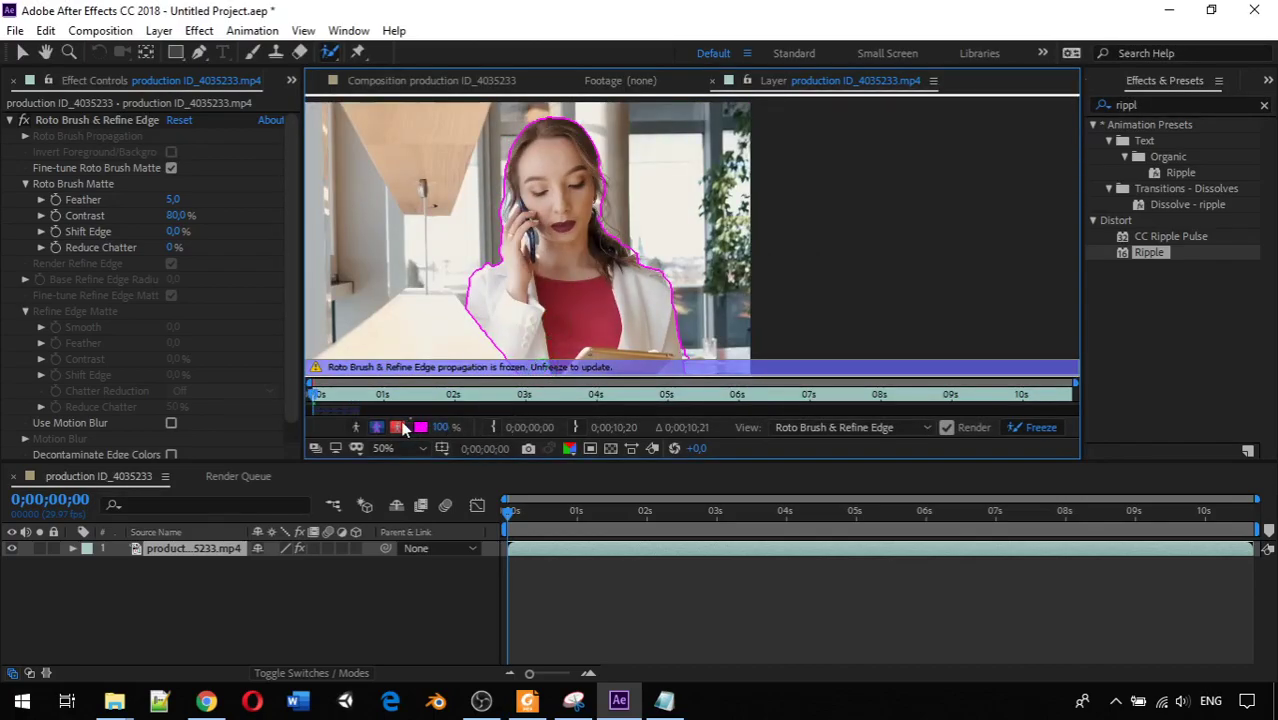
mouse_move(315, 396)
left_mouse_down()
mouse_move(408, 408)
mouse_move(296, 391)
left_mouse_up()
left_click(292, 82)
left_click(330, 104)
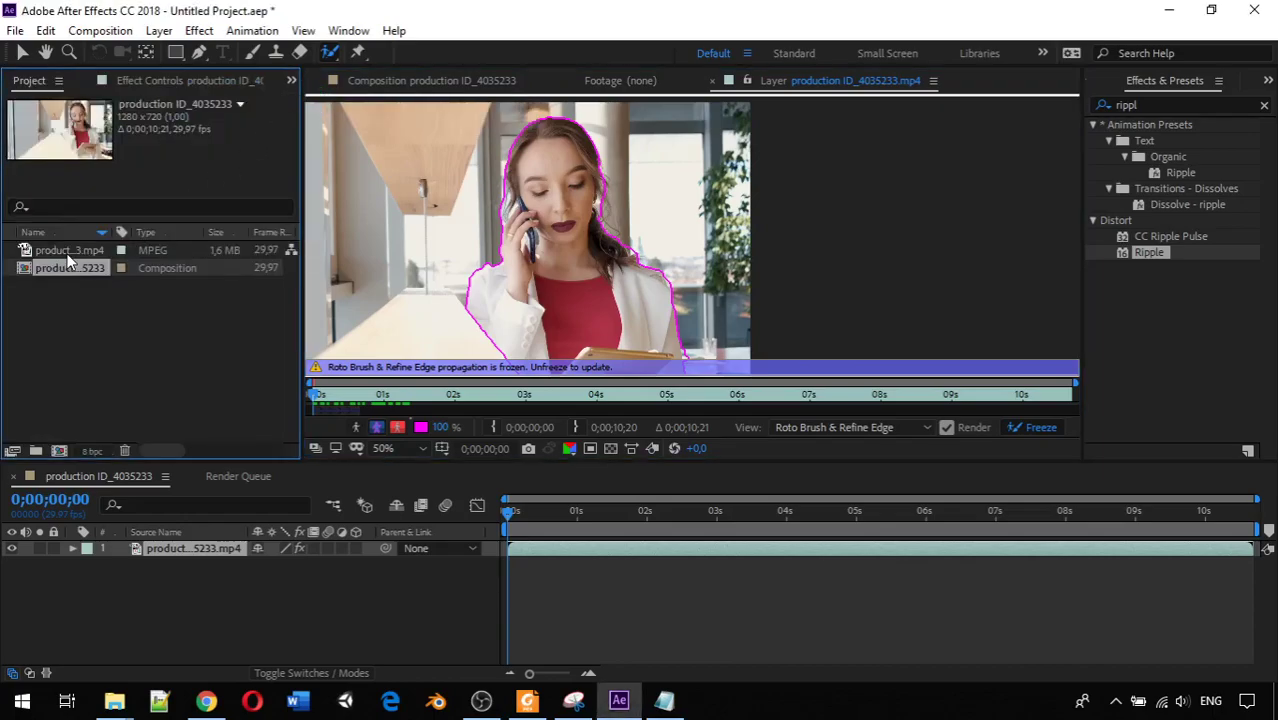
Display the woman's selection as a black-and-white alpha matte in the Layer viewer
left_click(357, 428)
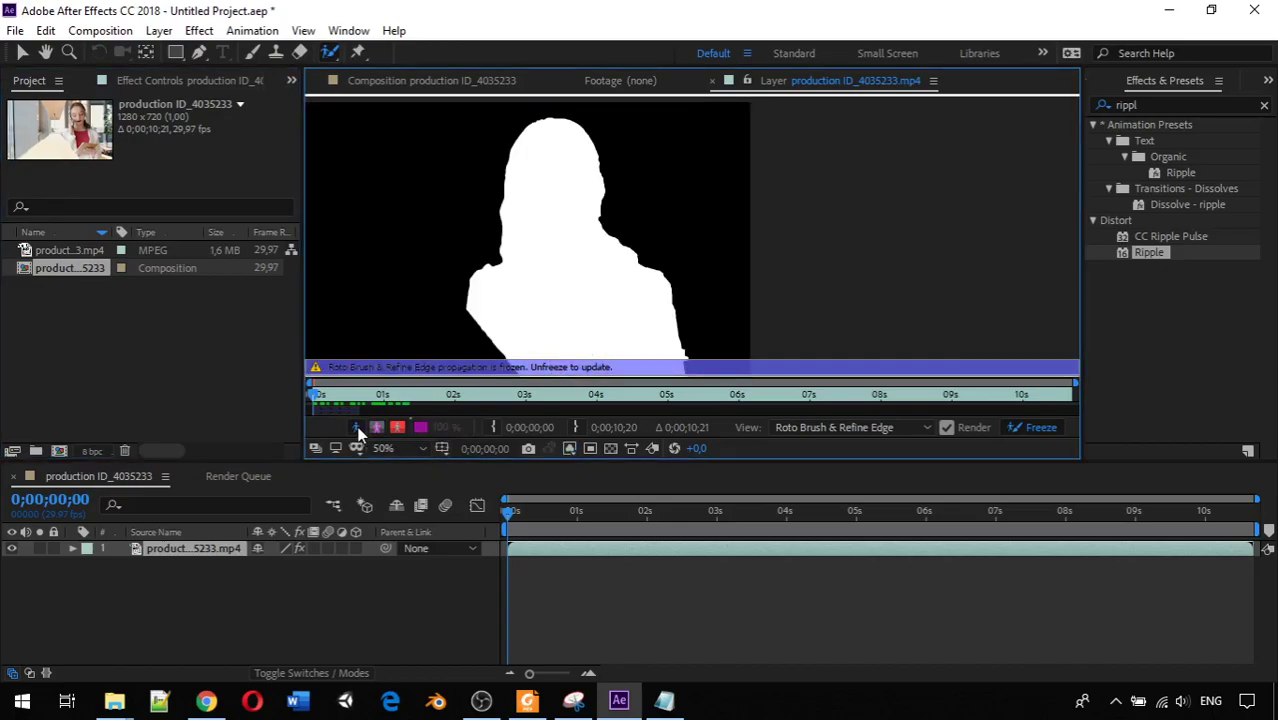
Switch the alpha matte back to the cutout on black and check the footage up to 0;00;00;21
left_click(357, 428)
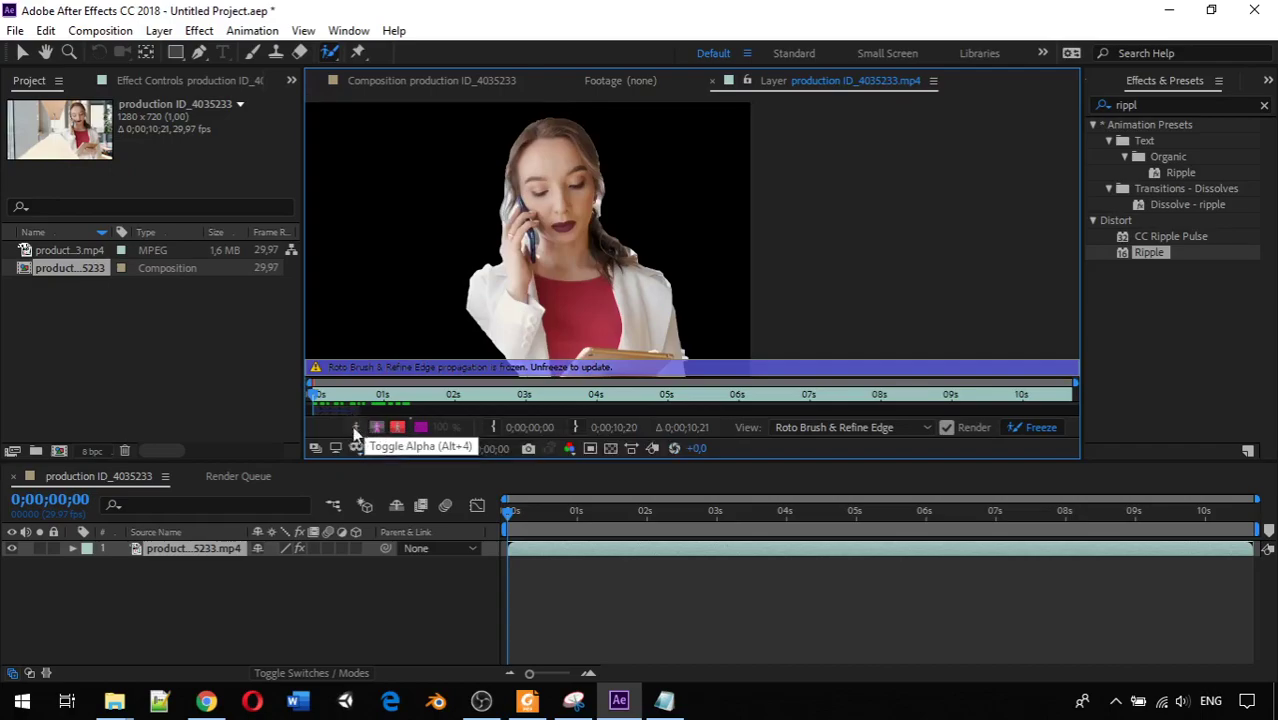
left_click(508, 515)
left_click_drag(508, 515, 555, 538)
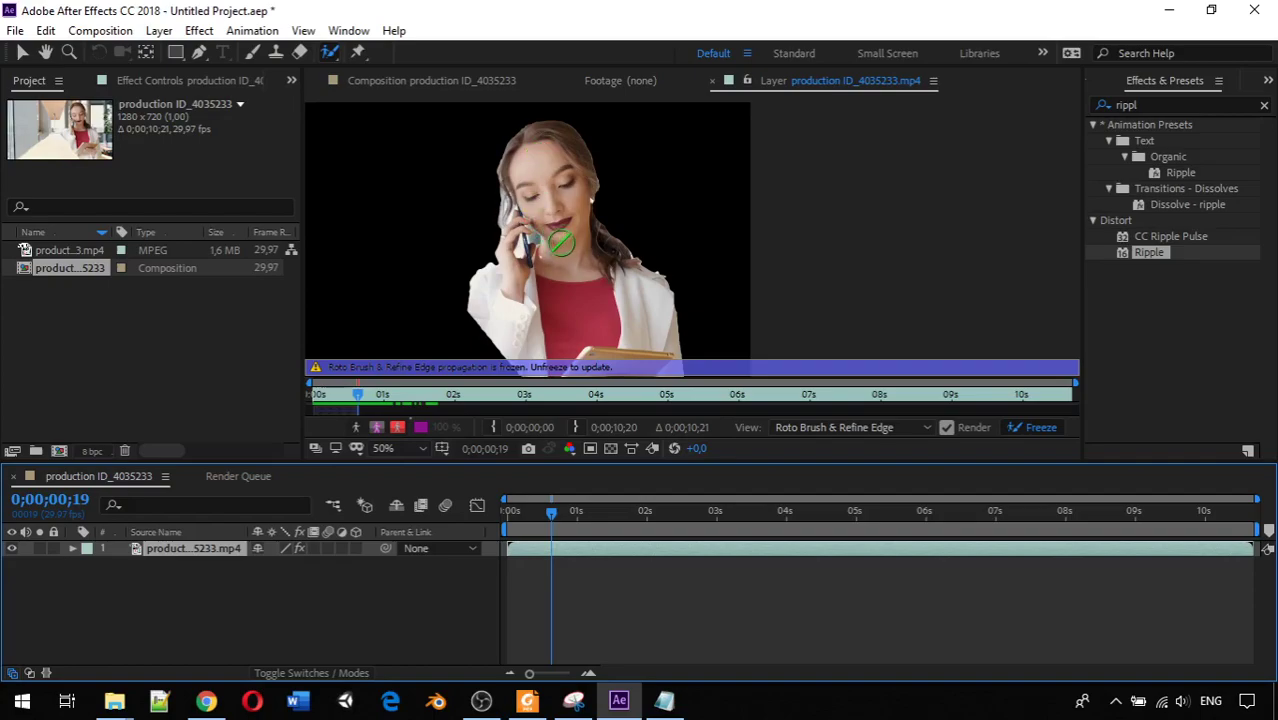
mouse_move(370, 395)
left_mouse_down()
mouse_move(351, 393)
mouse_move(381, 398)
mouse_move(361, 400)
left_mouse_up()
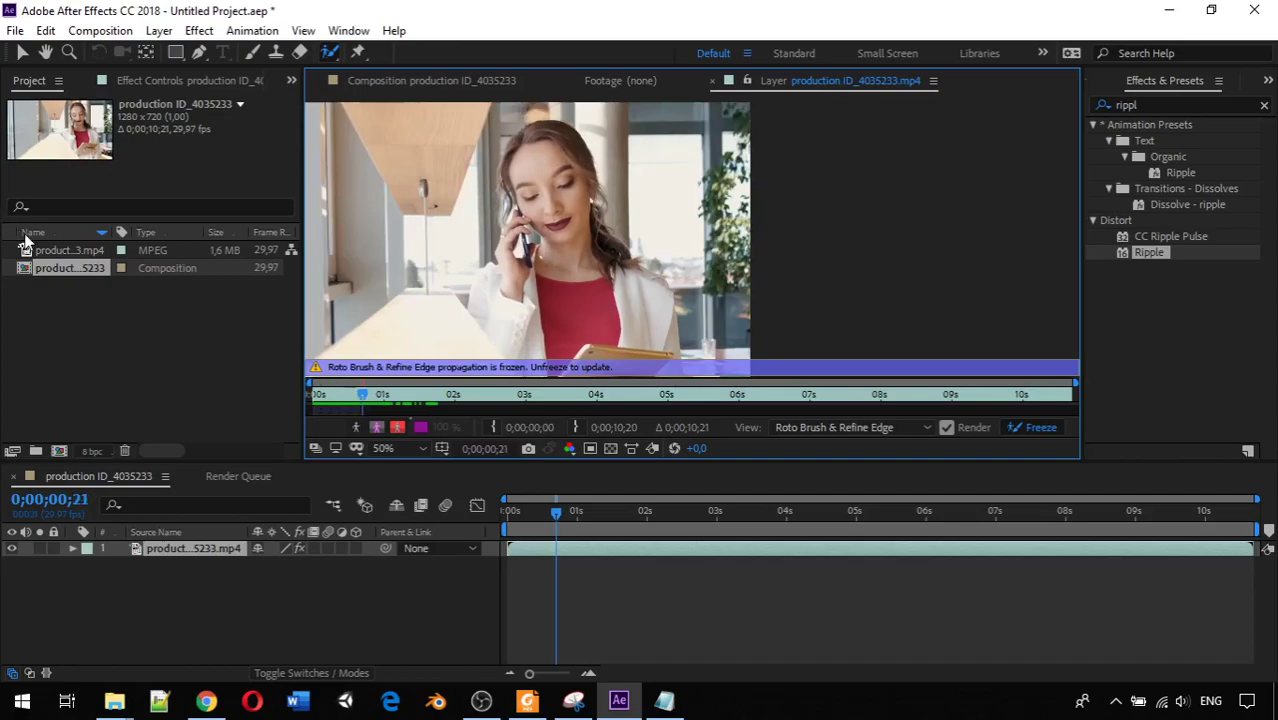
Place a second copy of the production ID_4035233.mp4 footage beneath the Roto Brush layer and view the full composition at 0;00;00;23
left_click_drag(69, 252, 123, 578)
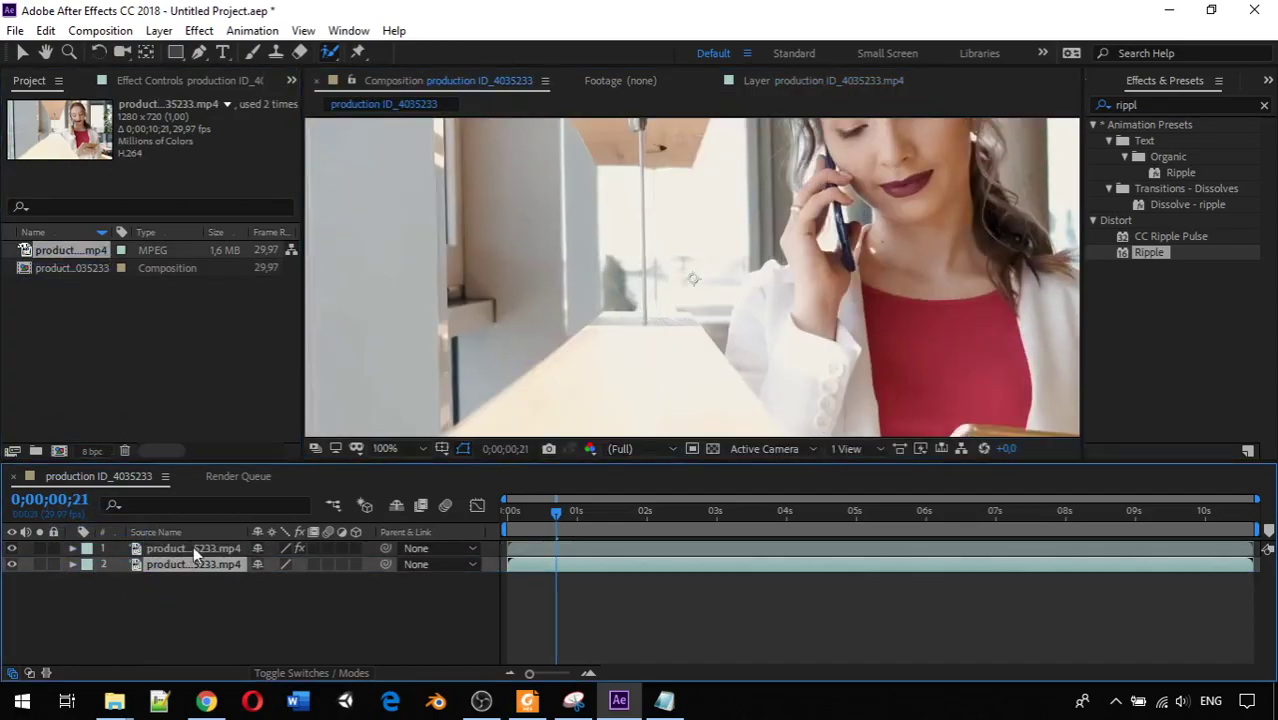
scroll(508, 330, "down", 4)
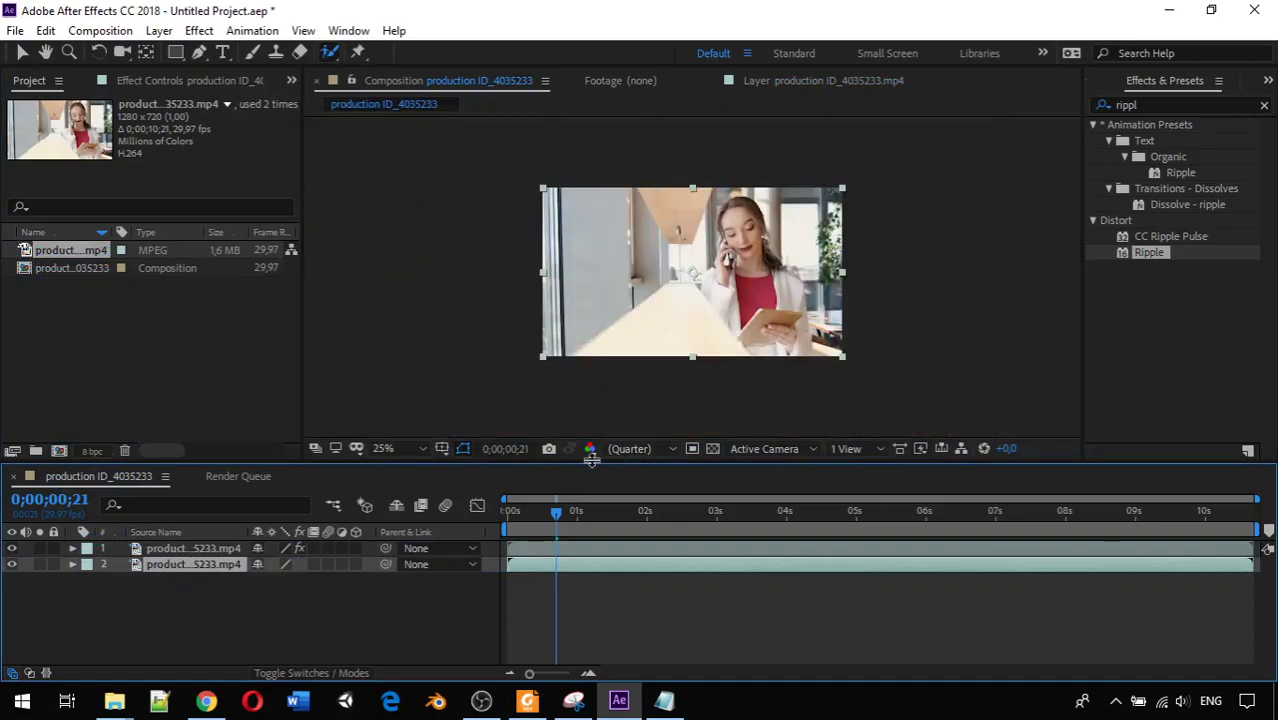
mouse_move(557, 510)
left_mouse_down()
mouse_move(508, 512)
mouse_move(562, 530)
left_mouse_up()
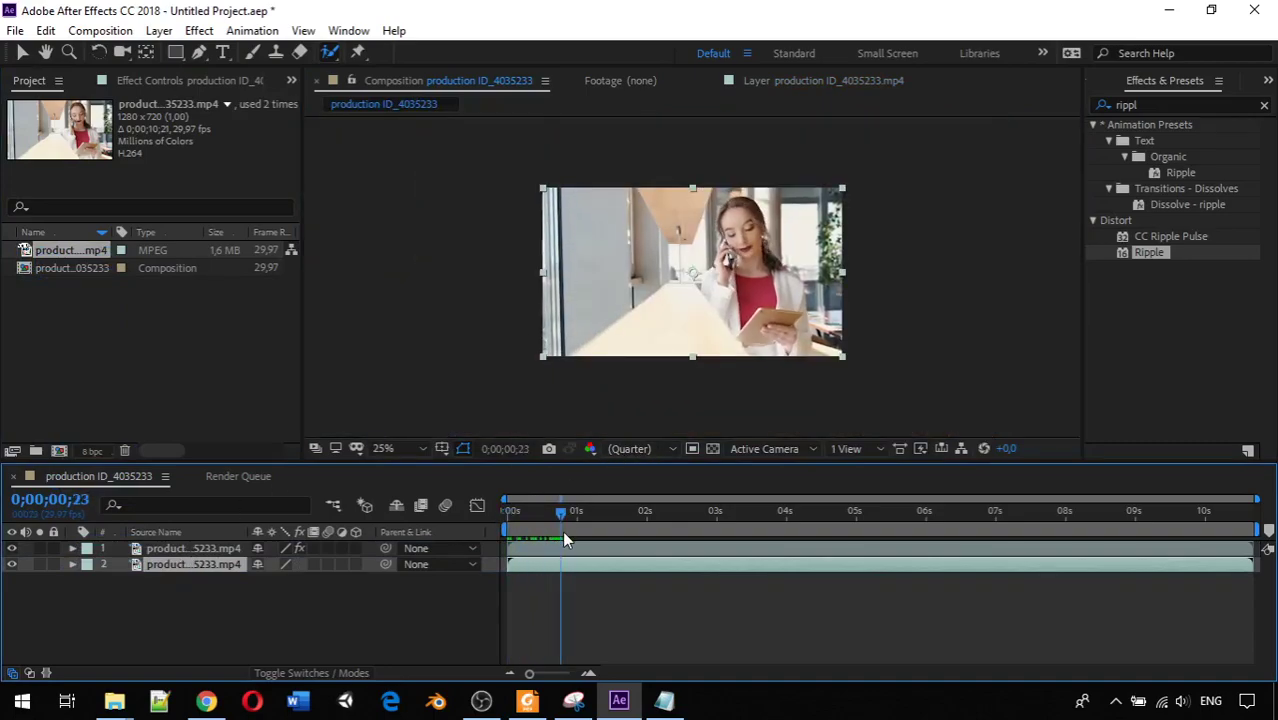
Compare the two layers by toggling the upper one's visibility, then hide the lower one and return to the first frame
left_click(12, 550)
left_click(12, 550)
left_click(12, 565)
left_click_drag(556, 530, 3, 527)
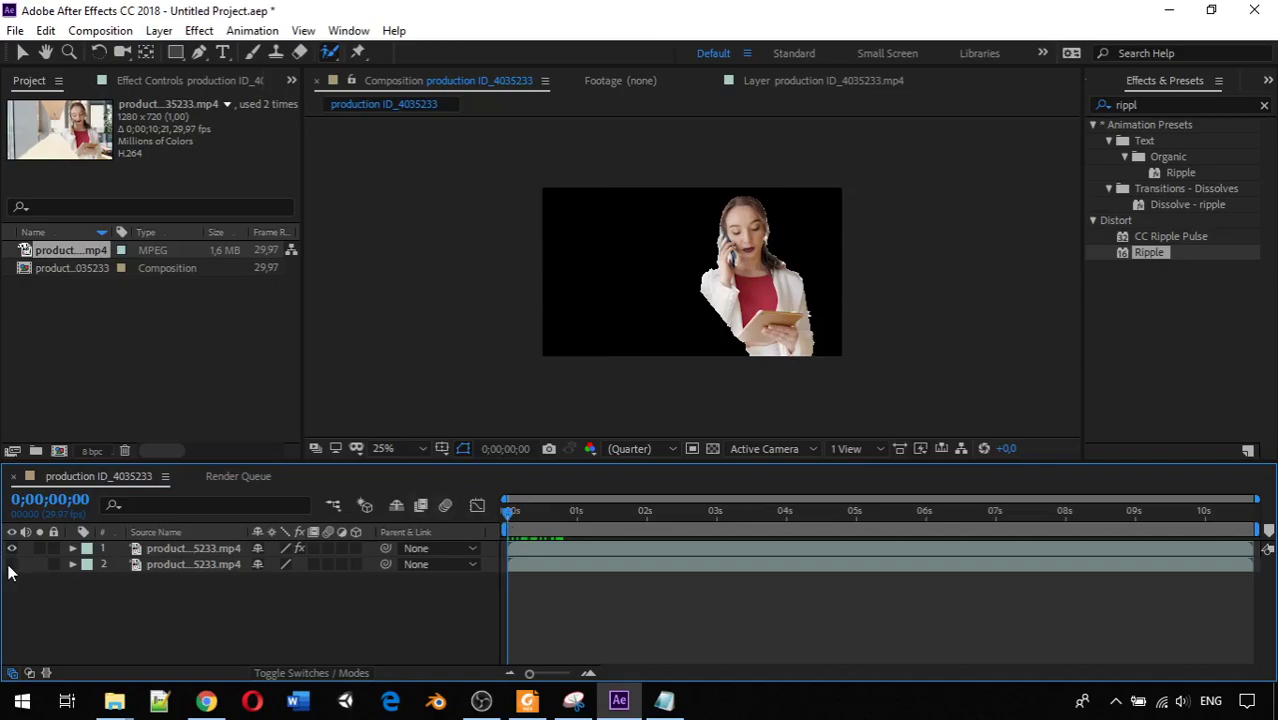
Delete the lower footage copy and check the remaining Roto Brush layer from the first frame to 0;00;00;22
left_click(195, 564)
key("Delete")
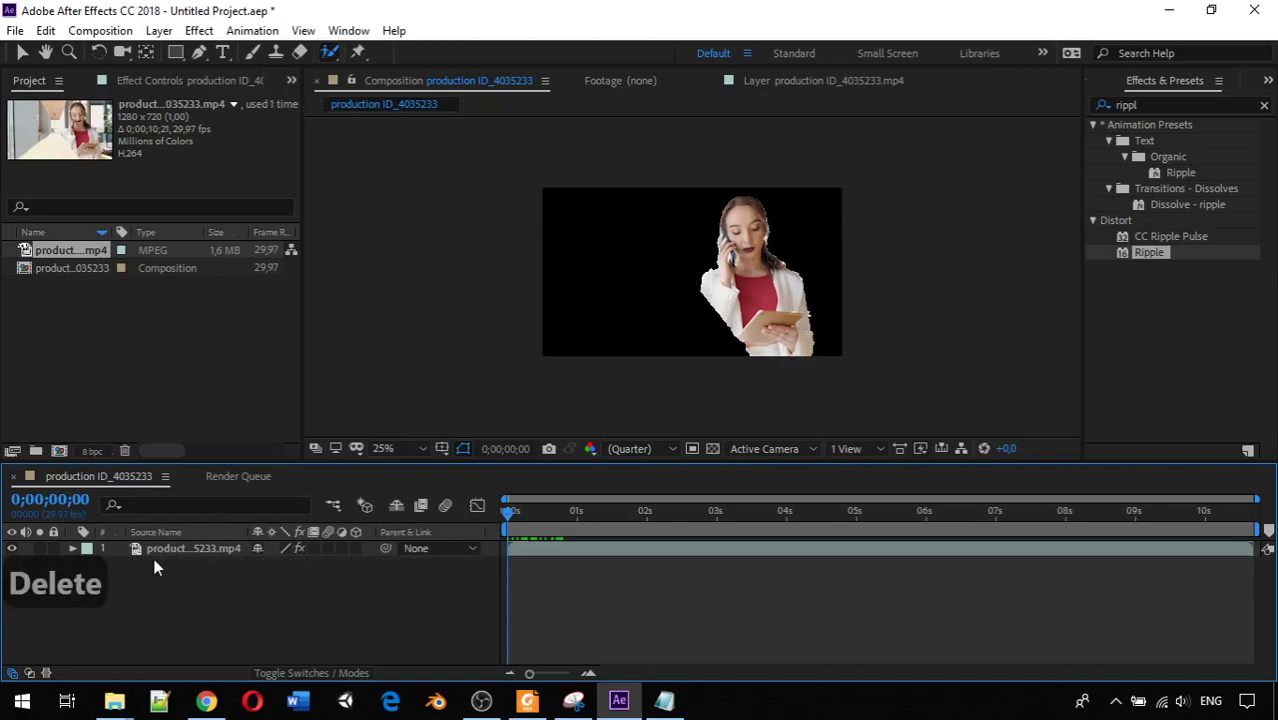
left_click(147, 555)
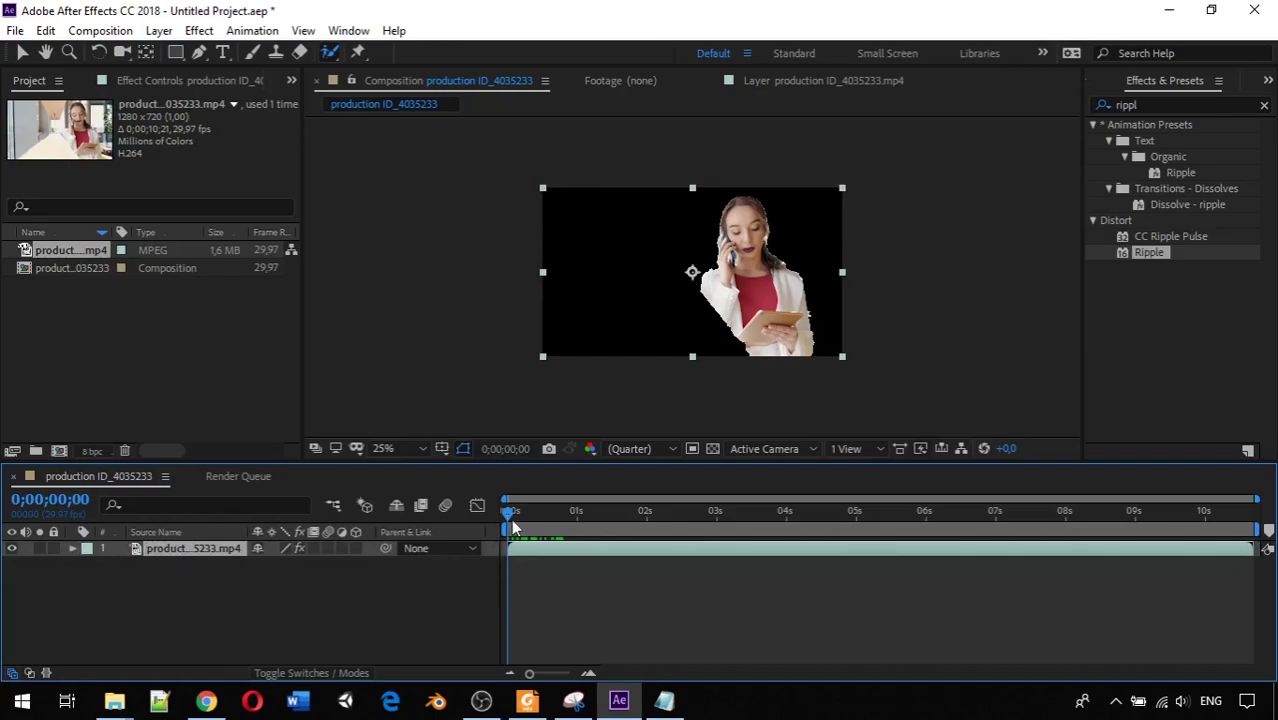
left_click_drag(506, 513, 560, 533)
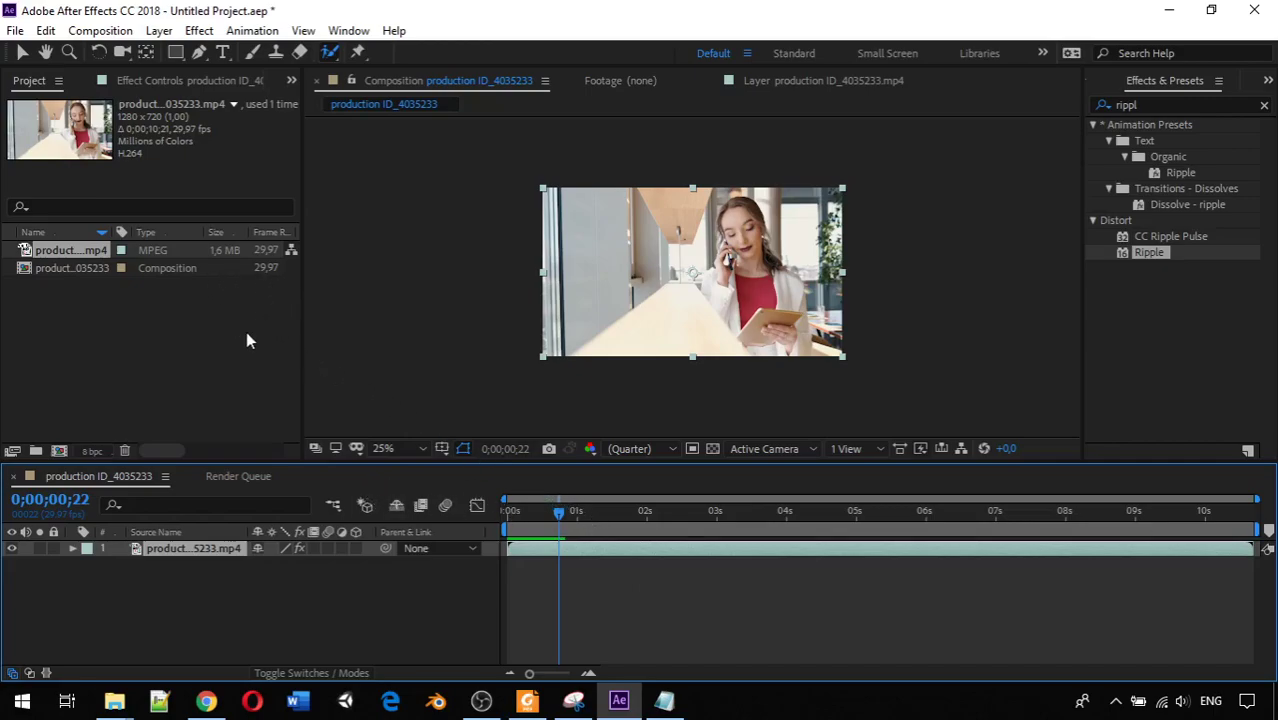
Place the original footage beneath the Roto Brush layer and check the composition to 0;00;02;05, ending at 0;00;00;01
left_click_drag(77, 250, 155, 568)
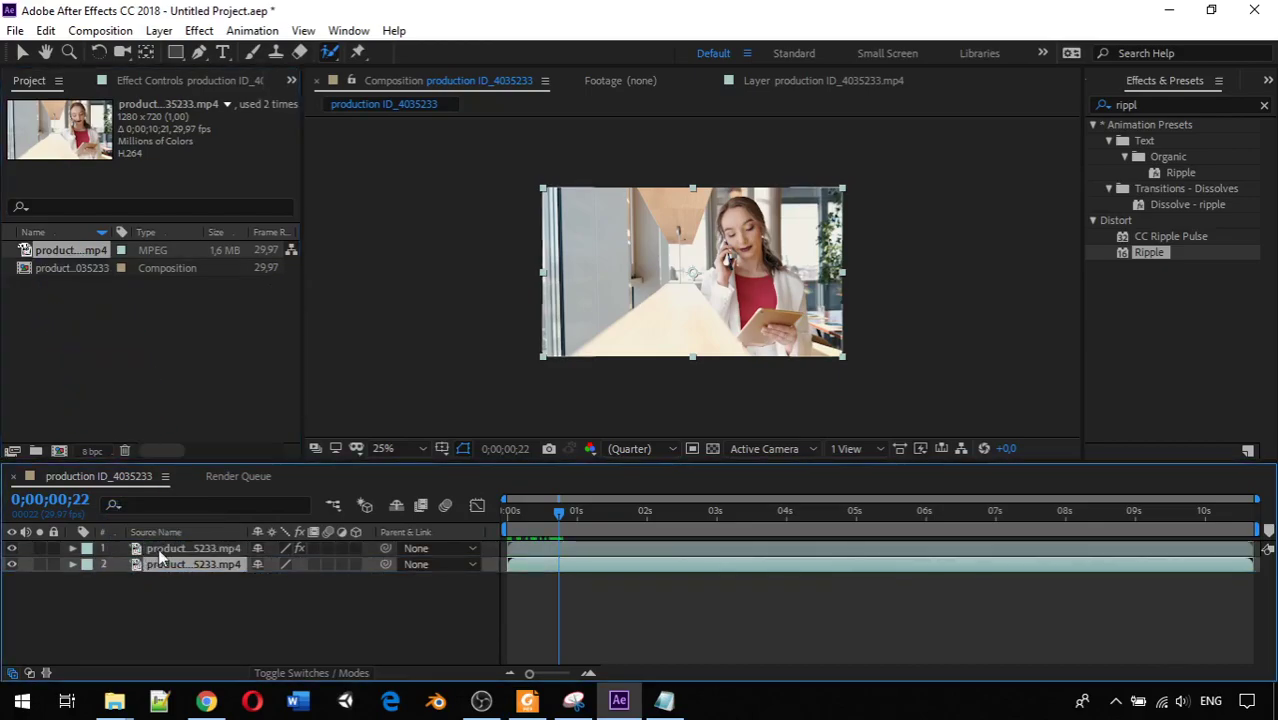
left_click_drag(557, 518, 658, 524)
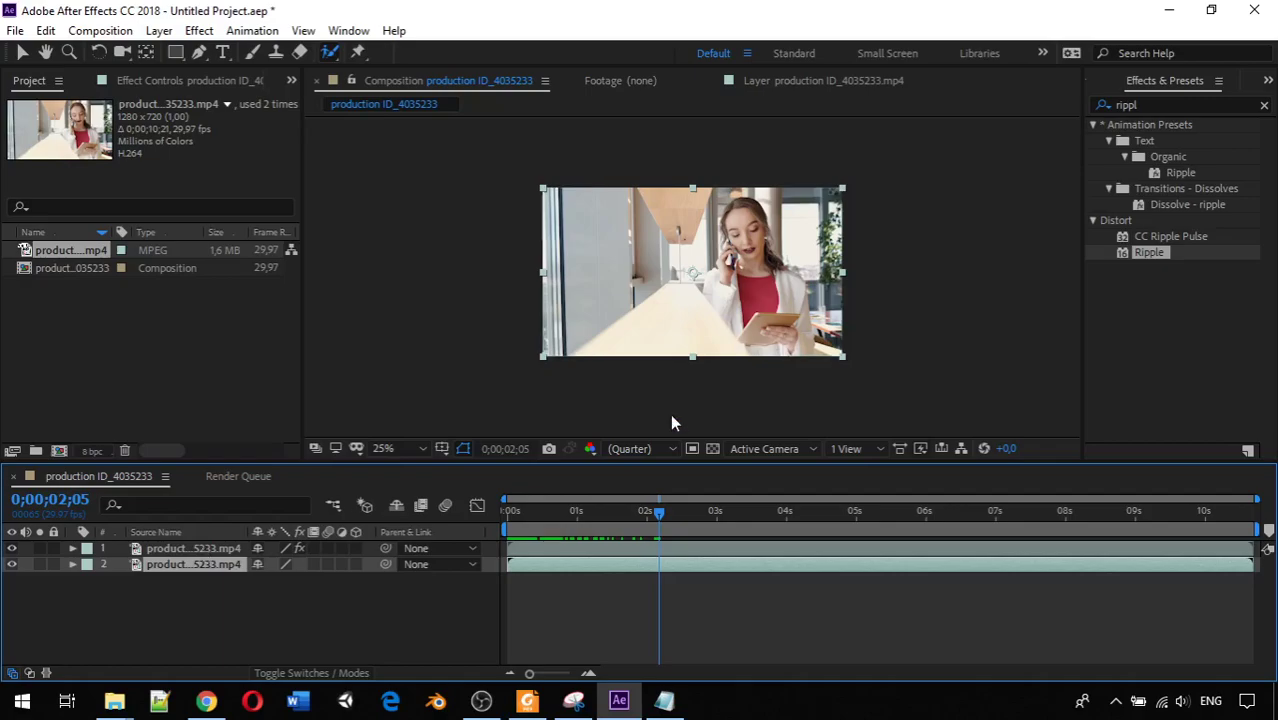
left_click_drag(658, 505, 509, 518)
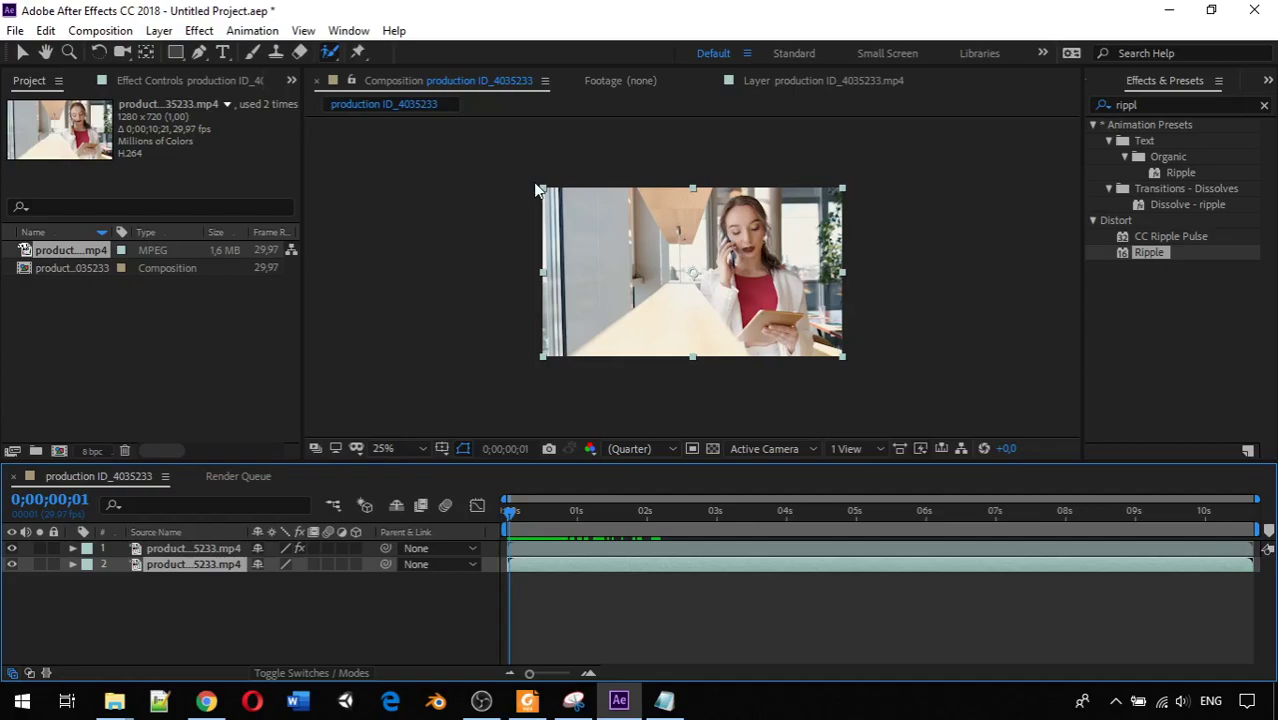
Unfreeze the upper layer's Roto Brush propagation in the Layer viewer and paint a foreground stroke along the woman's sleeve
double_click(216, 548)
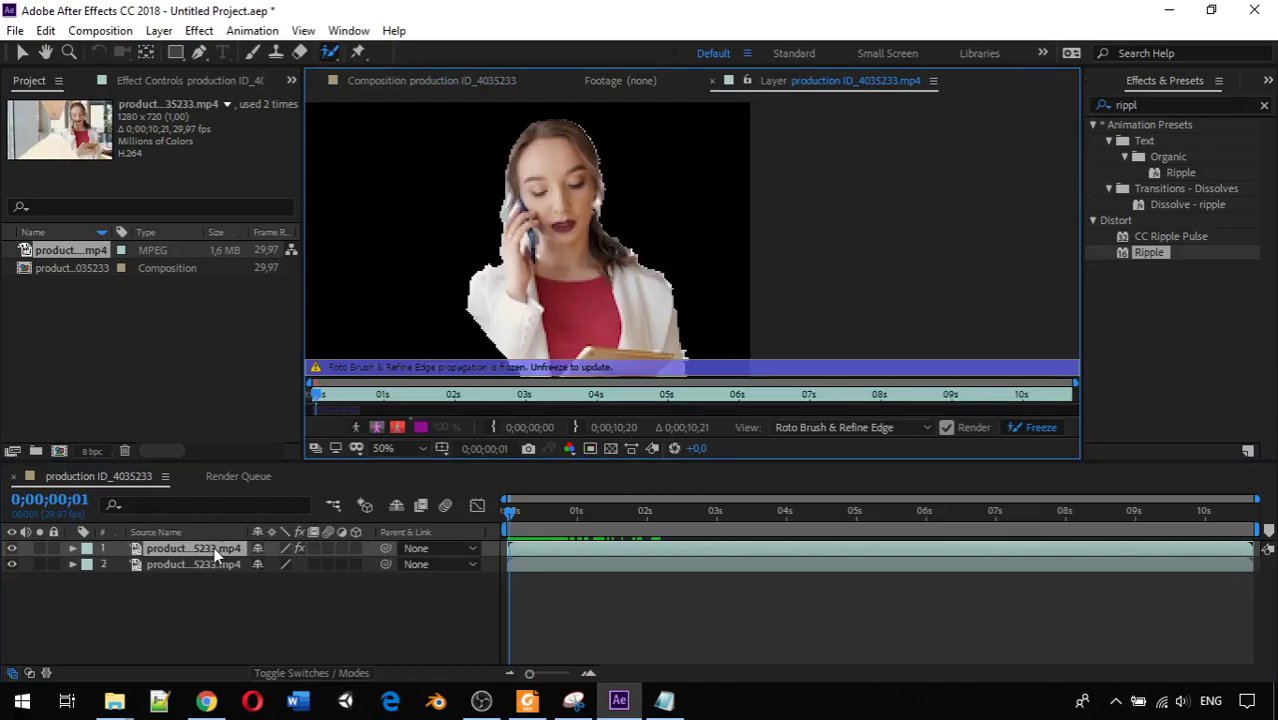
left_click(1043, 425)
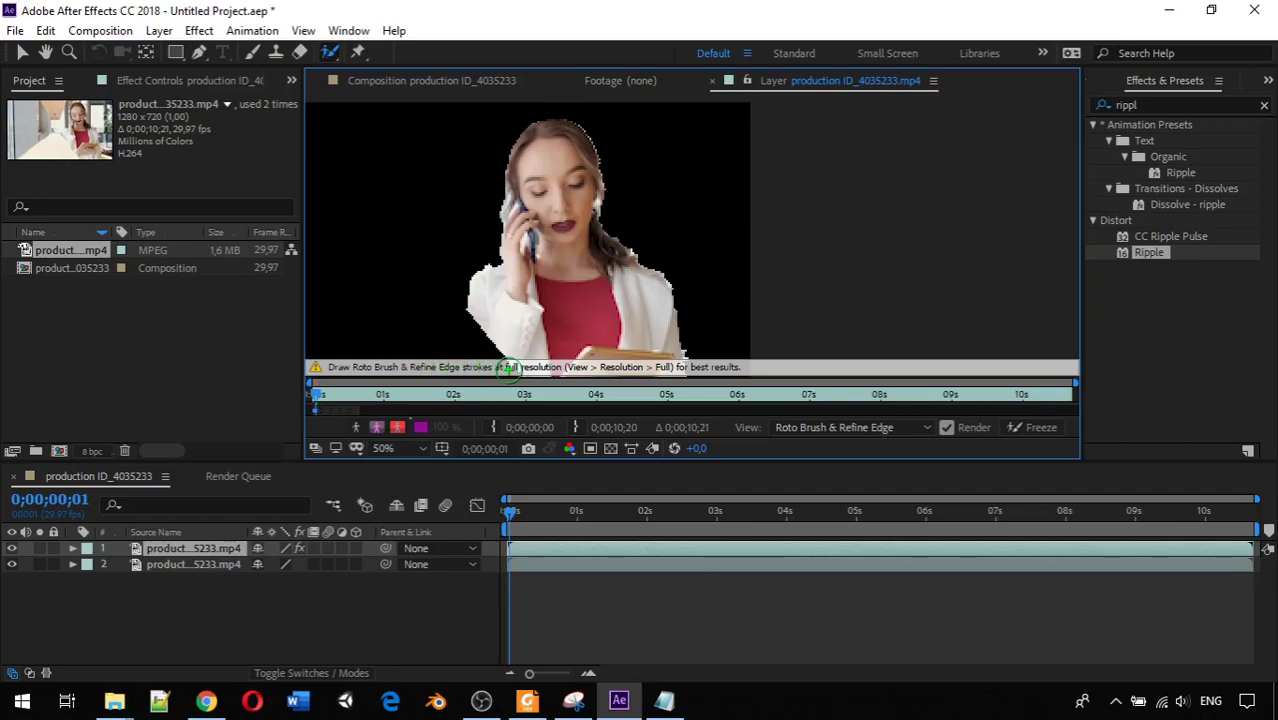
mouse_move(516, 350)
left_mouse_down()
mouse_move(514, 286)
mouse_move(502, 286)
left_mouse_up()
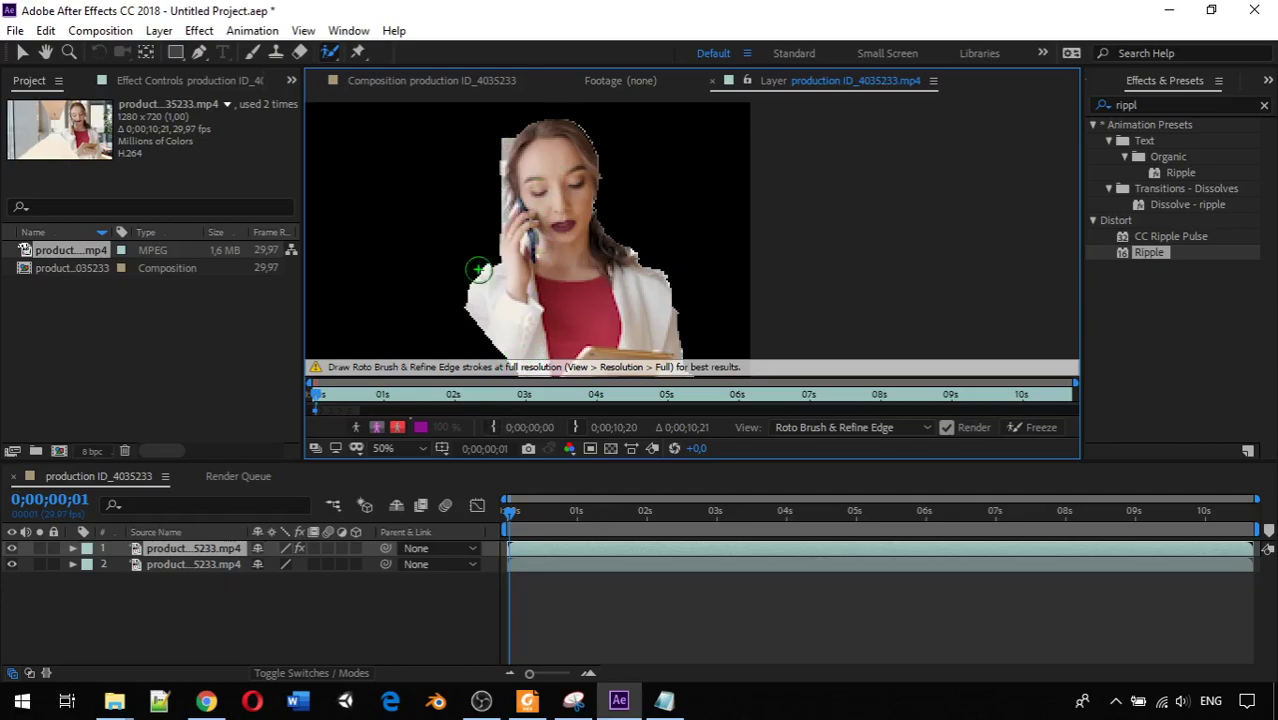
Check the selection as an alpha matte and display it as an alpha boundary outline over the footage
left_click(356, 427)
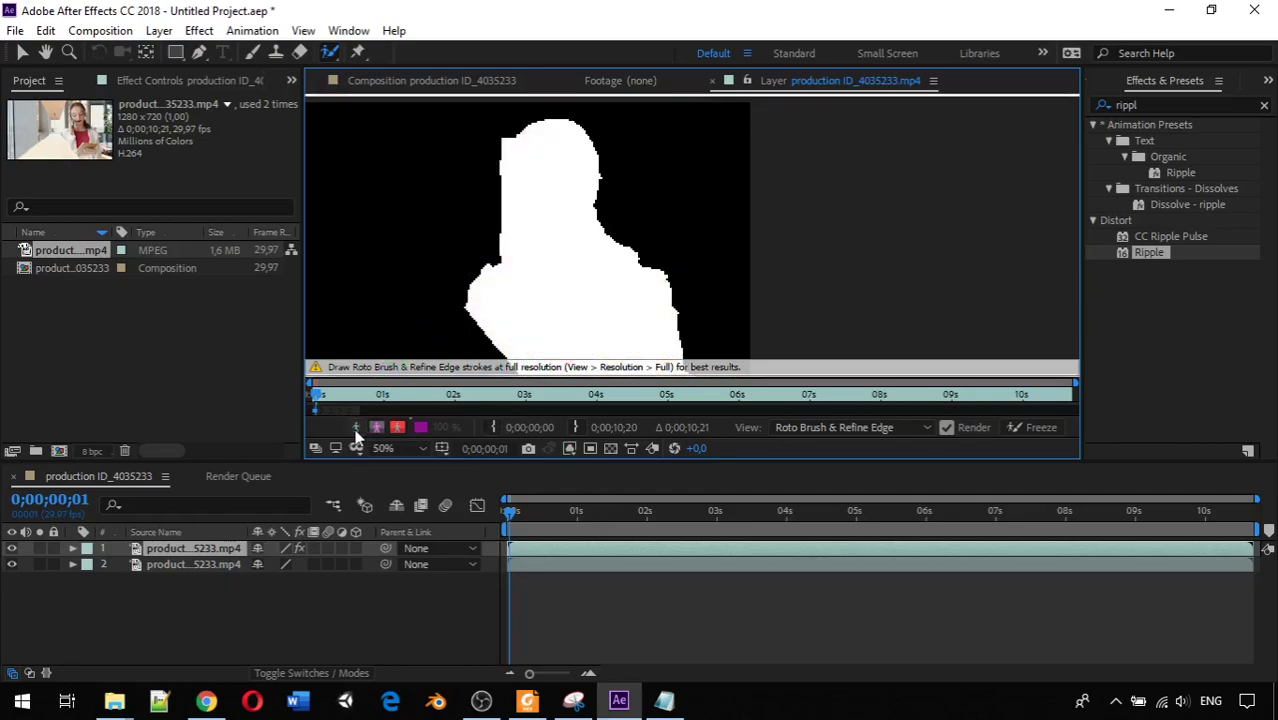
left_click(356, 427)
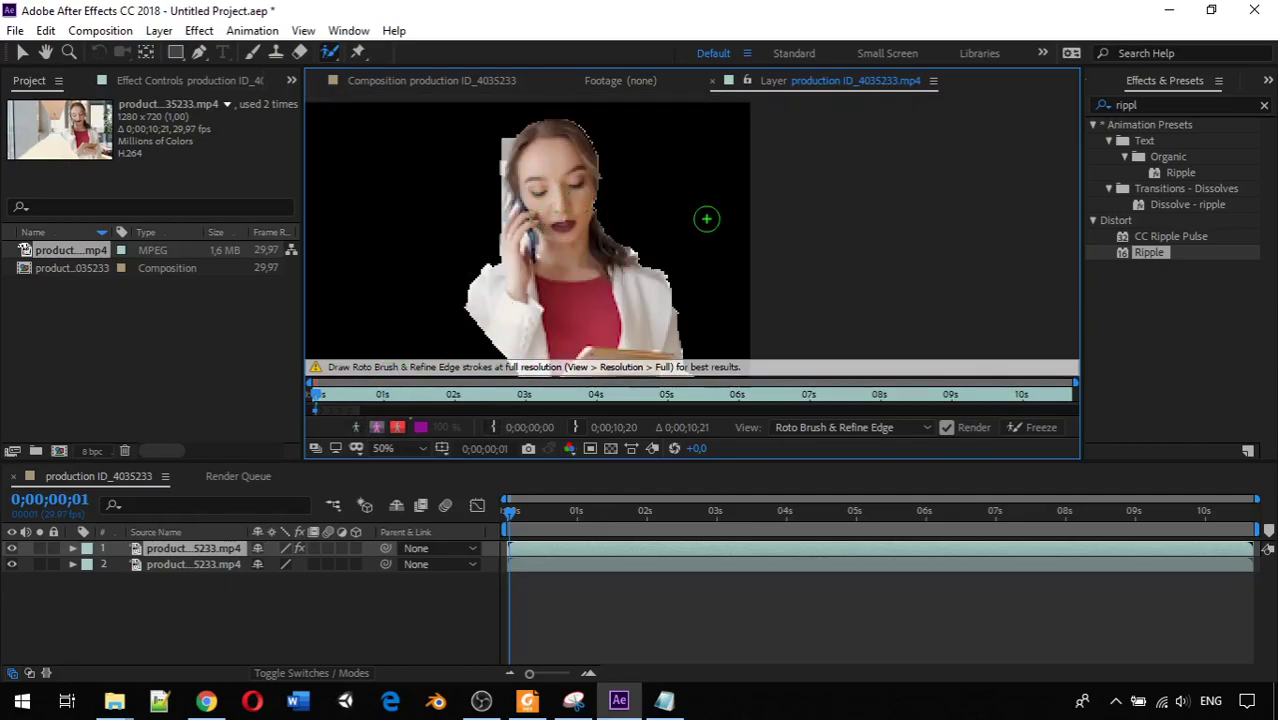
key("space")
left_click_drag(773, 209, 874, 246)
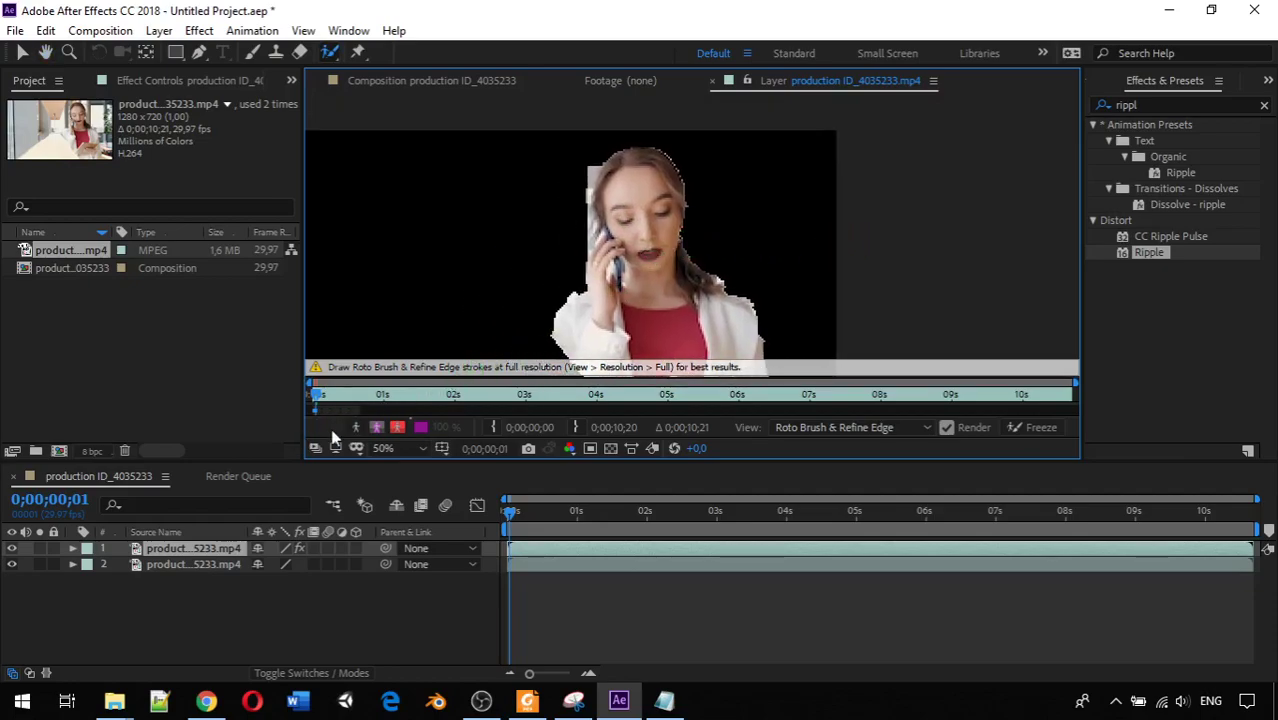
left_click(349, 427)
left_click(349, 427)
left_click(355, 429)
left_click(355, 429)
left_click(378, 433)
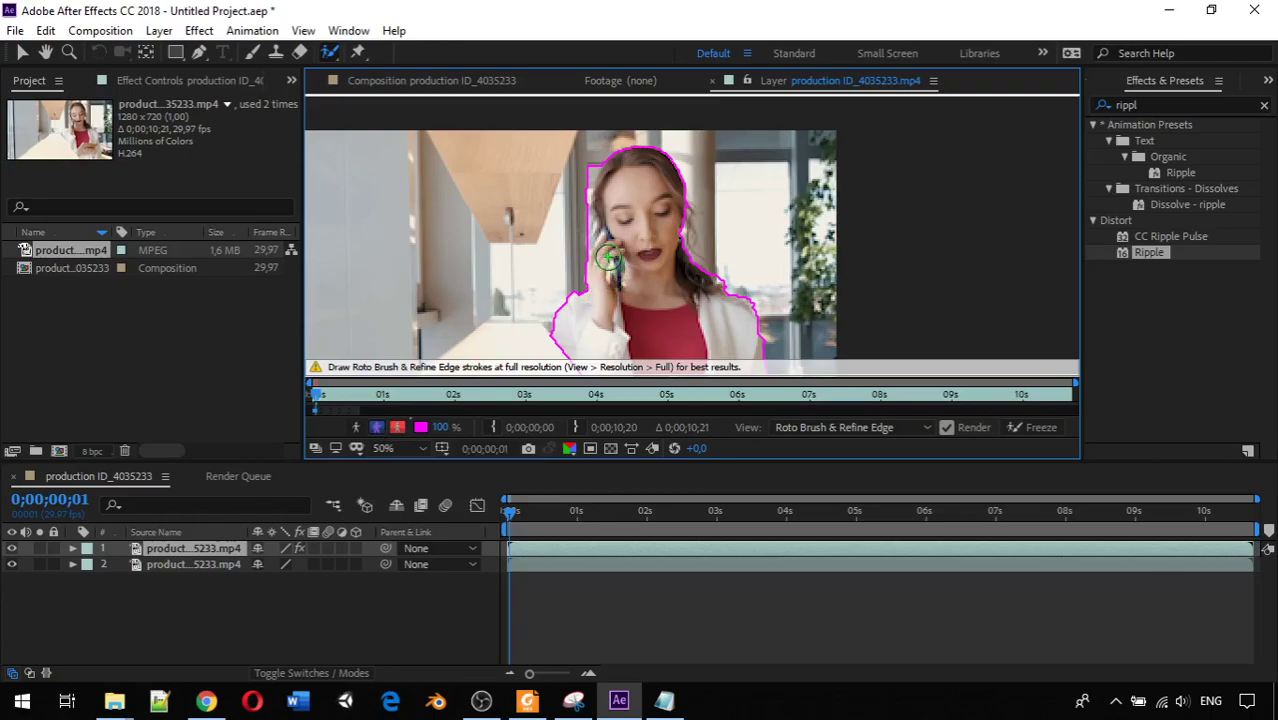
On the first frame, subtract the background beside the woman's head and at her shoulder from the selection
left_click_drag(318, 397, 313, 396)
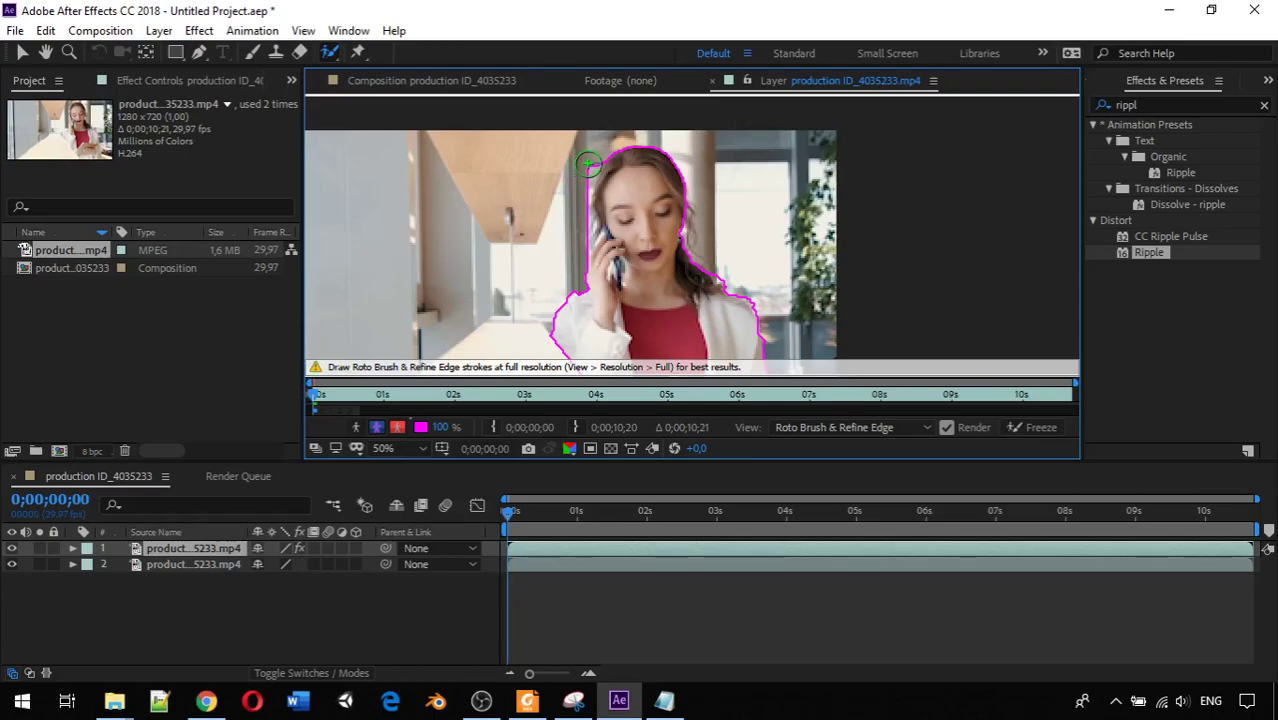
left_click_drag(590, 162, 590, 152)
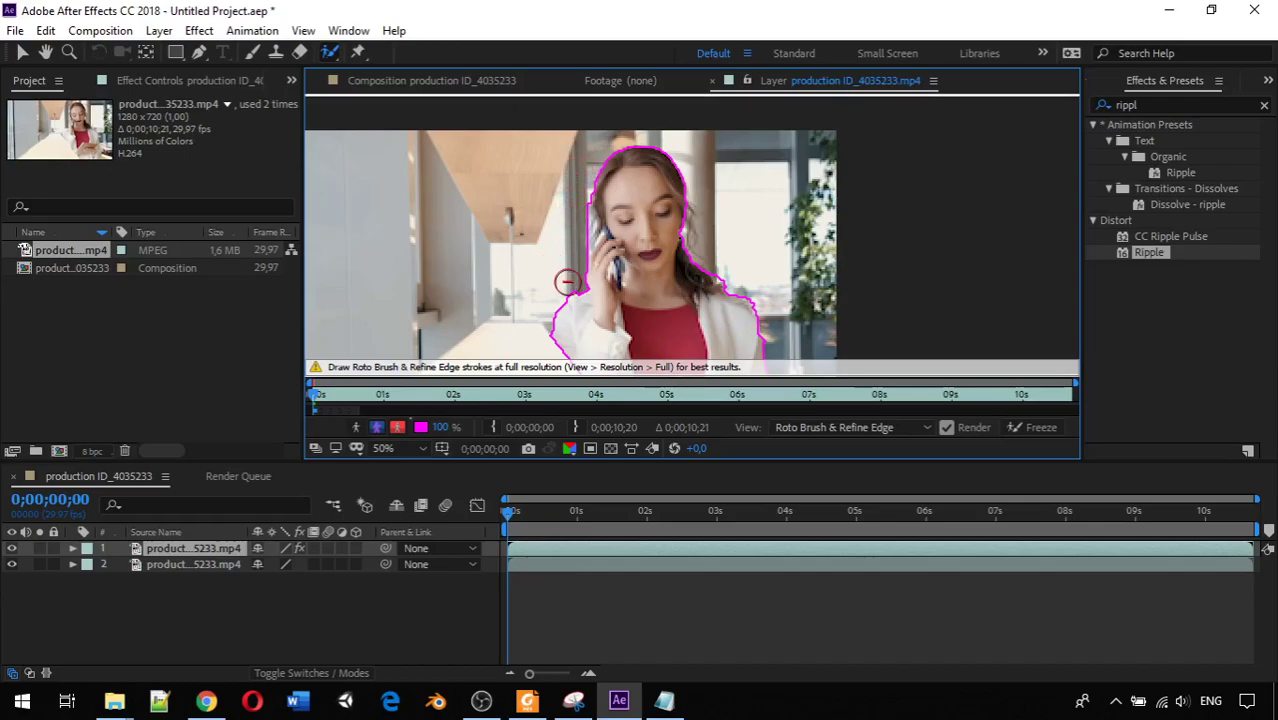
left_click_drag(736, 277, 739, 277)
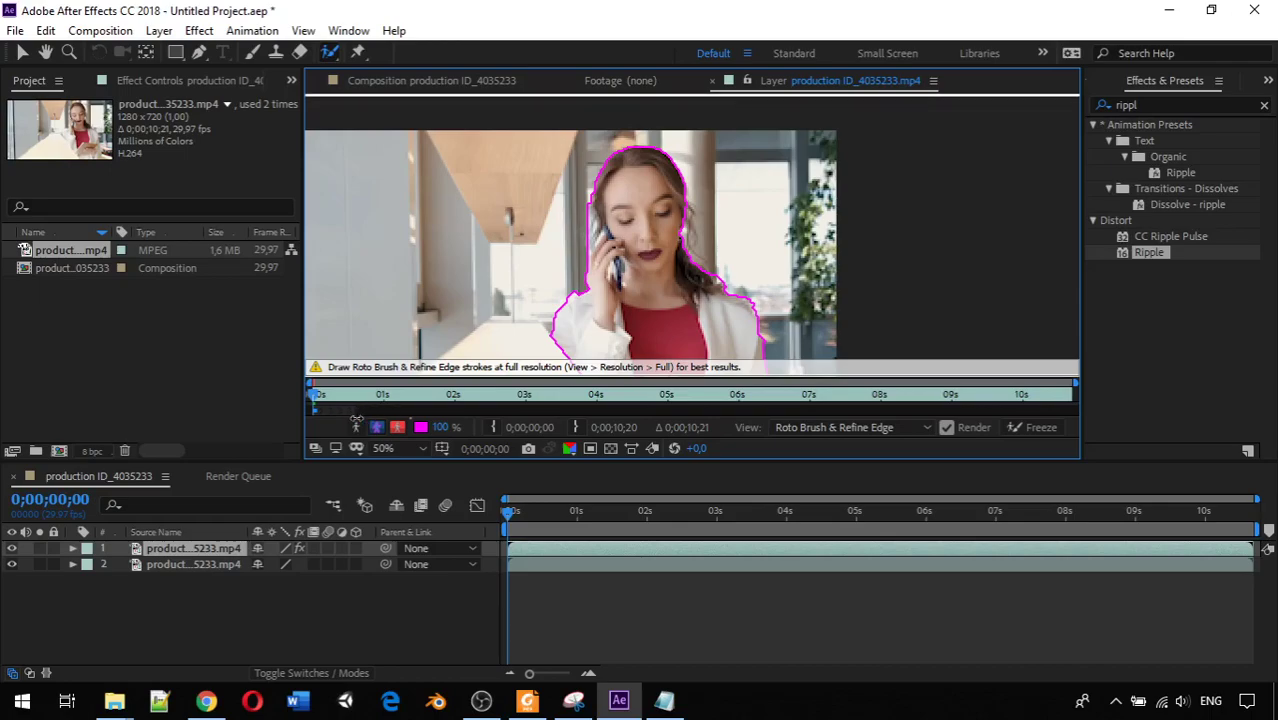
Extend the Roto Brush span to the end of the clip, propagate the selection to 0;00;06;18 and return to the first frame
left_click_drag(352, 408, 1055, 428)
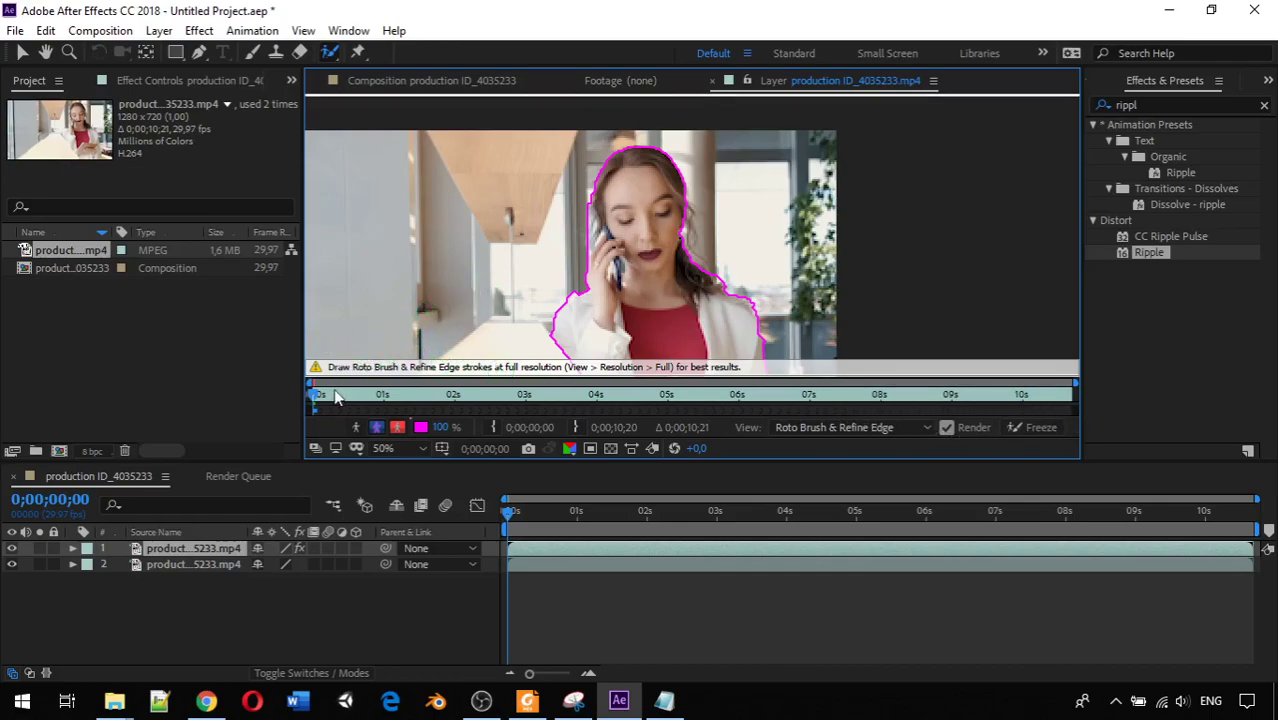
left_click_drag(330, 398, 745, 402)
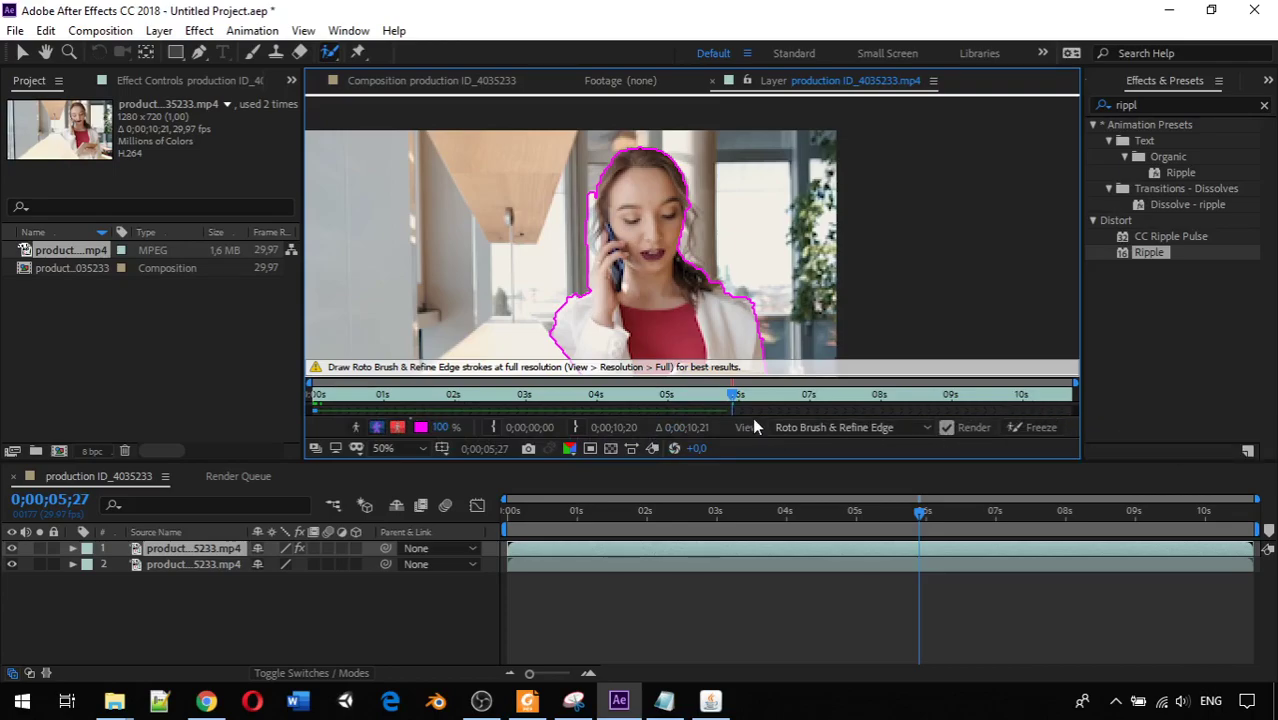
left_click_drag(738, 397, 778, 392)
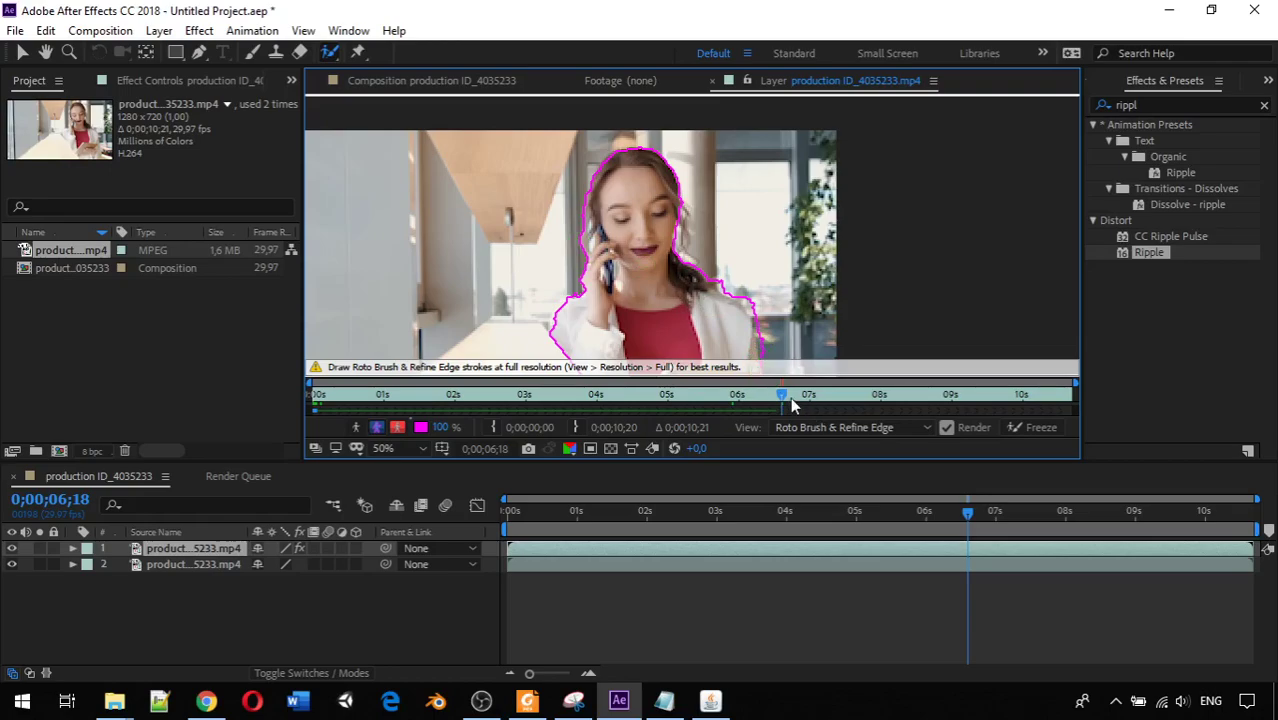
left_click_drag(783, 397, 316, 395)
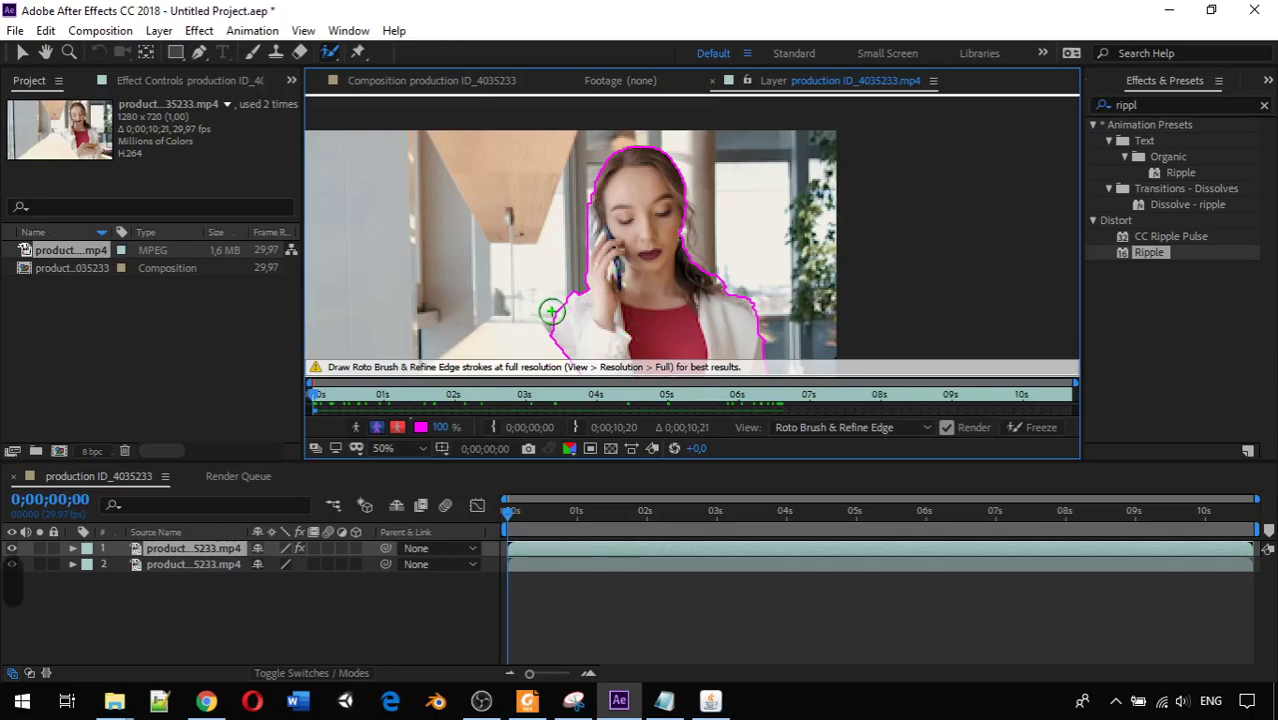
Play the outlined footage to 0;00;02;18, examine the selection around the woman's whole figure and return to the first frame
key("space")
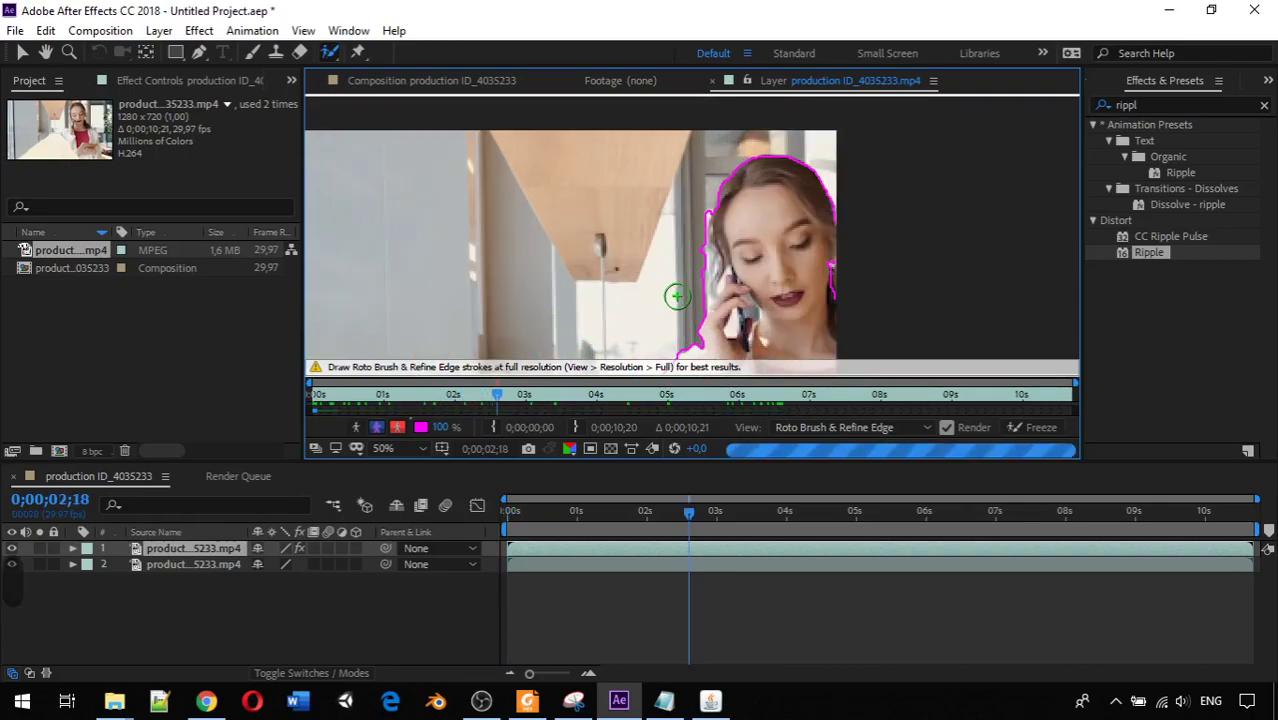
key("comma")
scroll(694, 314, "up", 4)
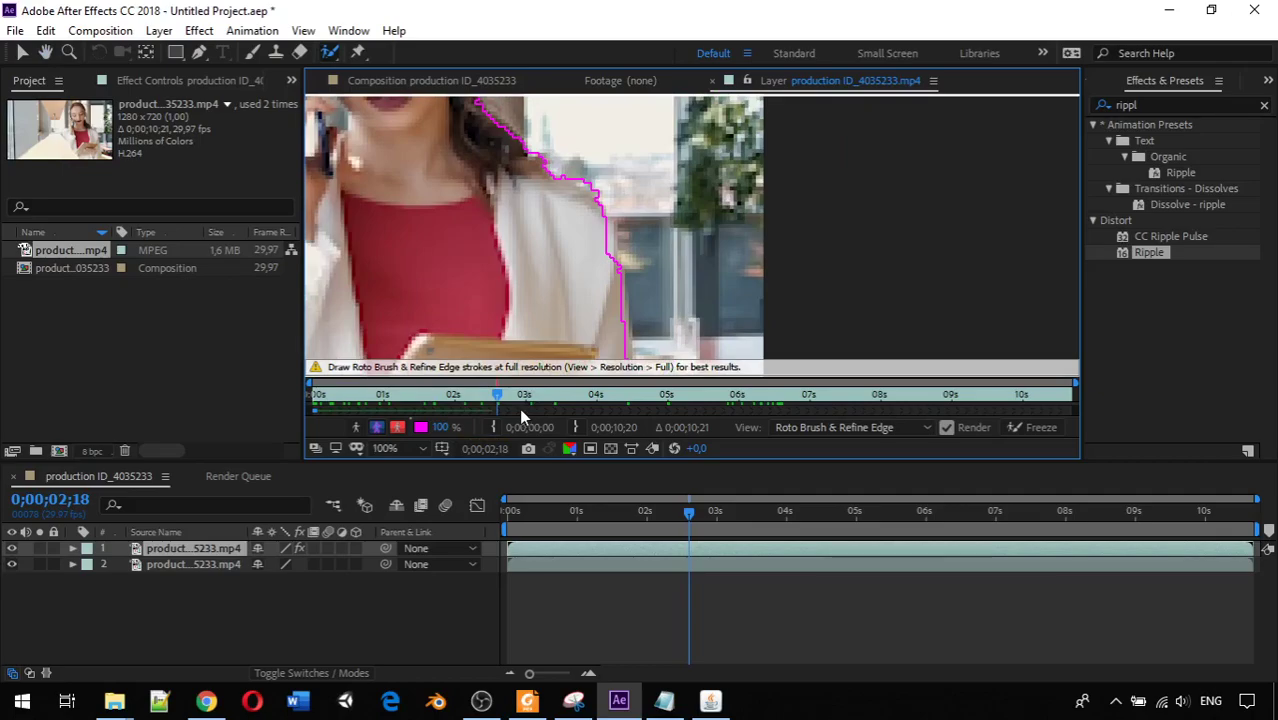
key("comma")
key("comma")
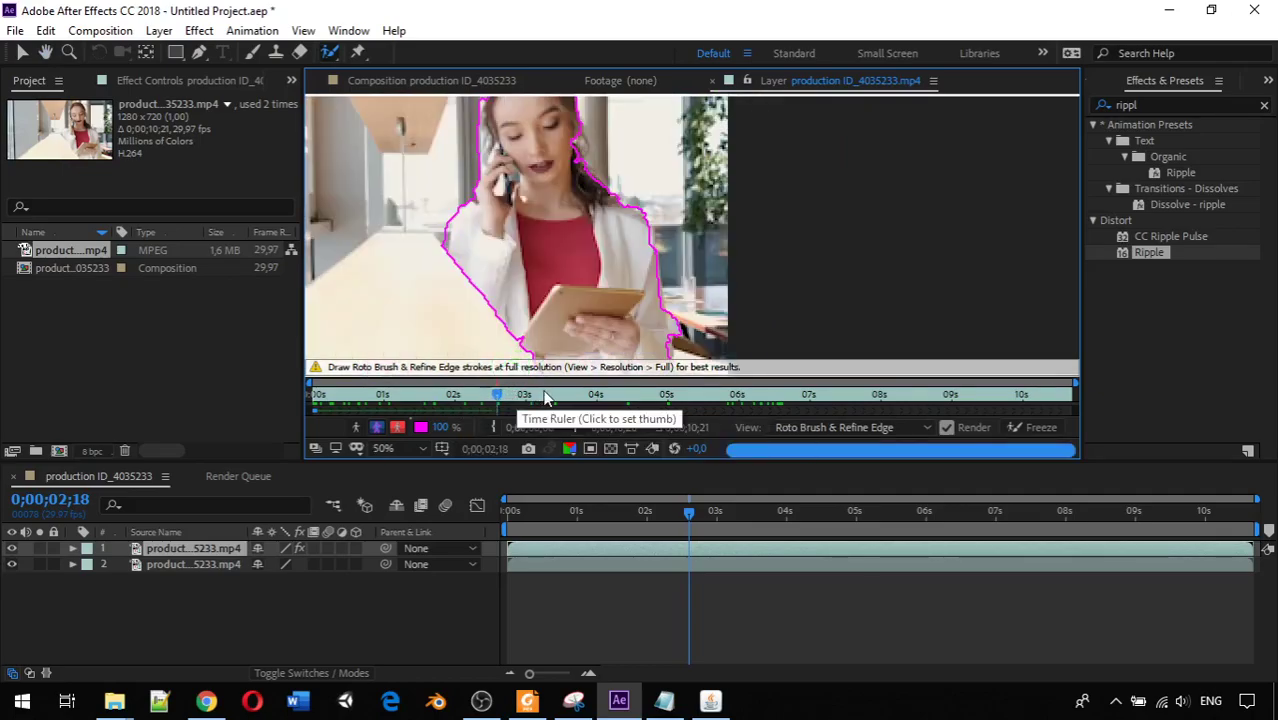
scroll(443, 279, "up", 2)
scroll(443, 279, "down", 2)
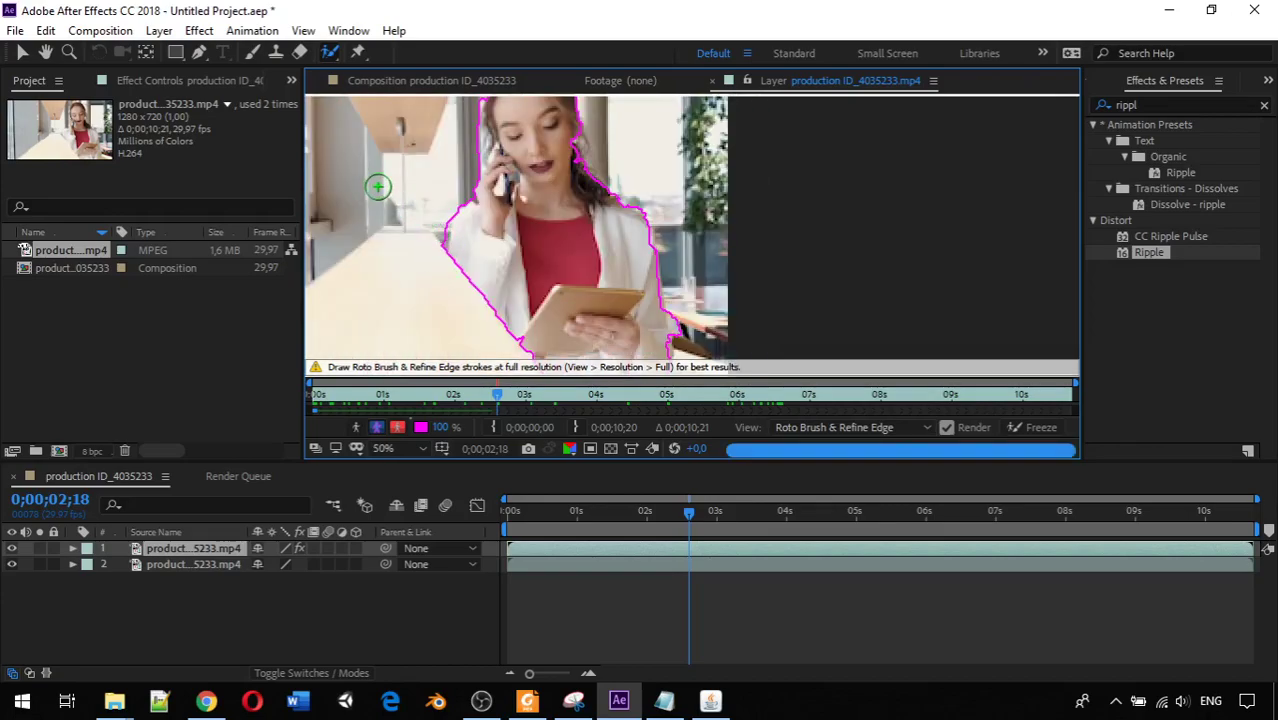
left_click_drag(498, 400, 287, 416)
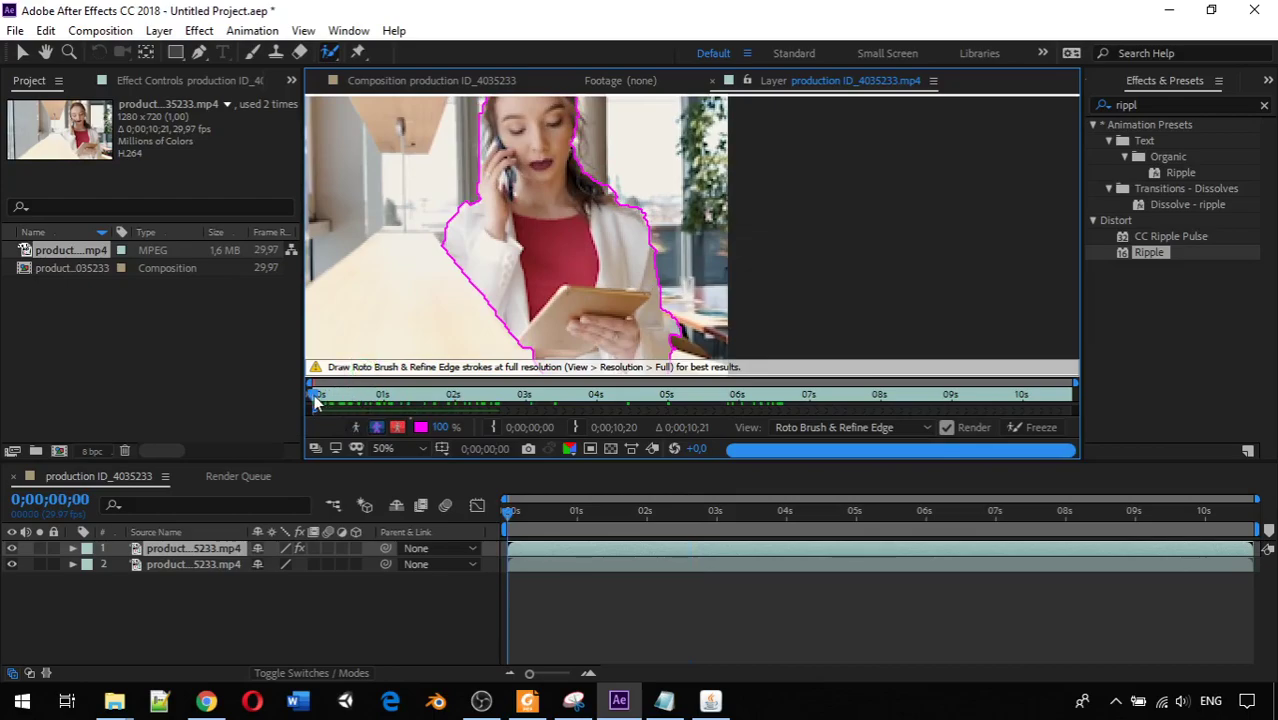
At 0;00;02;11, subtract the background beside the sleeve of the woman's raised arm and propagate the correction to 0;00;05;25
left_click_drag(318, 398, 481, 384)
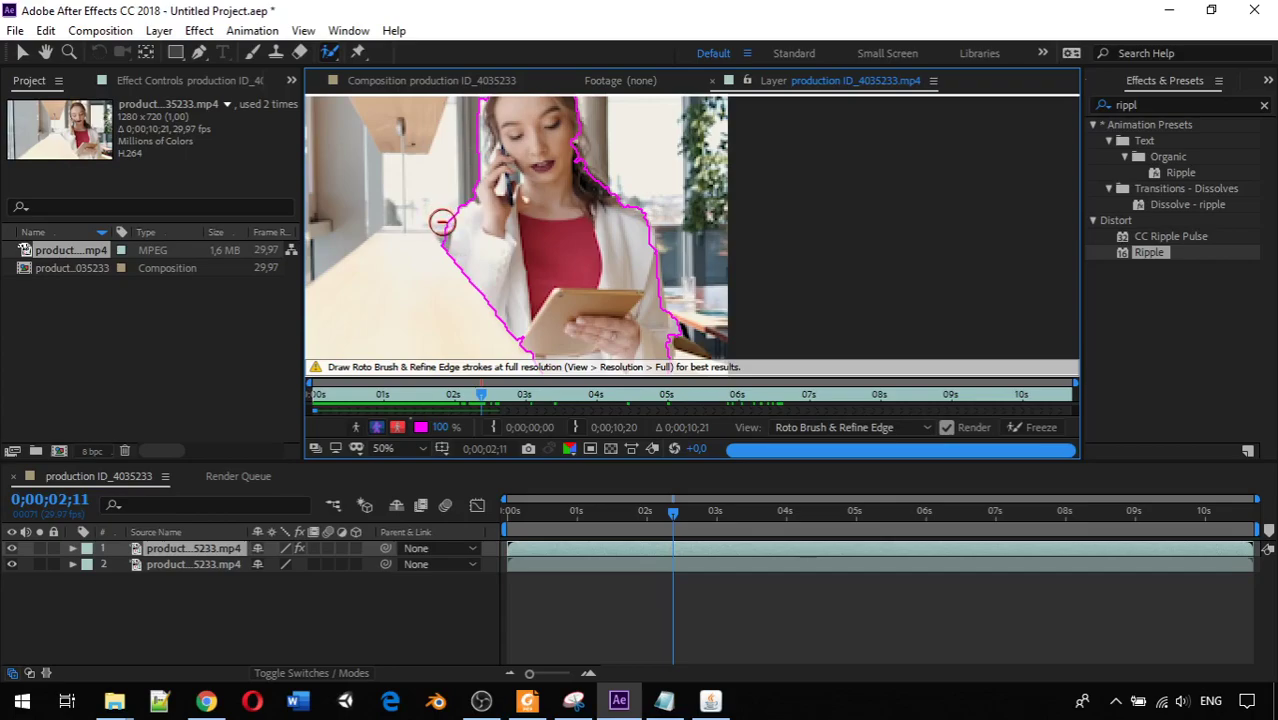
left_click_drag(432, 216, 436, 240)
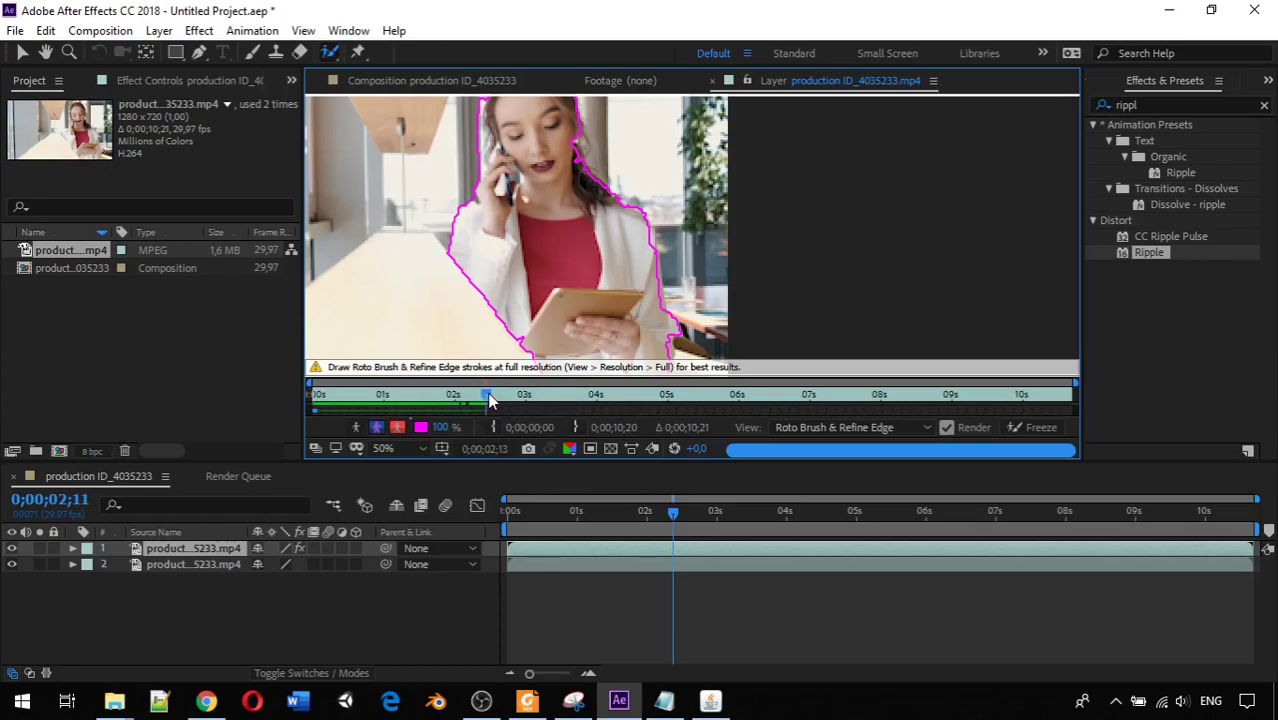
mouse_move(494, 393)
left_mouse_down()
mouse_move(733, 397)
mouse_move(727, 388)
left_mouse_up()
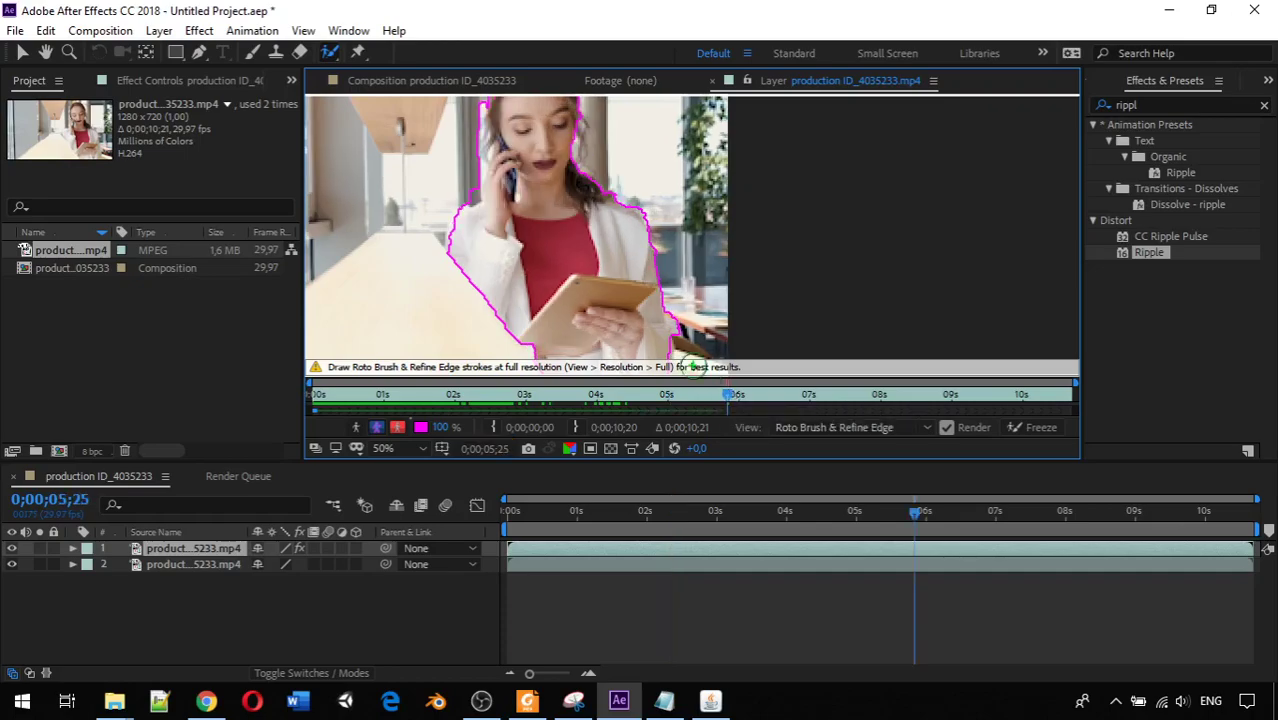
At 0;00;05;25, subtract the background beside the woman's raised hand, check the selection up to 0;00;07;03 and return to the first frame
left_click(466, 187)
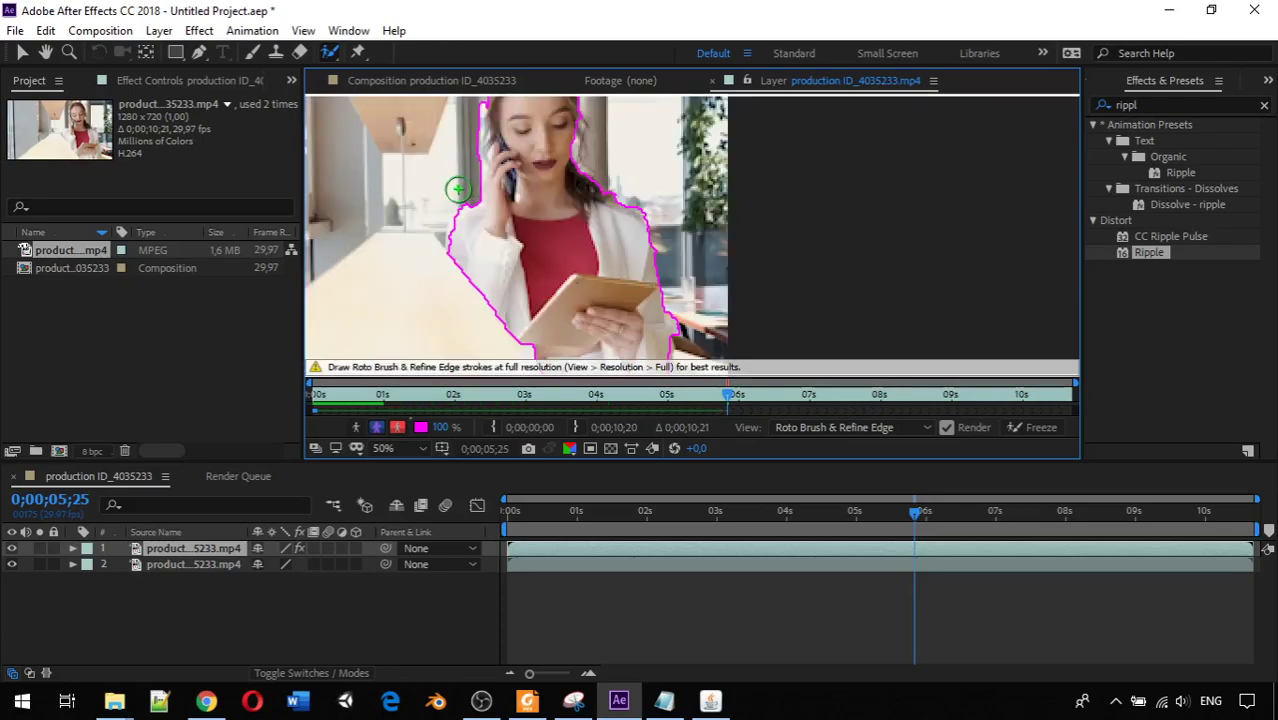
left_click_drag(730, 396, 816, 401)
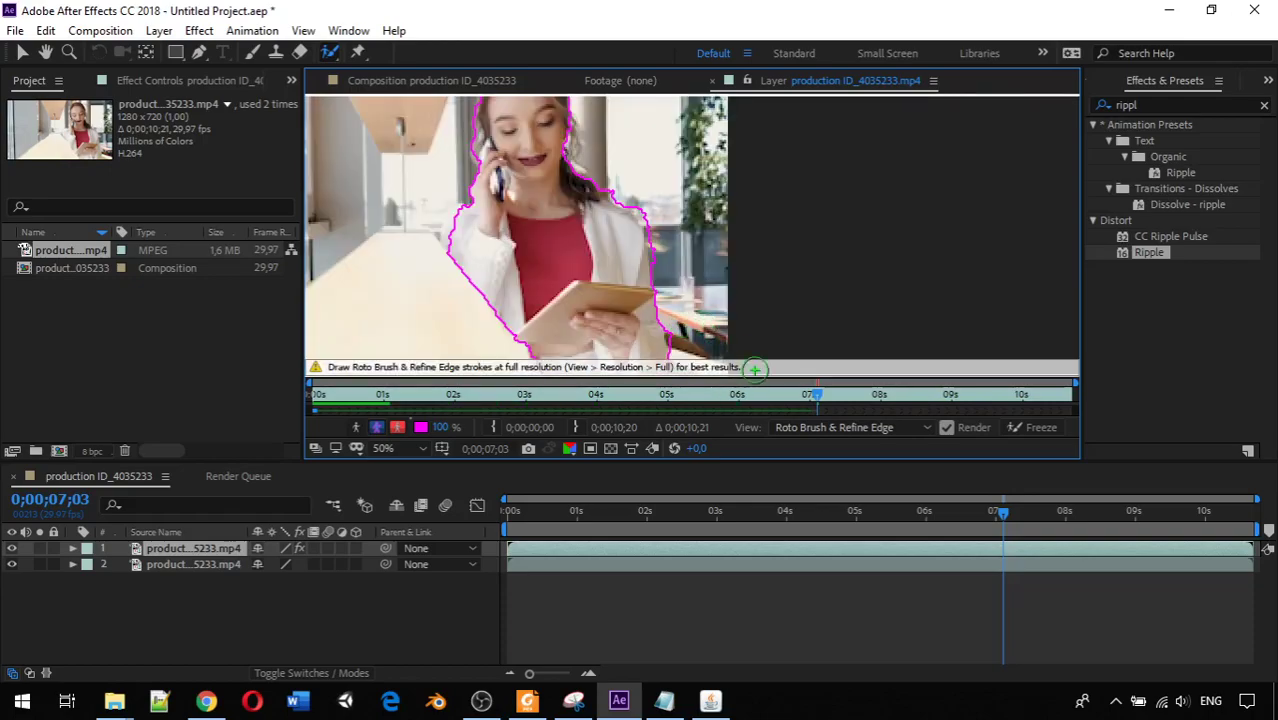
left_click_drag(820, 397, 737, 390)
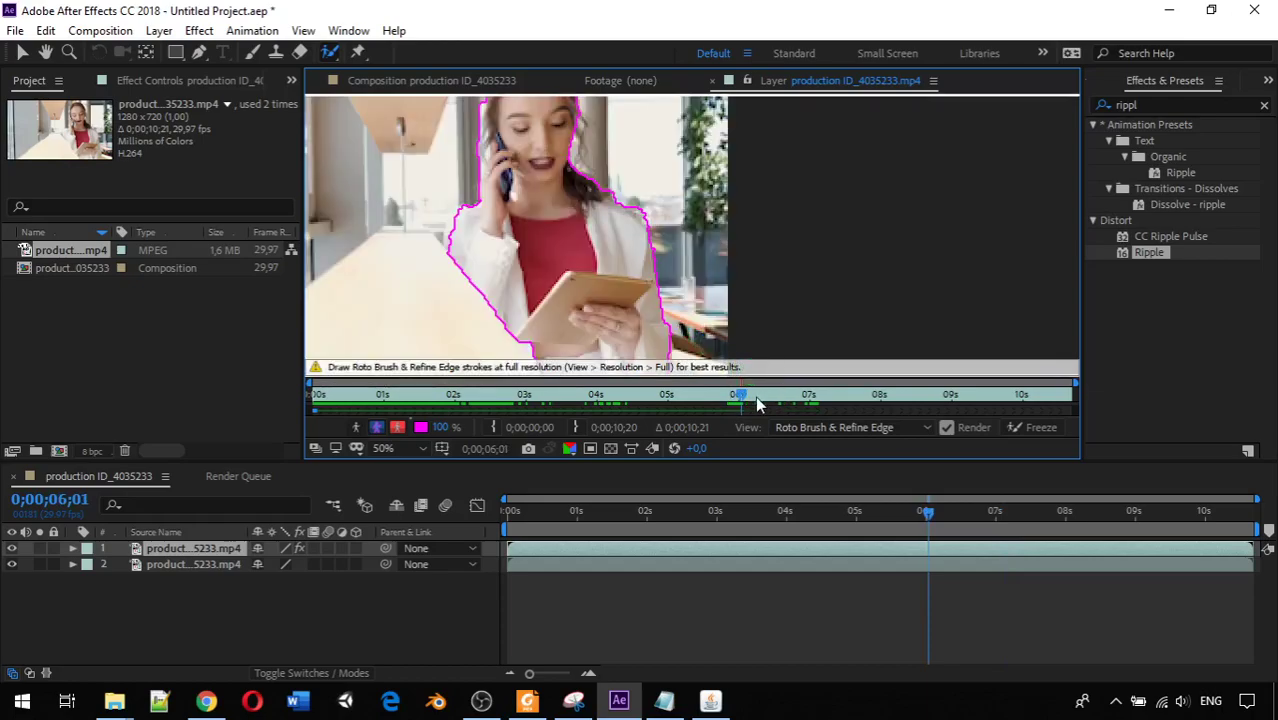
left_click_drag(737, 398, 294, 376)
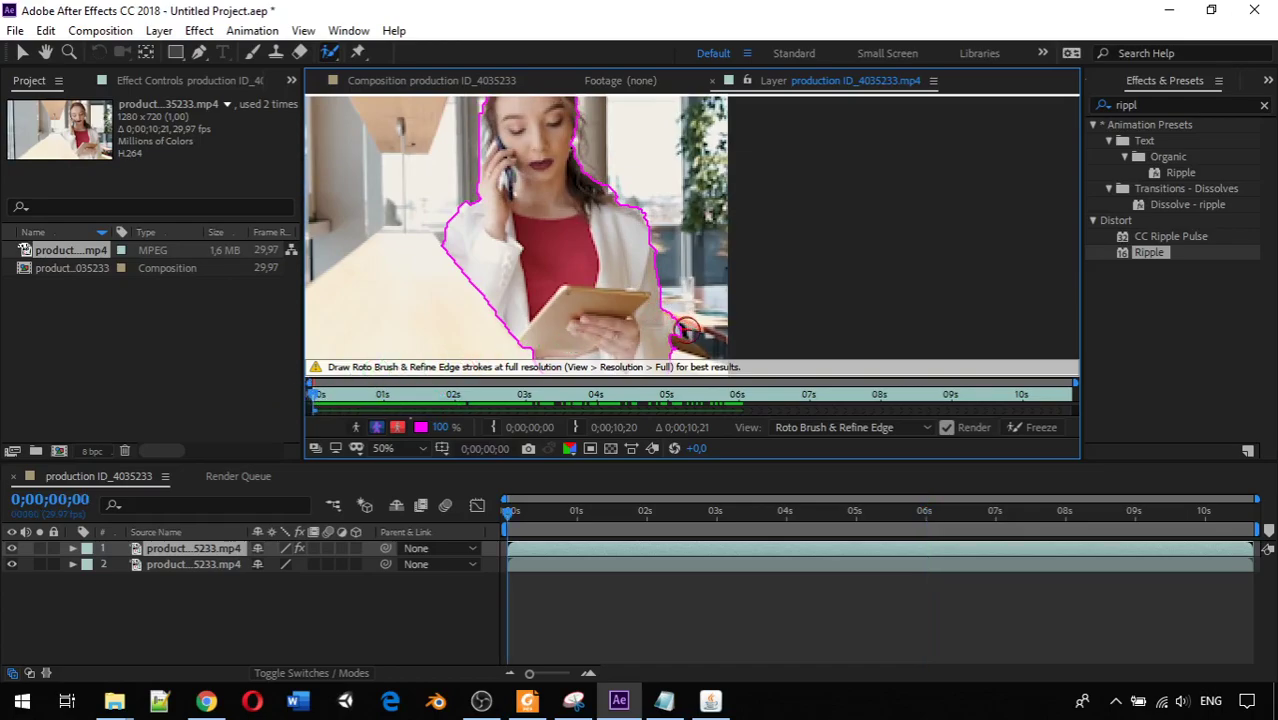
On the first frame, subtract the chair area beside the woman's lower elbow and propagate the correction to 0;00;07;10
left_click_drag(685, 330, 694, 328)
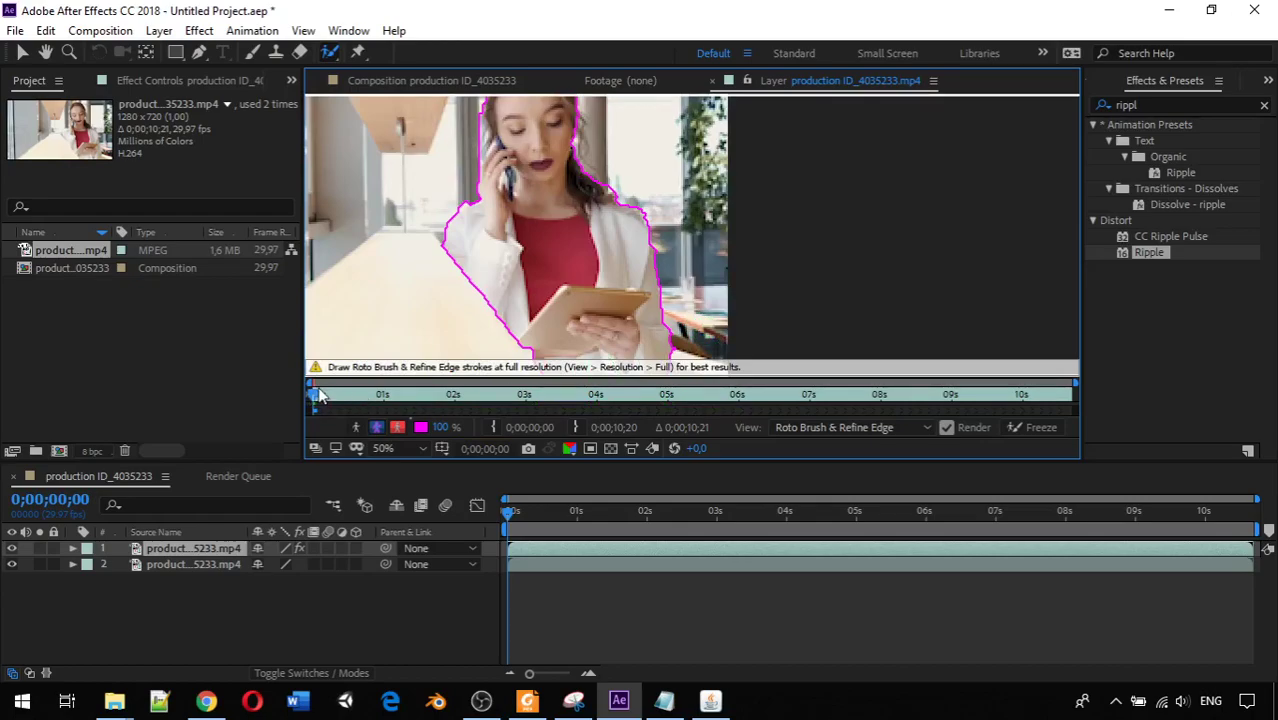
left_click_drag(318, 396, 500, 388)
left_click(619, 308)
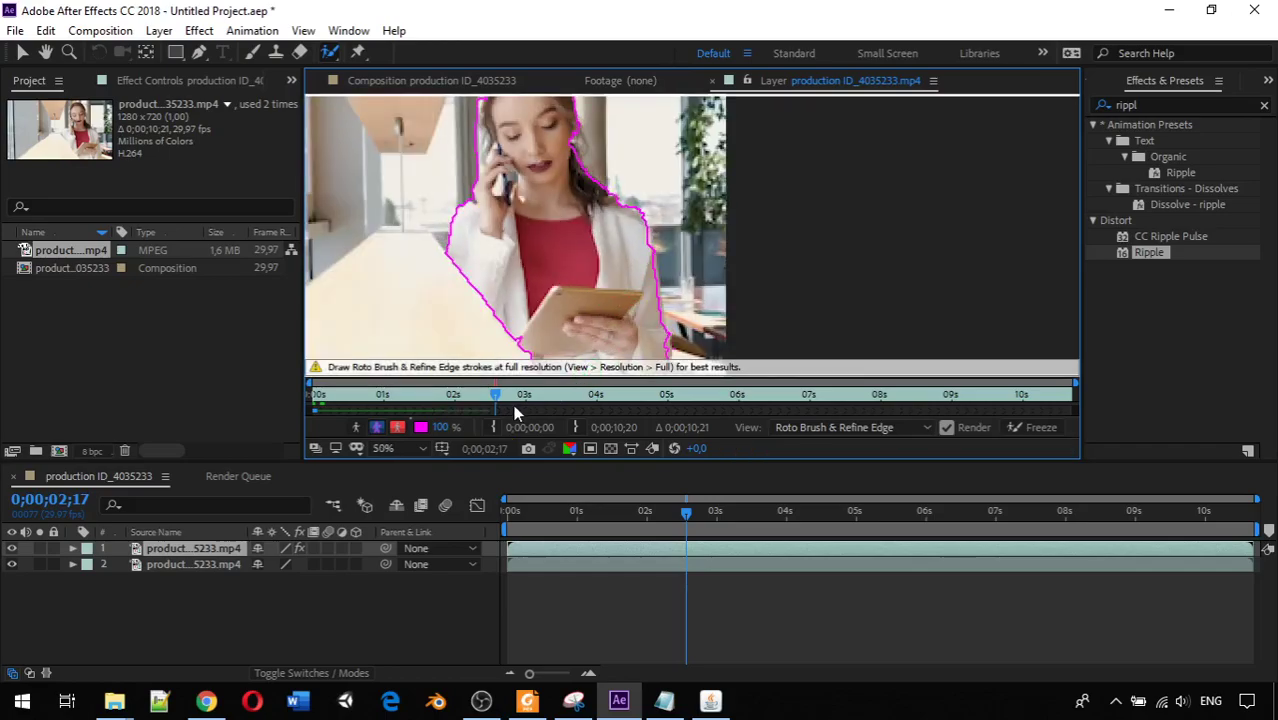
left_click_drag(497, 397, 673, 397)
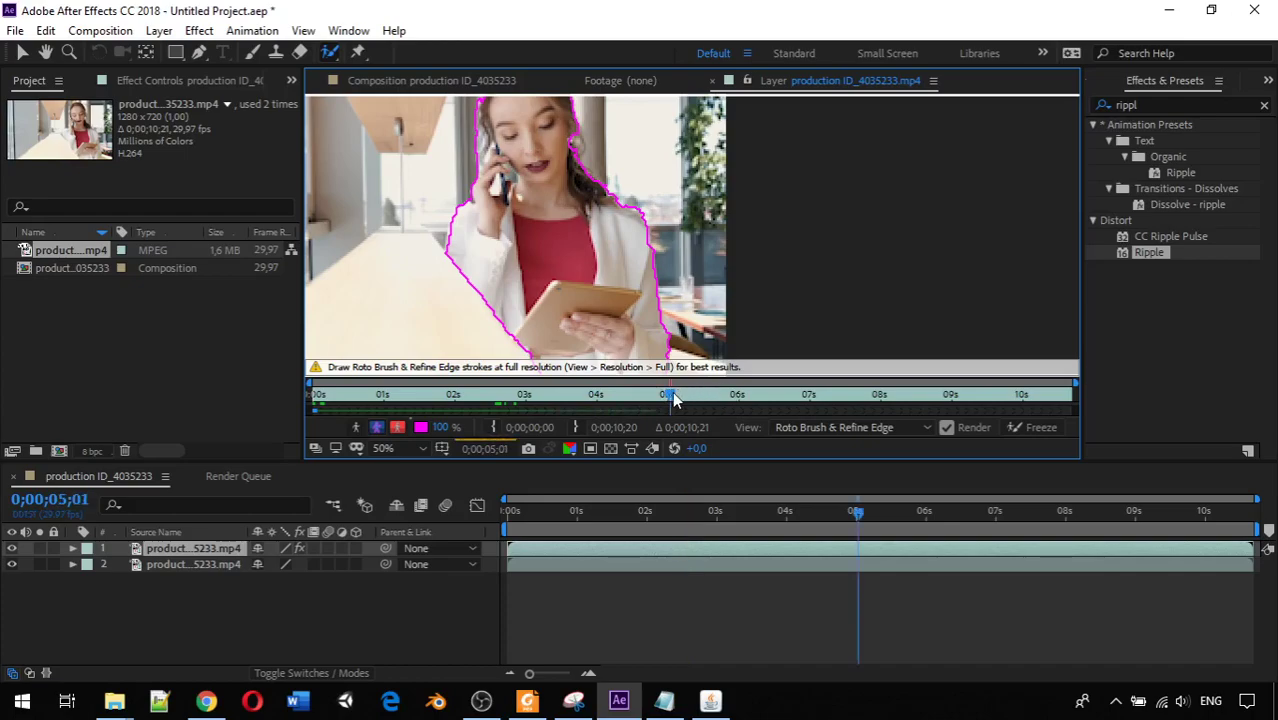
left_click_drag(675, 397, 833, 396)
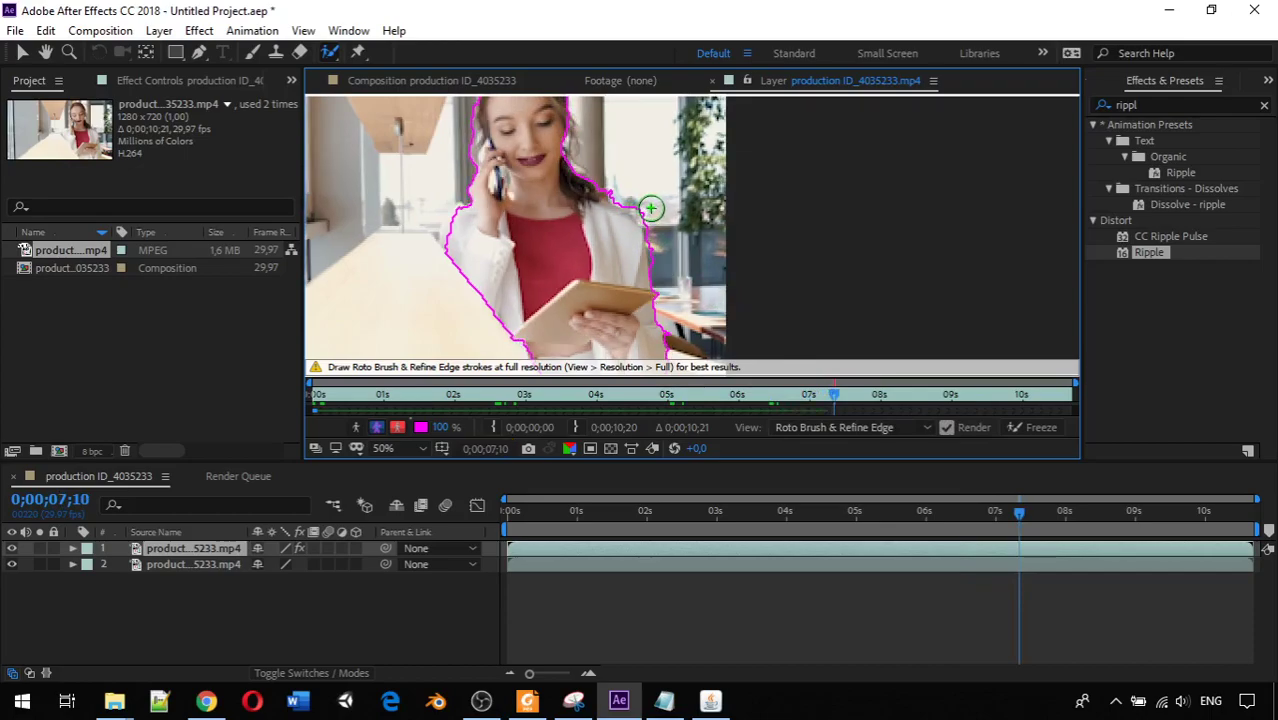
At 0;00;07;10, subtract the background along the woman's shoulder on the plant side and propagate the correction to 0;00;09;25
left_click_drag(645, 205, 665, 251)
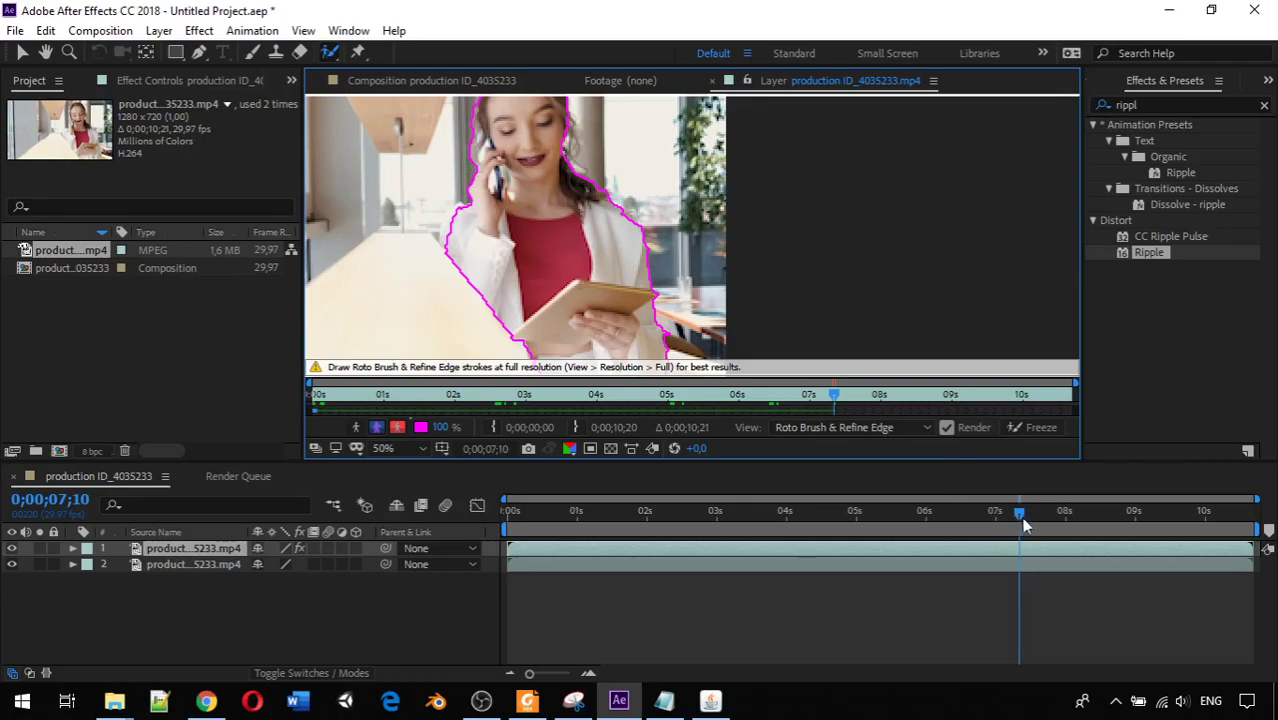
left_click_drag(1019, 516, 1051, 516)
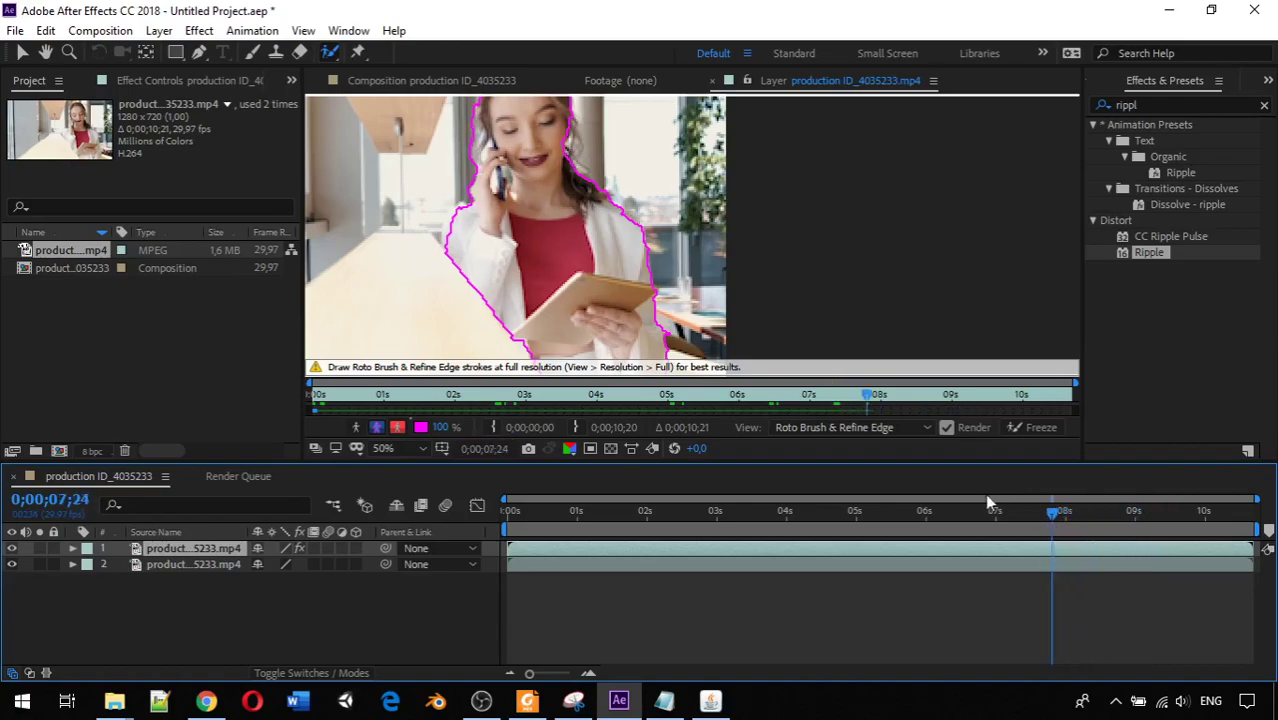
left_click(870, 398)
left_click_drag(870, 398, 1018, 402)
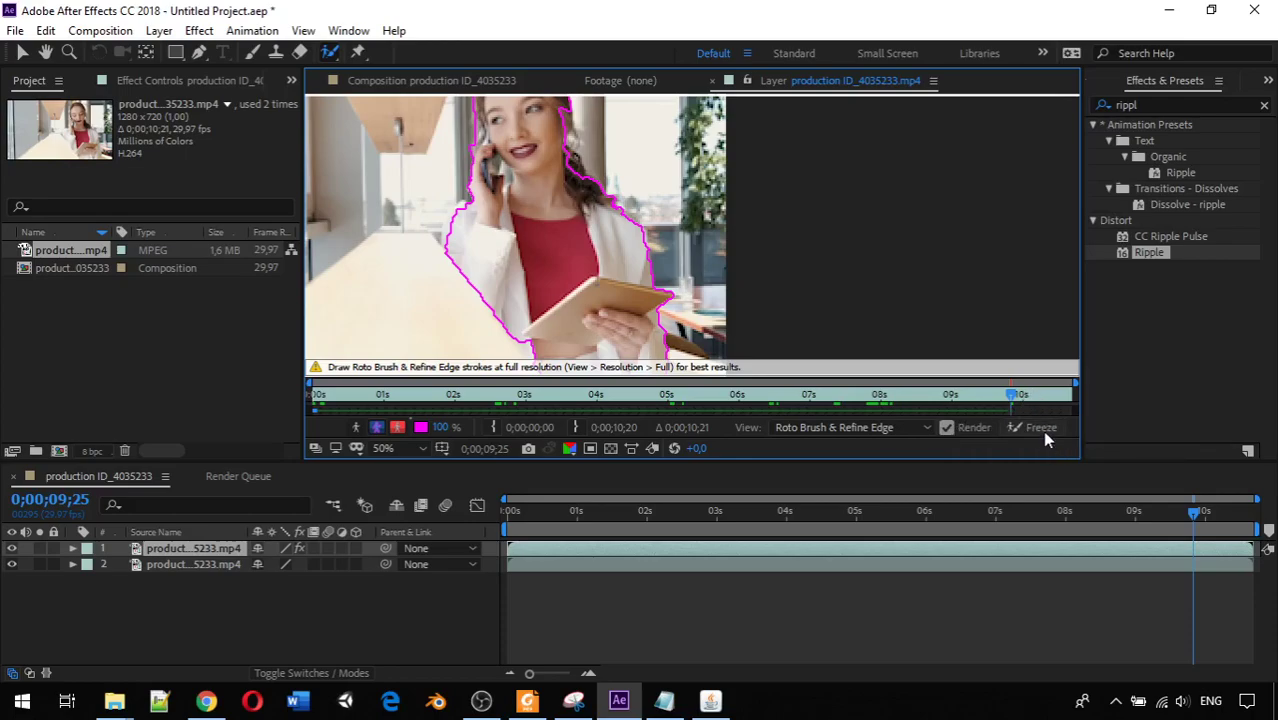
left_click(1042, 430)
At 0;00;09;25, add the missing hair beside the woman's cheek and neck to the selection
scroll(607, 286, "down", 1)
scroll(594, 250, "up", 2)
key("h")
mouse_move(513, 194)
left_mouse_down()
mouse_move(522, 220)
mouse_move(513, 200)
left_mouse_up()
key("alt+w")
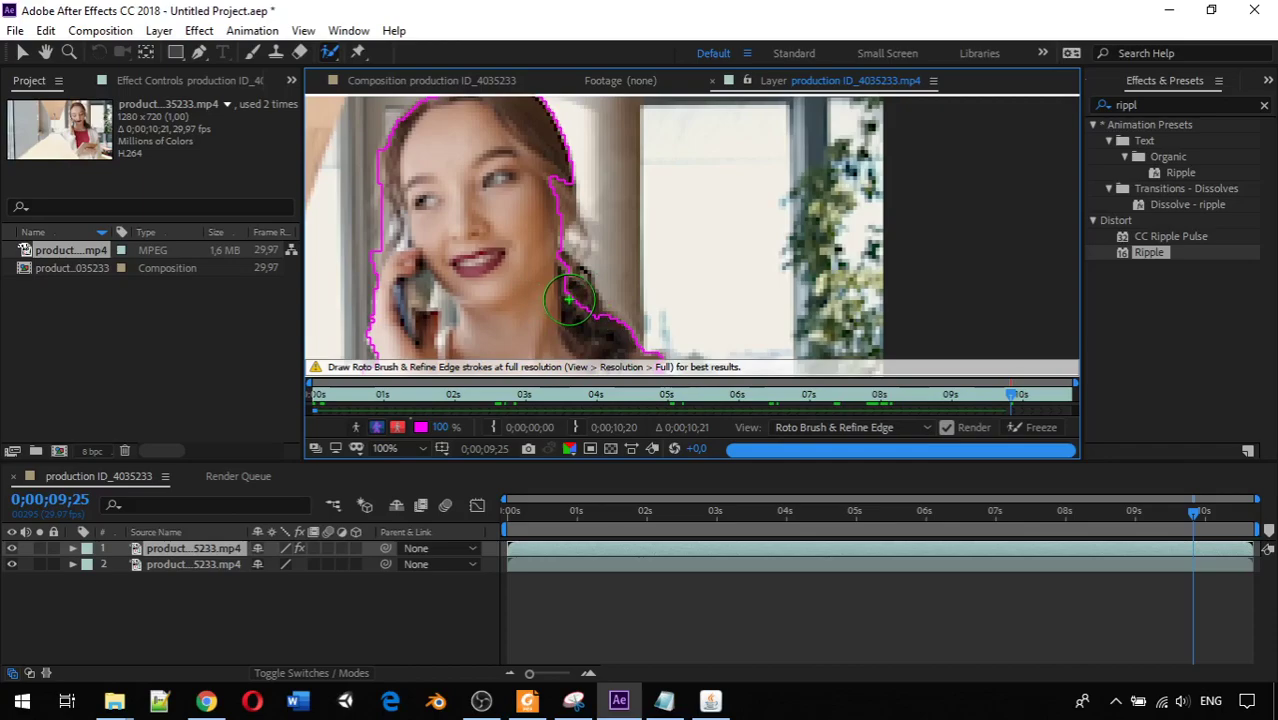
left_click_drag(568, 299, 553, 283)
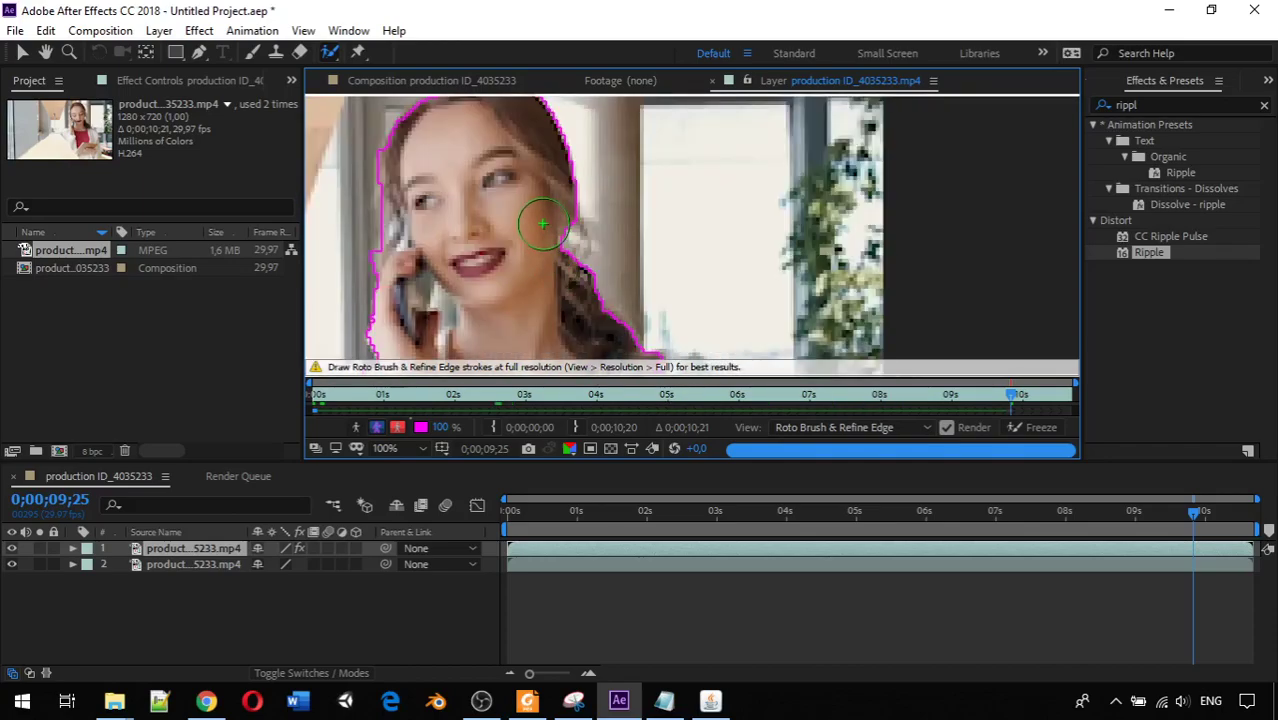
left_click(545, 207)
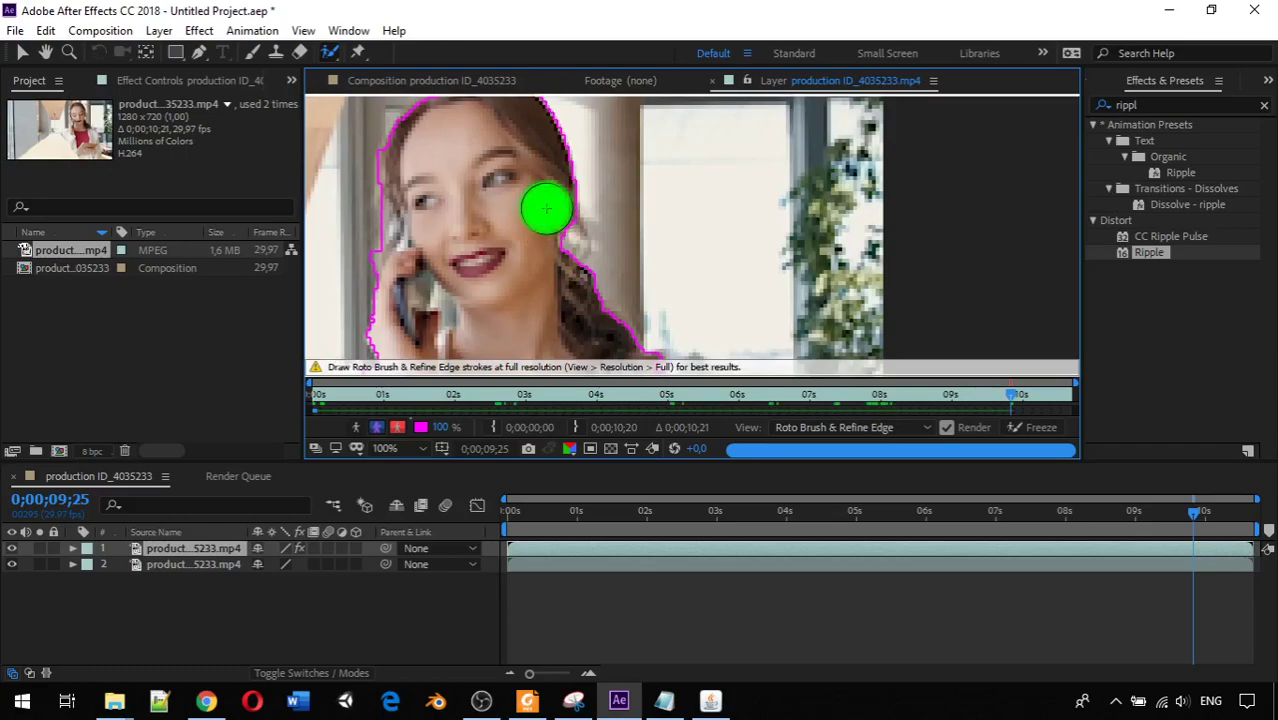
At 0;00;10;11 and 0;00;10;20, subtract the background between the woman's hair and her phone hand
left_click_drag(1017, 398, 1049, 402)
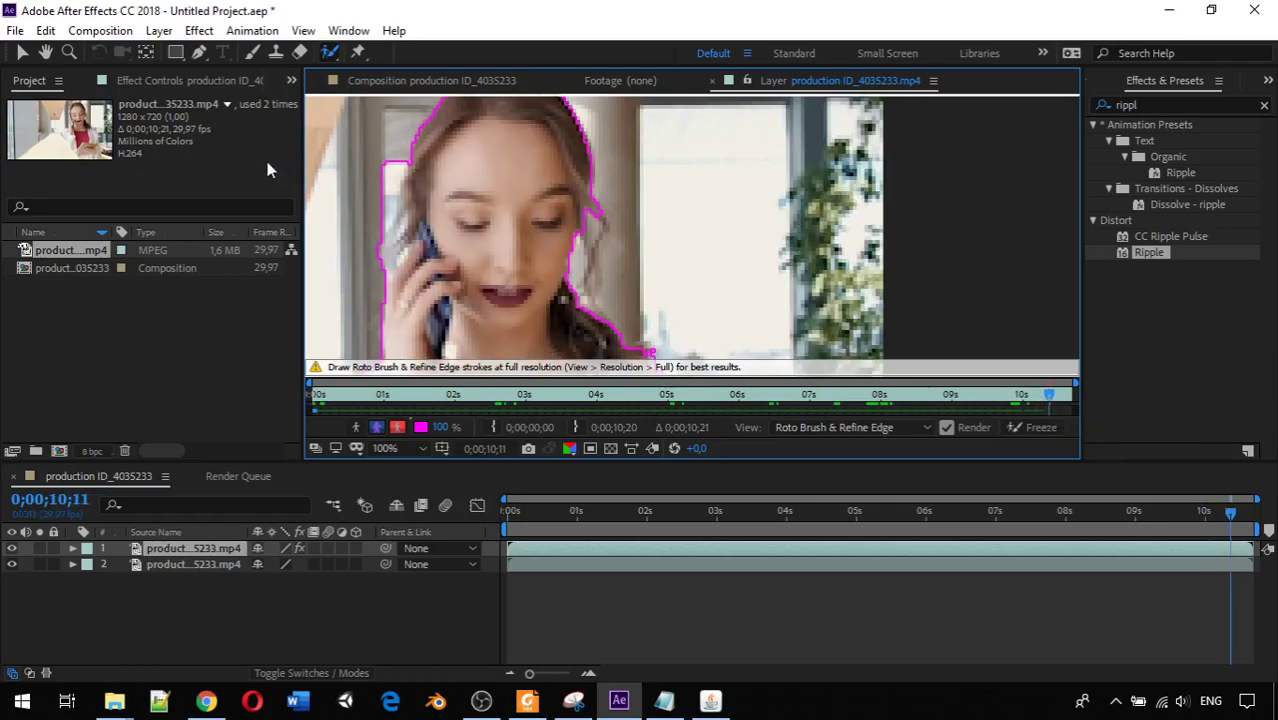
left_click(369, 163, "alt")
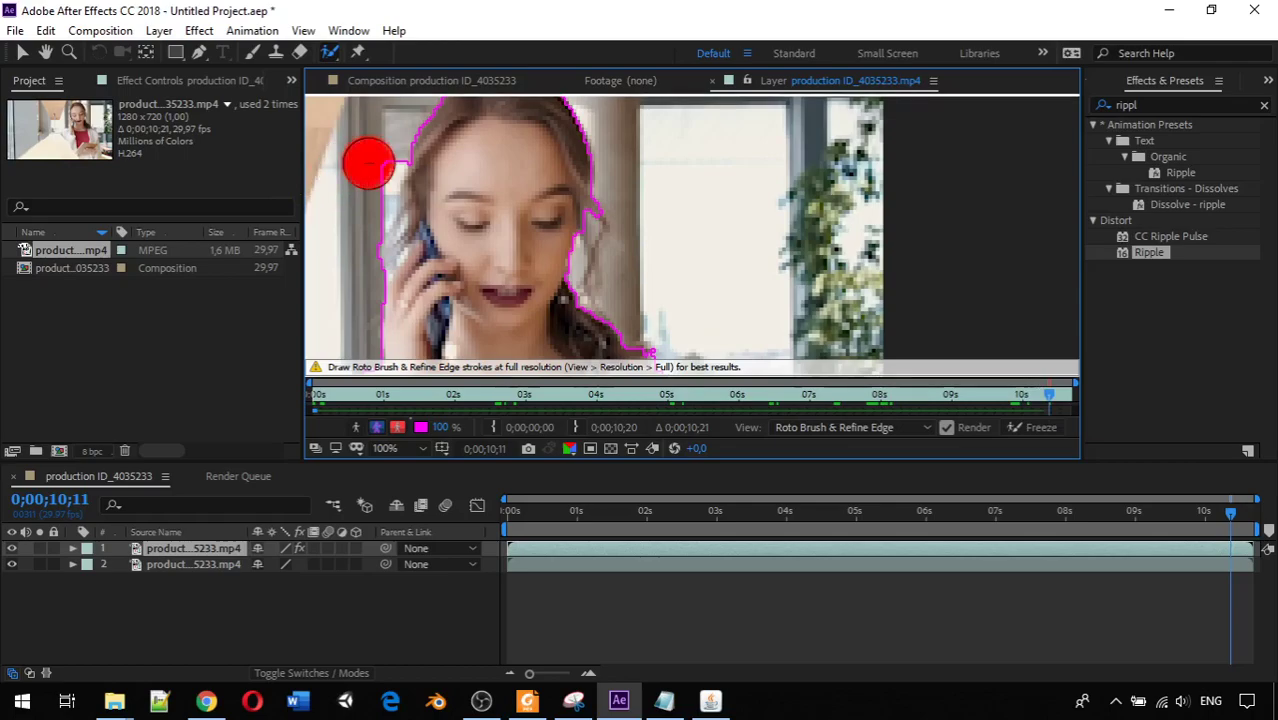
left_click_drag(1050, 398, 1064, 398)
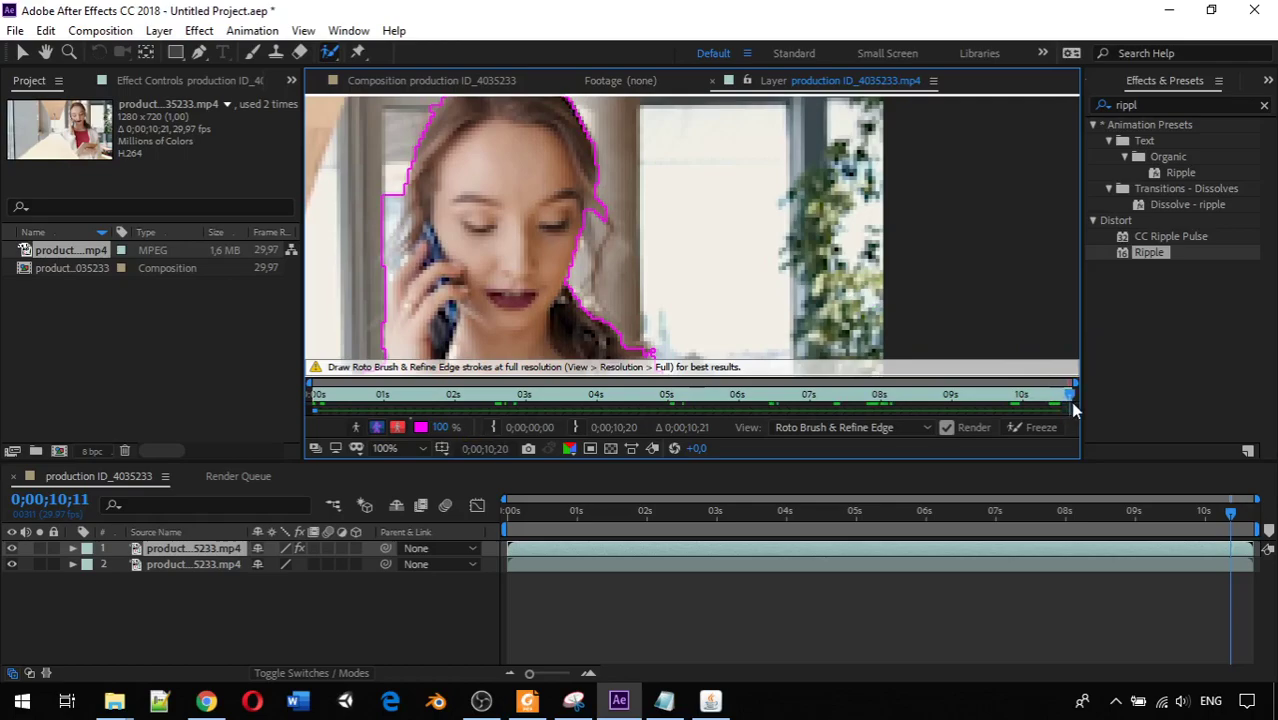
left_click(371, 201, "alt")
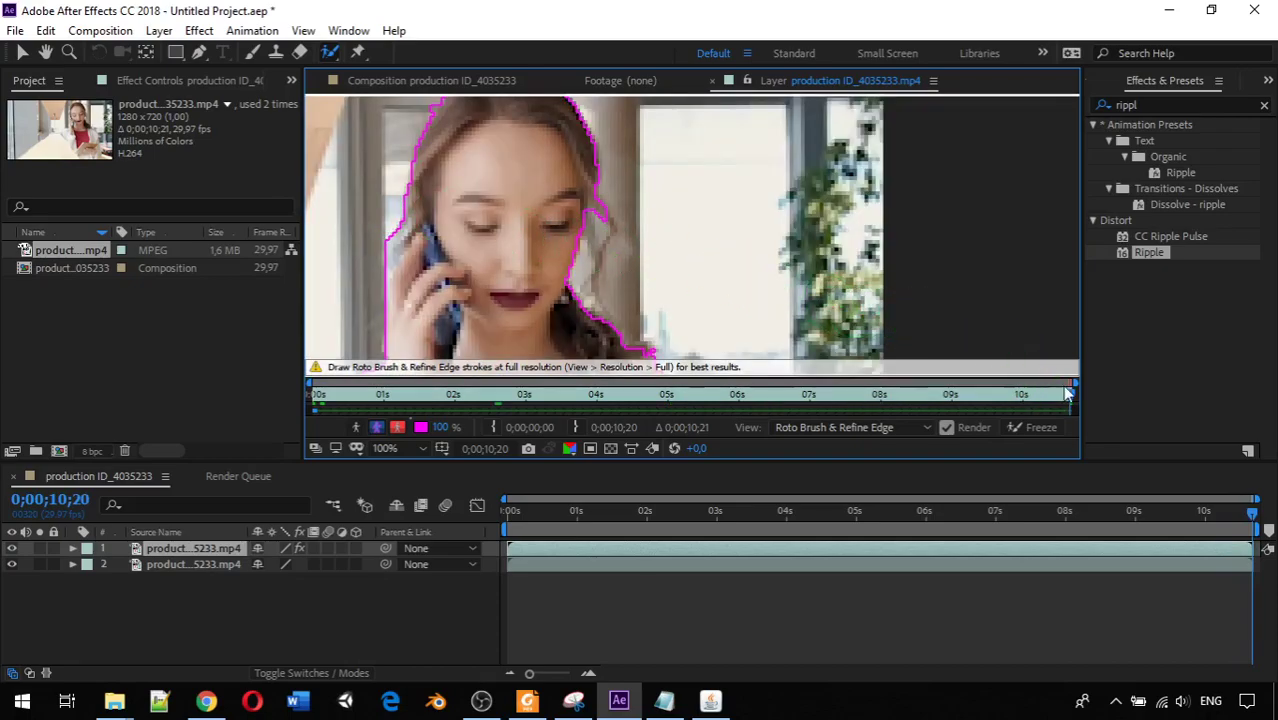
Review the selection over the final frames up to 0;00;10;20, then freeze the Roto Brush propagation
key("Page_Up")
key("Page_Up")
key("Page_Up")
key("Page_Up")
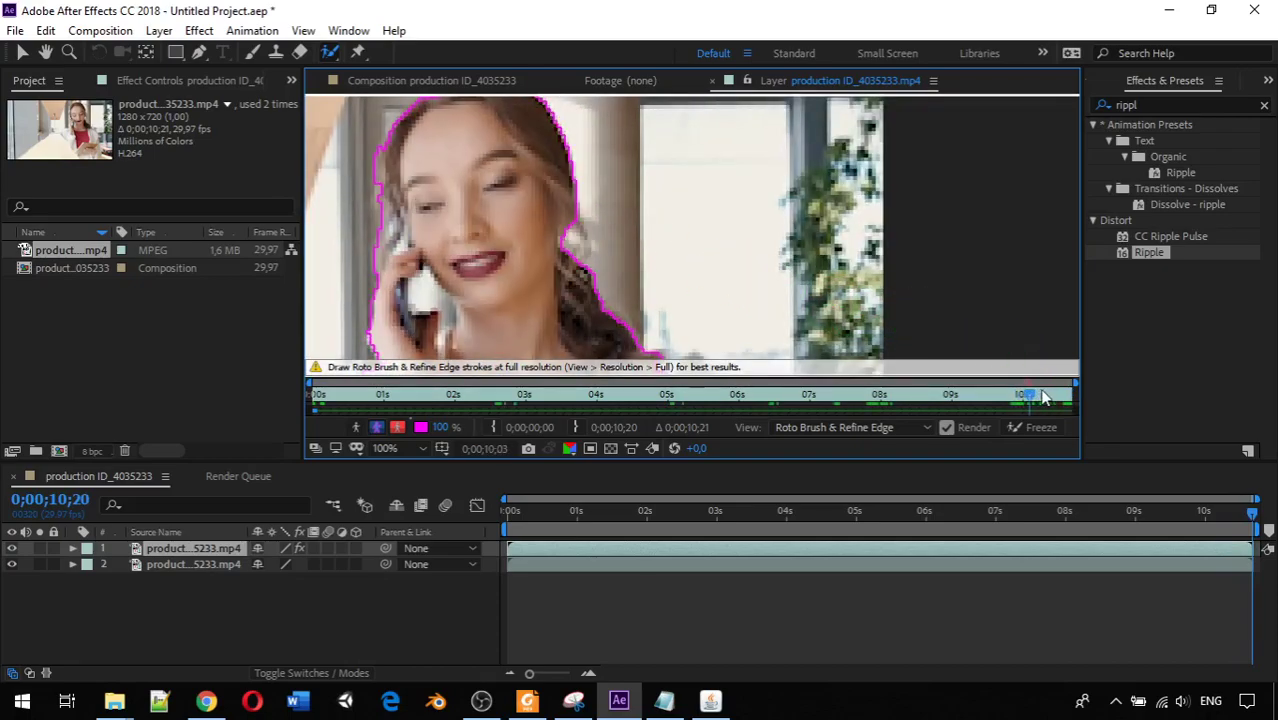
mouse_move(1065, 395)
left_mouse_down()
mouse_move(262, 397)
mouse_move(1068, 395)
left_mouse_up()
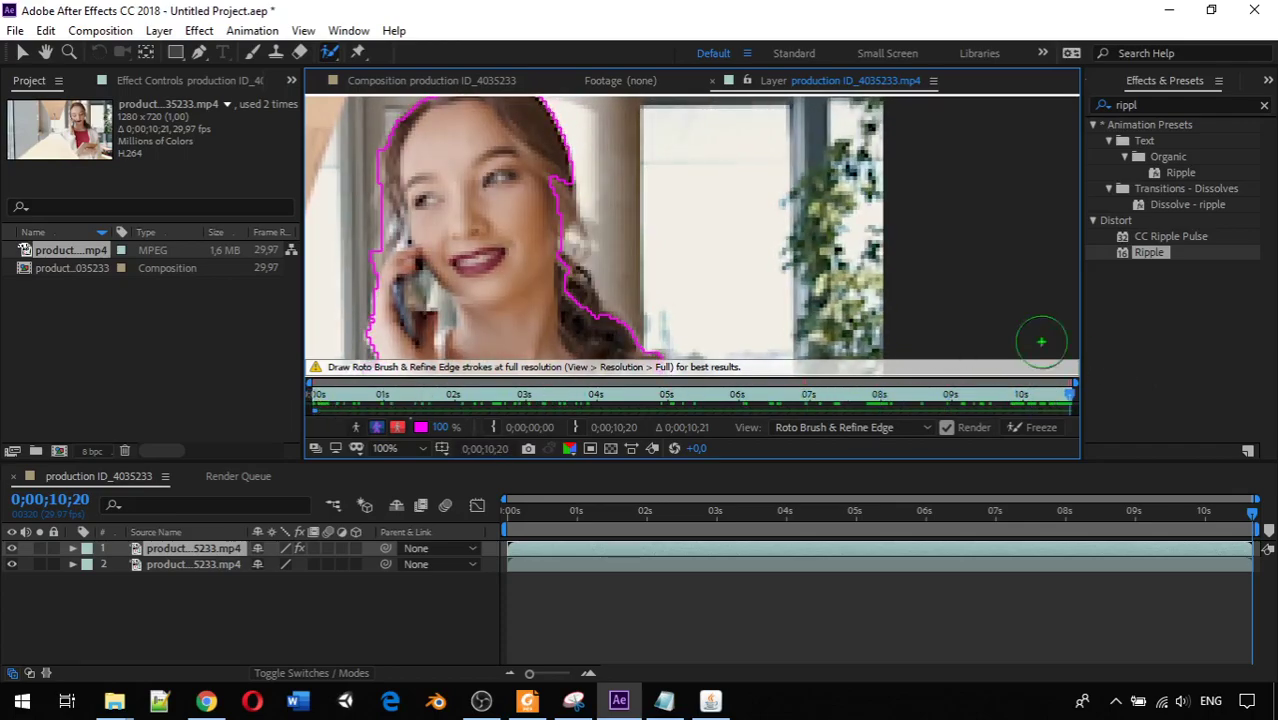
scroll(656, 241, "down", 1)
scroll(656, 241, "down", 1)
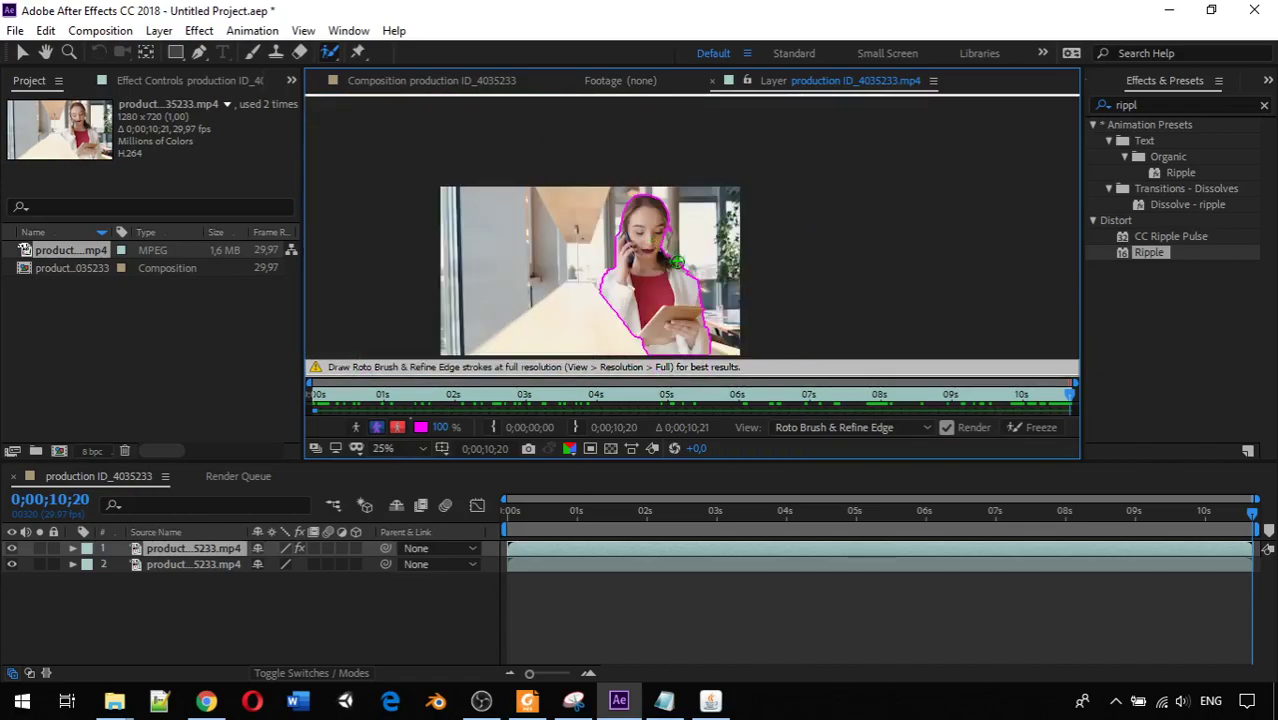
left_click(1035, 428)
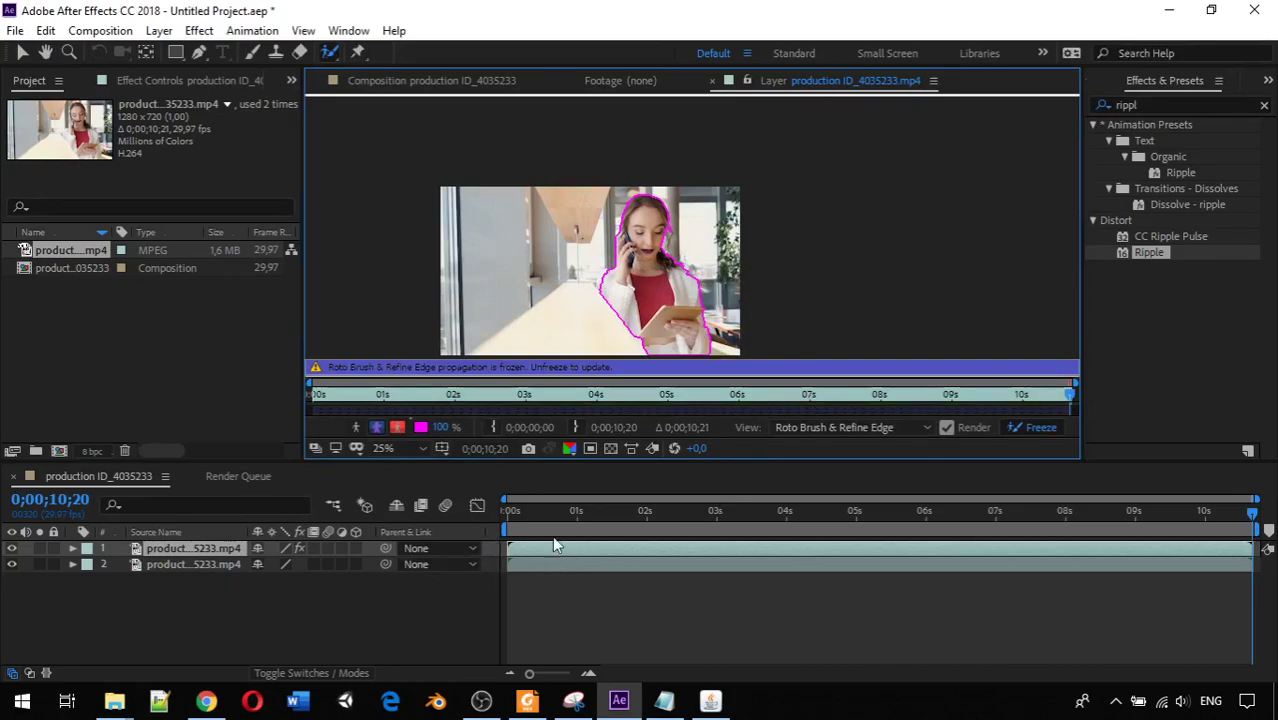
Return to the first frame and delete the lower layer holding the copy of the original footage
mouse_move(517, 516)
left_mouse_down()
mouse_move(563, 520)
mouse_move(504, 524)
left_mouse_up()
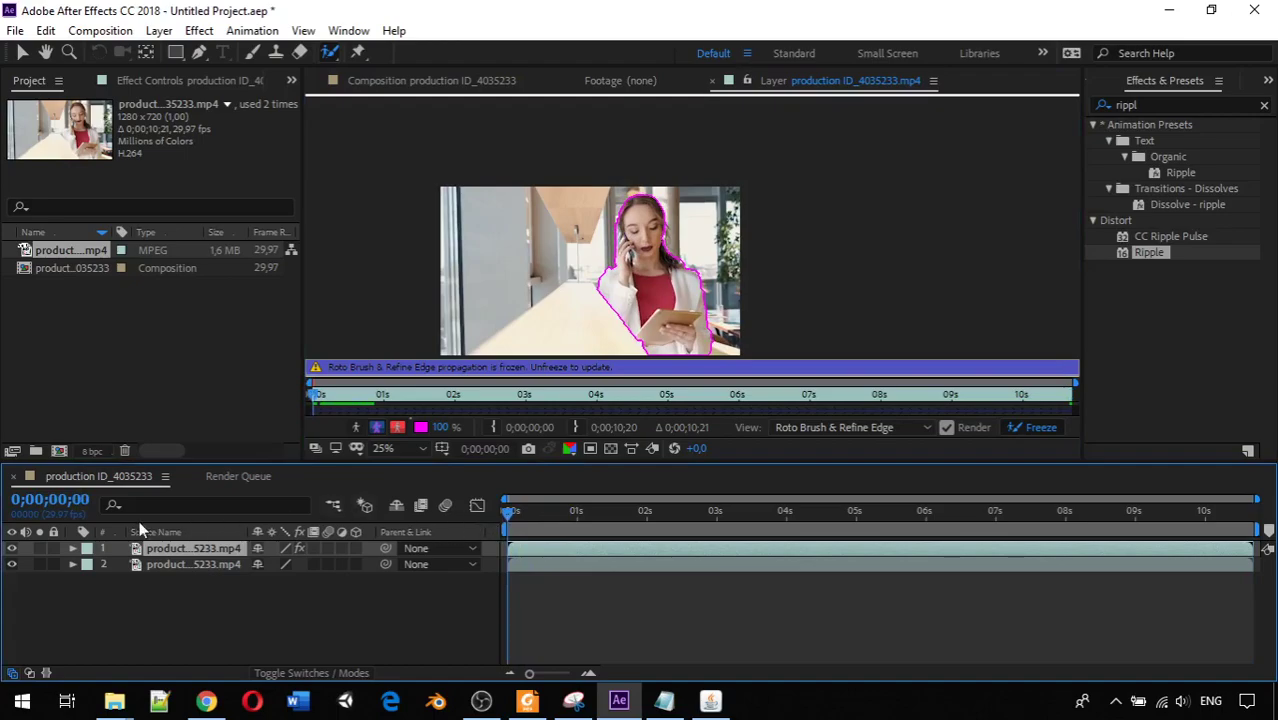
left_click(157, 566)
left_click(157, 566)
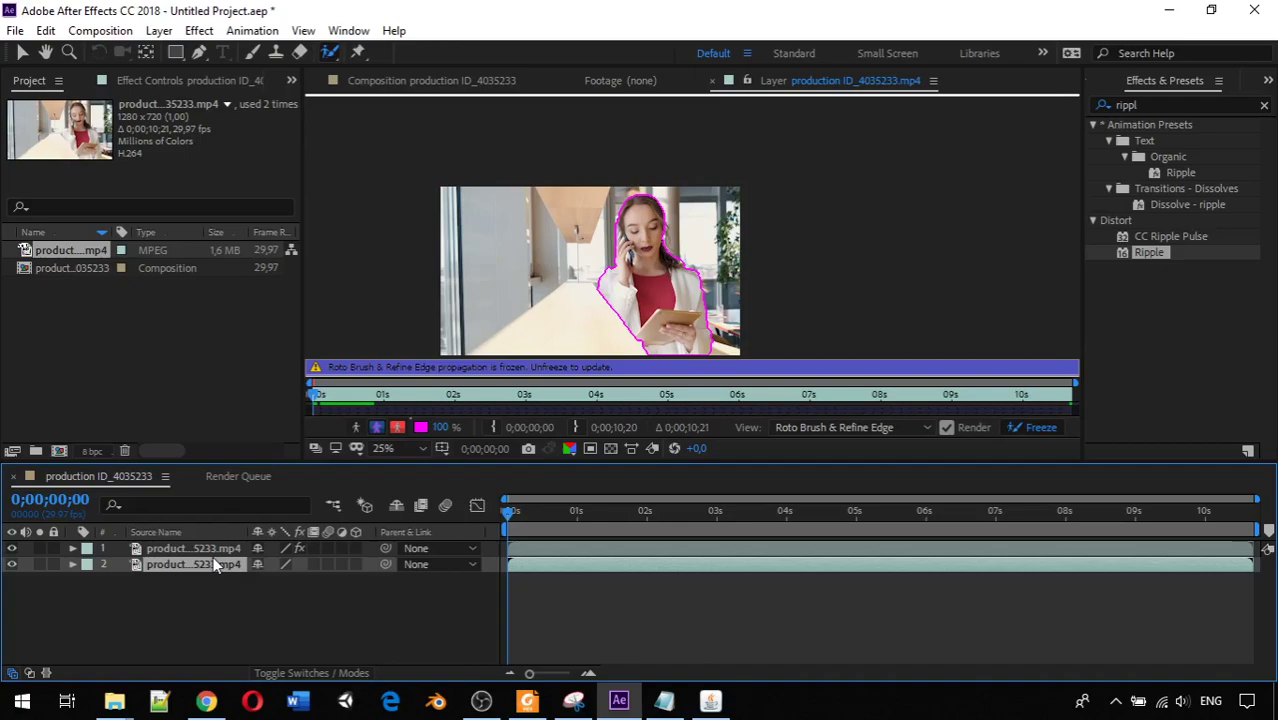
key("Delete")
key("ctrl+z")
key("Delete")
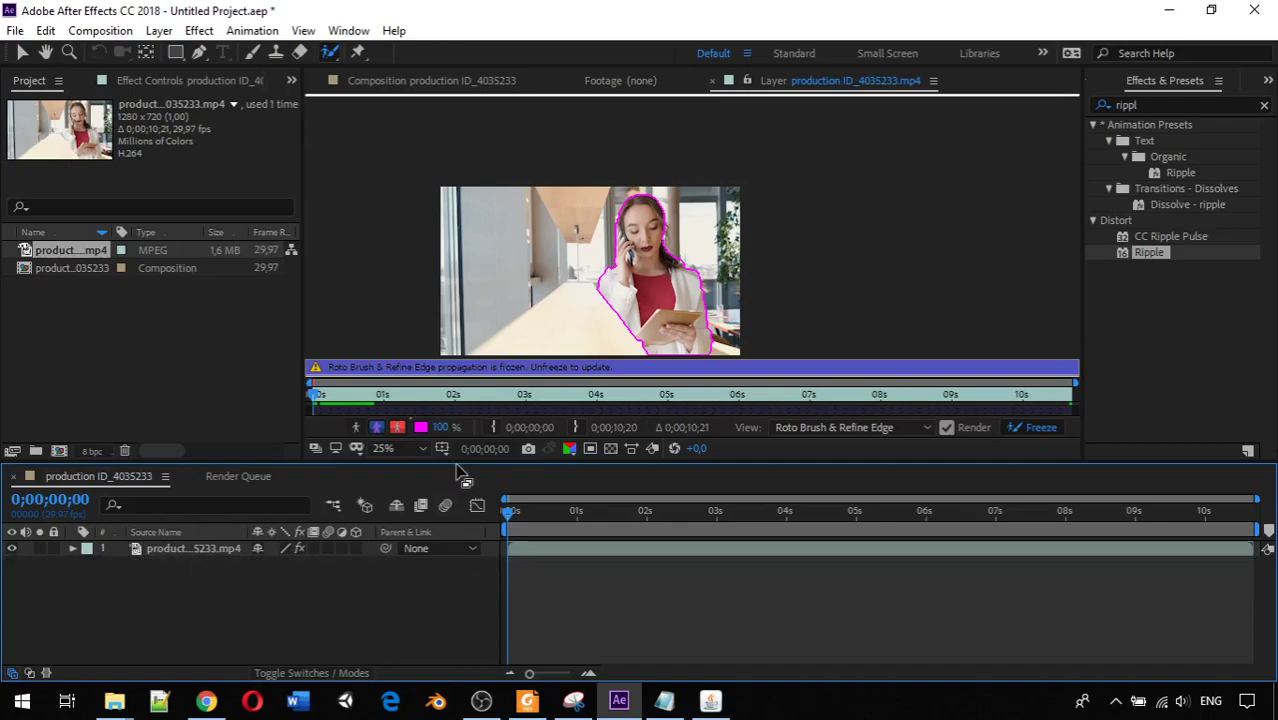
View the alpha matte, switch back to the woman cut out on black, and inspect the cutout at 0;00;00;21
left_click(357, 428)
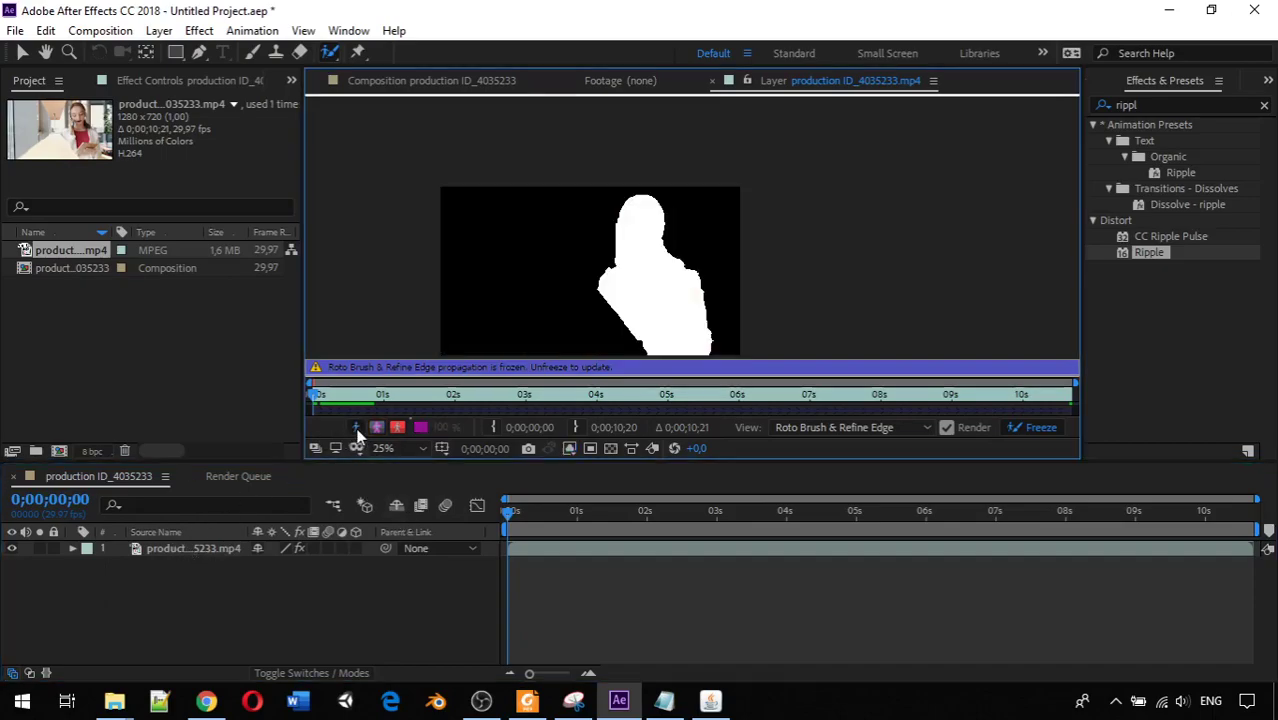
left_click(357, 428)
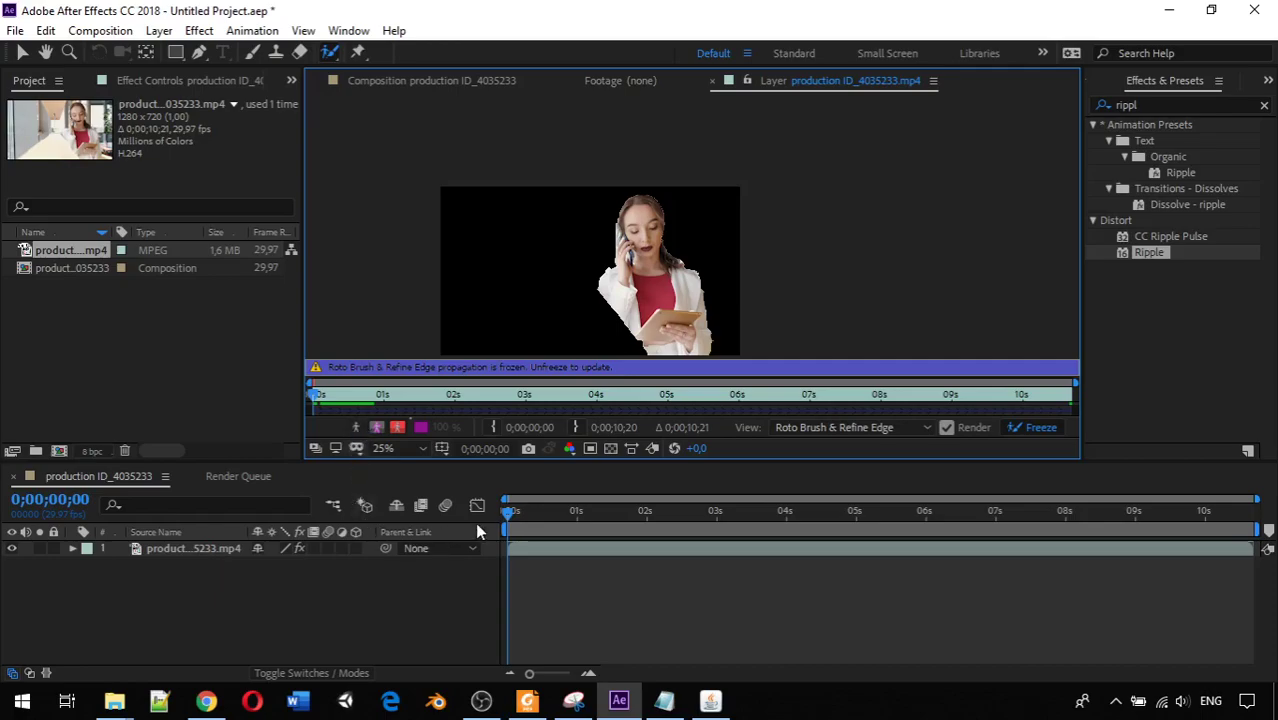
left_click_drag(511, 510, 556, 532)
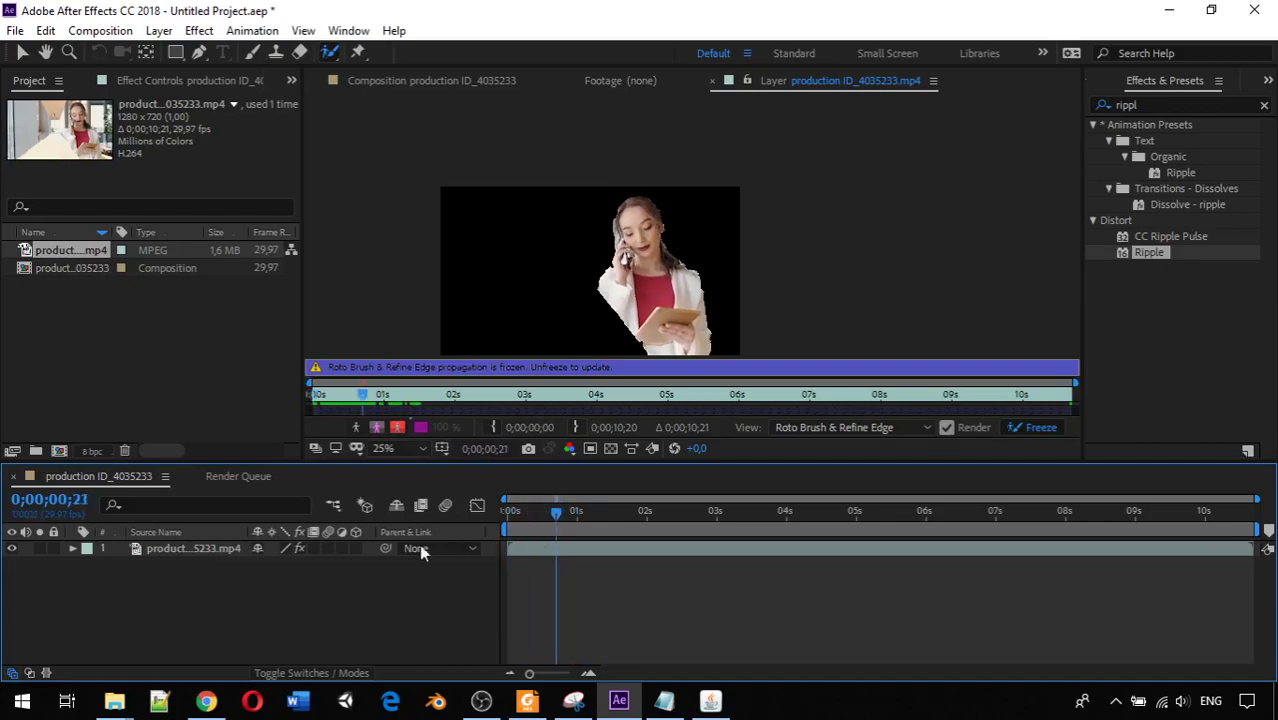
left_click(175, 549)
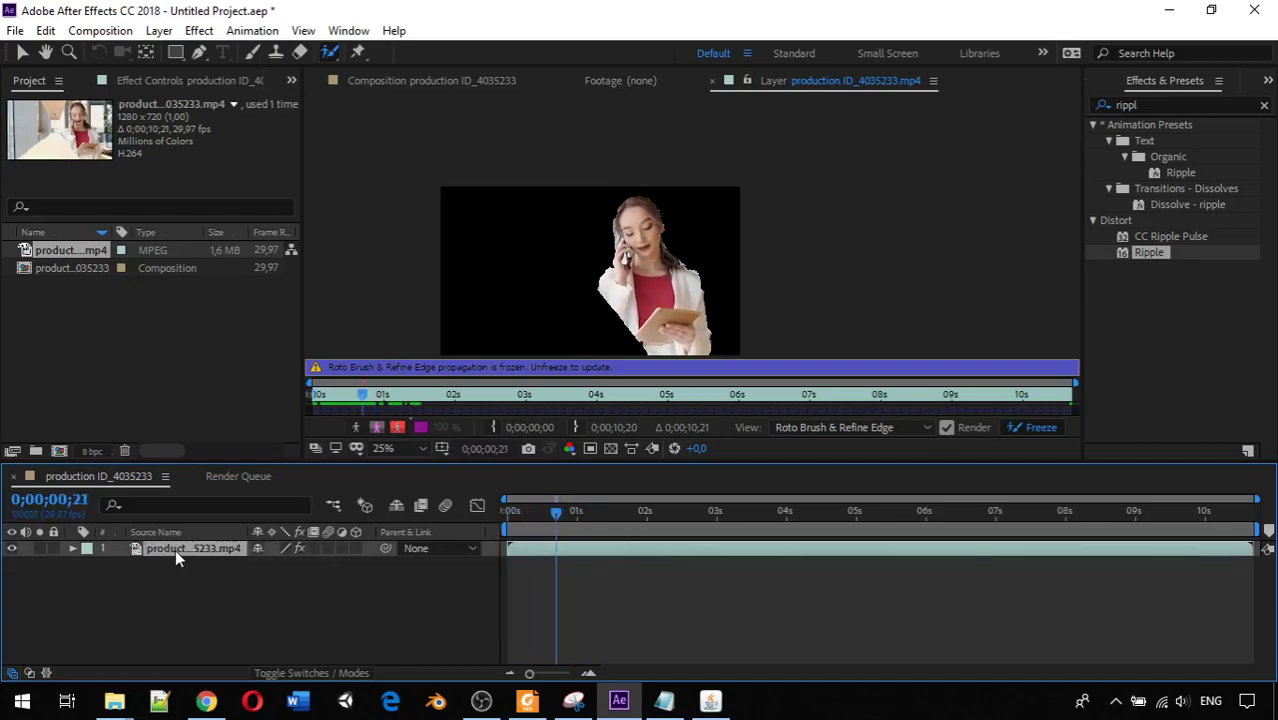
Compare the alpha boundary outline with the red alpha overlay on the frozen selection
left_click(377, 430)
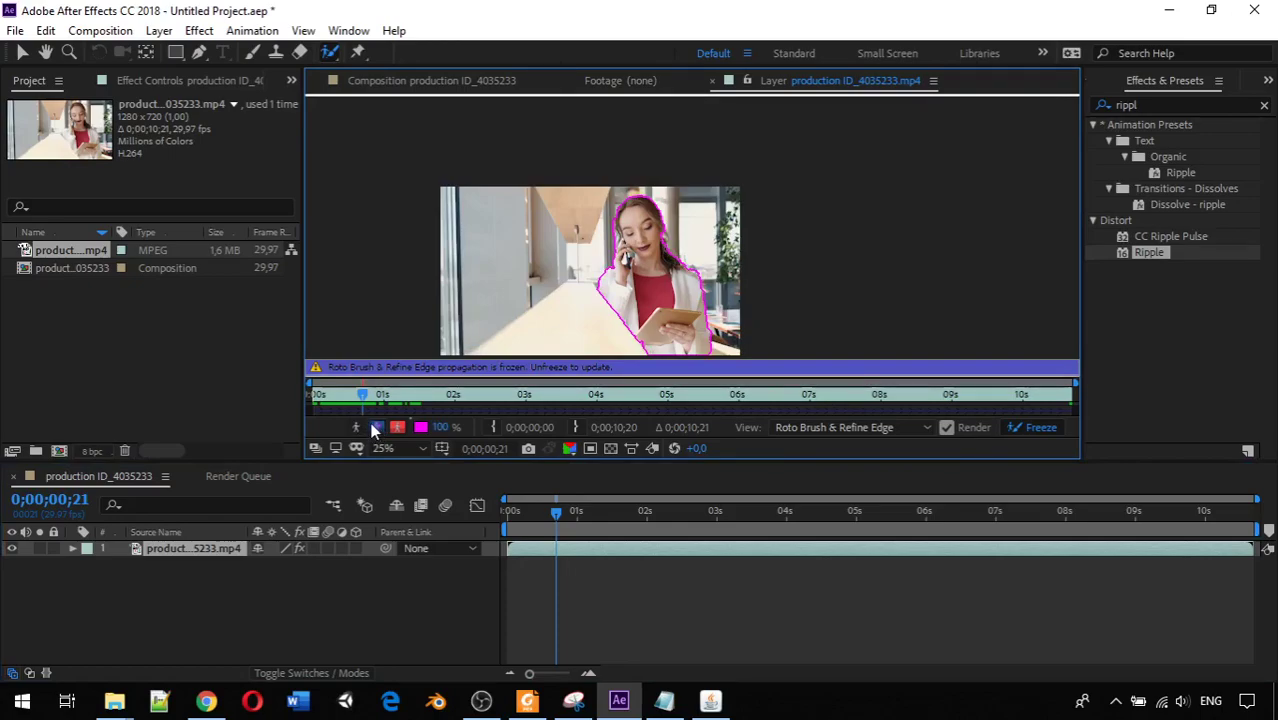
left_click(378, 427)
left_click(378, 427)
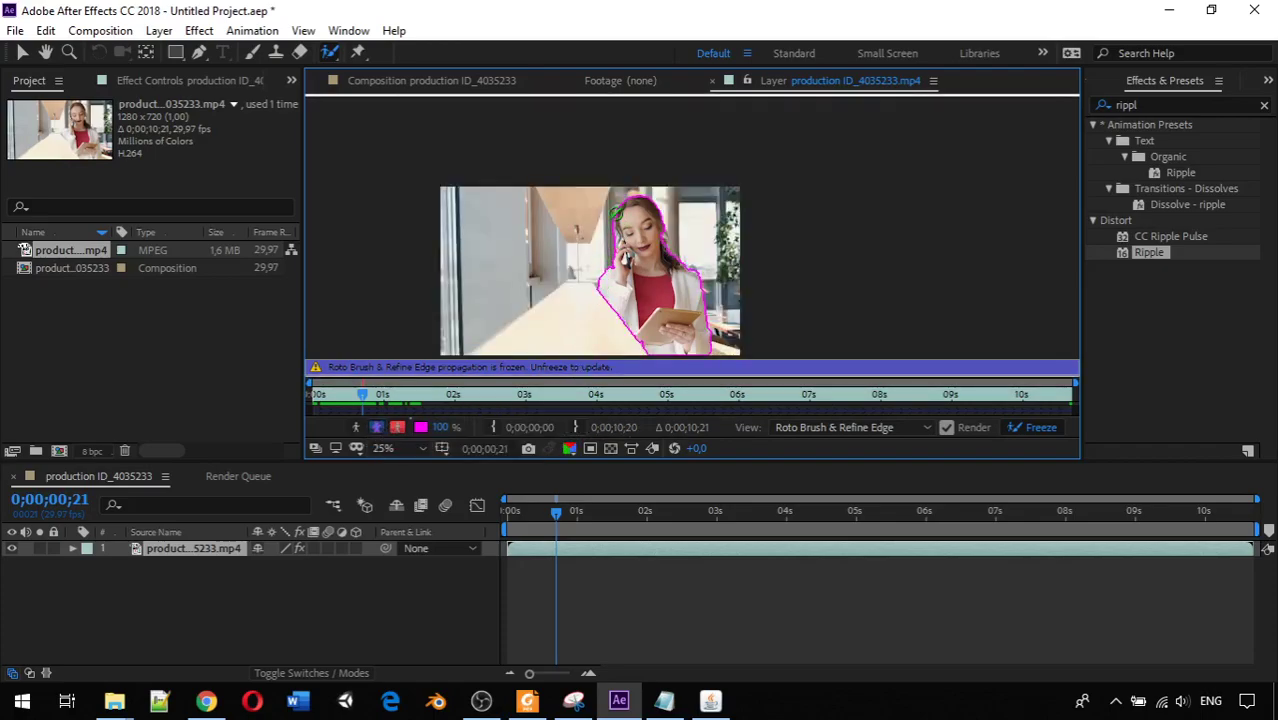
left_click(400, 427)
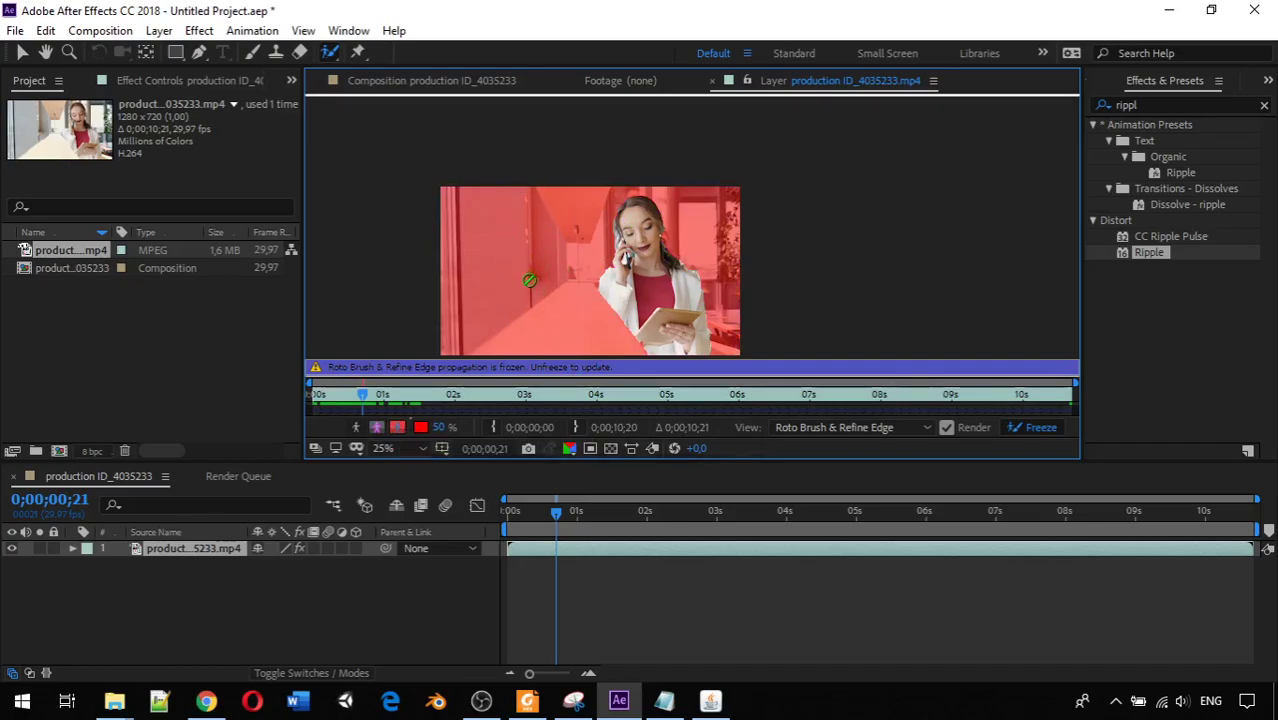
left_click(398, 430)
left_click(398, 430)
left_click(398, 430)
left_click(398, 430)
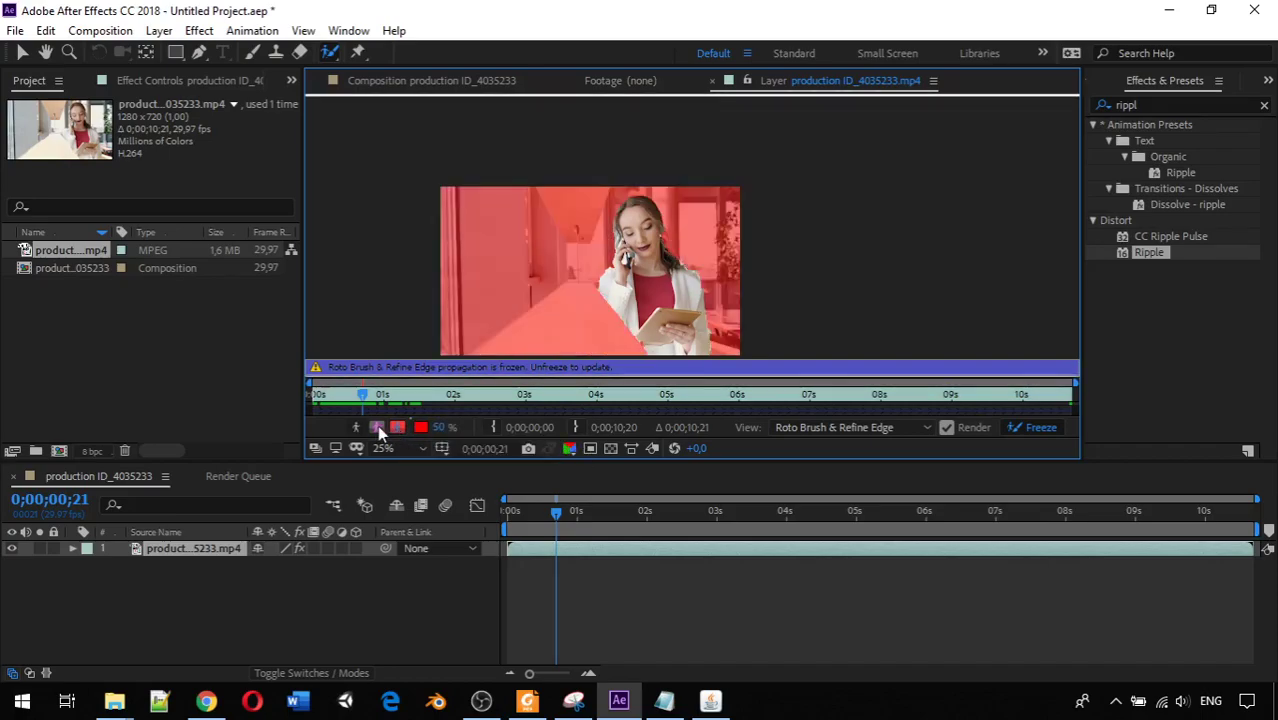
Show the woman cut out on black, review the cutout across the clip and return to the first frame
left_click(359, 426)
left_click(359, 426)
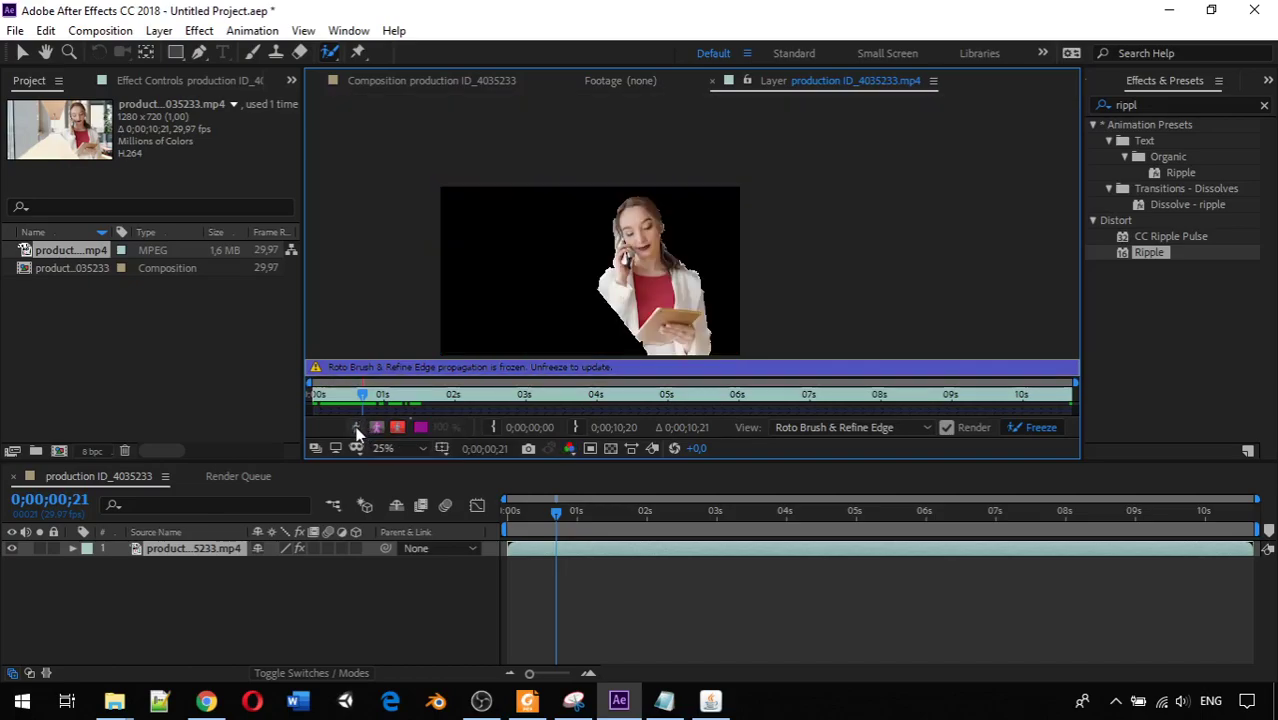
left_click_drag(558, 513, 1093, 500)
left_click_drag(1004, 590, 505, 655)
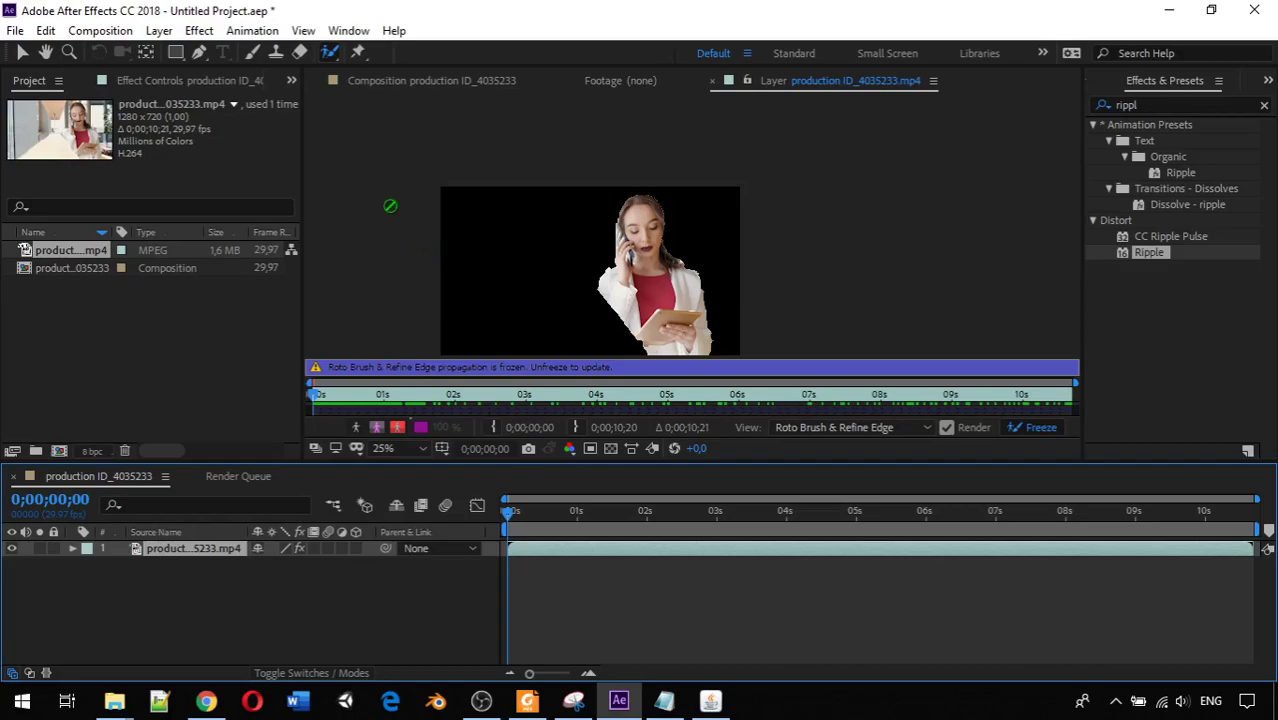
Choose the Refine Edge Tool and unfreeze the Roto Brush selection on the footage layer
left_click(335, 55)
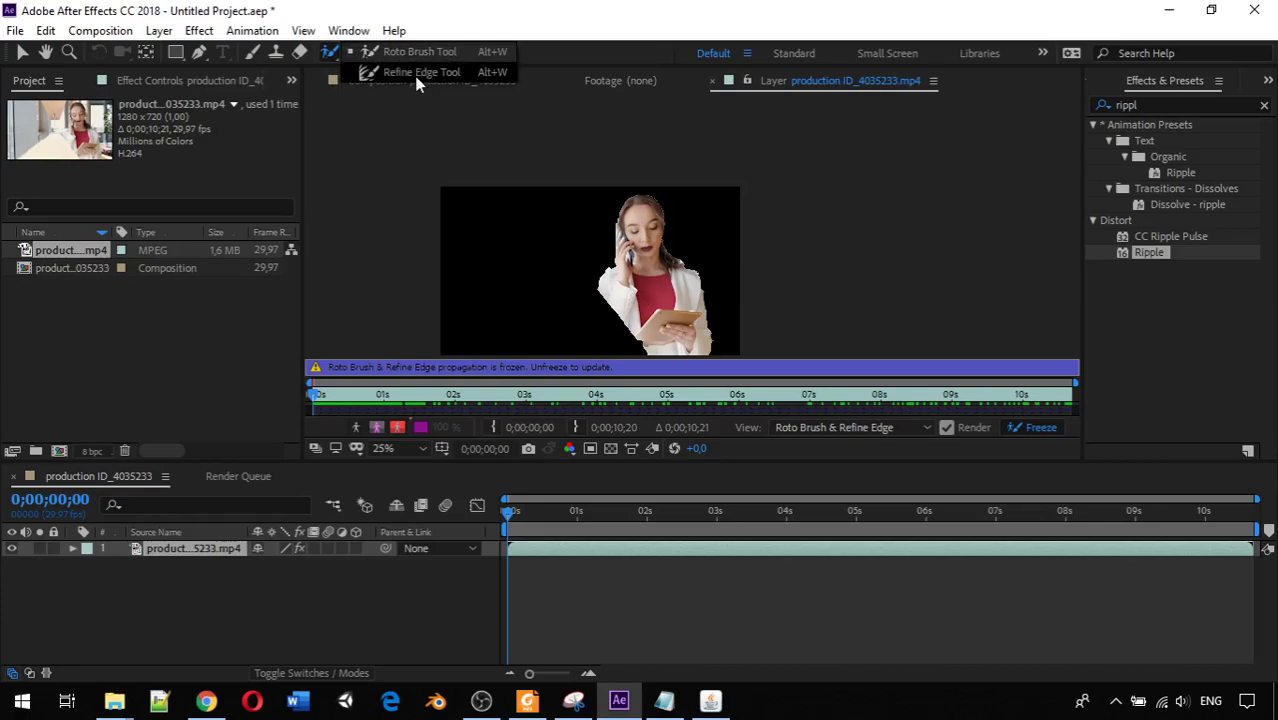
left_click(193, 548)
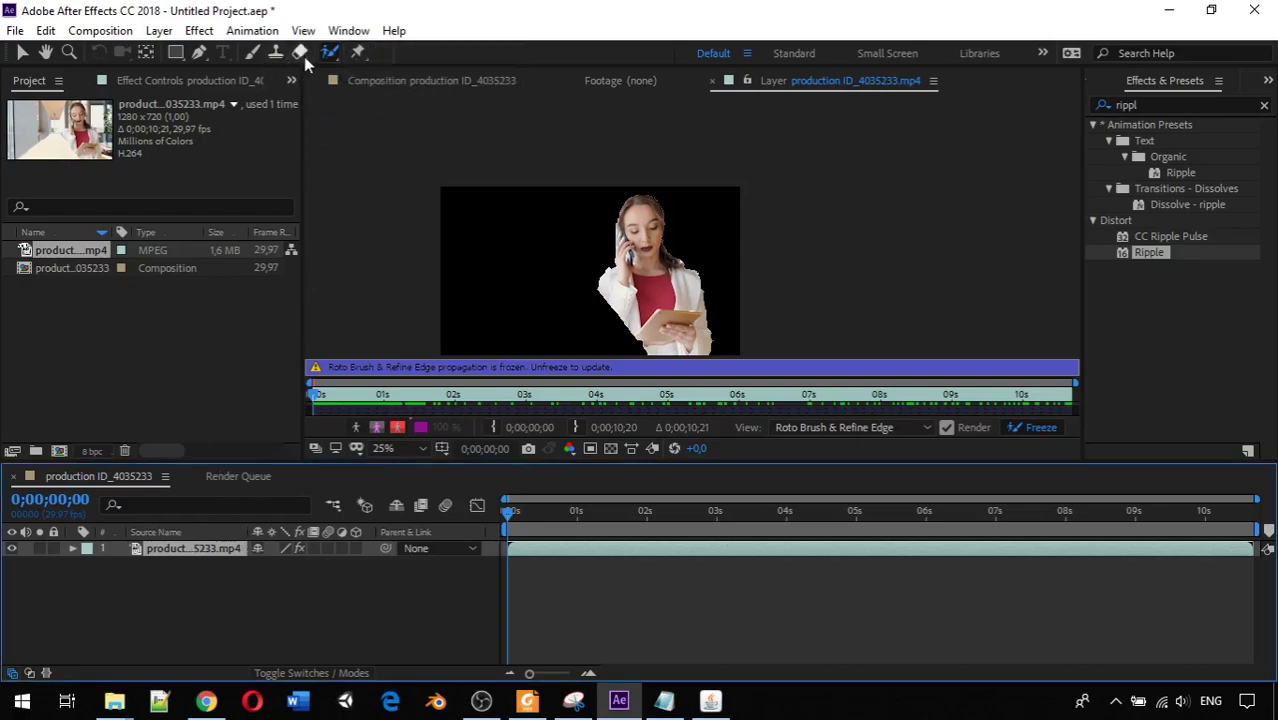
left_click(330, 52)
left_click(371, 73)
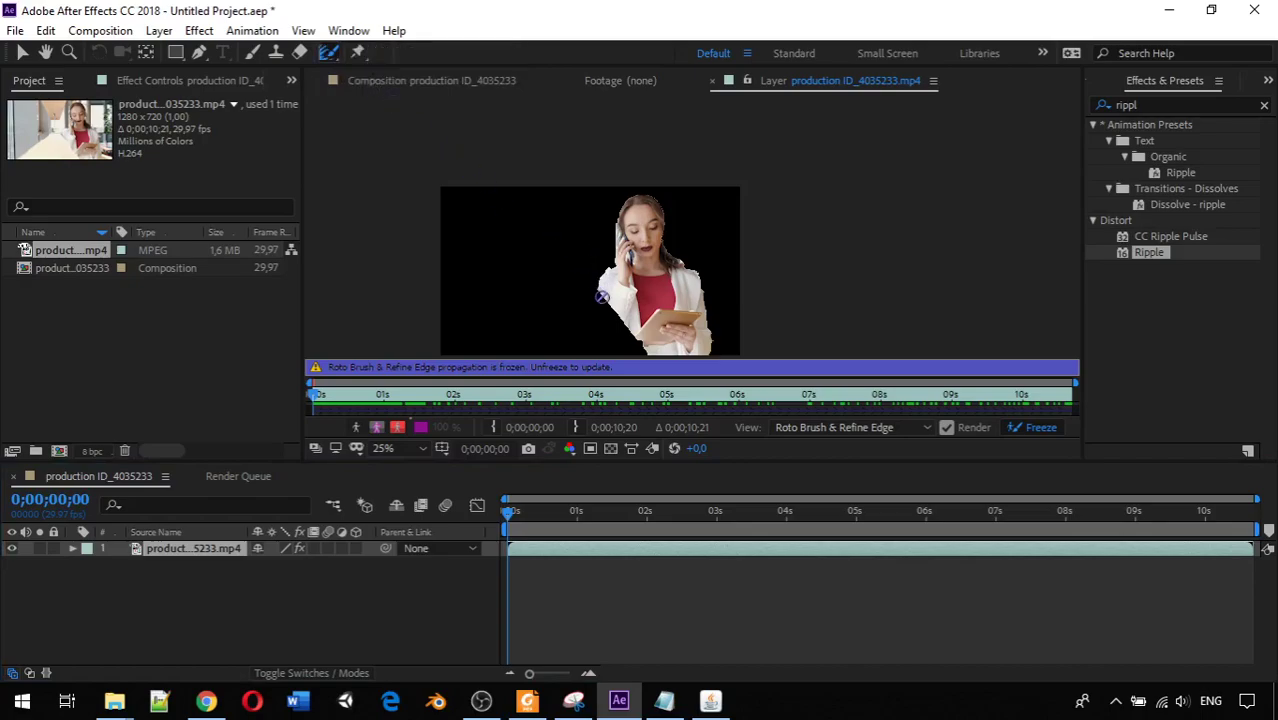
left_click(1041, 429)
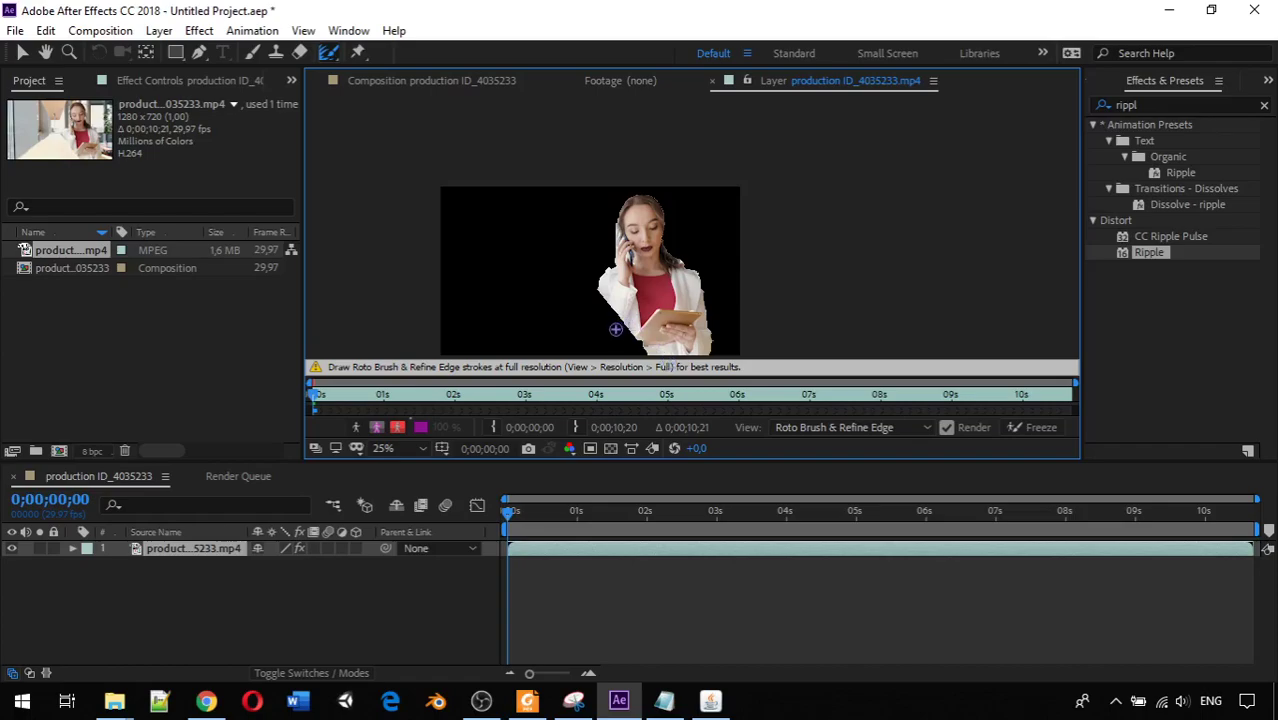
Display the alpha boundary outline around the woman and move back to the first frame
key("period")
key("period")
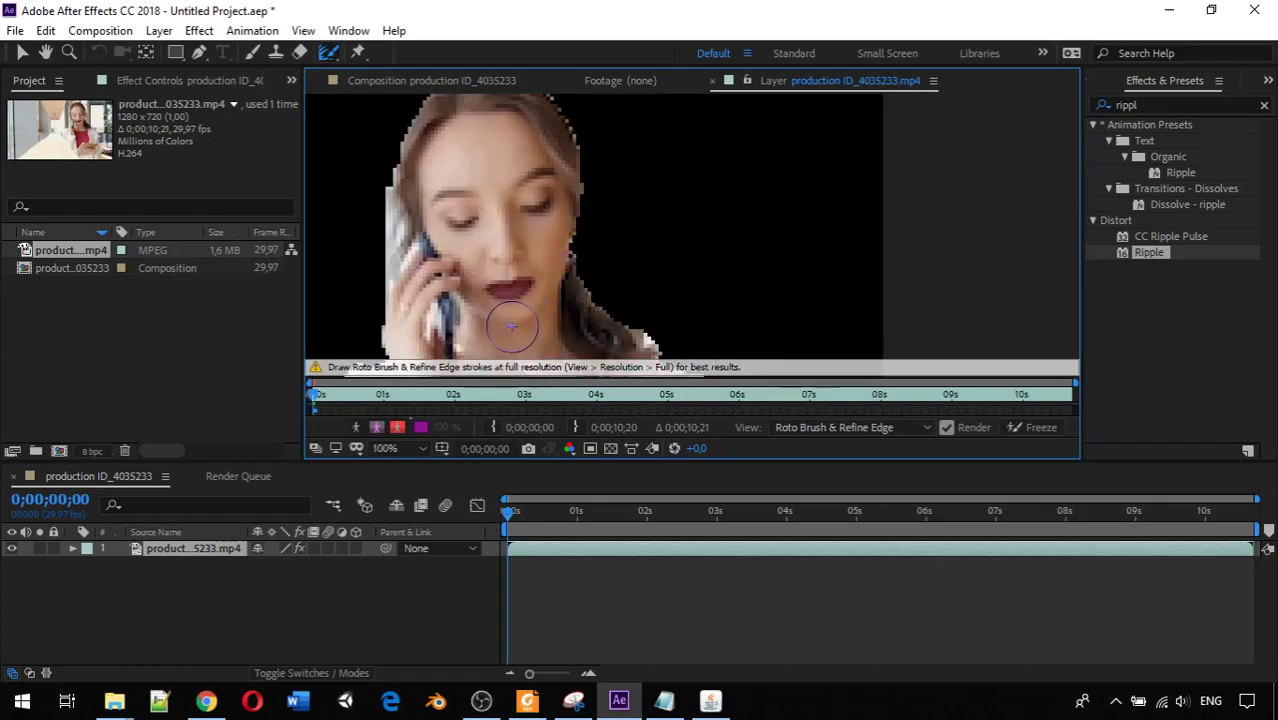
left_click(376, 427)
key("comma")
key("comma")
key("comma")
key("comma")
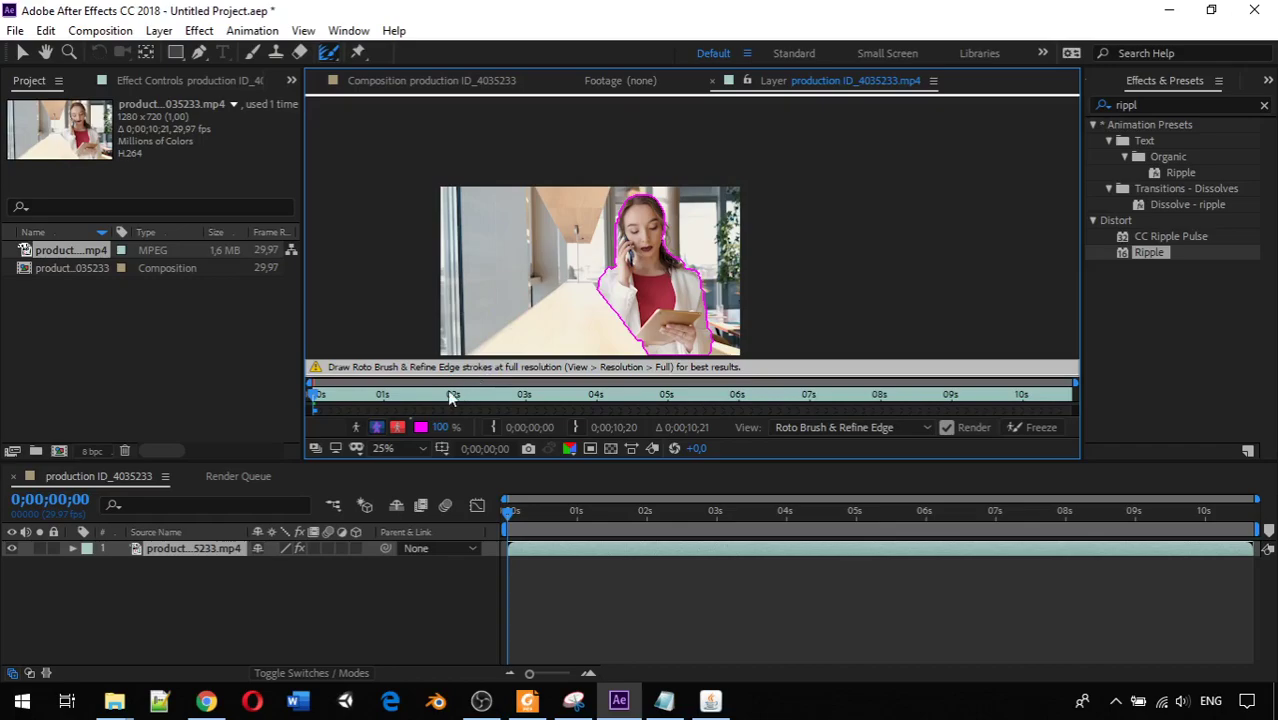
left_click_drag(324, 398, 297, 395)
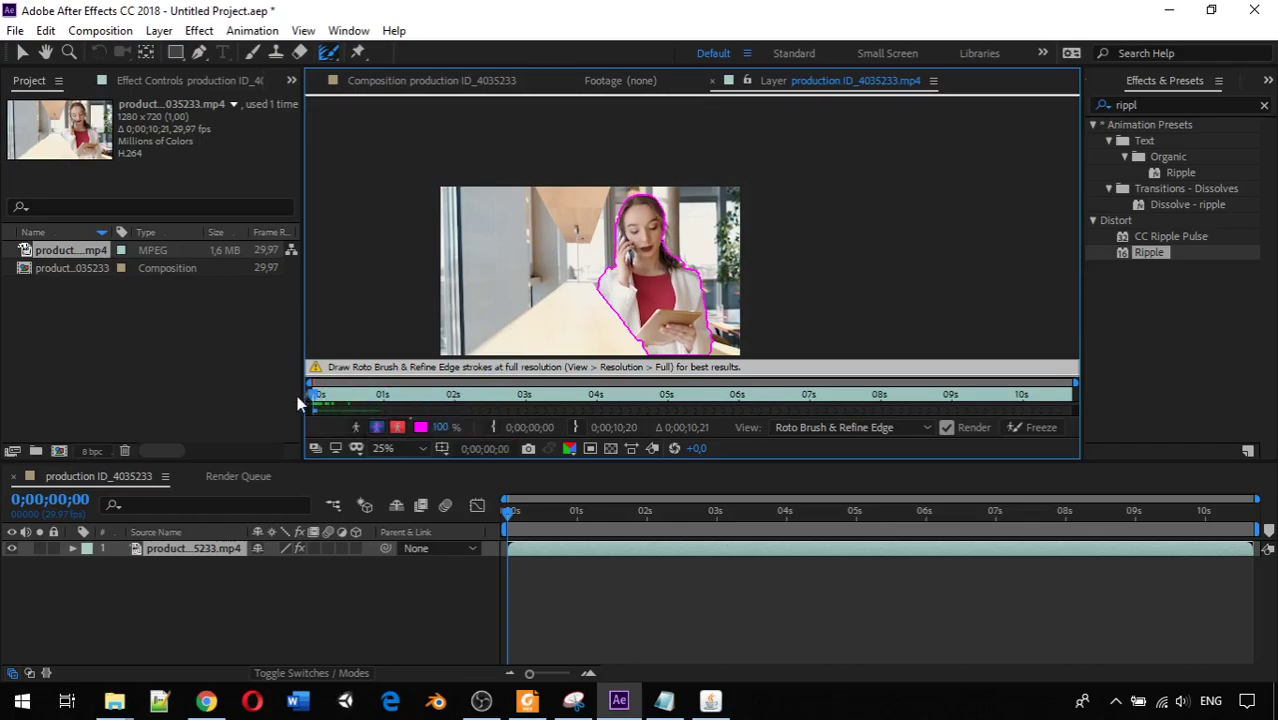
Paint a Refine Edge stroke along the slanting jacket edge beside the tablet, from the bottom of the picture up towards the elbow
scroll(746, 296, "up", 4)
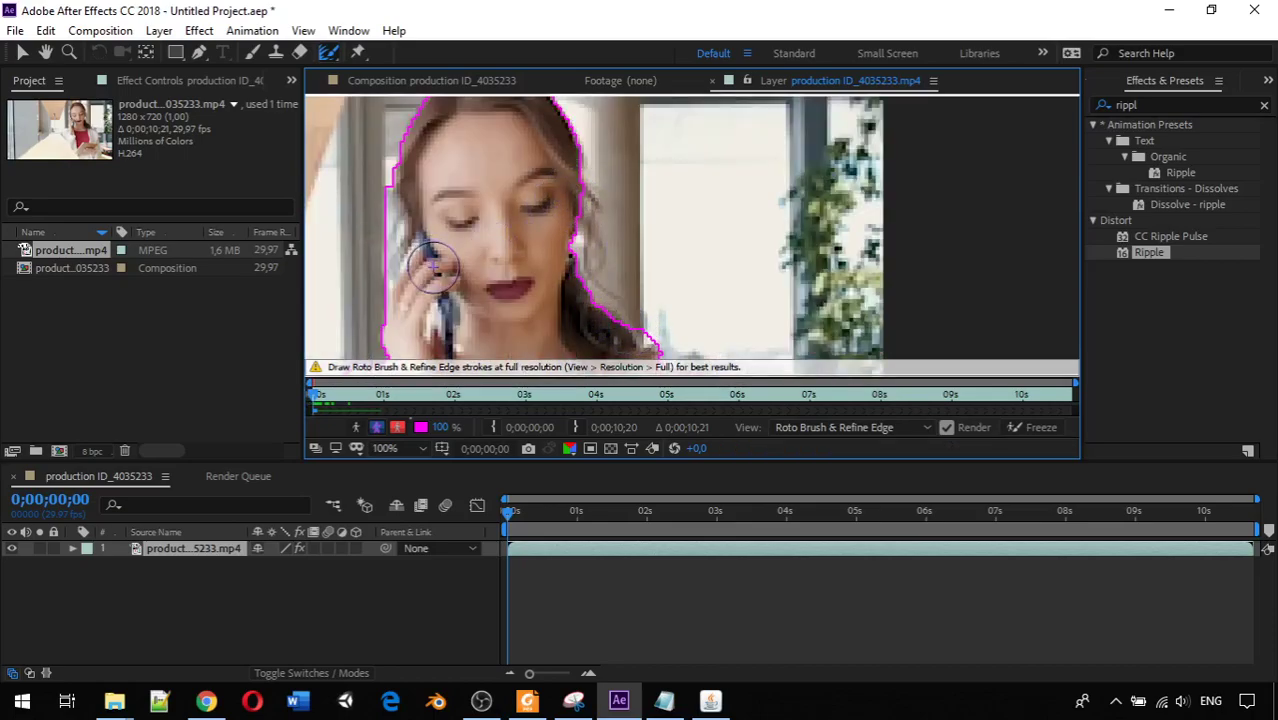
scroll(431, 267, "down", 4)
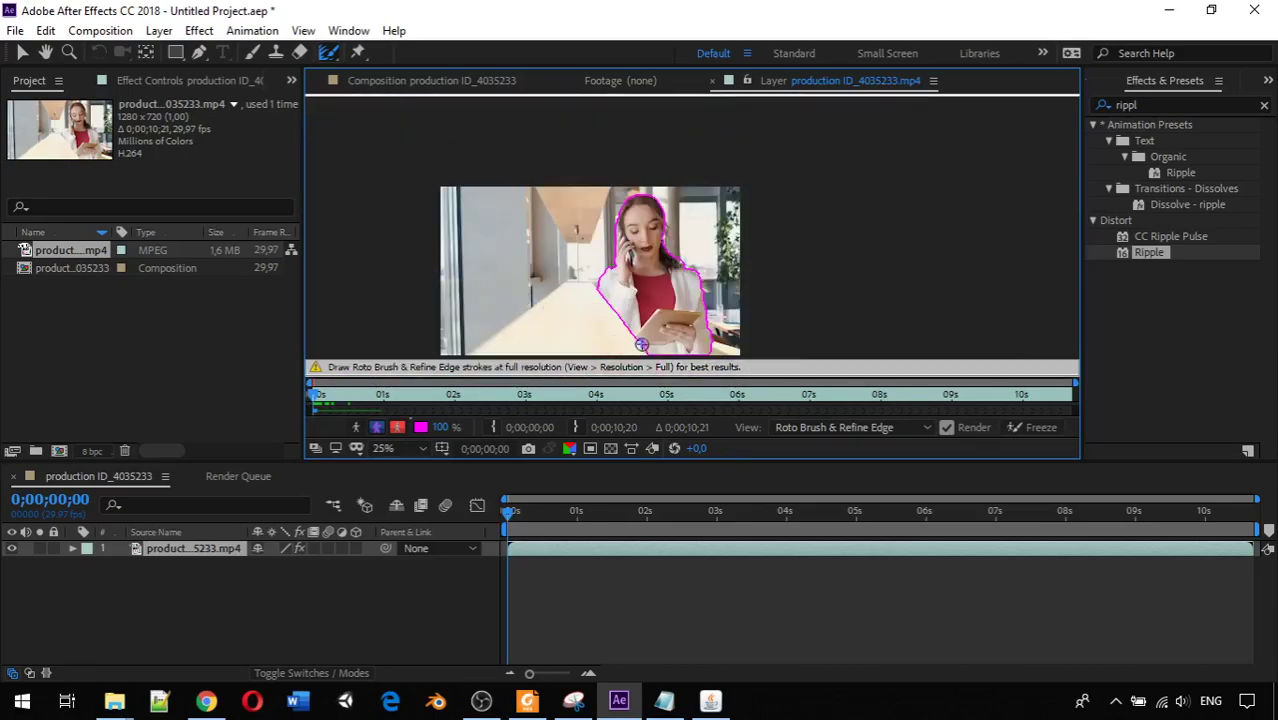
scroll(638, 343, "down", 5)
scroll(633, 305, "up", 5)
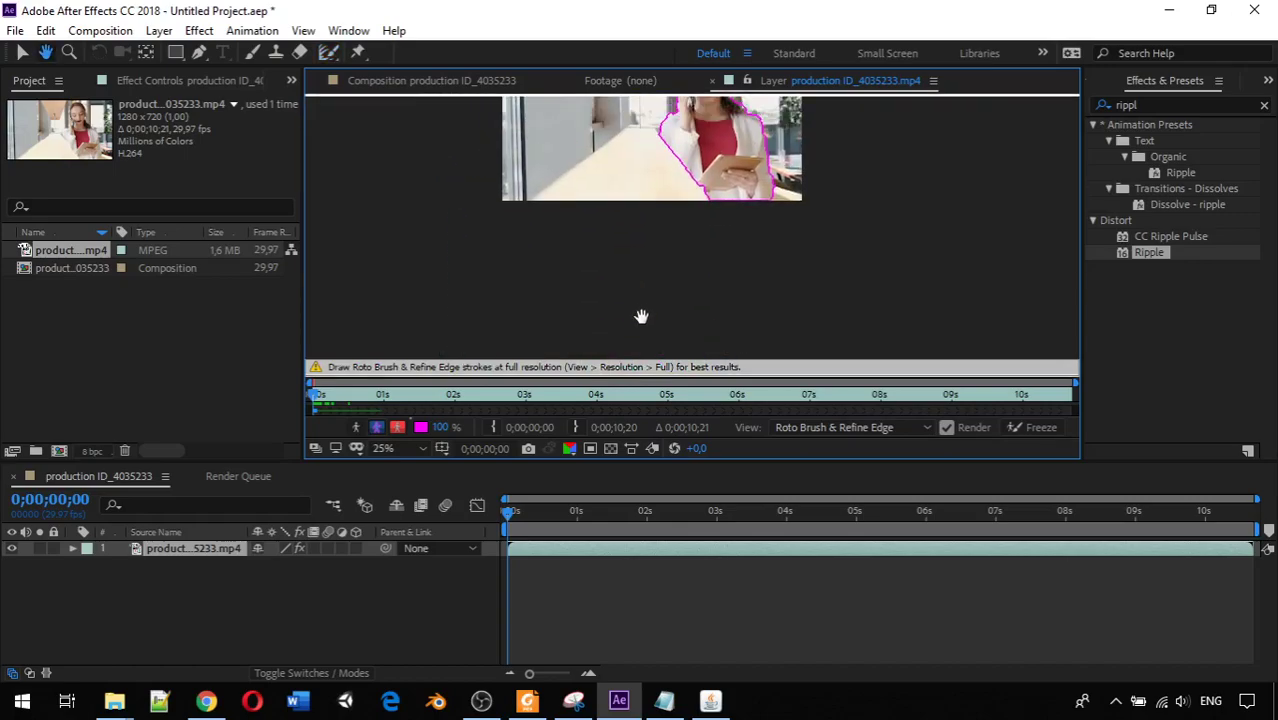
scroll(640, 326, "down", 1)
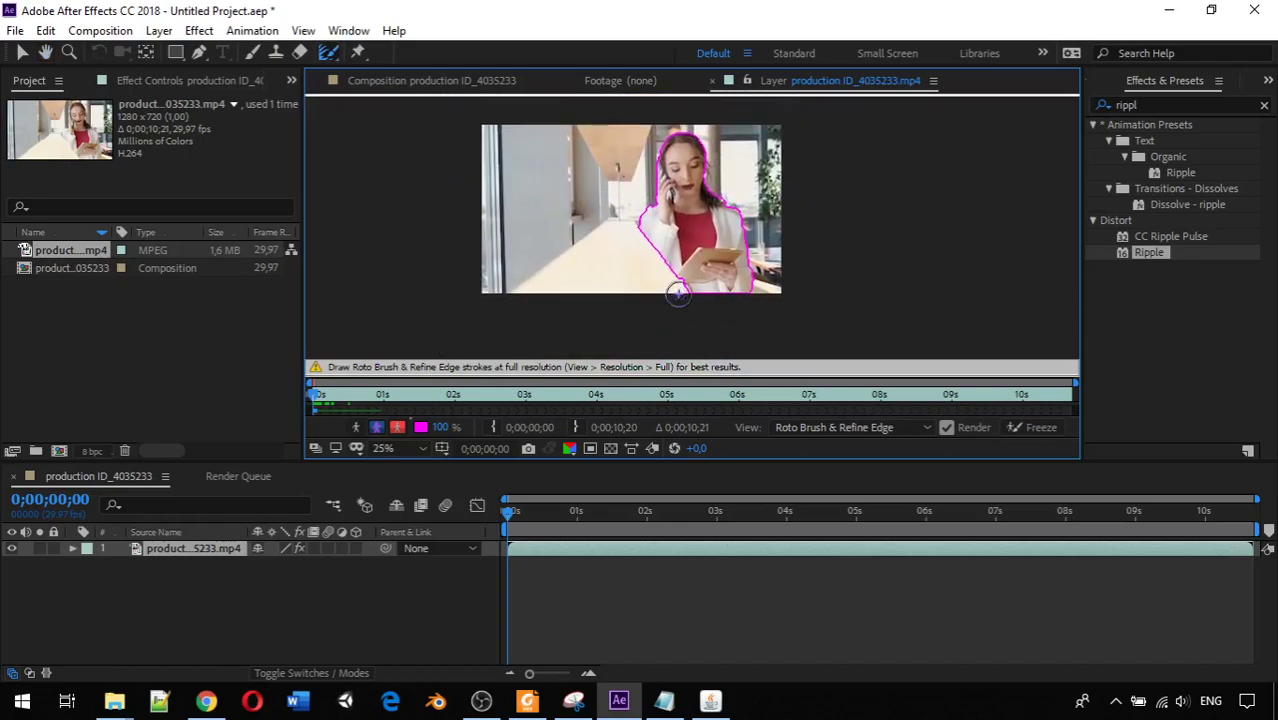
scroll(639, 320, "up", 4)
scroll(601, 284, "down", 4)
scroll(599, 265, "up", 2)
scroll(601, 270, "down", 1)
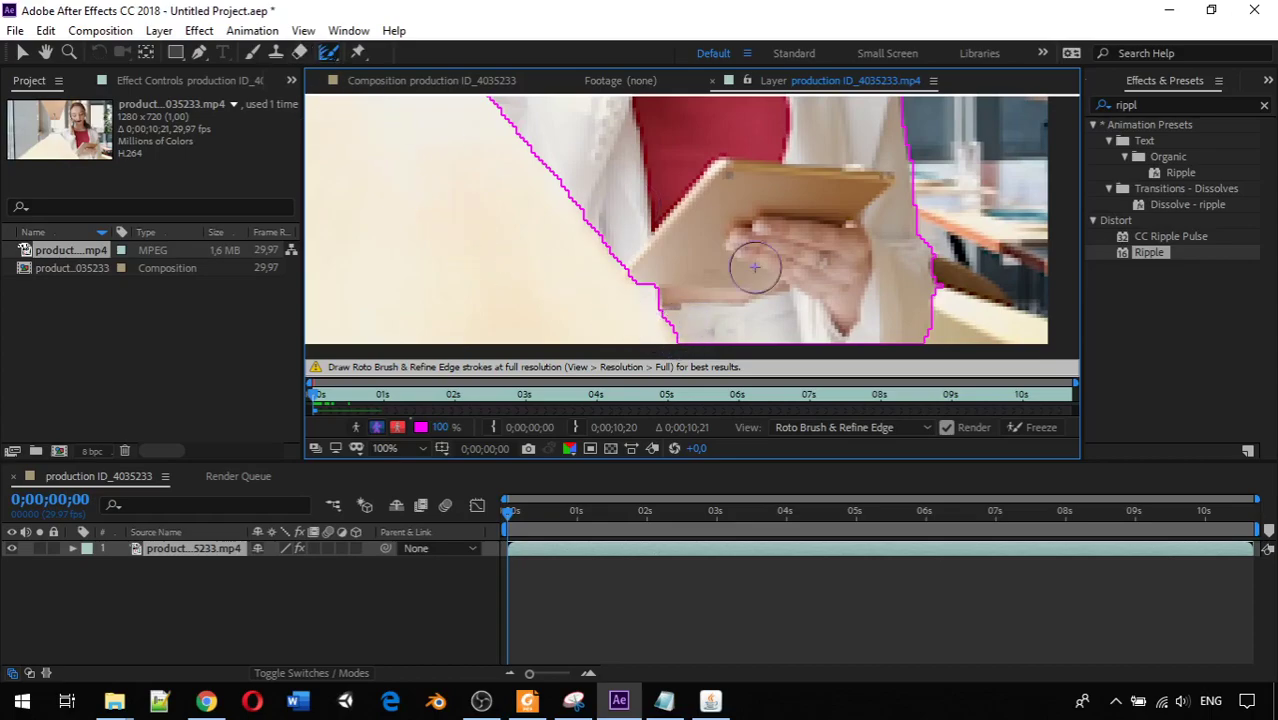
left_click_drag(681, 340, 478, 94)
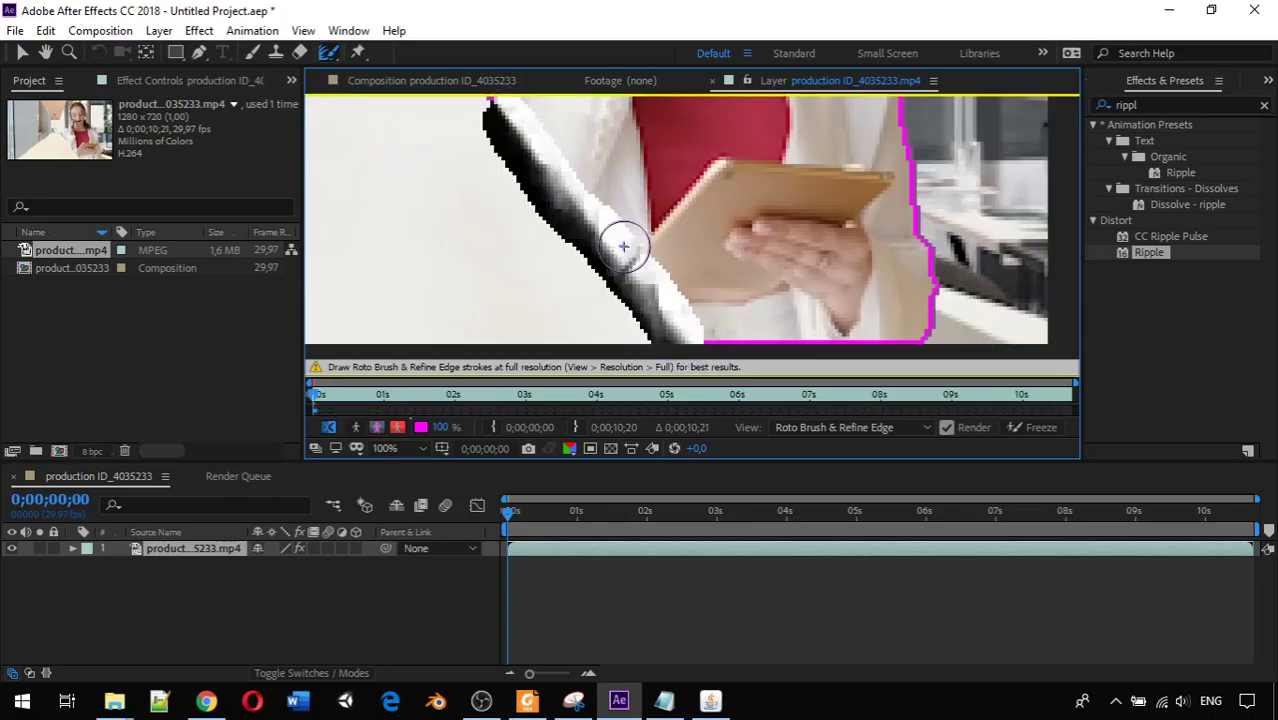
Continue the Refine Edge stroke up past the elbow and phone hand, around the hair and down to the opposite shoulder
scroll(642, 262, "down", 4)
key("space")
mouse_move(646, 194)
left_mouse_down()
mouse_move(667, 225)
mouse_move(637, 240)
mouse_move(635, 199)
mouse_move(657, 186)
mouse_move(662, 136)
left_mouse_up()
scroll(660, 232, "up", 2)
key("Caps_Lock")
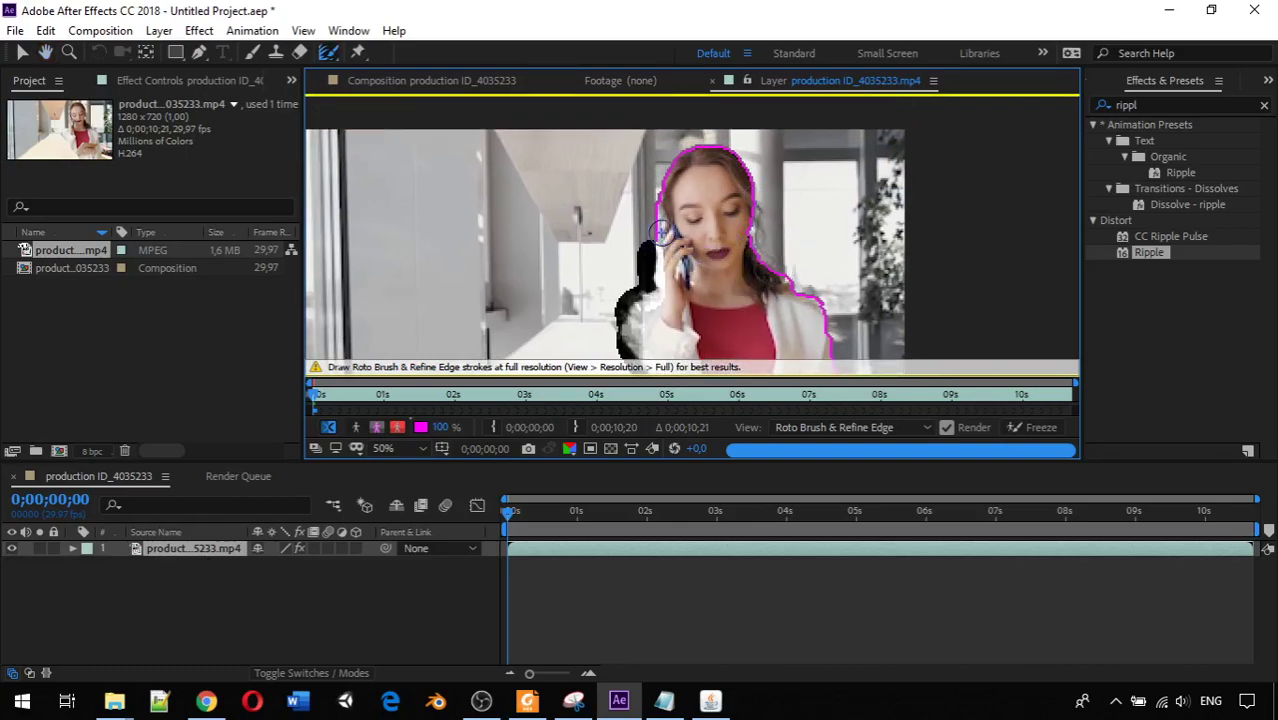
key("Caps_Lock")
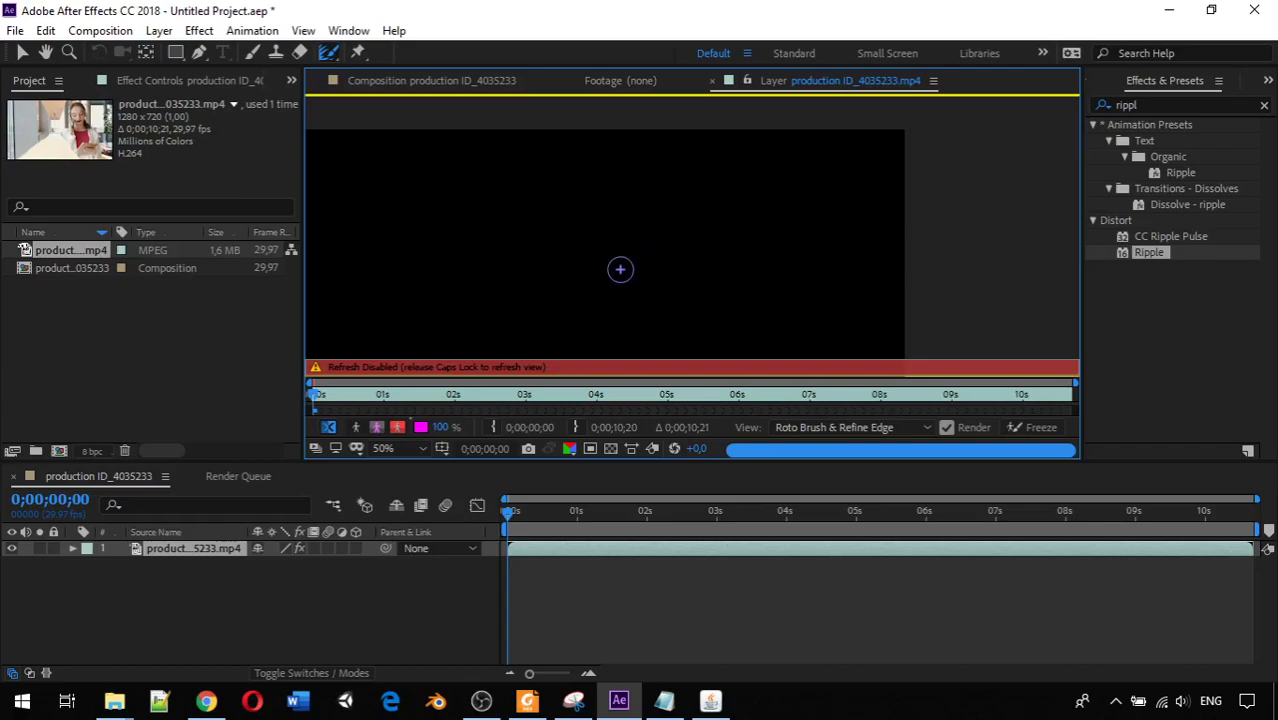
key("Caps_Lock")
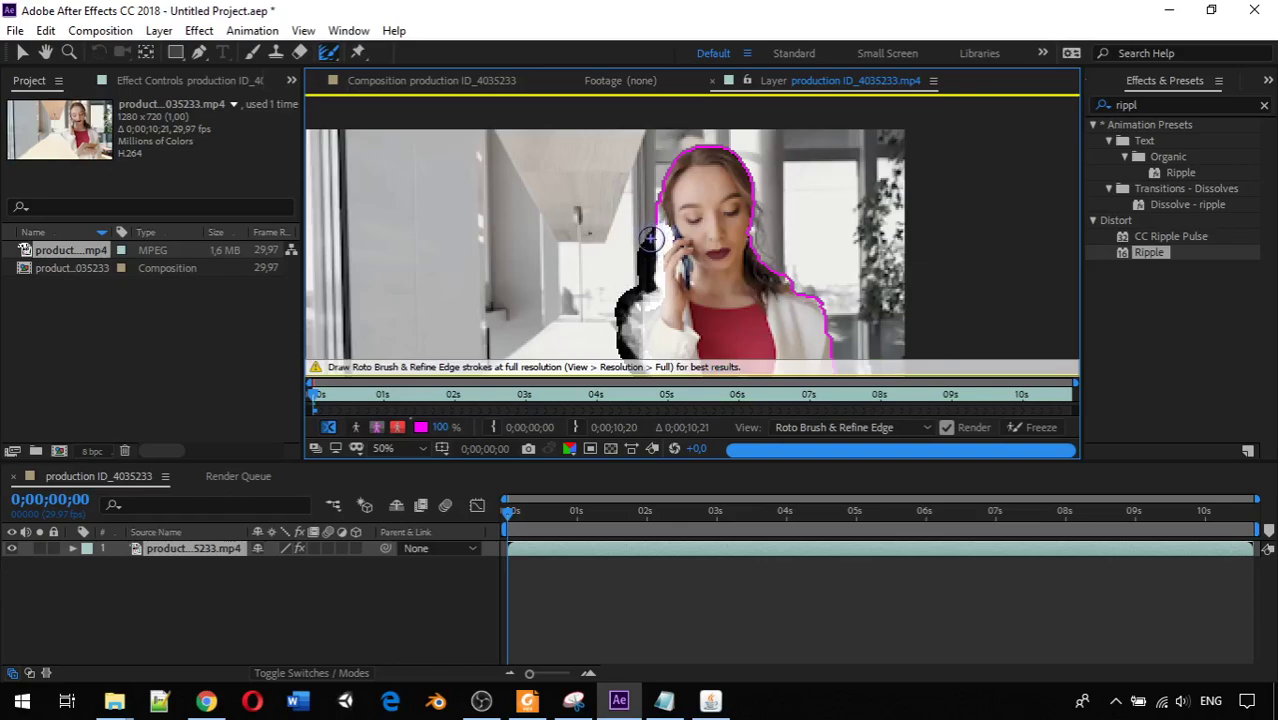
mouse_move(658, 235)
left_mouse_down()
mouse_move(676, 159)
mouse_move(736, 153)
mouse_move(758, 189)
mouse_move(764, 259)
mouse_move(825, 305)
mouse_move(836, 352)
left_mouse_up()
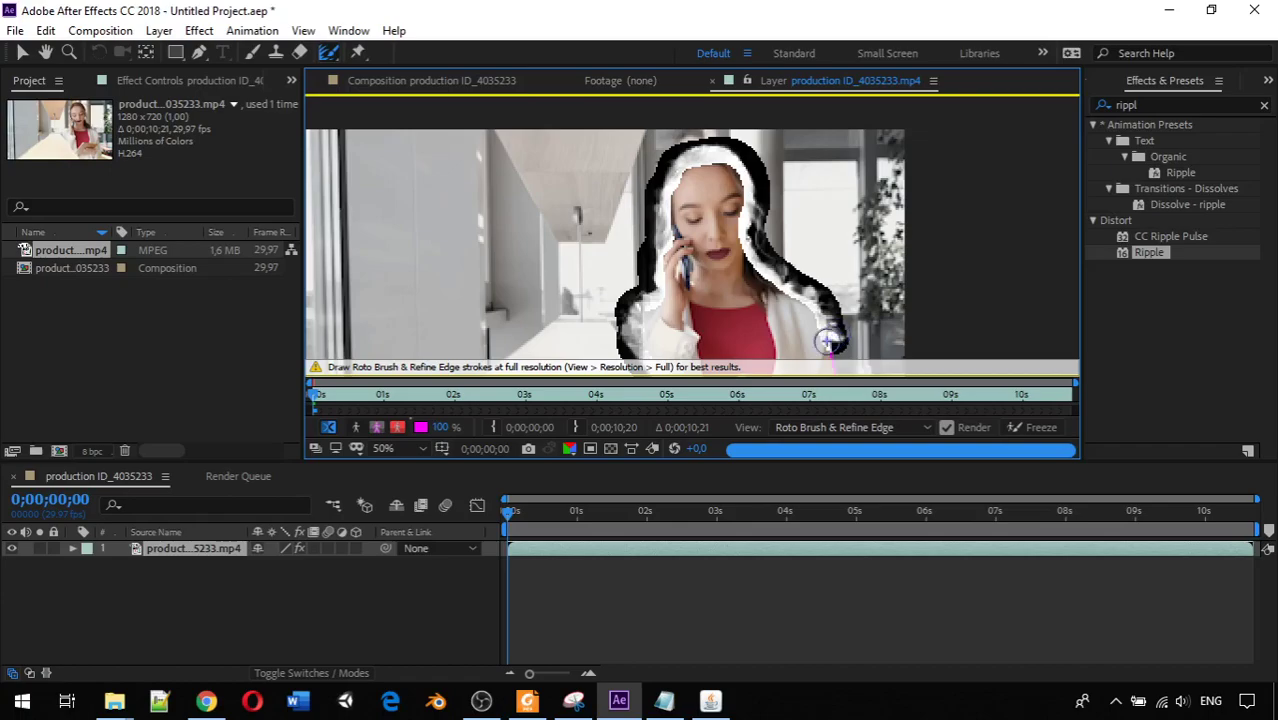
Refine the remaining jacket edge from that shoulder down the sleeve to the bottom of the picture
key("Caps_Lock")
key("Caps_Lock")
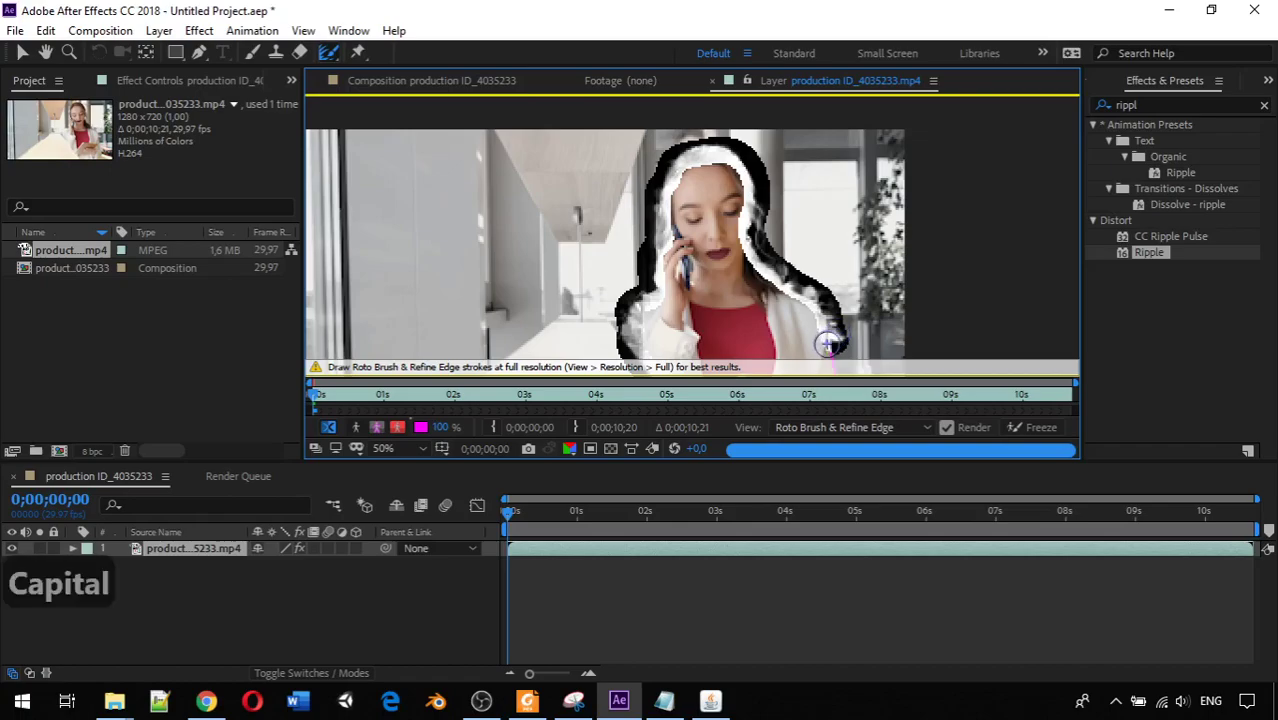
mouse_move(832, 344)
left_mouse_down()
mouse_move(782, 204)
mouse_move(803, 330)
left_mouse_up()
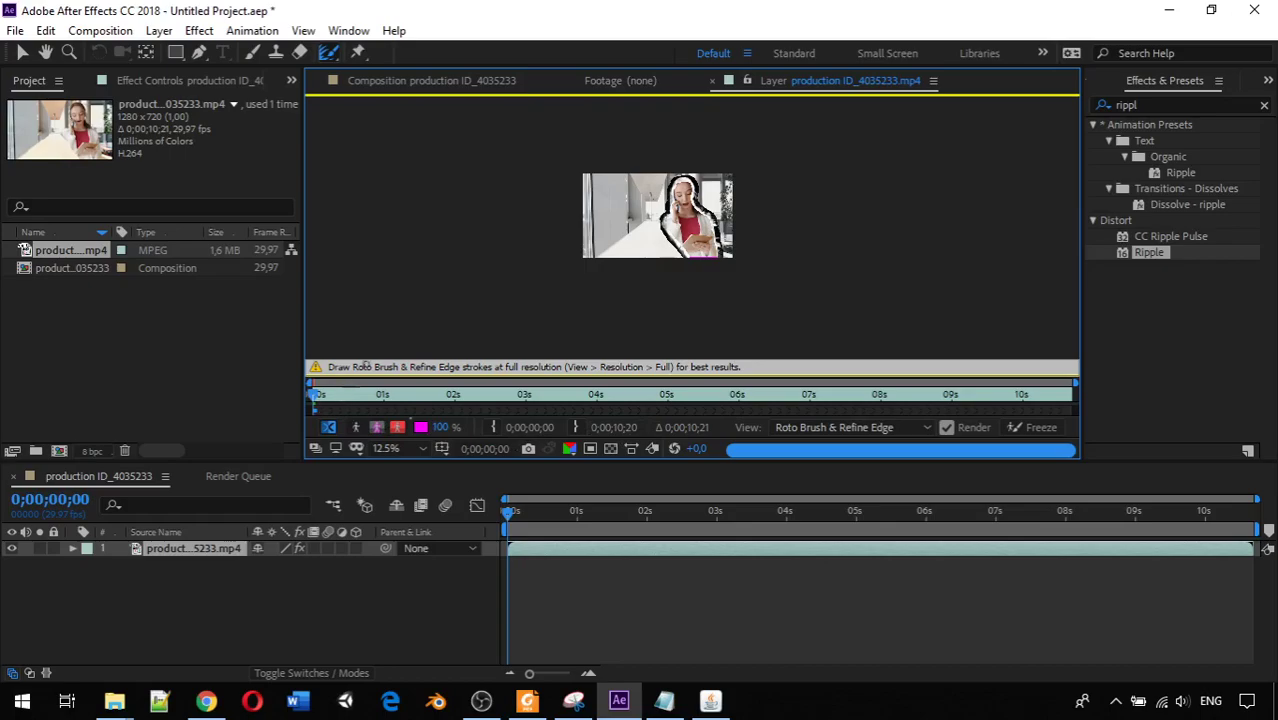
scroll(620, 290, "up", 6)
scroll(620, 290, "down", 2)
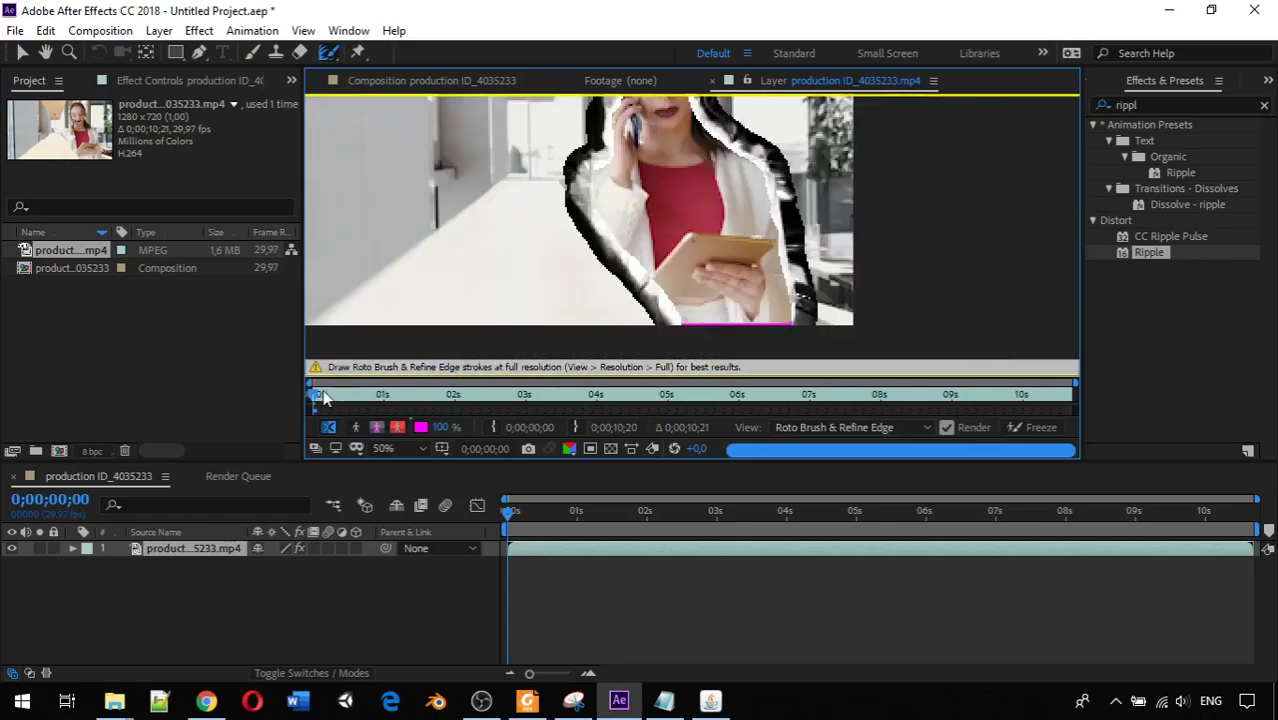
Go to 0;00;03;15 and enlarge the Refine Edge brush for correcting the refined edge there
left_click_drag(317, 393, 564, 407)
scroll(685, 297, "down", 1)
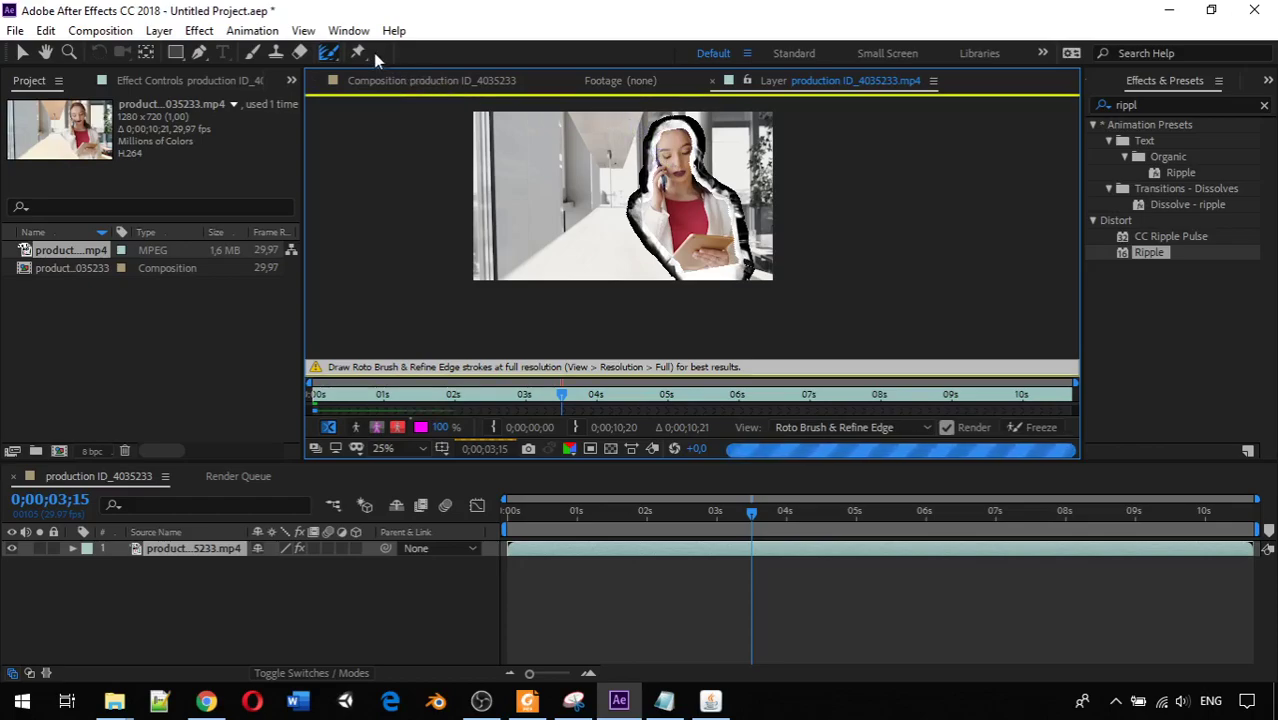
left_click(328, 55)
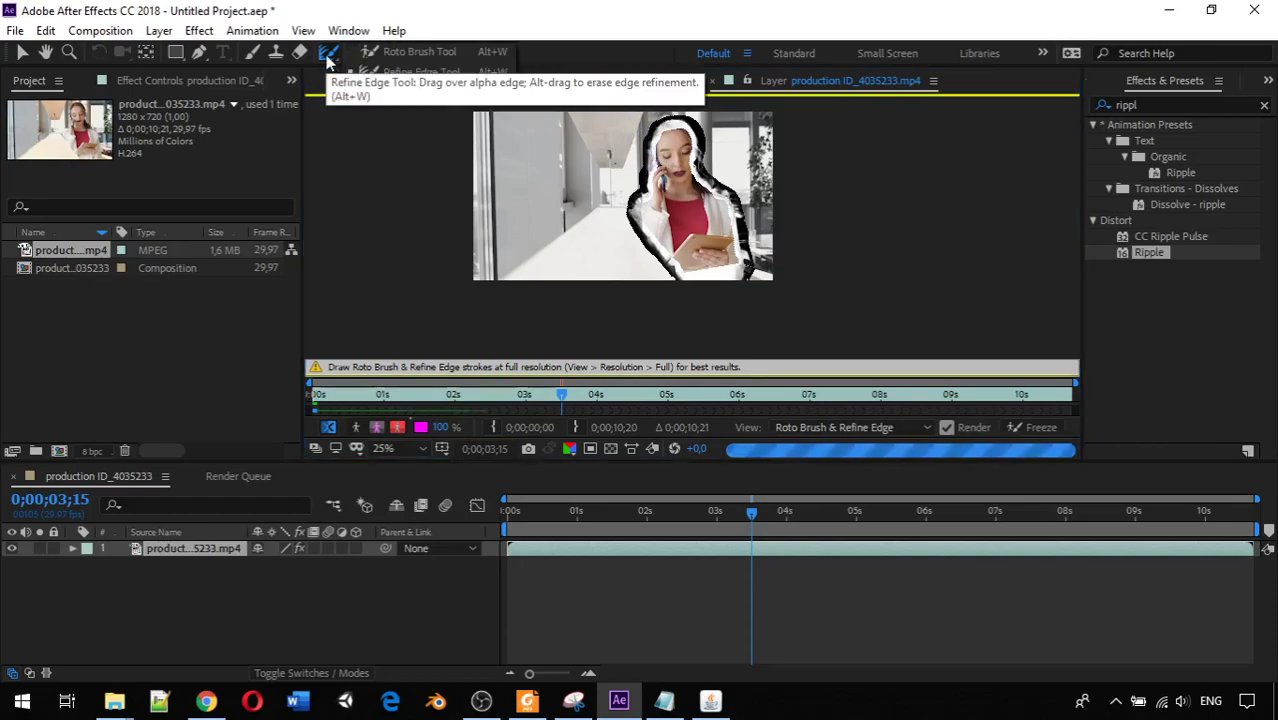
left_click(415, 72)
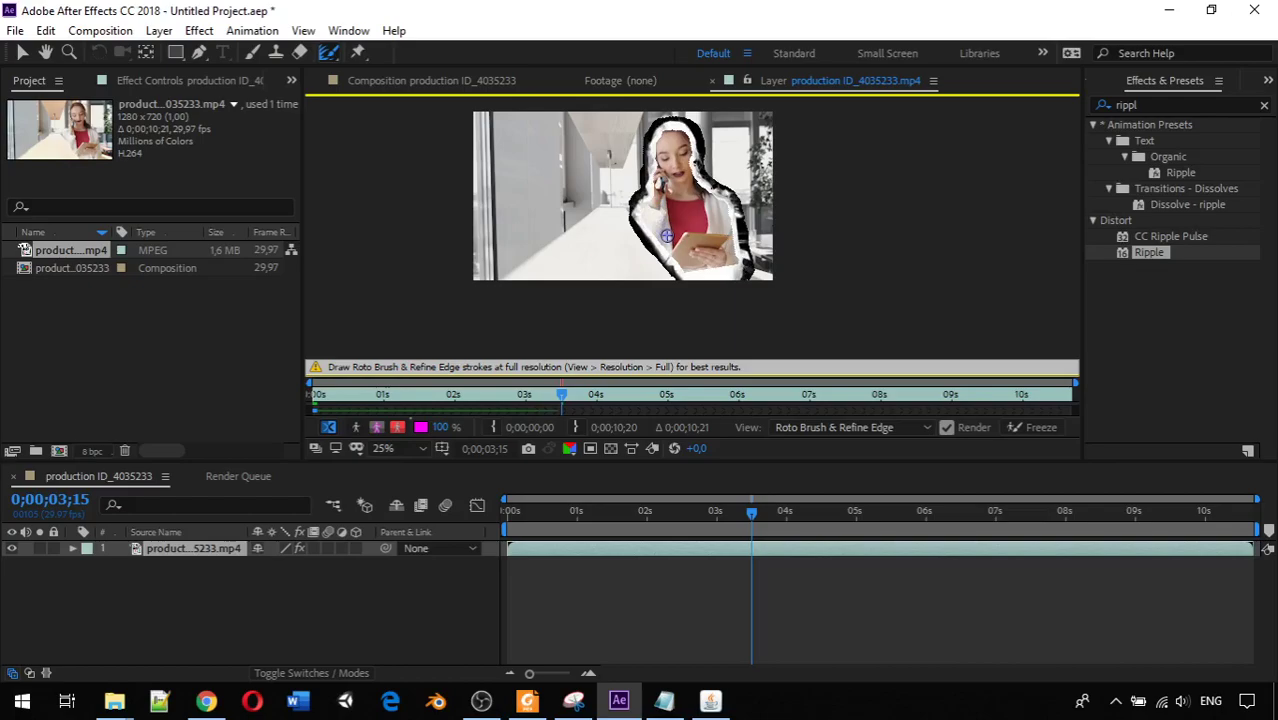
scroll(666, 236, "up", 4)
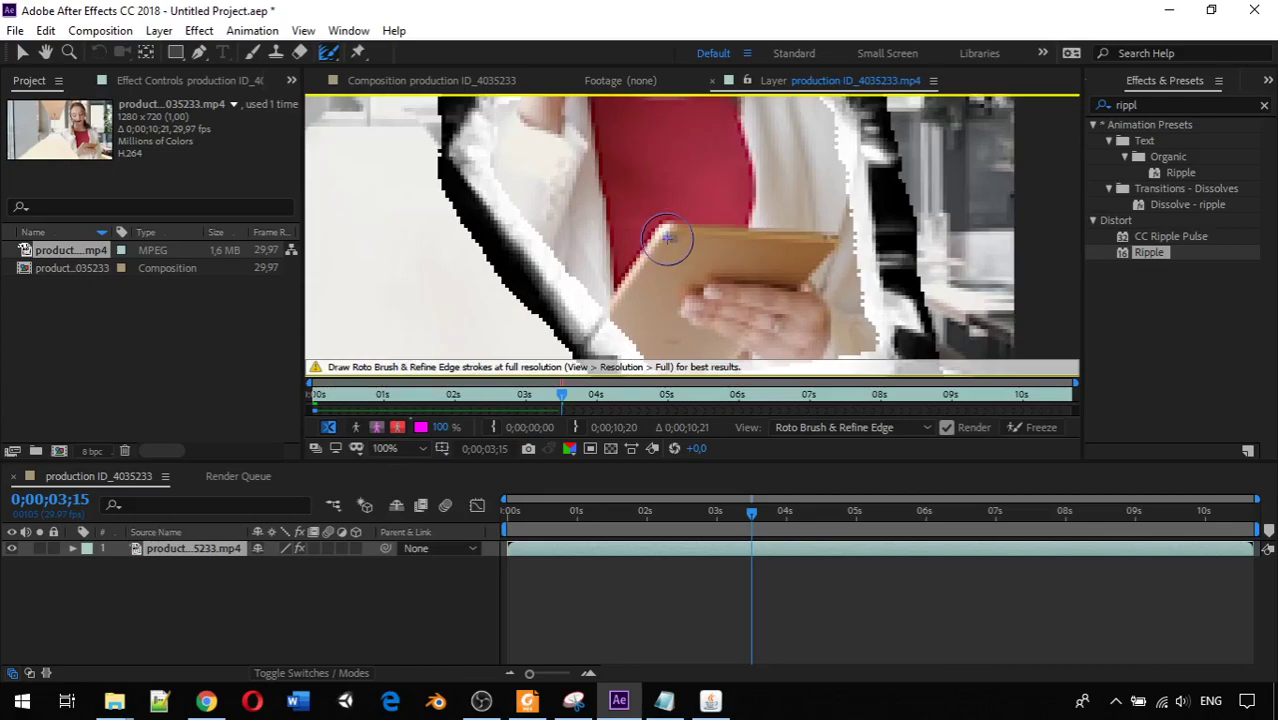
mouse_move(668, 237)
left_mouse_down()
mouse_move(848, 237)
mouse_move(808, 237)
mouse_move(854, 252)
mouse_move(760, 252)
left_mouse_up()
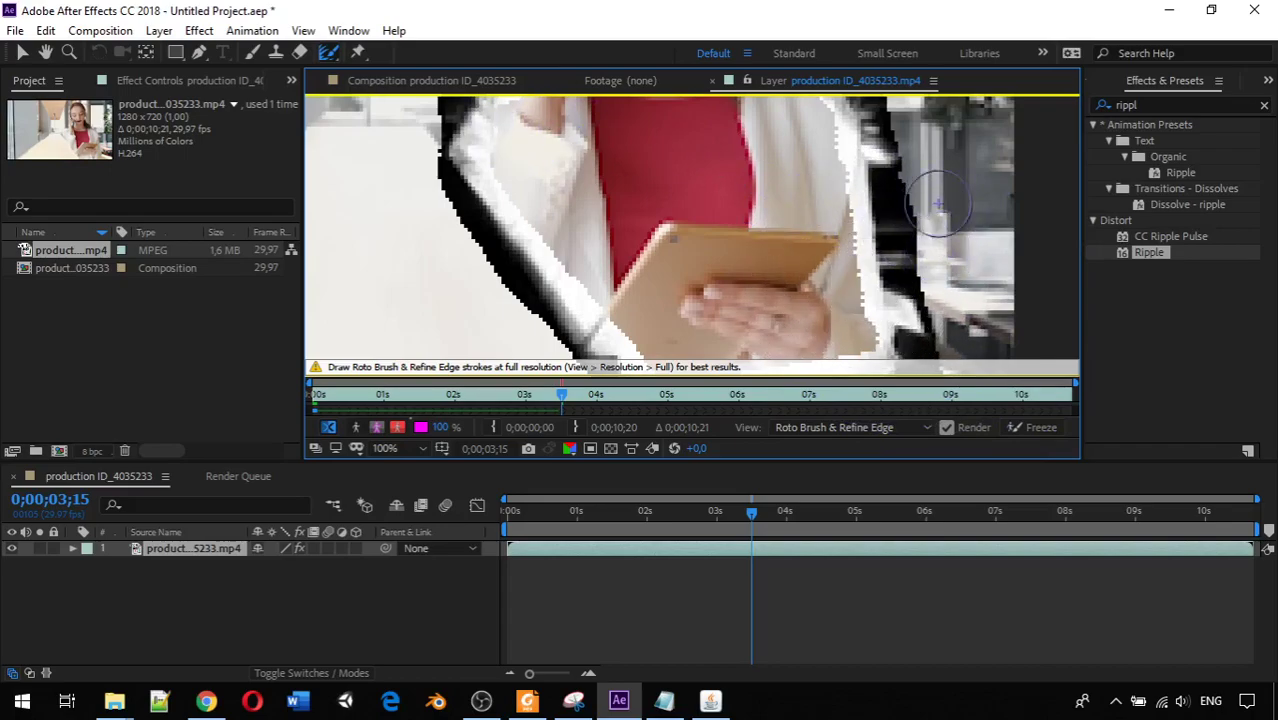
scroll(931, 246, "down", 4)
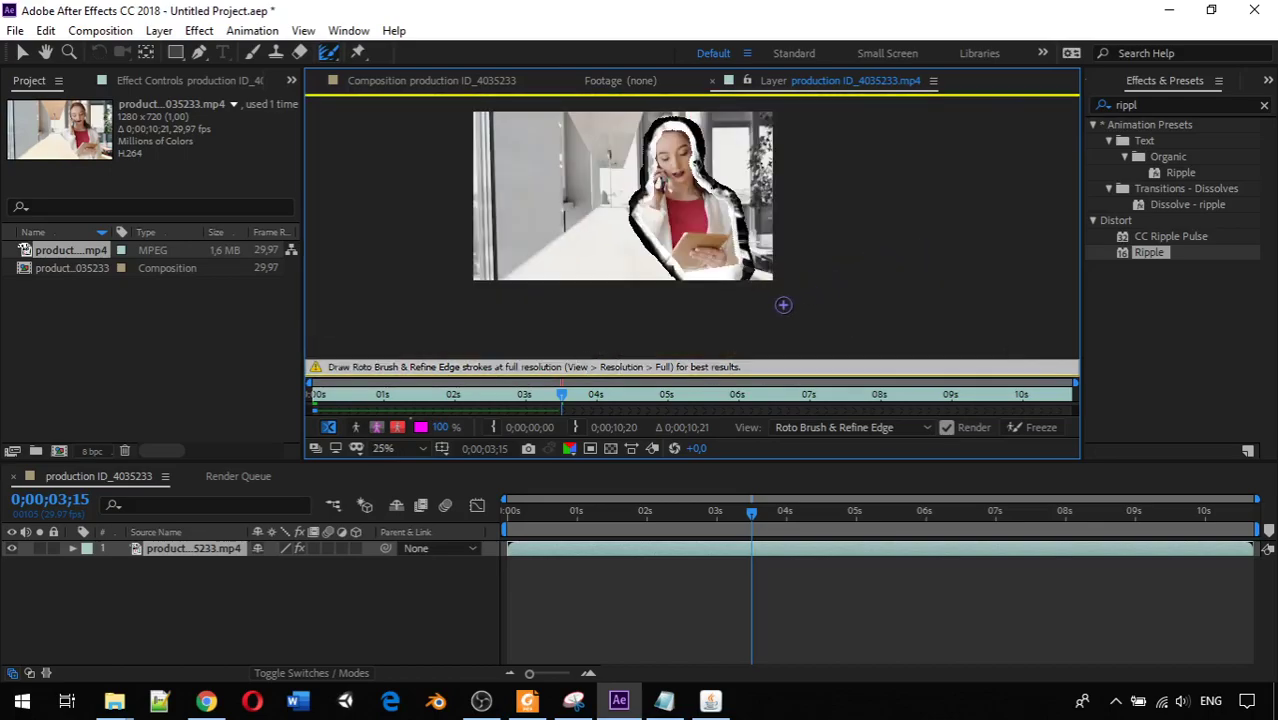
scroll(793, 248, "up", 4)
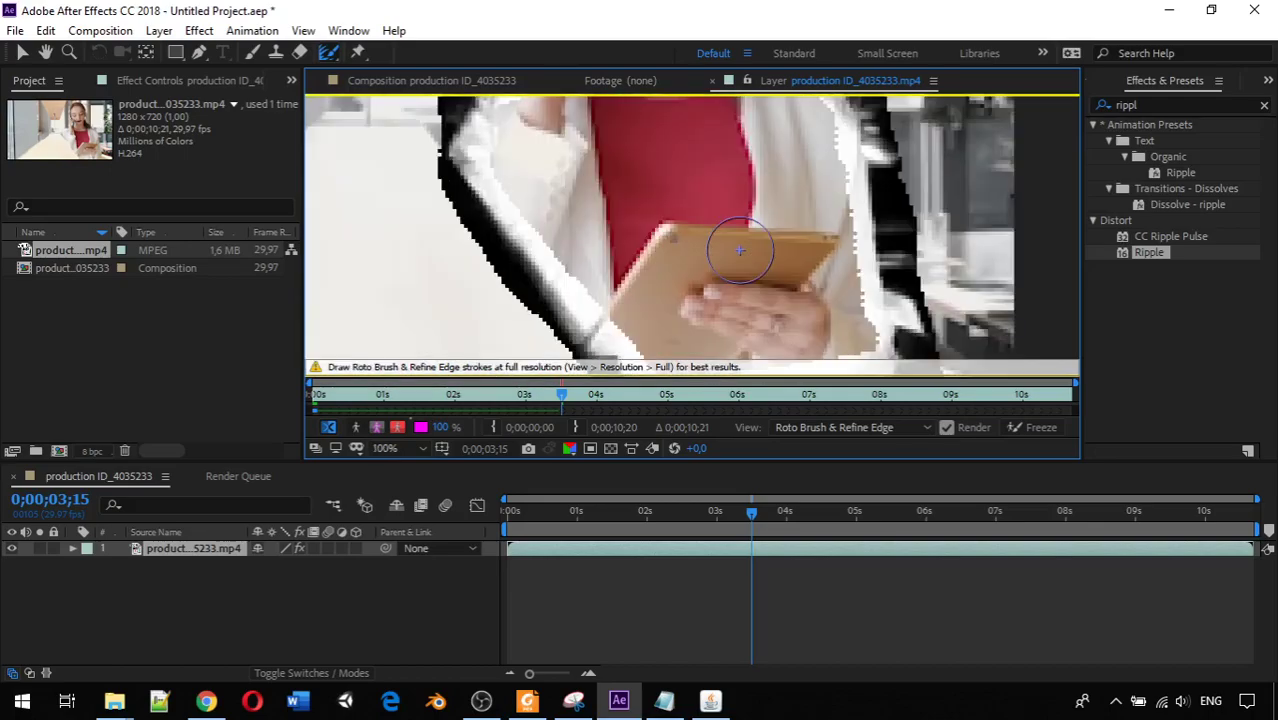
scroll(805, 258, "down", 2)
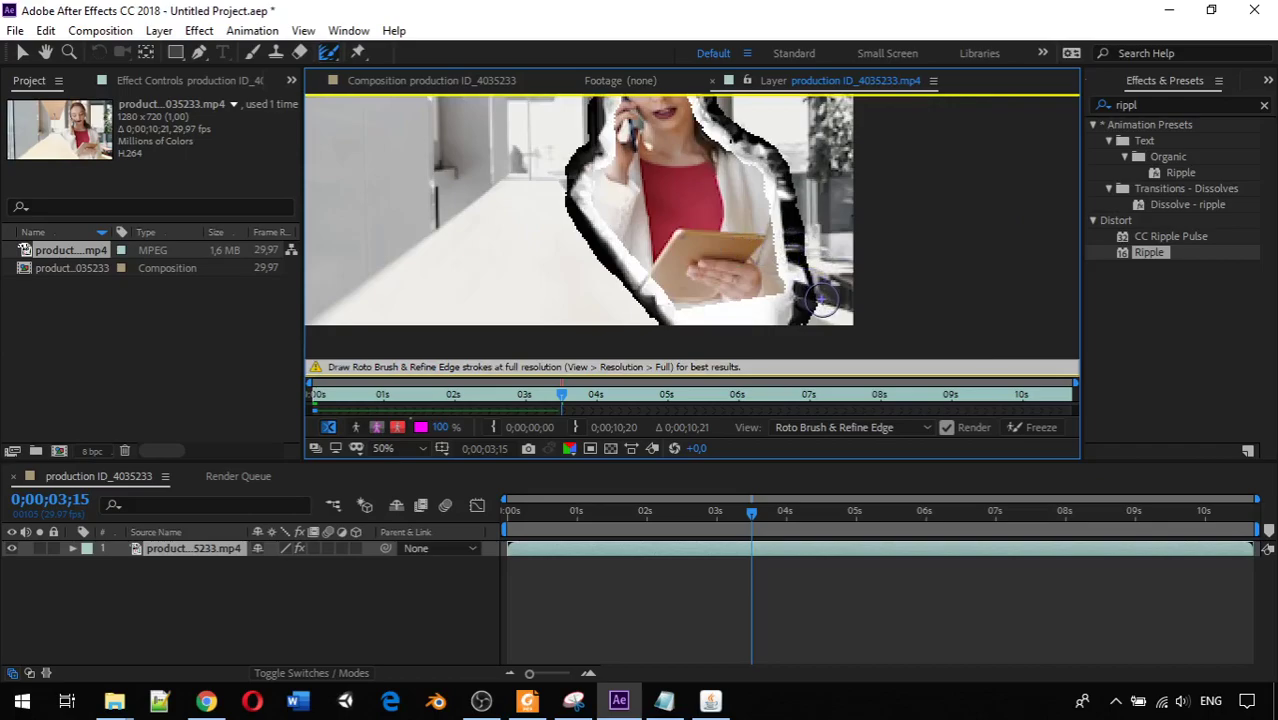
Erase and repaint the edge refinement along the sleeve on the tablet-hand side, and touch up the opposite elbow
mouse_move(822, 303)
left_mouse_down()
mouse_move(798, 187)
mouse_move(820, 193)
mouse_move(796, 184)
mouse_move(778, 128)
left_mouse_up()
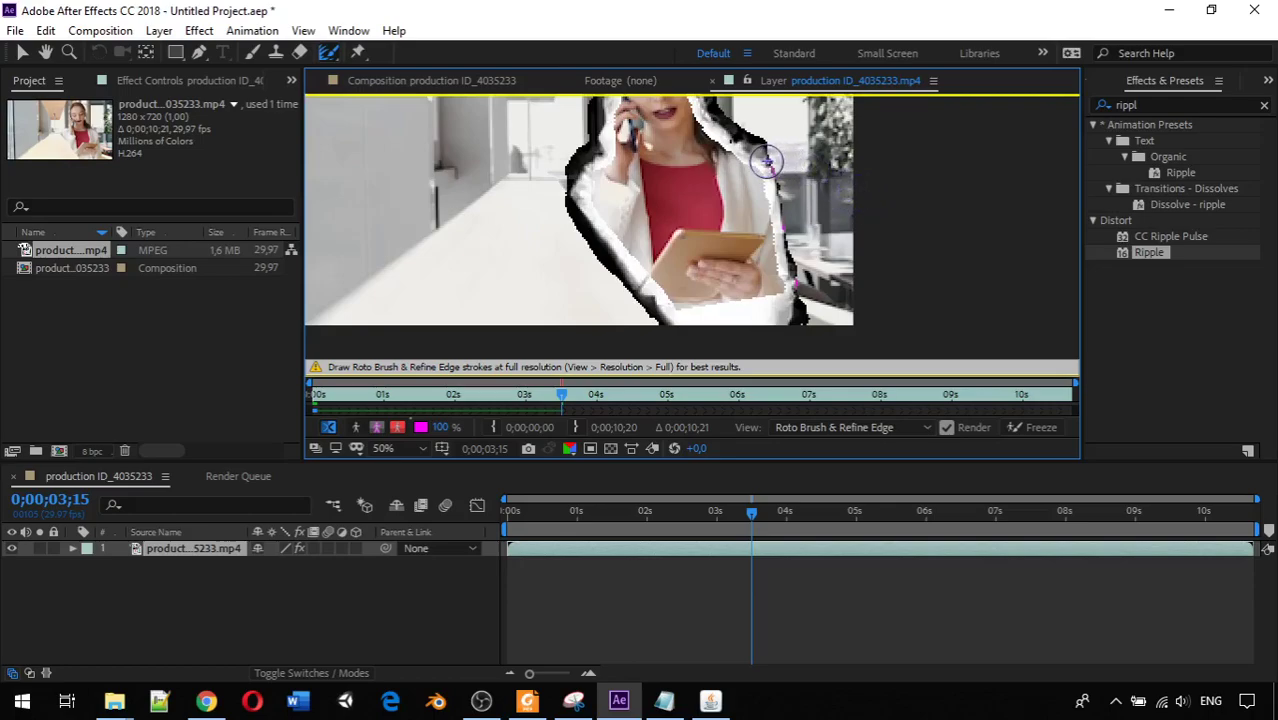
left_click_drag(765, 158, 793, 312)
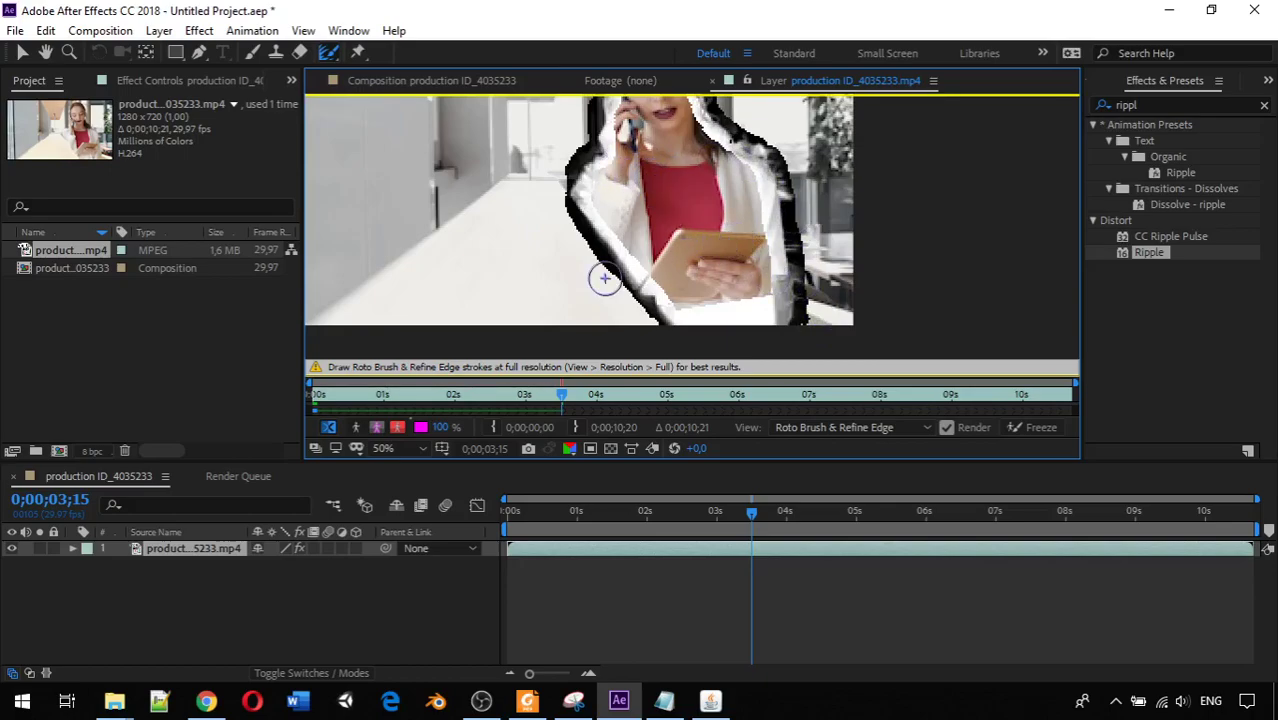
left_click_drag(581, 195, 579, 178)
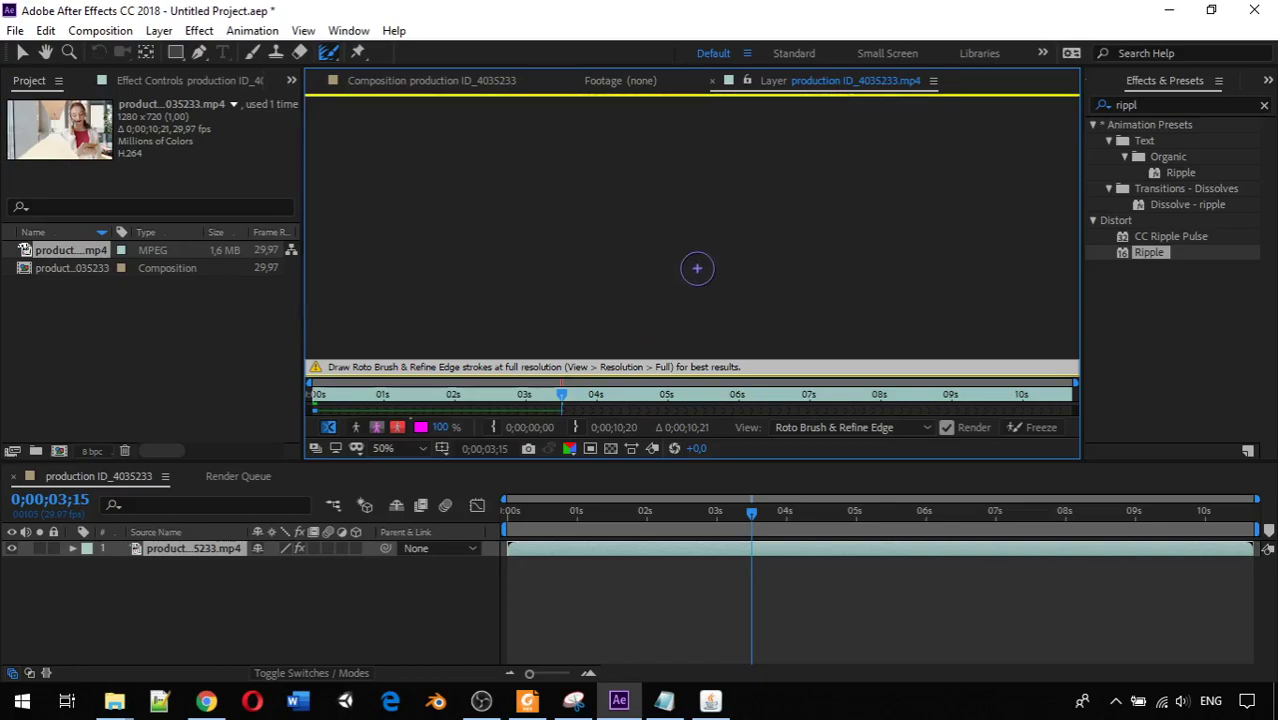
scroll(690, 214, "up", 1)
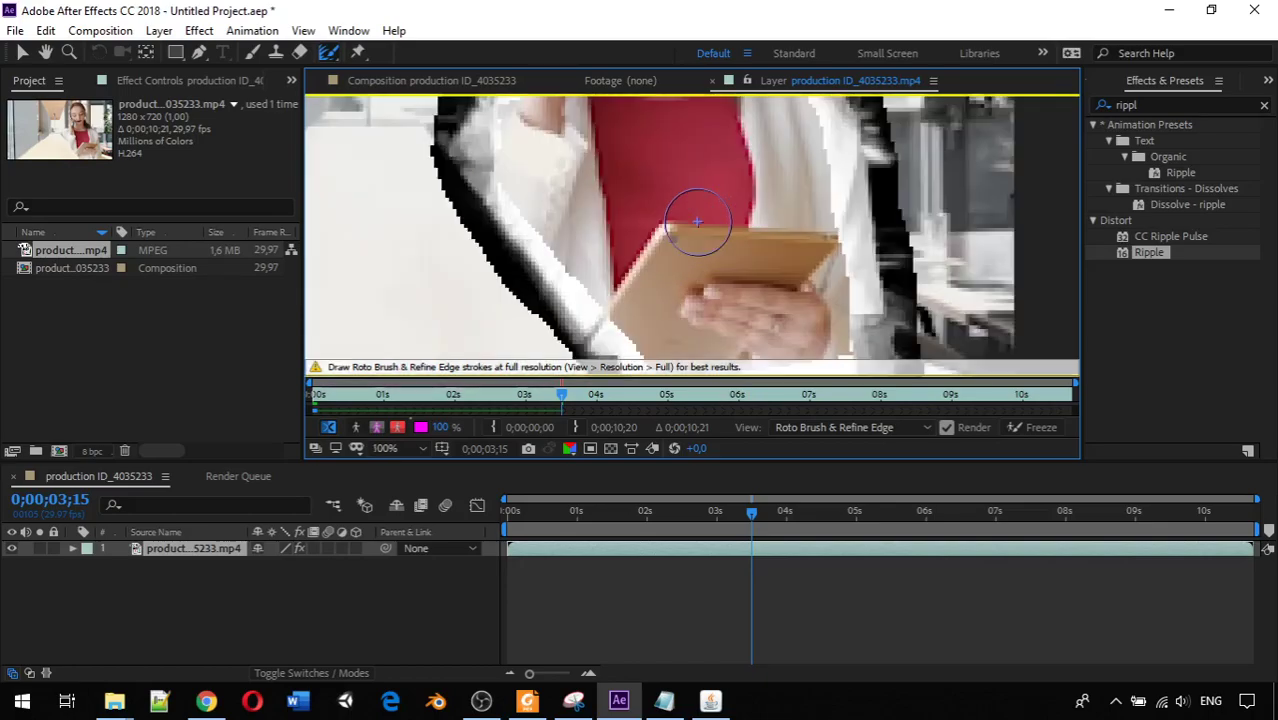
scroll(680, 210, "down", 2)
scroll(674, 207, "up", 2)
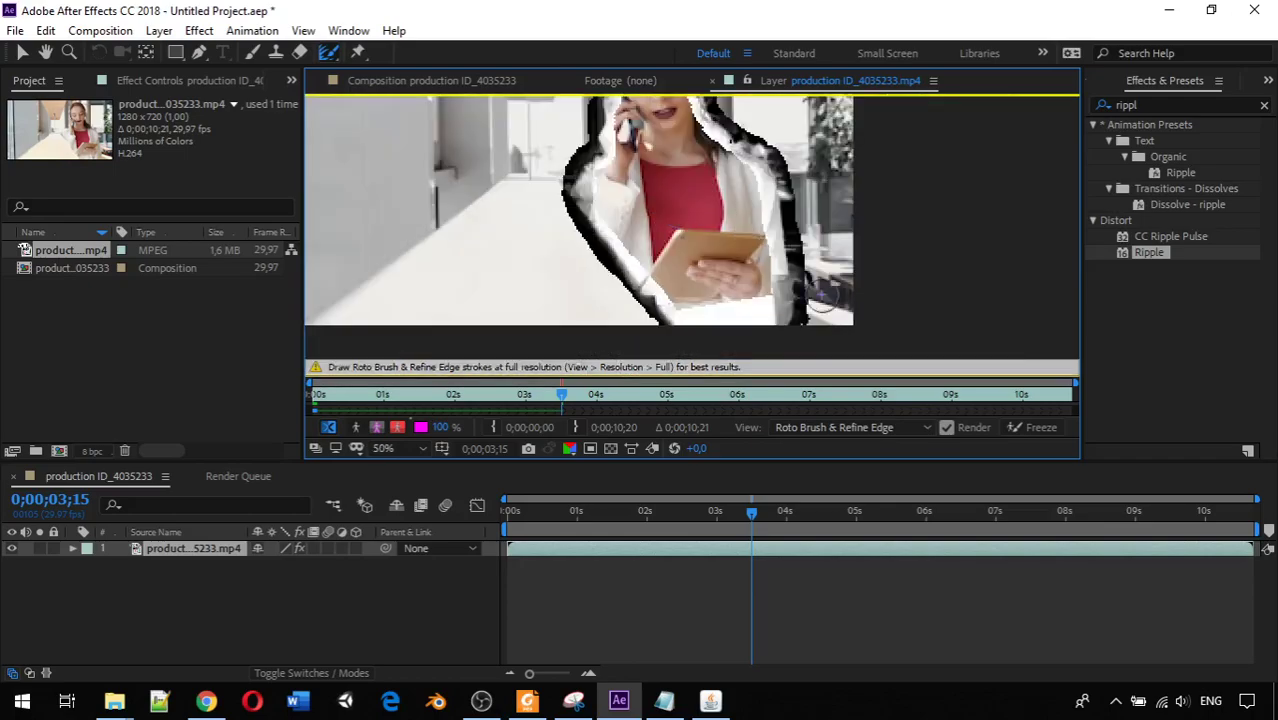
Return to the start of the clip, freeze the refined selection and show its alpha matte
left_click_drag(561, 400, 315, 402)
left_click(1034, 432)
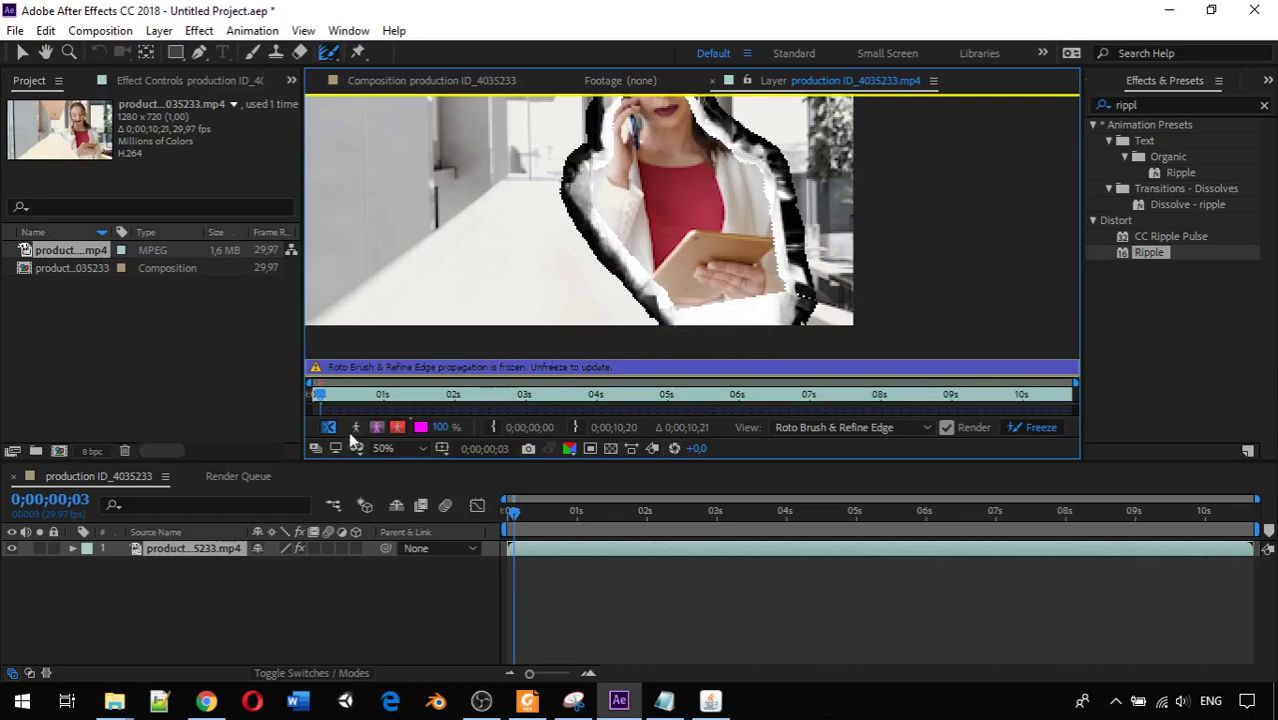
left_click(357, 428)
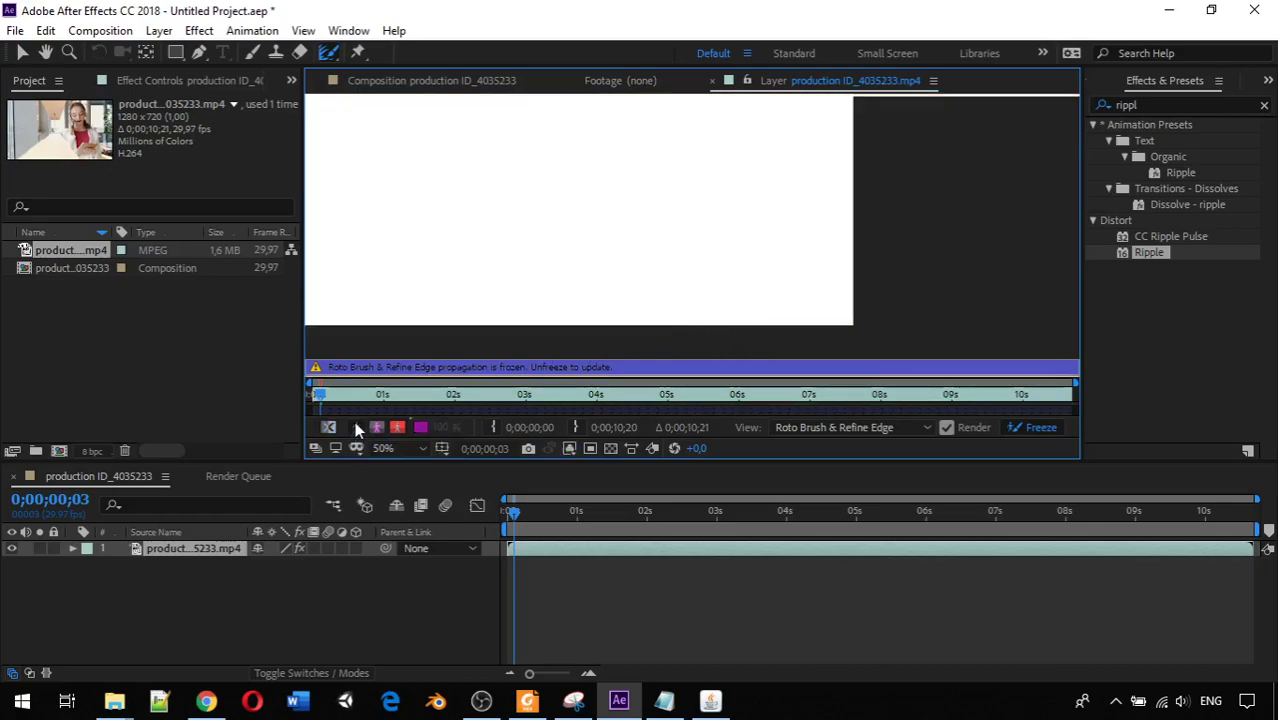
Turn off the alpha matte display and inspect the woman's colour cut-out against the black background
left_click(355, 427)
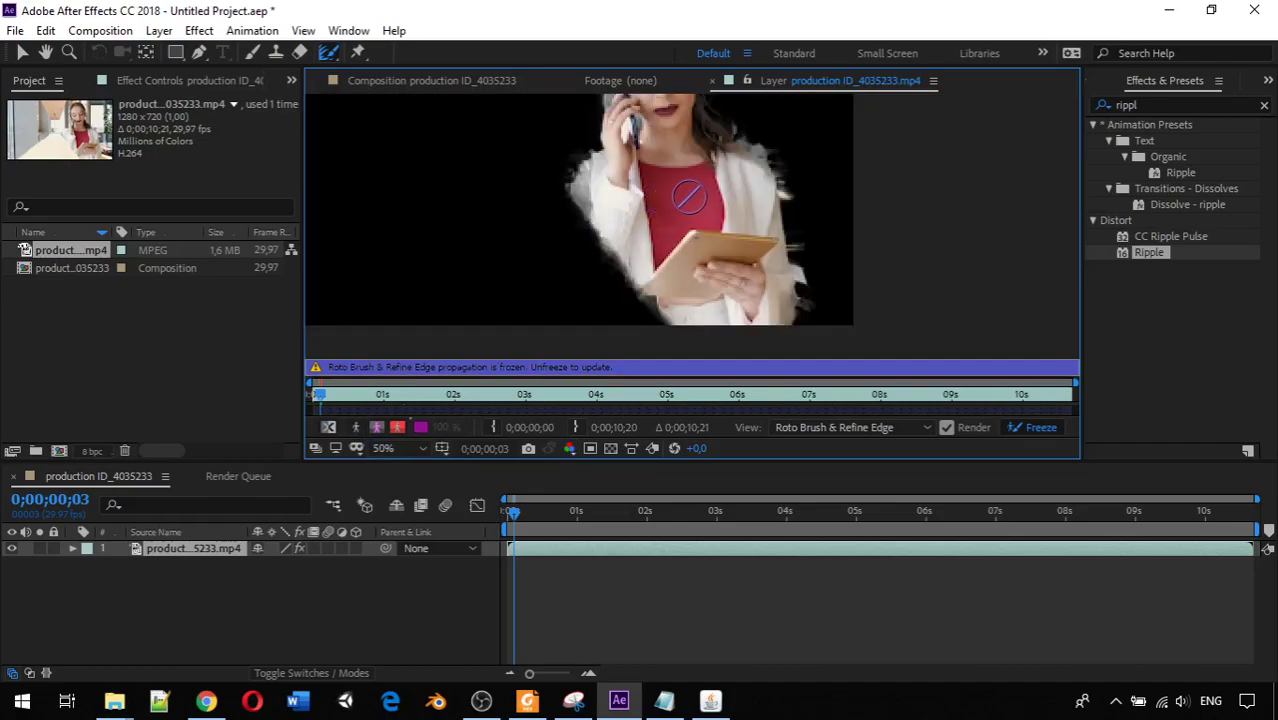
key("space")
mouse_move(672, 120)
left_mouse_down()
mouse_move(684, 375)
mouse_move(700, 190)
left_mouse_up()
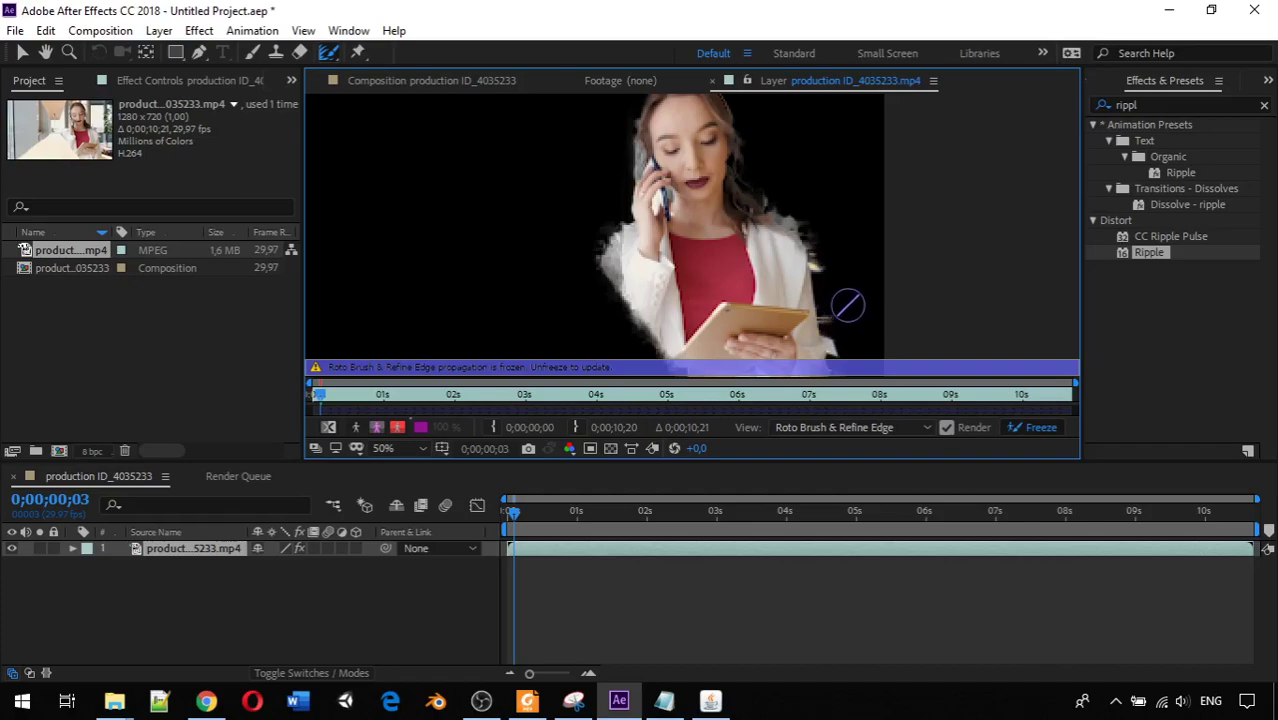
scroll(750, 300, "down", 1)
scroll(612, 257, "up", 1)
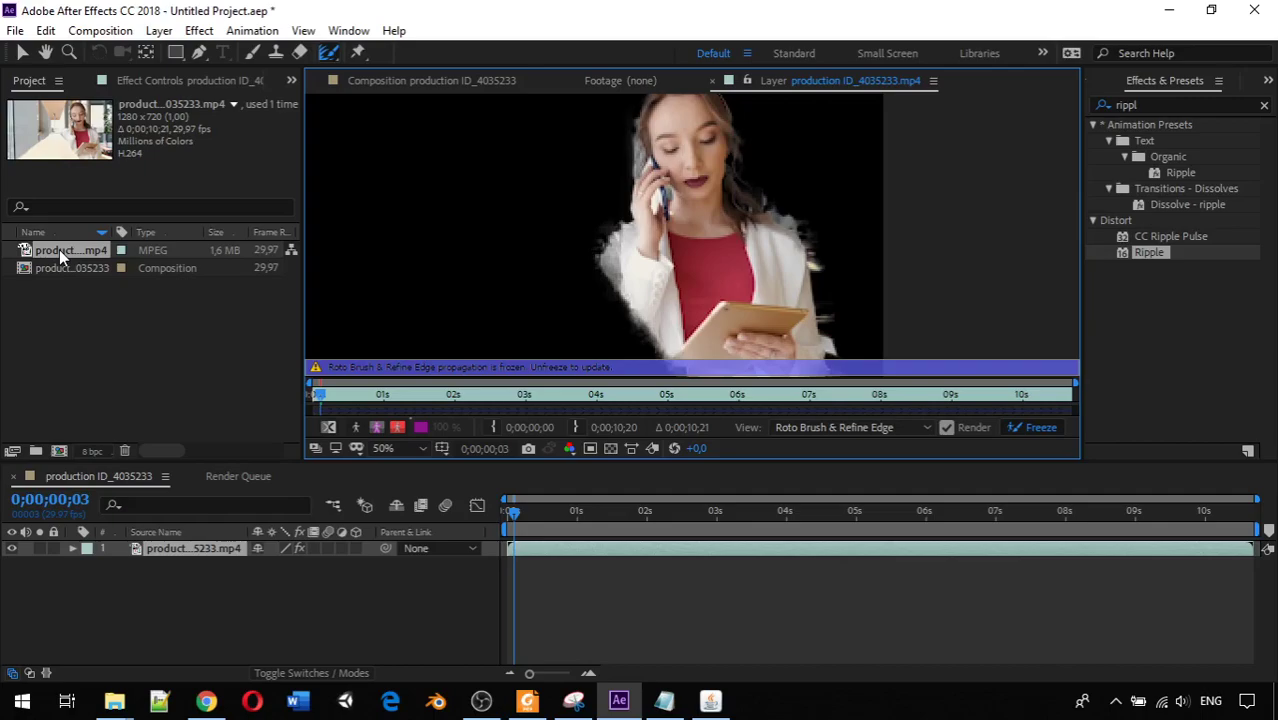
Place another copy of production ID_4035233.mp4 beneath the rotoscoped layer in the composition and select it
left_click_drag(59, 249, 82, 568)
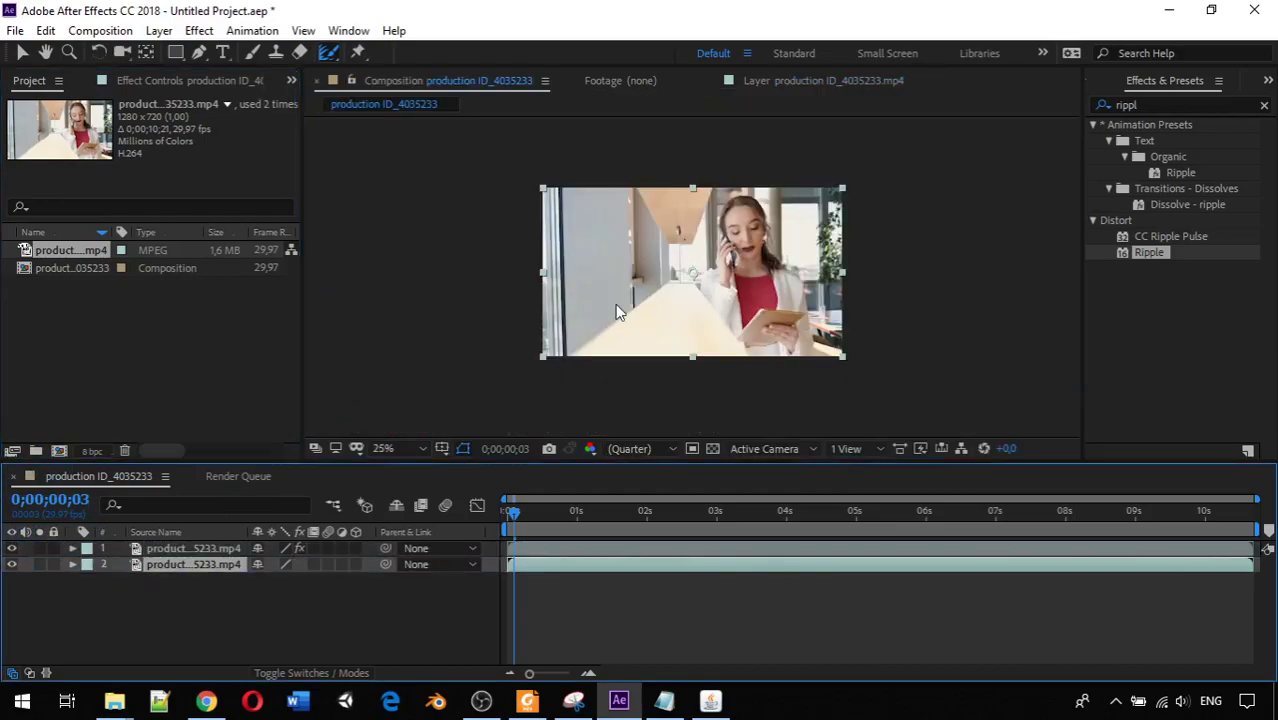
key("period")
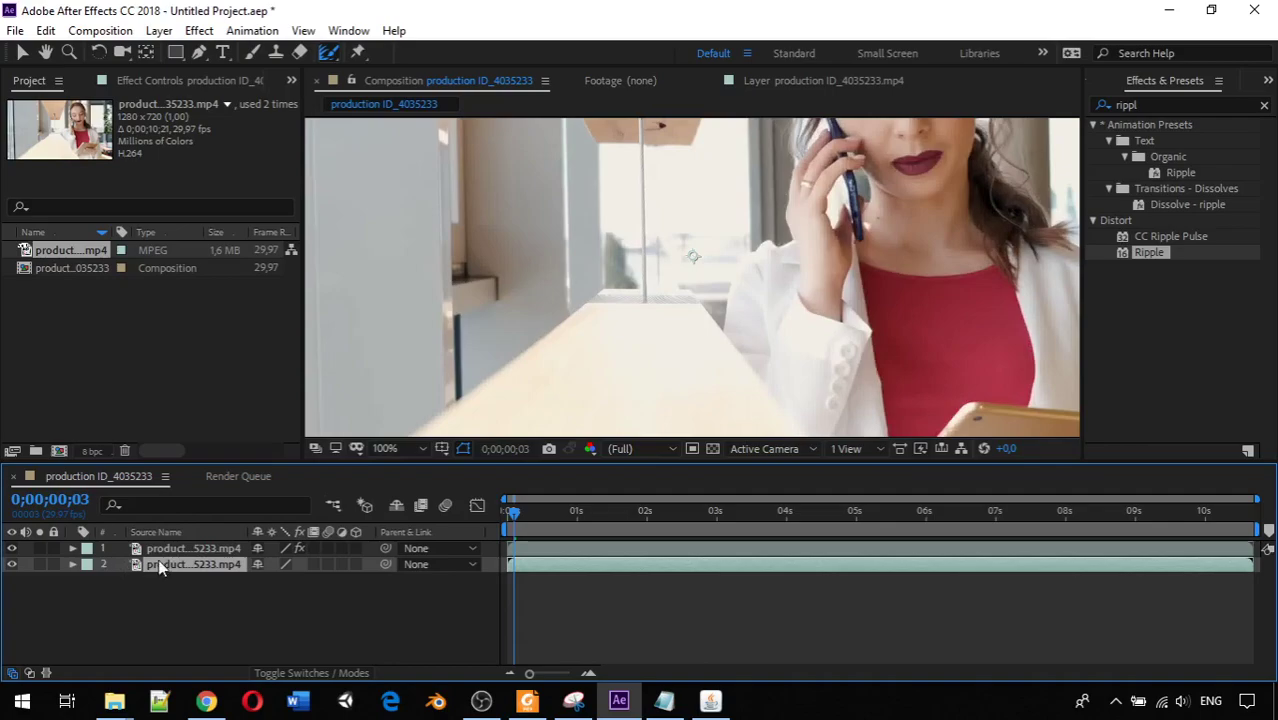
left_click(162, 550)
left_click(166, 566)
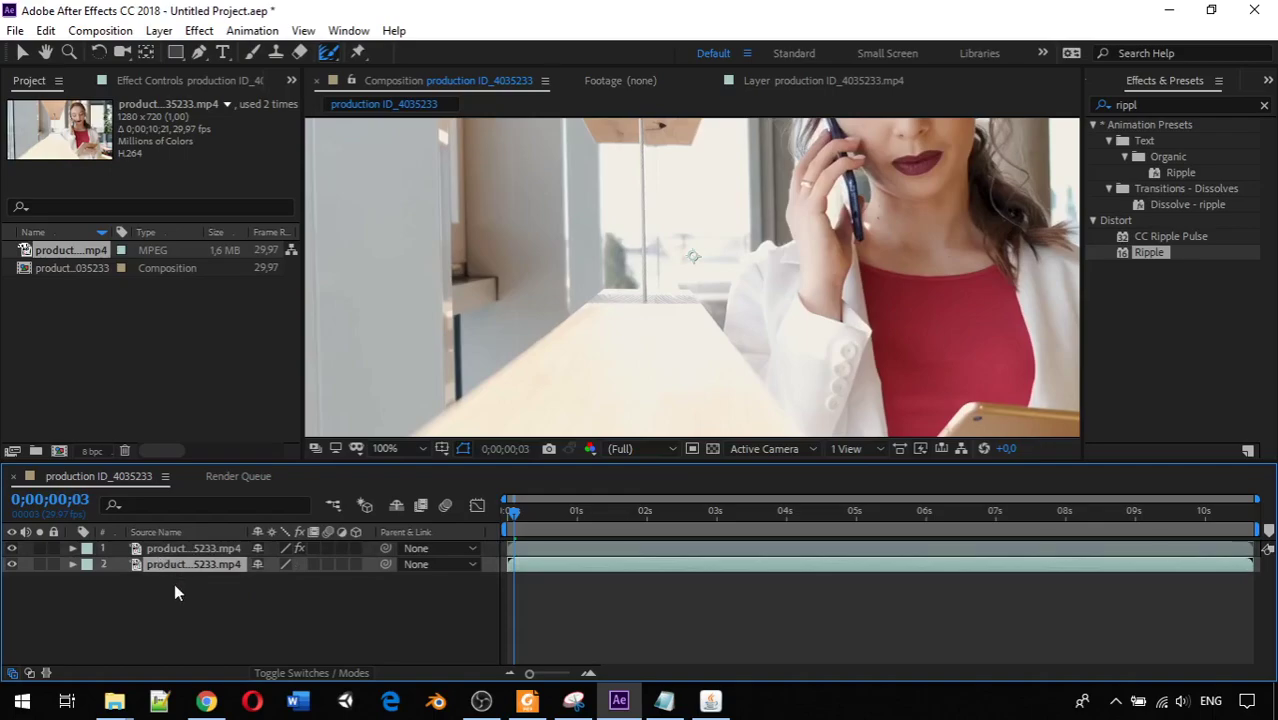
Create an adjustment layer between the rotoscoped layer and the plain footage copy
right_click(175, 590)
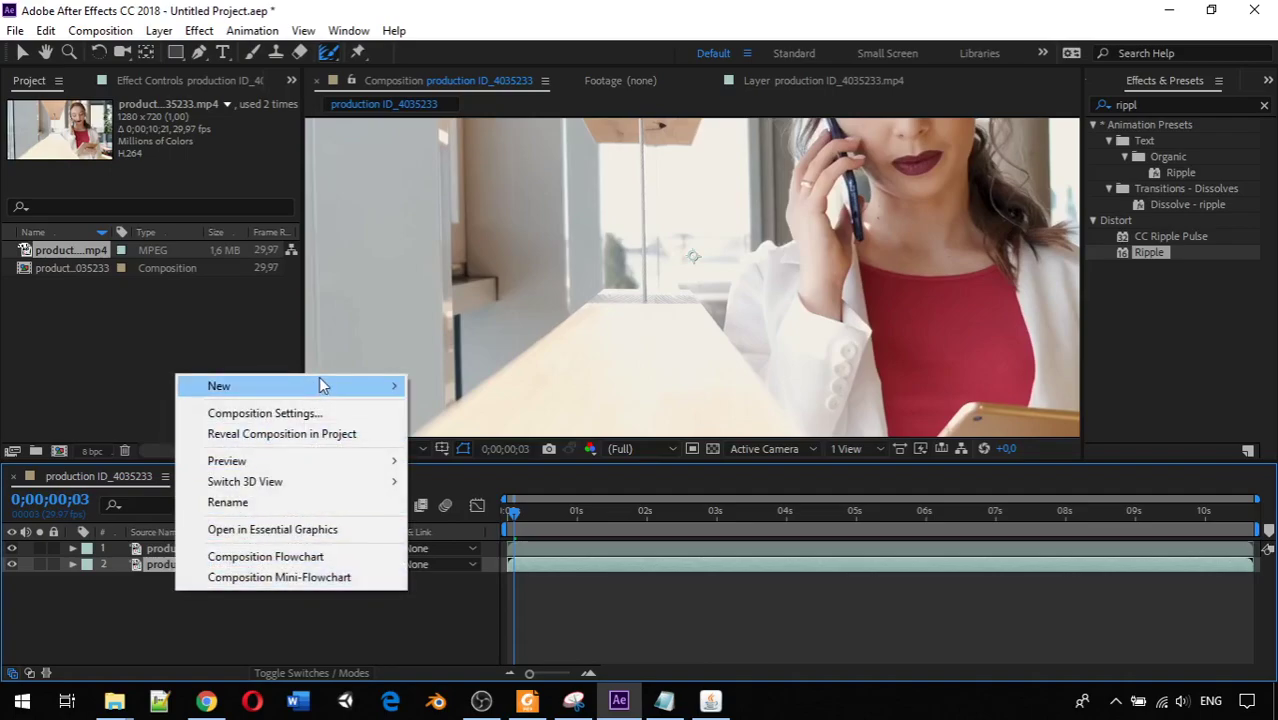
mouse_move(322, 386)
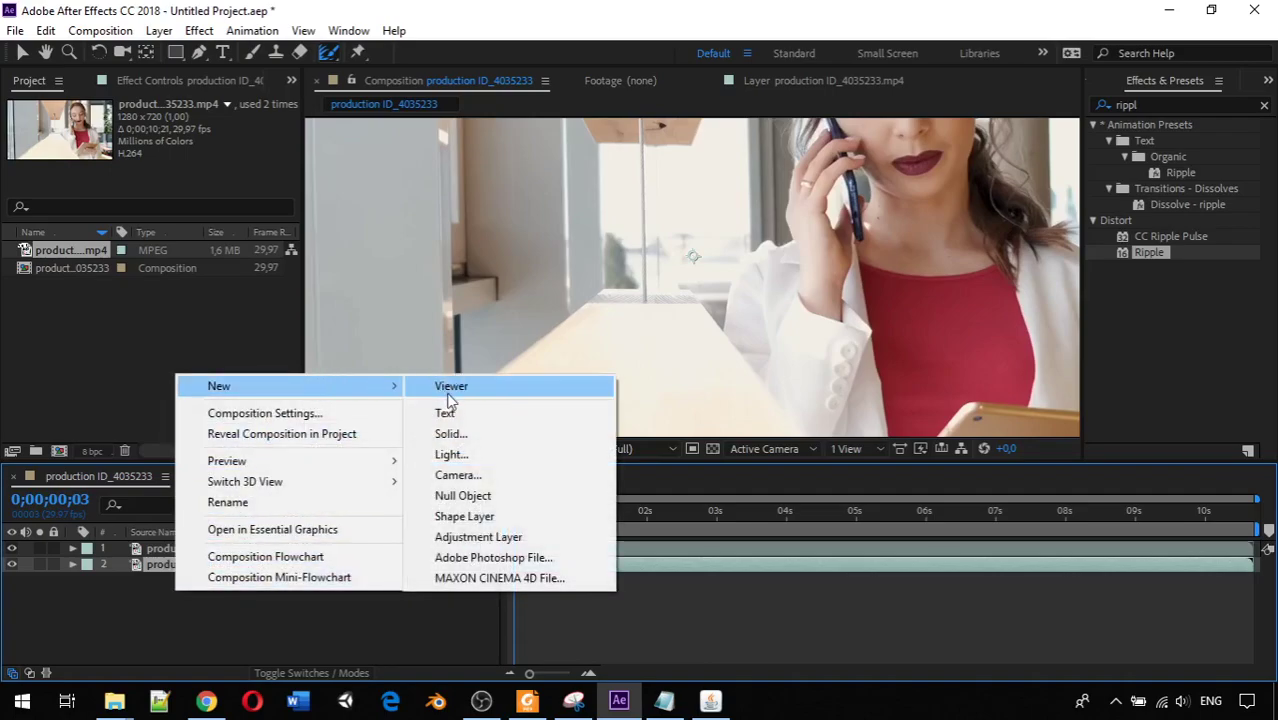
left_click(502, 537)
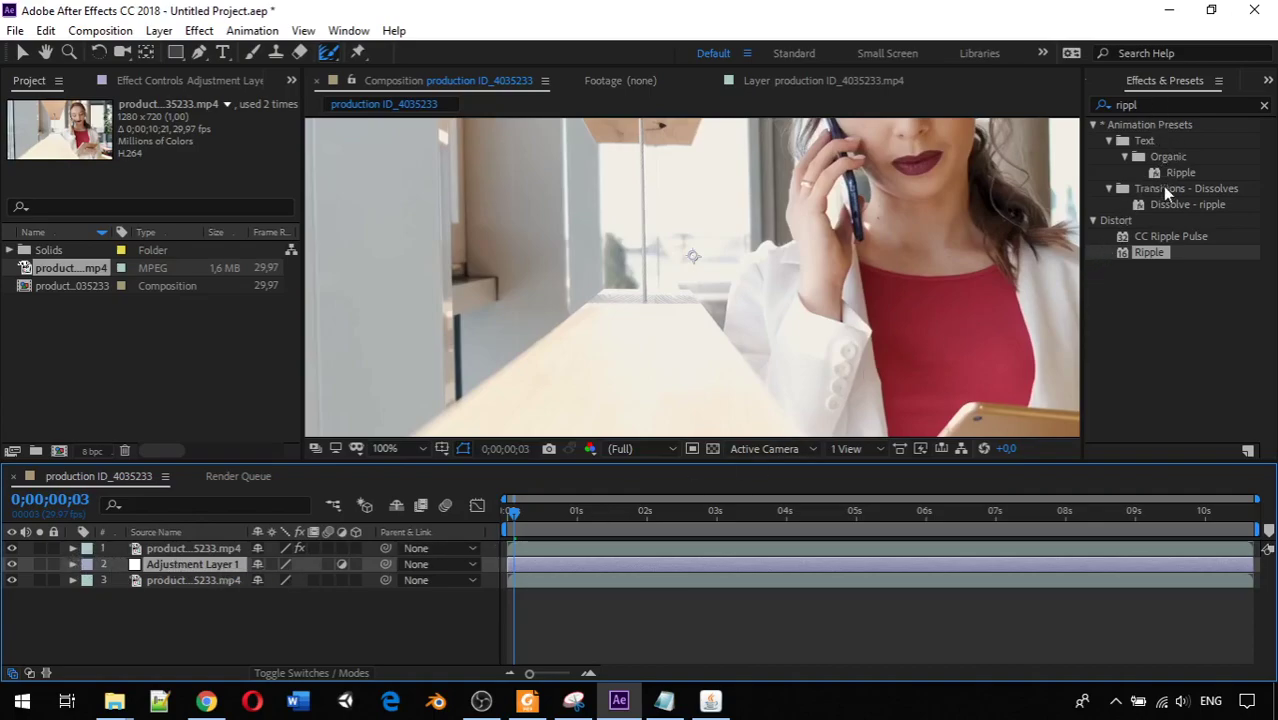
Search the effects for "contra" and apply Brightness & Contrast to the adjustment layer
double_click(1158, 106)
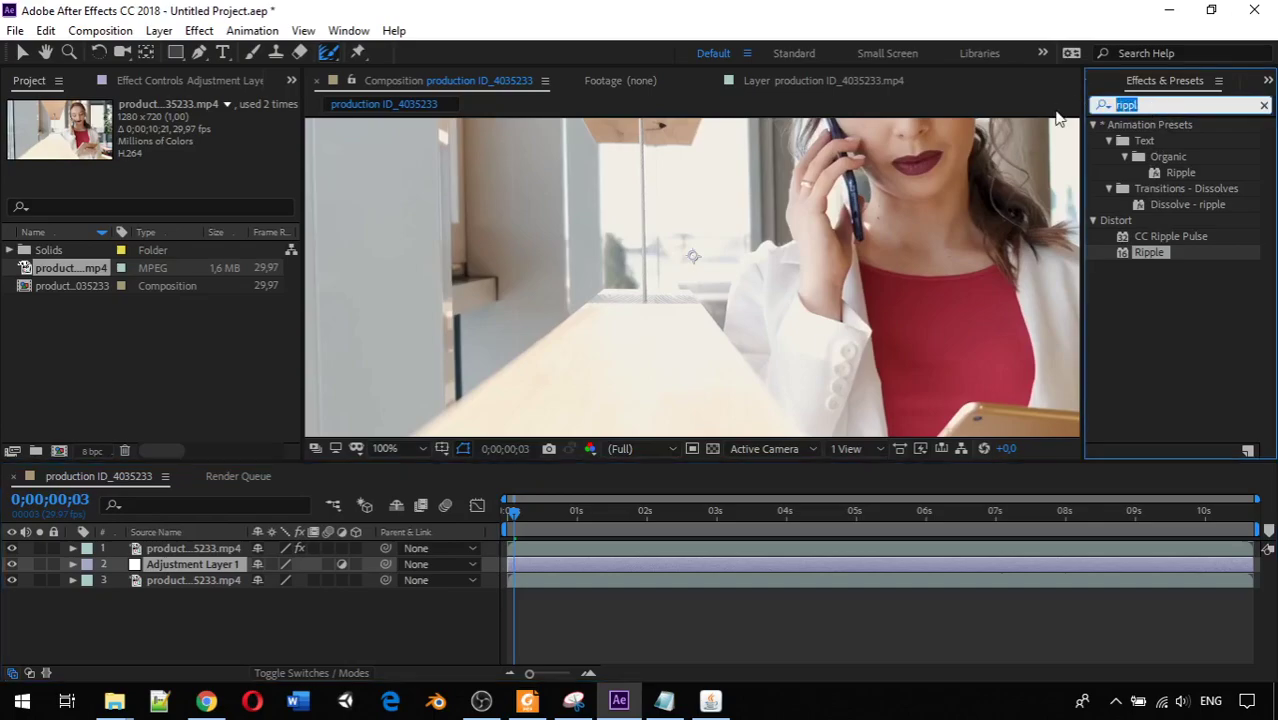
type("contra")
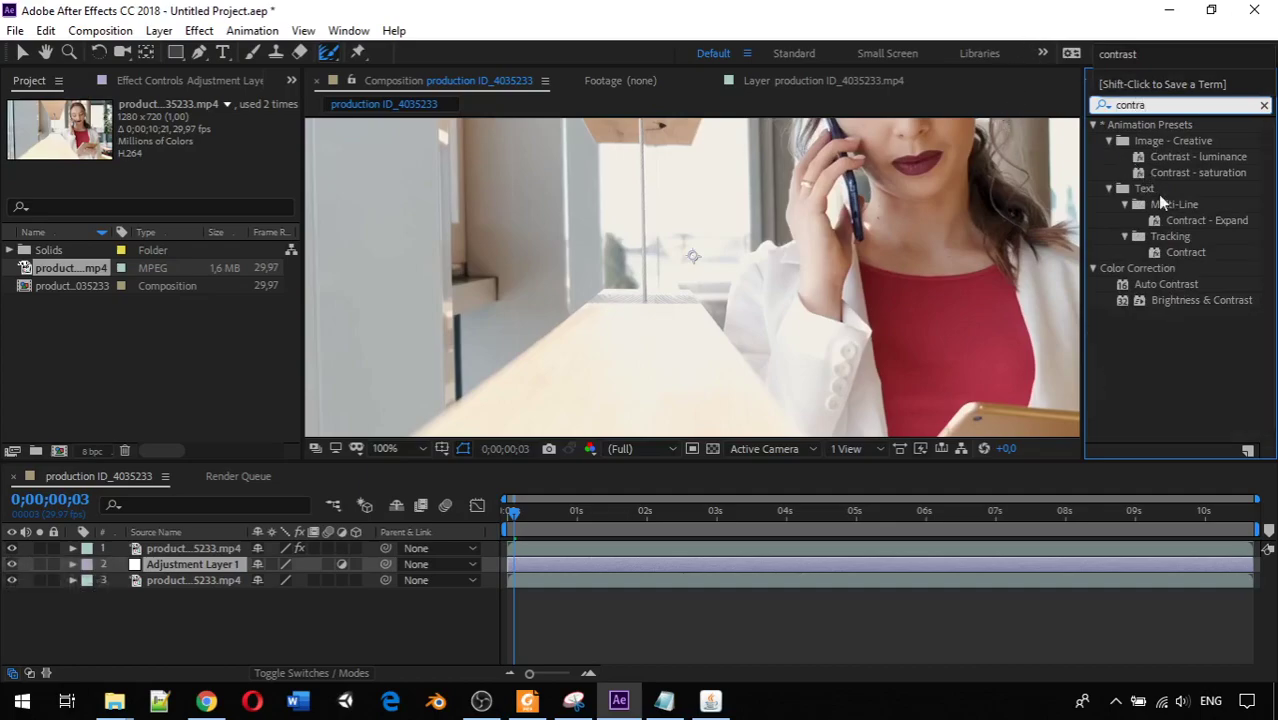
left_click(1208, 298)
left_click_drag(1208, 296, 209, 563)
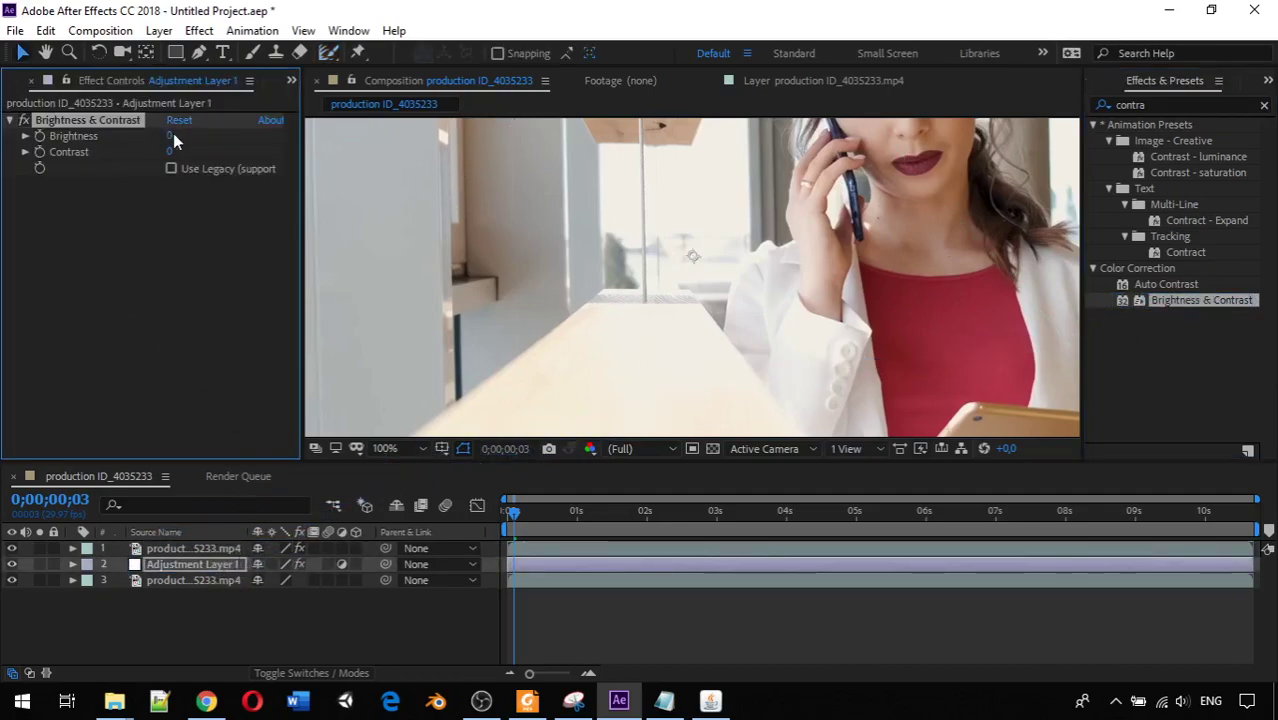
Lower the adjustment layer's Brightness to -148 to darken the background behind the woman
left_click_drag(173, 135, 34, 168)
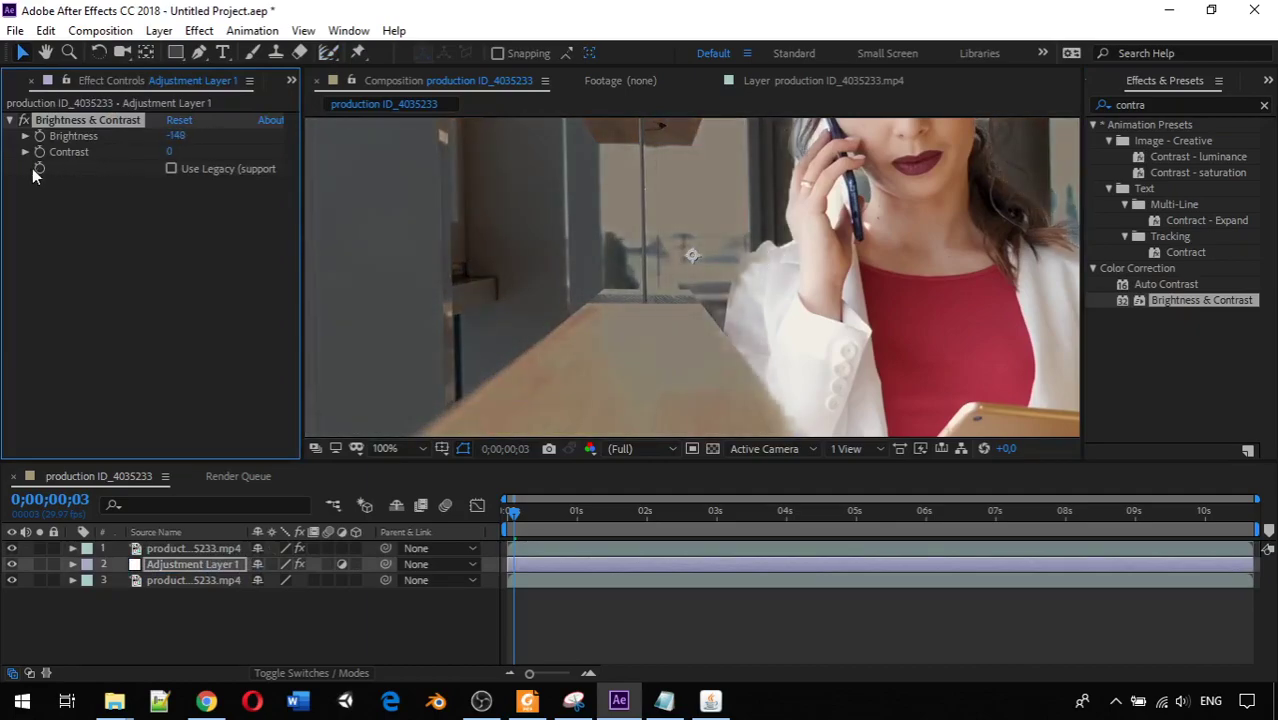
scroll(517, 231, "down", 3)
scroll(527, 233, "up", 3)
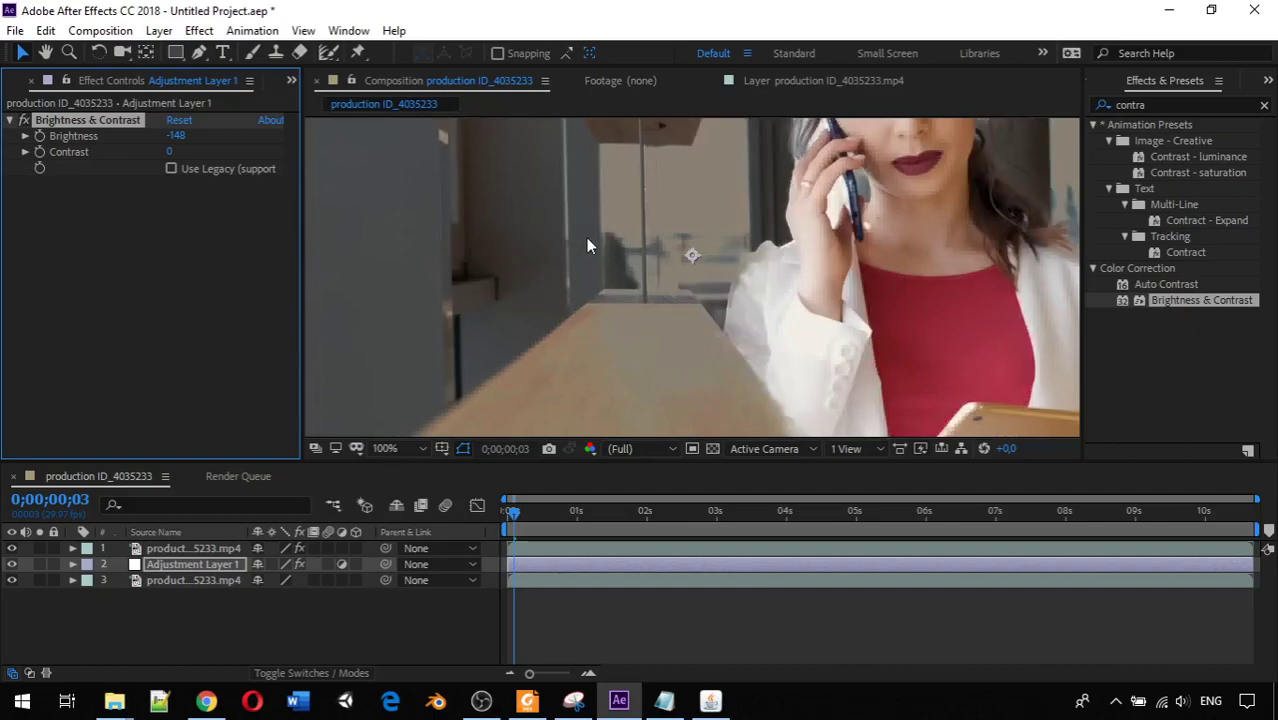
scroll(586, 237, "up", 2)
scroll(575, 250, "down", 1)
scroll(579, 252, "down", 3)
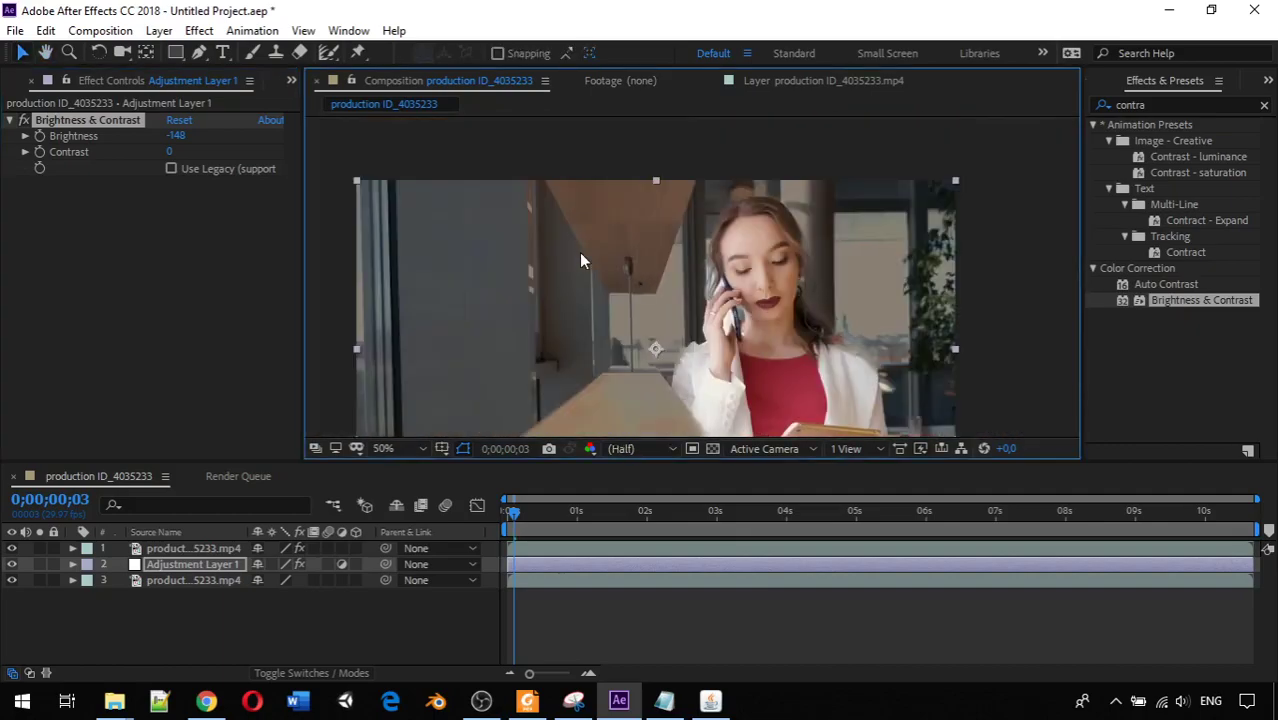
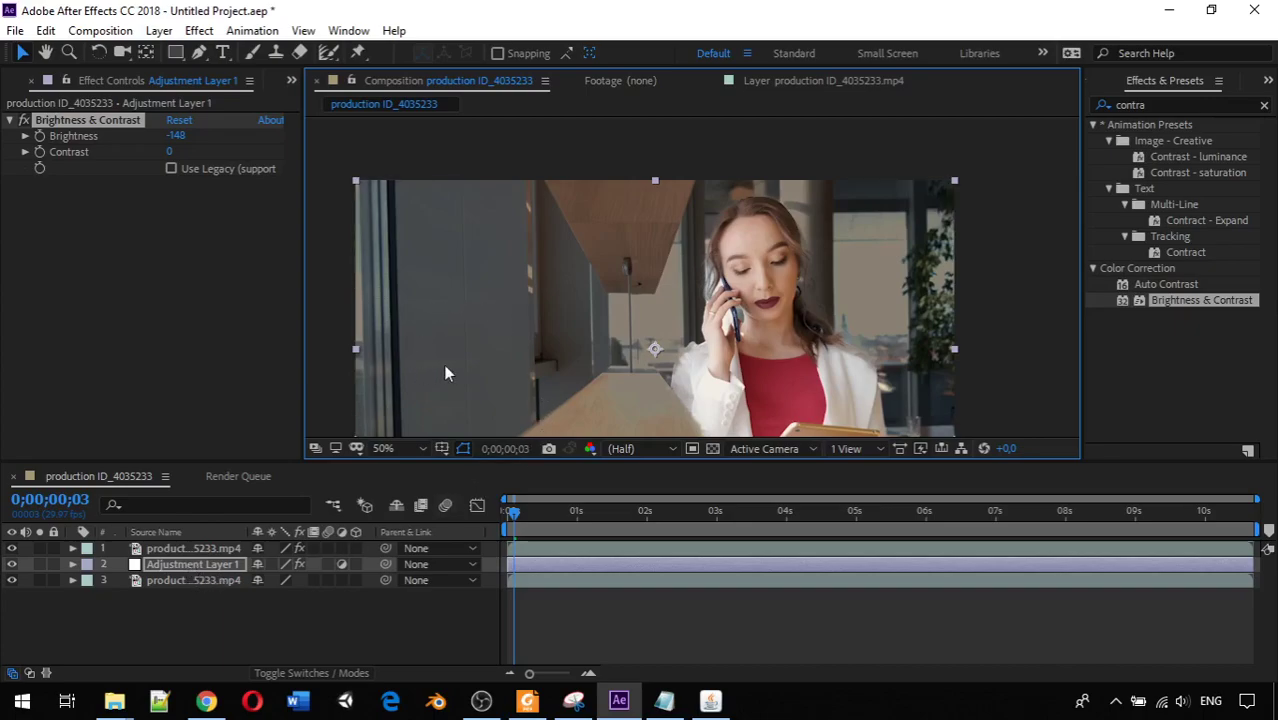
key("comma")
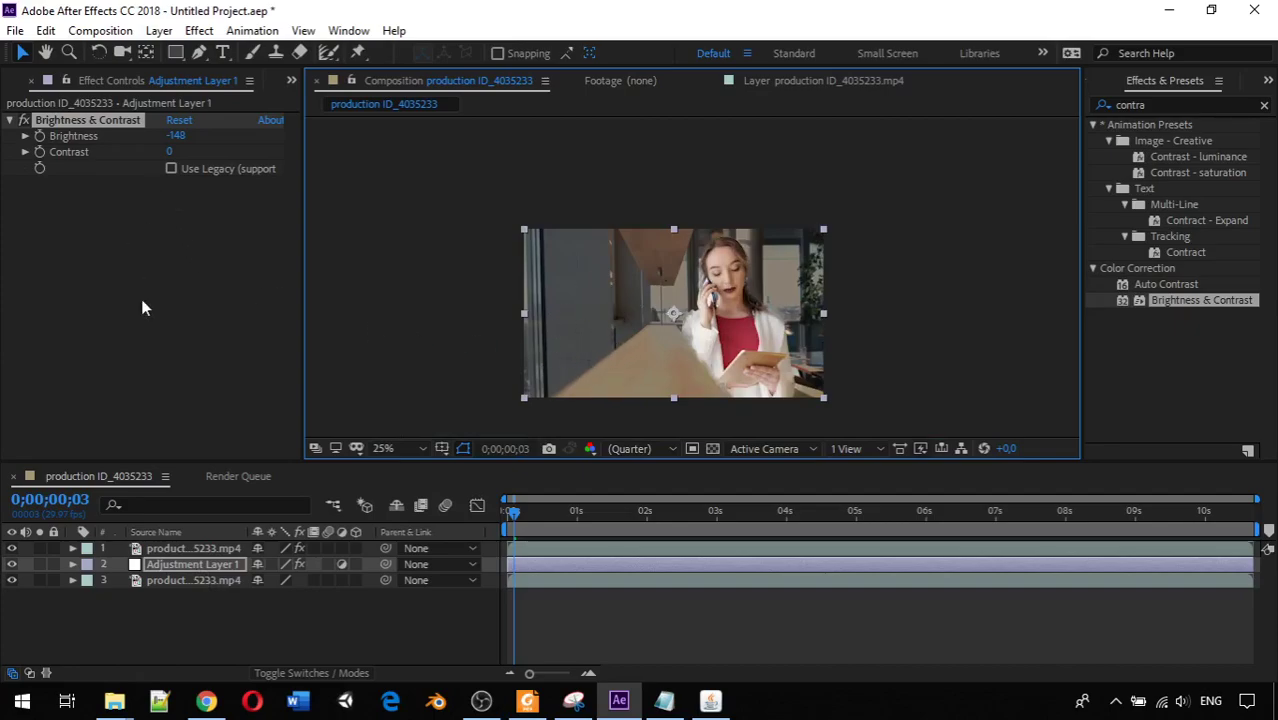
Try the rotoscoped layer below the adjustment layer and the plain footage above it, restoring the layer order each time
left_click(202, 547)
left_click_drag(202, 546, 206, 567)
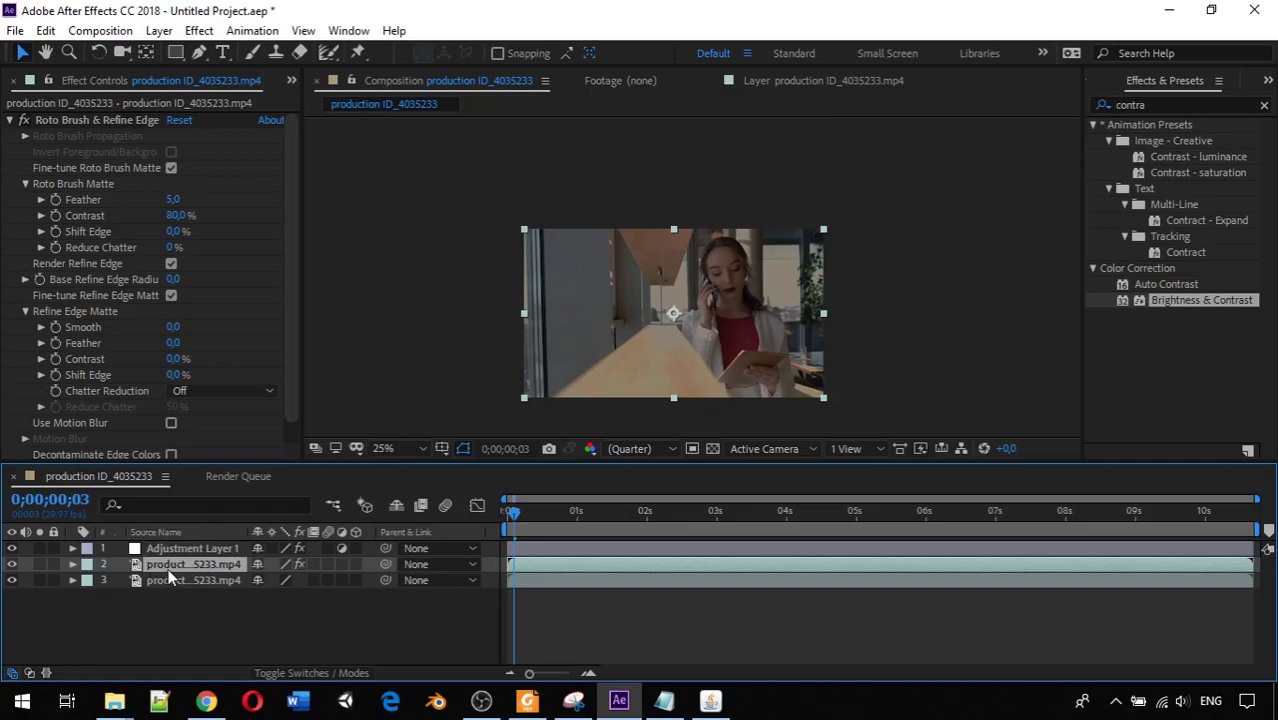
left_click_drag(168, 568, 178, 545)
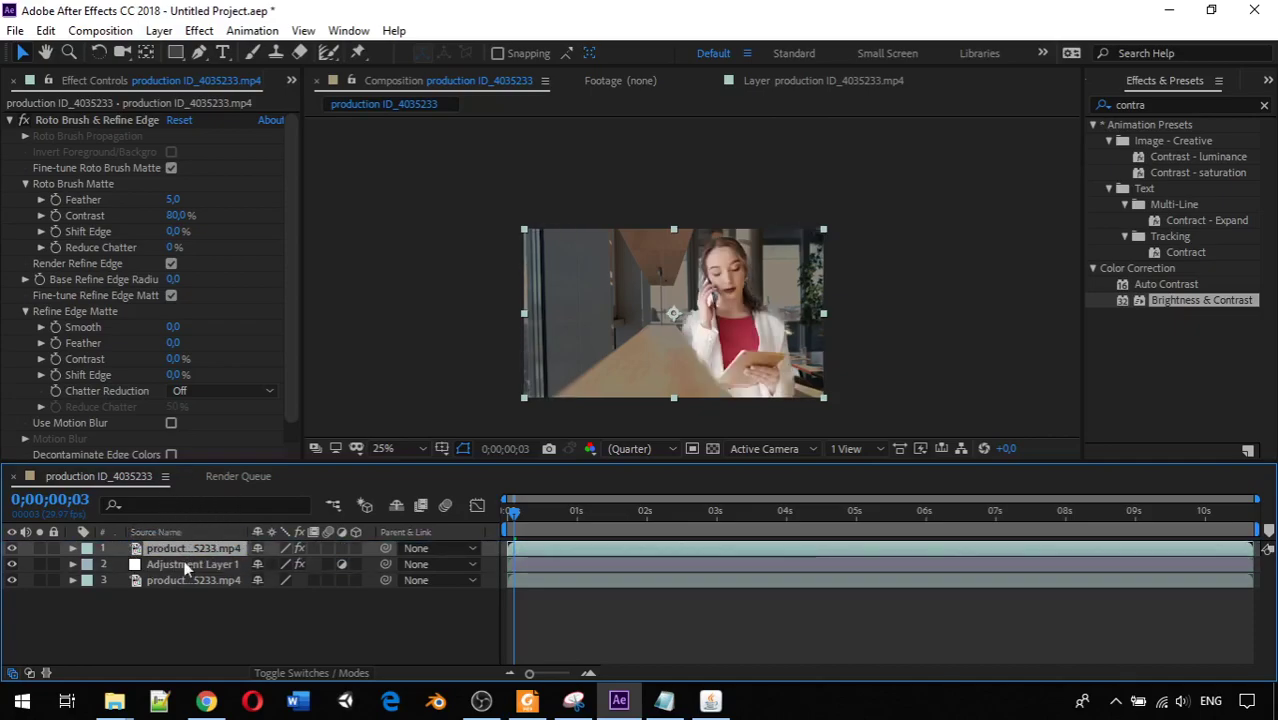
left_click(162, 582)
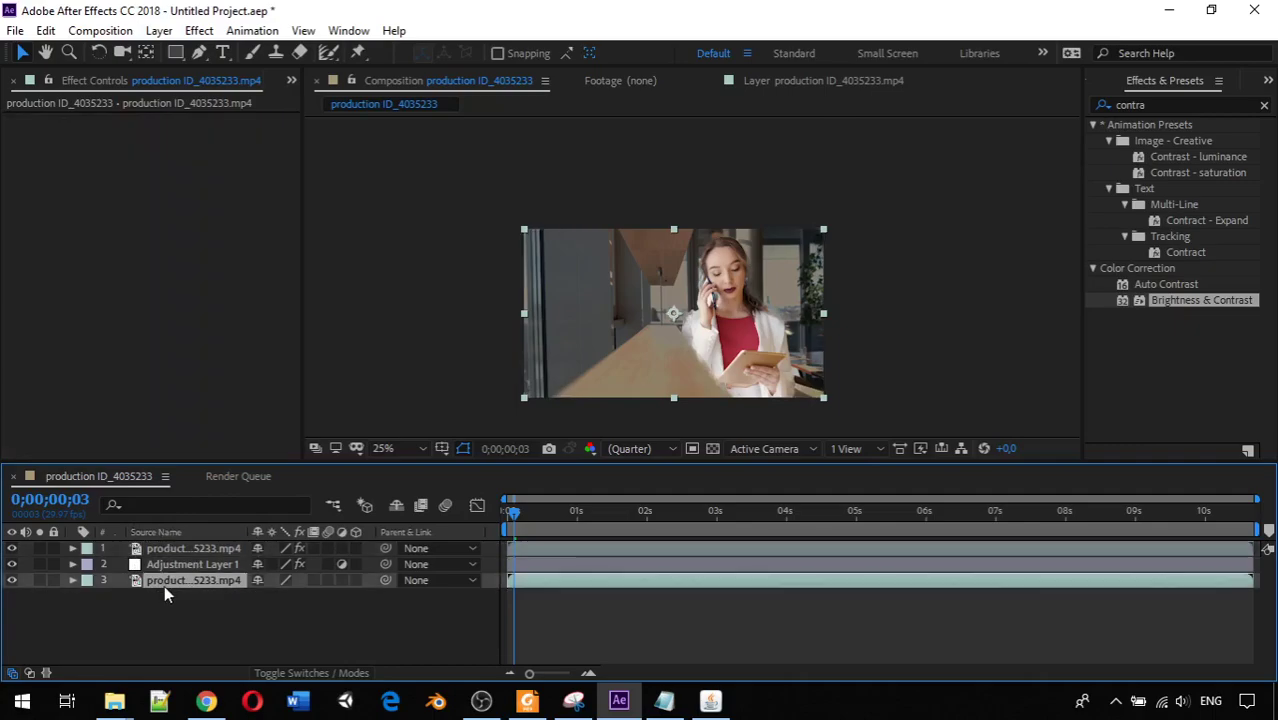
left_click_drag(166, 583, 169, 566)
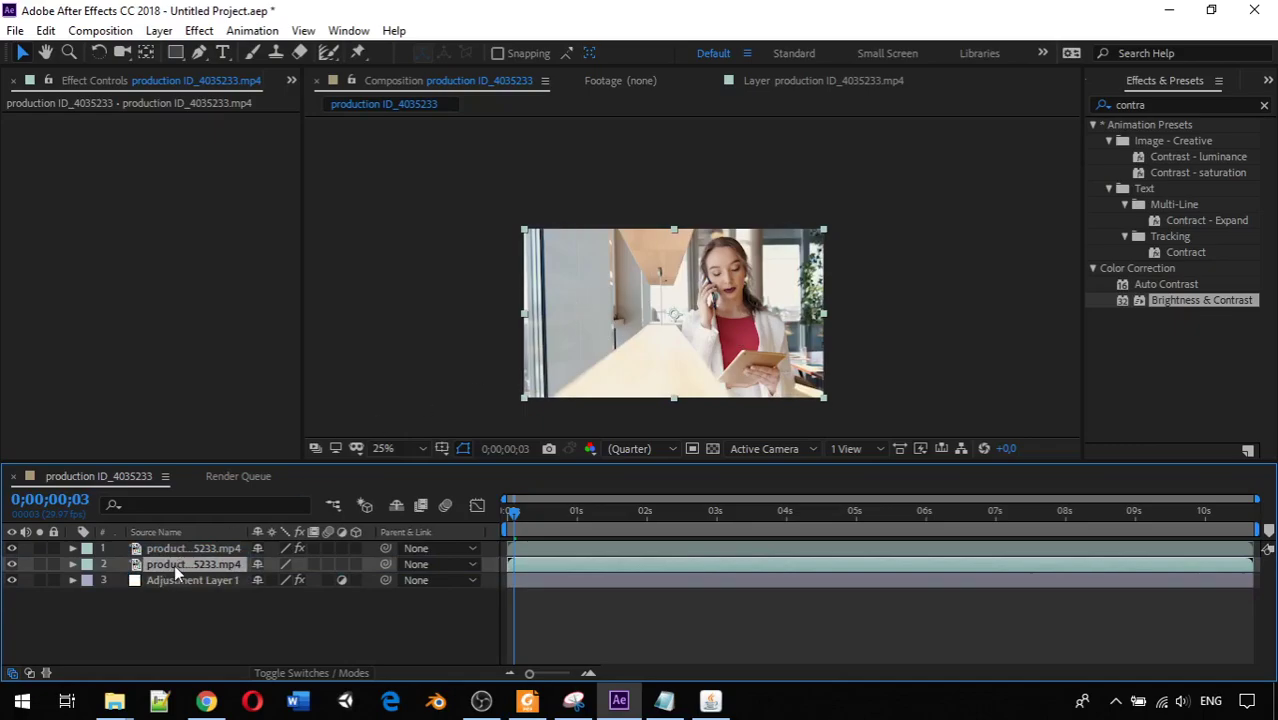
left_click_drag(174, 564, 183, 593)
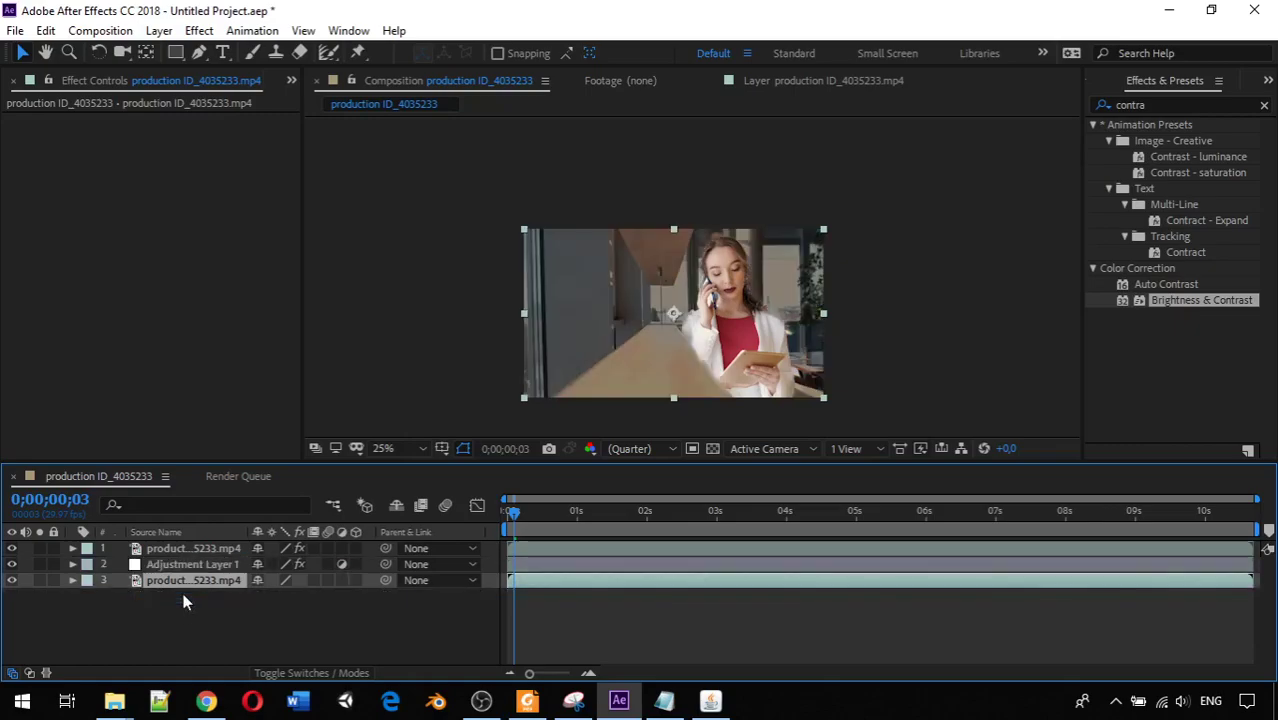
Delete the adjustment layer so only the rotoscoped layer and the plain footage copy remain in the composition
key("slash")
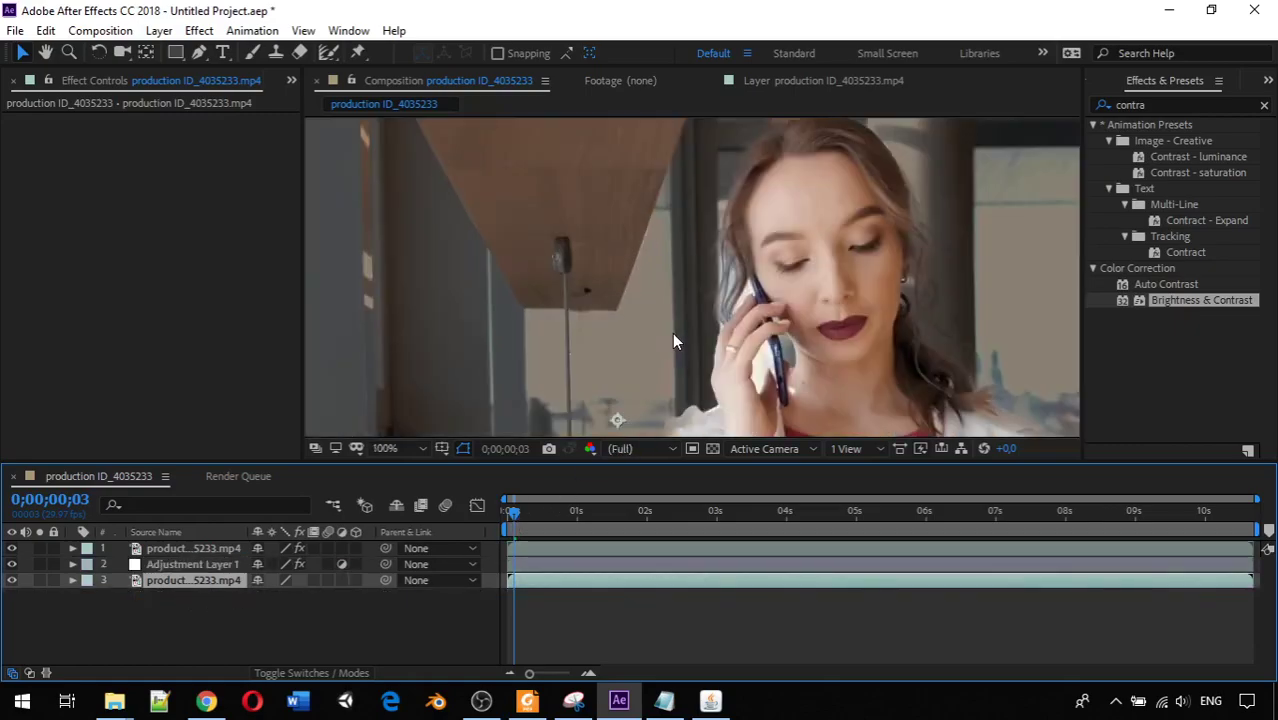
key("comma")
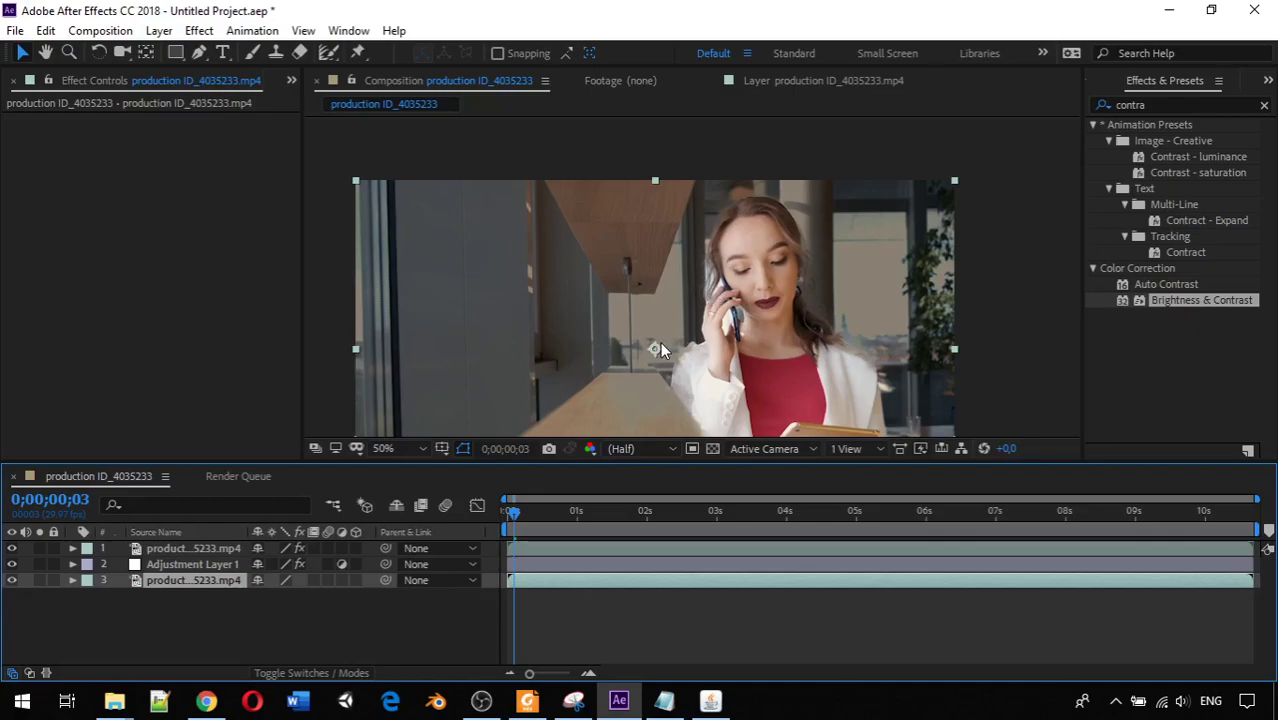
left_click(201, 564)
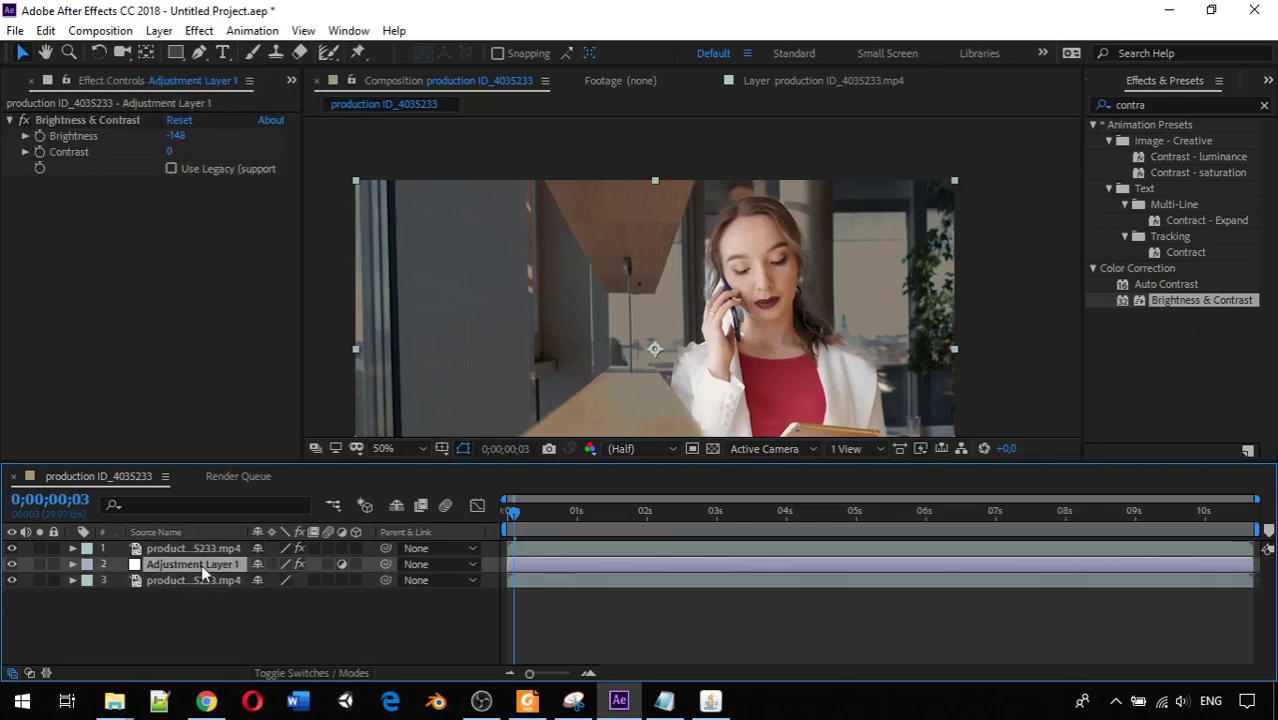
key("Delete")
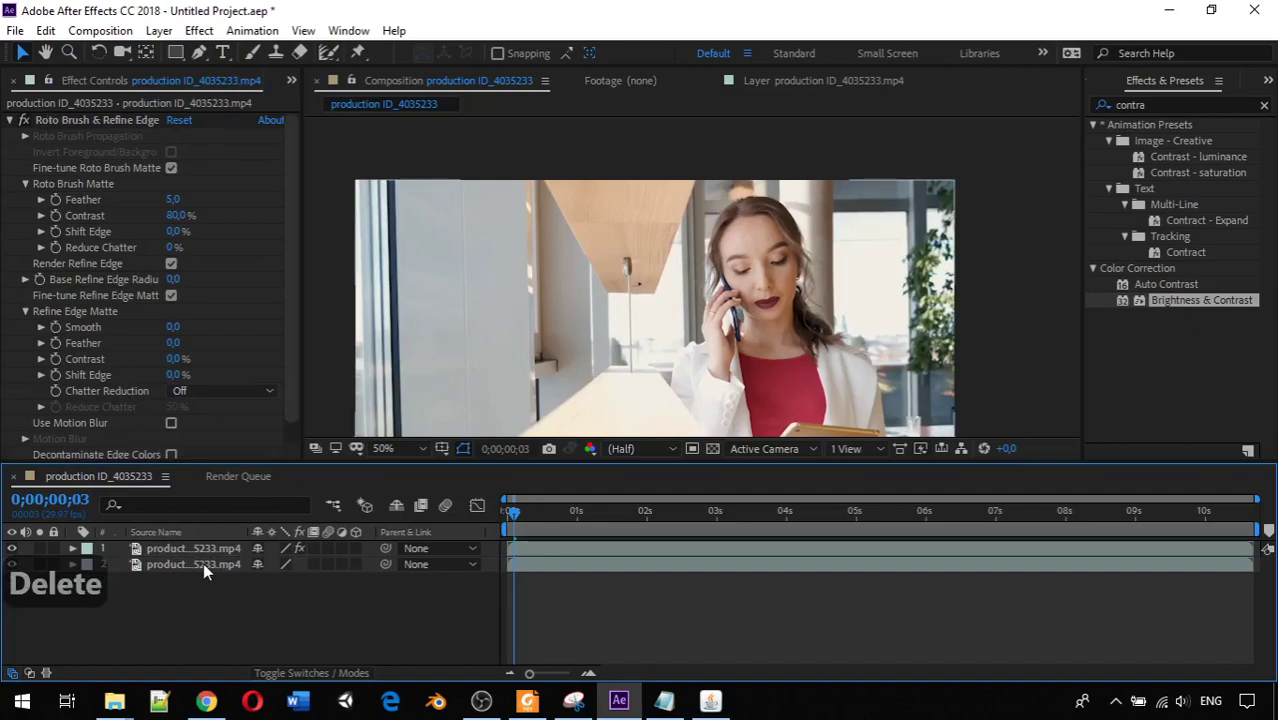
scroll(336, 359, "down", 4)
scroll(456, 345, "up", 4)
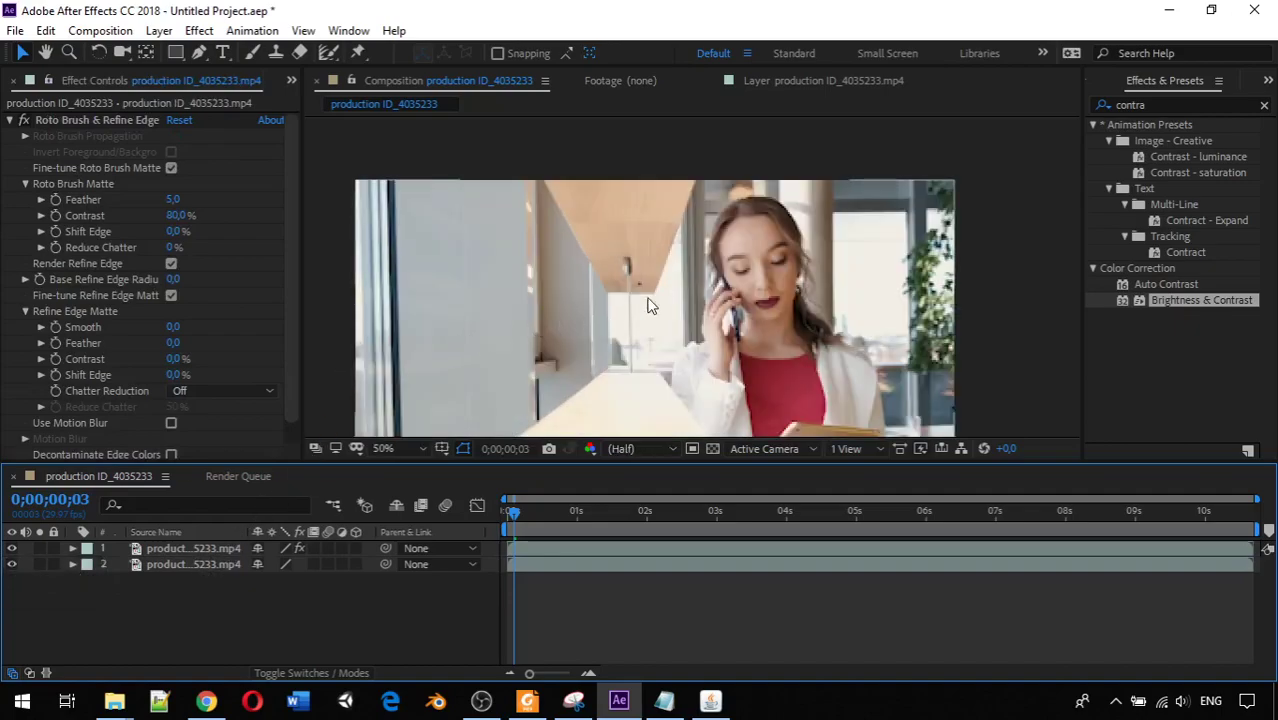
scroll(875, 267, "down", 2)
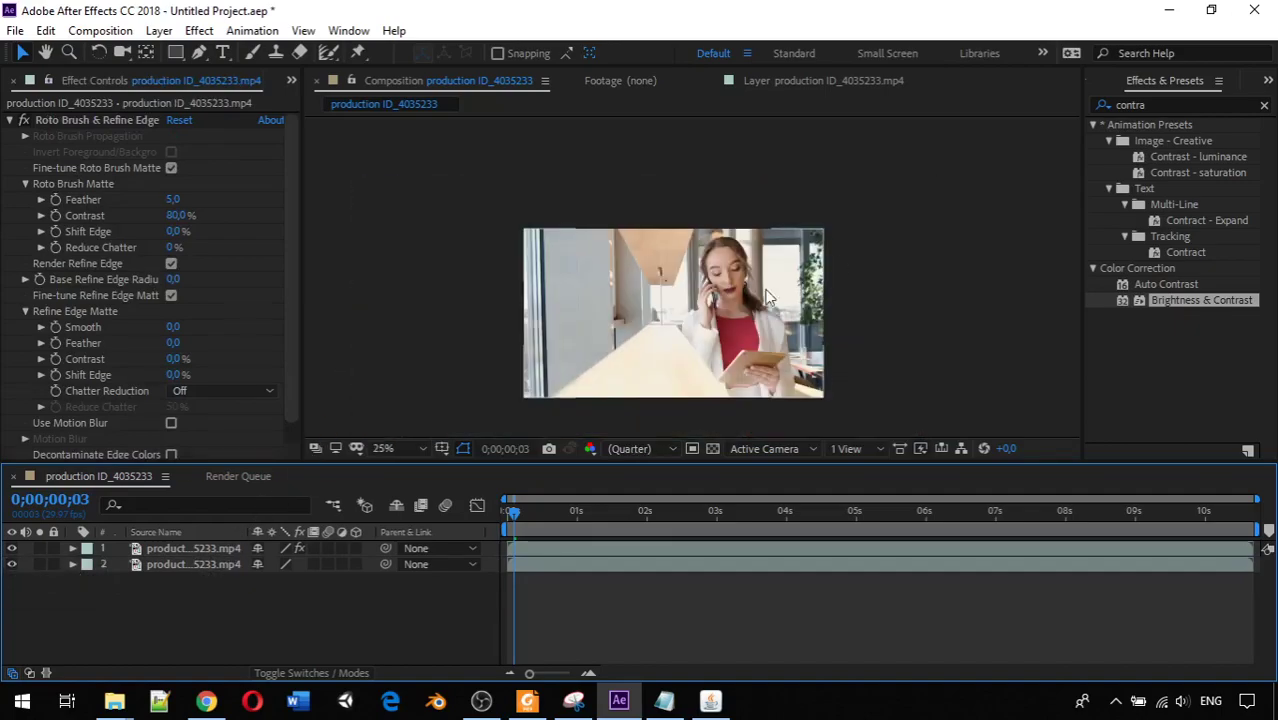
right_click(171, 627)
left_click(119, 599)
Switch to the Opera browser and open google.com
mouse_move(206, 700)
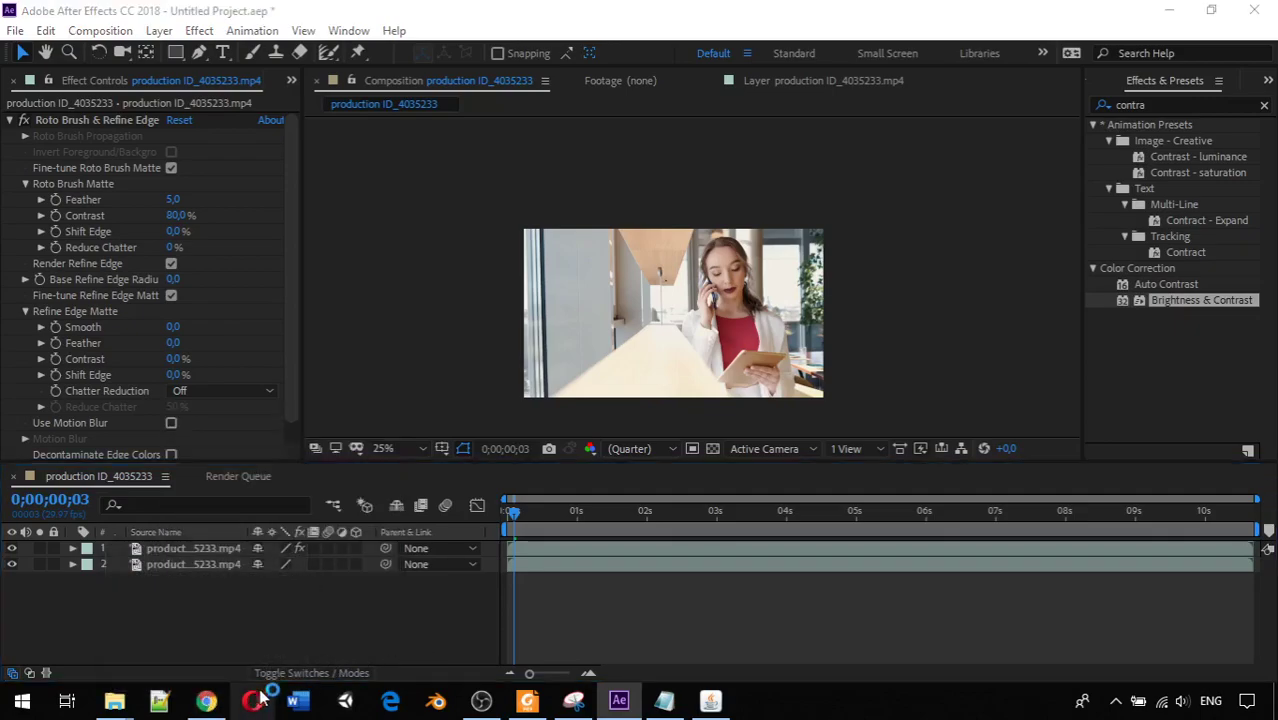
key("super+4")
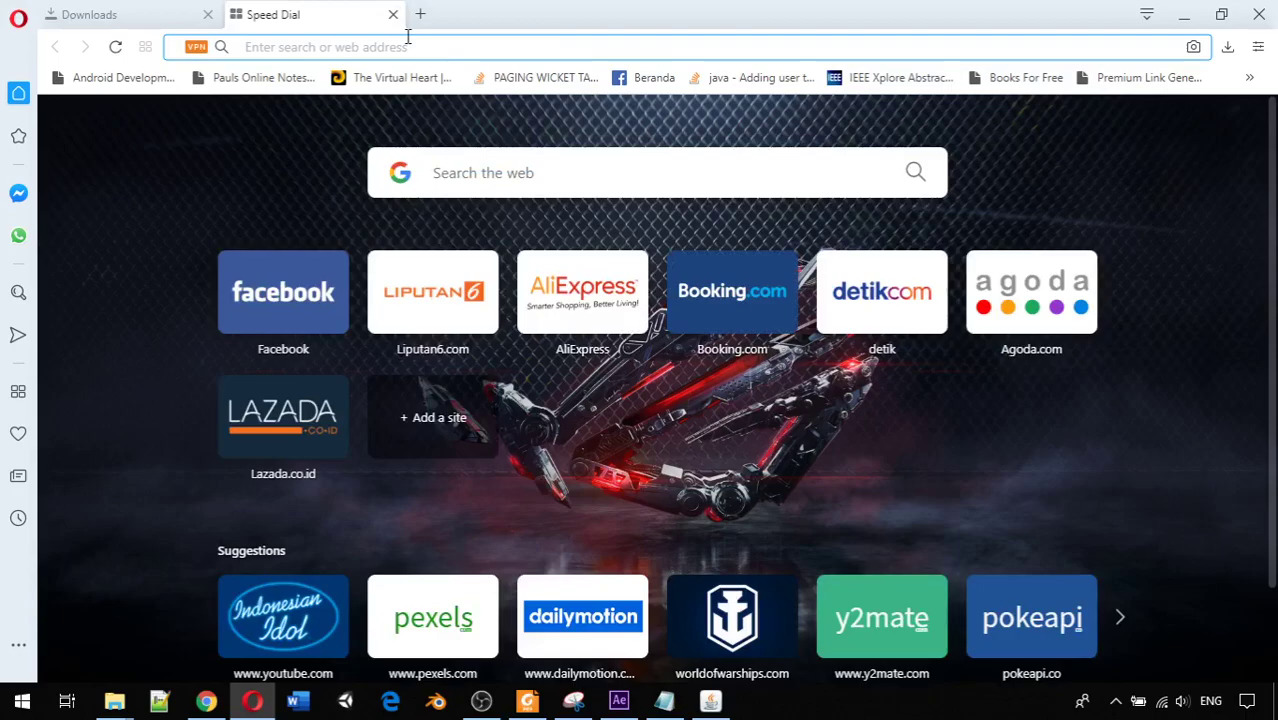
type("go")
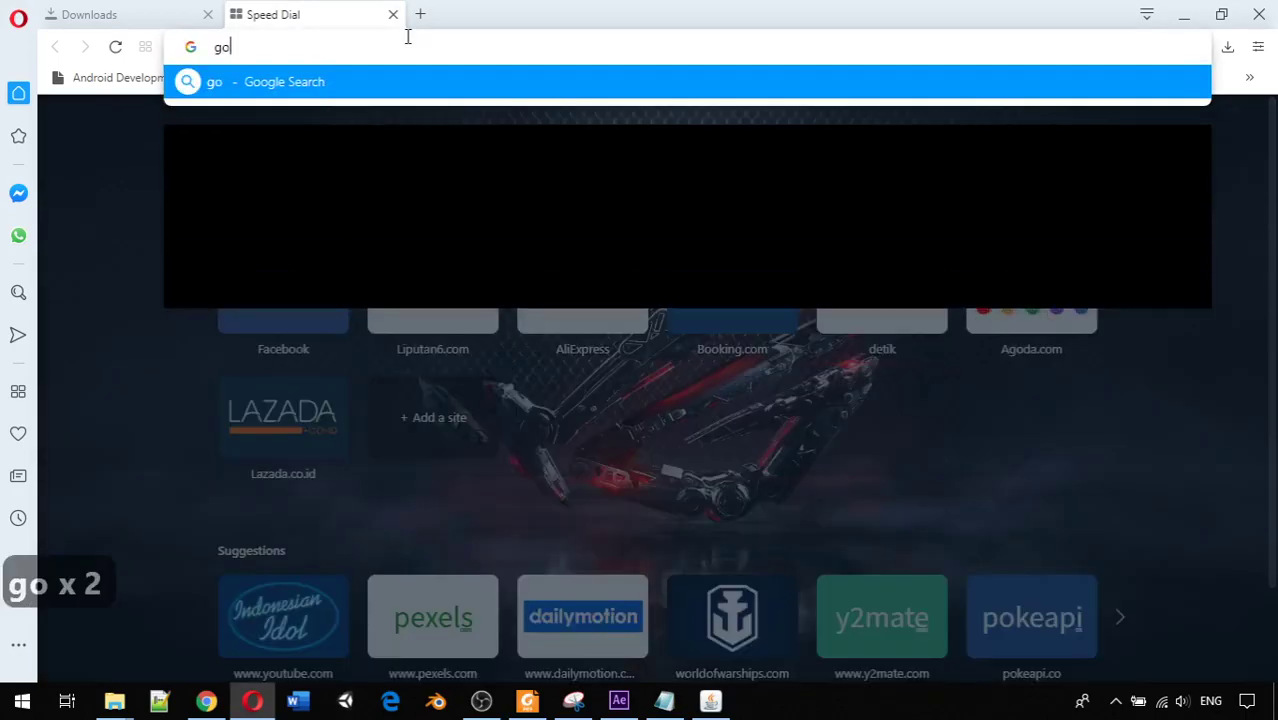
type("ogle.com")
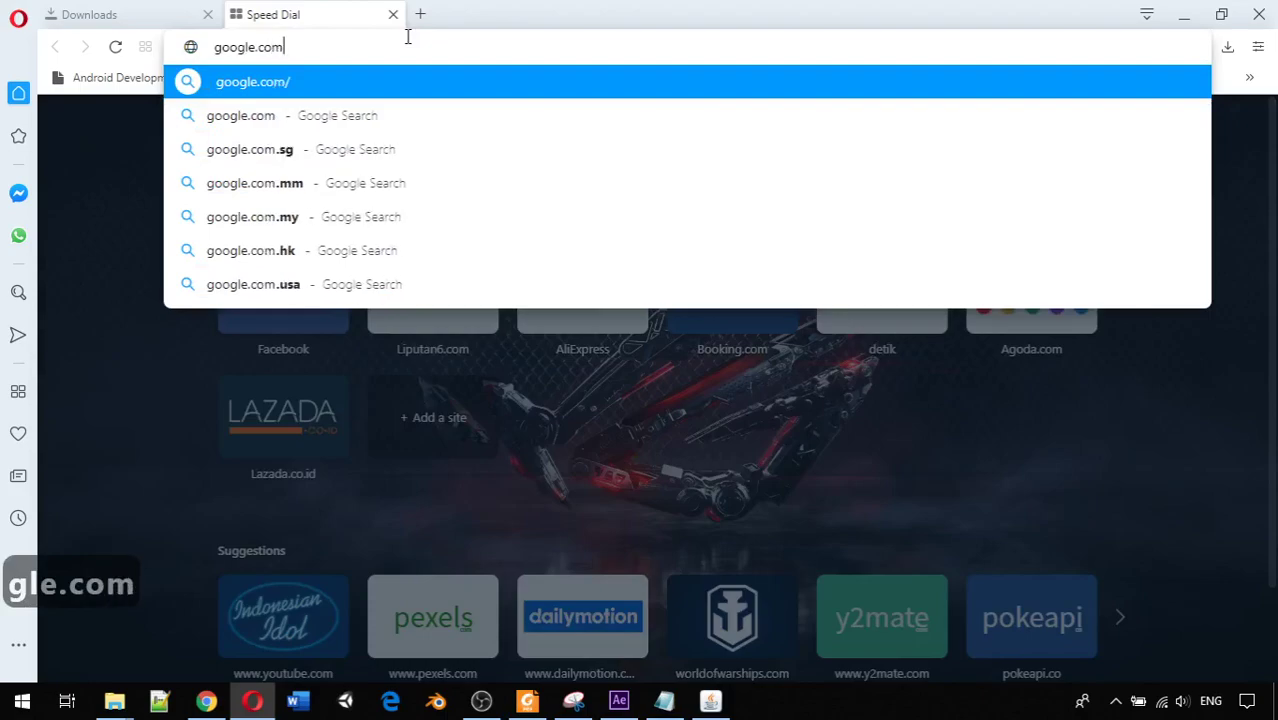
key("Return")
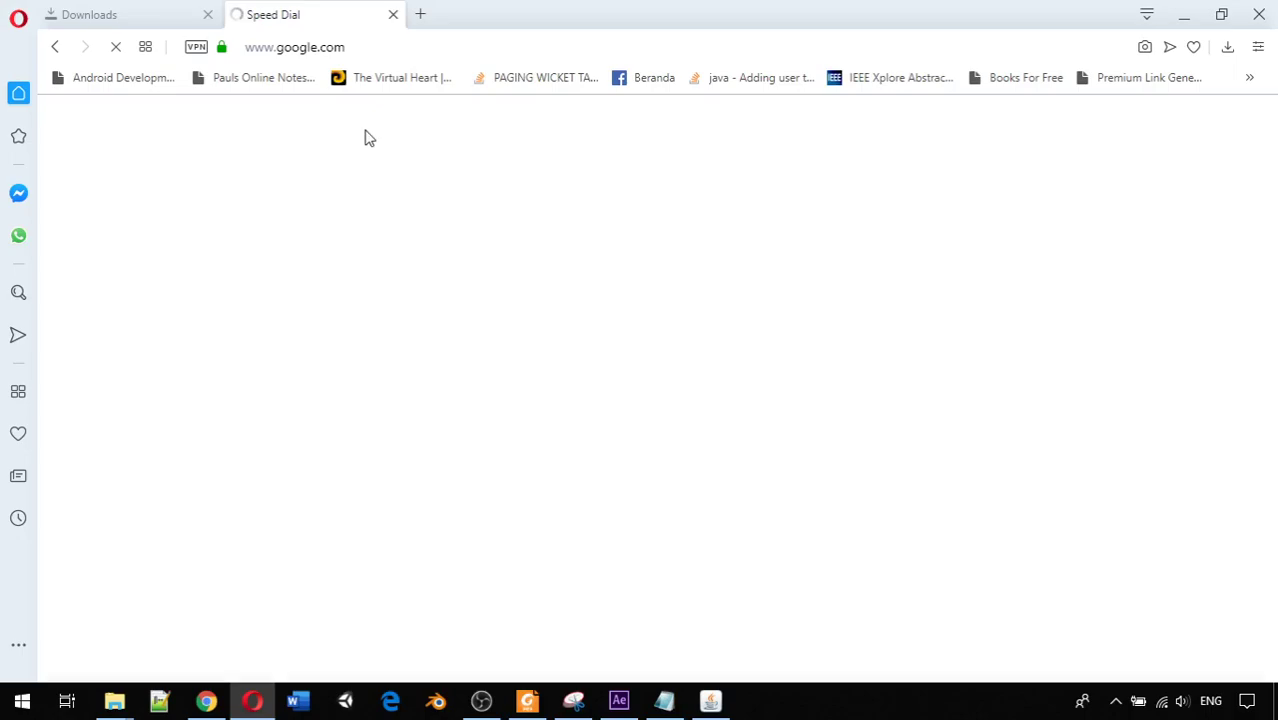
Search Google for "apple keyboard ipad" and look through the results
left_click(527, 371)
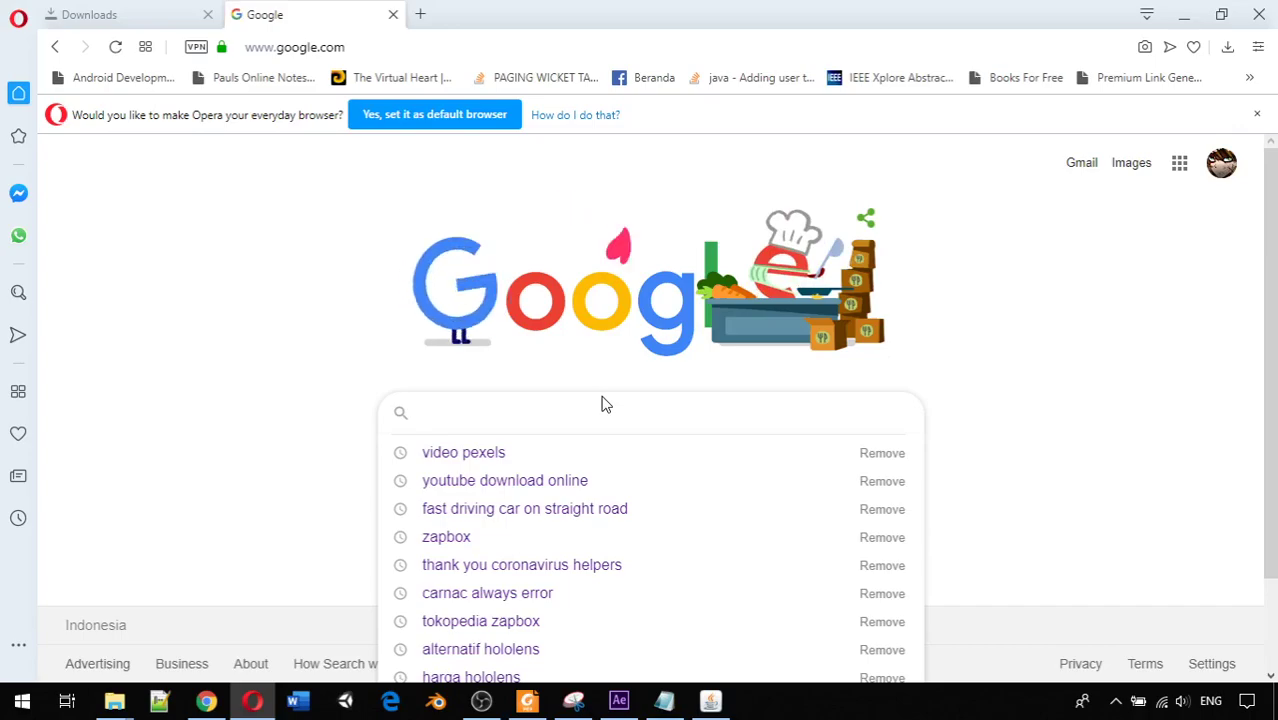
type("apple ")
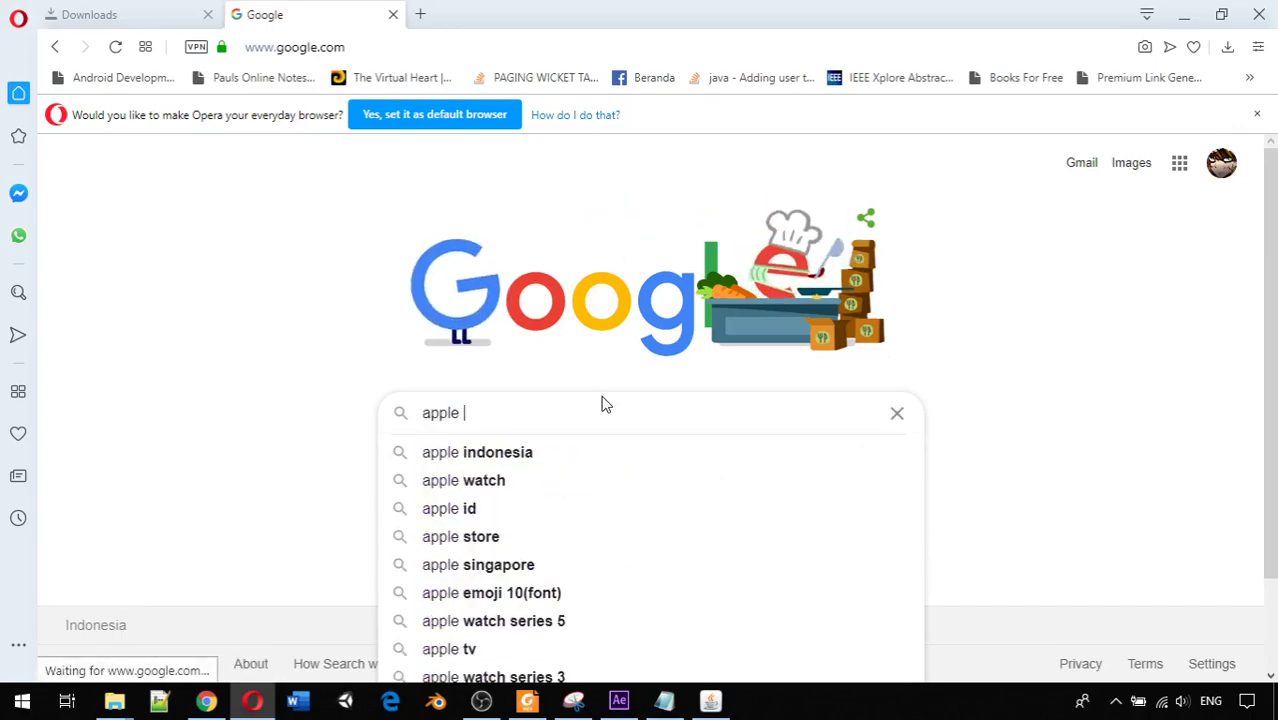
type("keybo")
key("BackSpace")
key("BackSpace")
type("word")
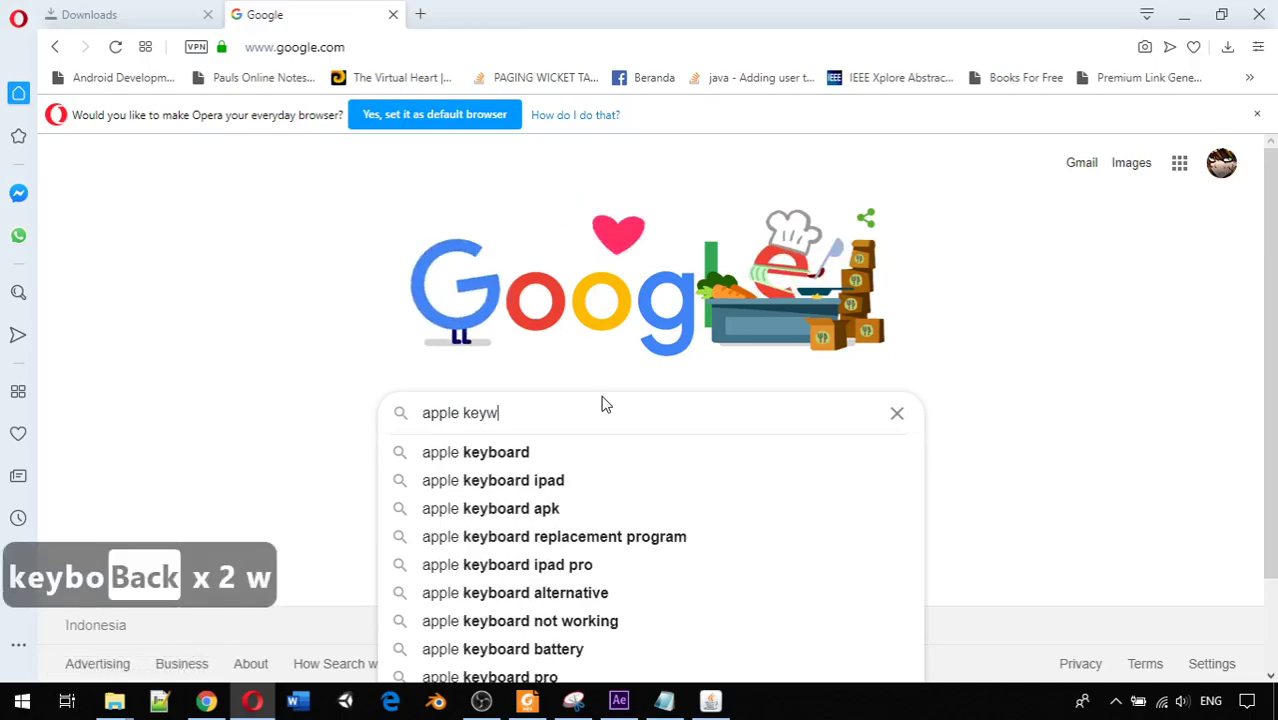
key("Down")
key("Down")
key("Return")
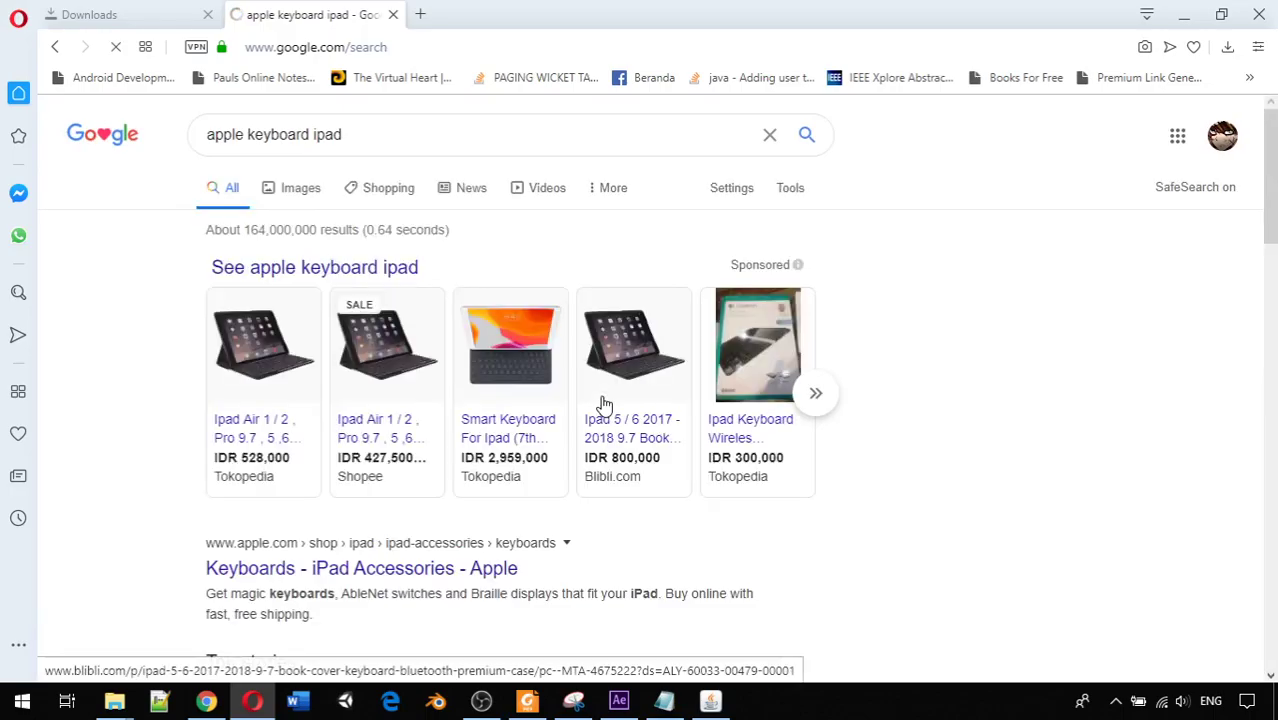
scroll(533, 408, "down", 3)
scroll(513, 419, "up", 3)
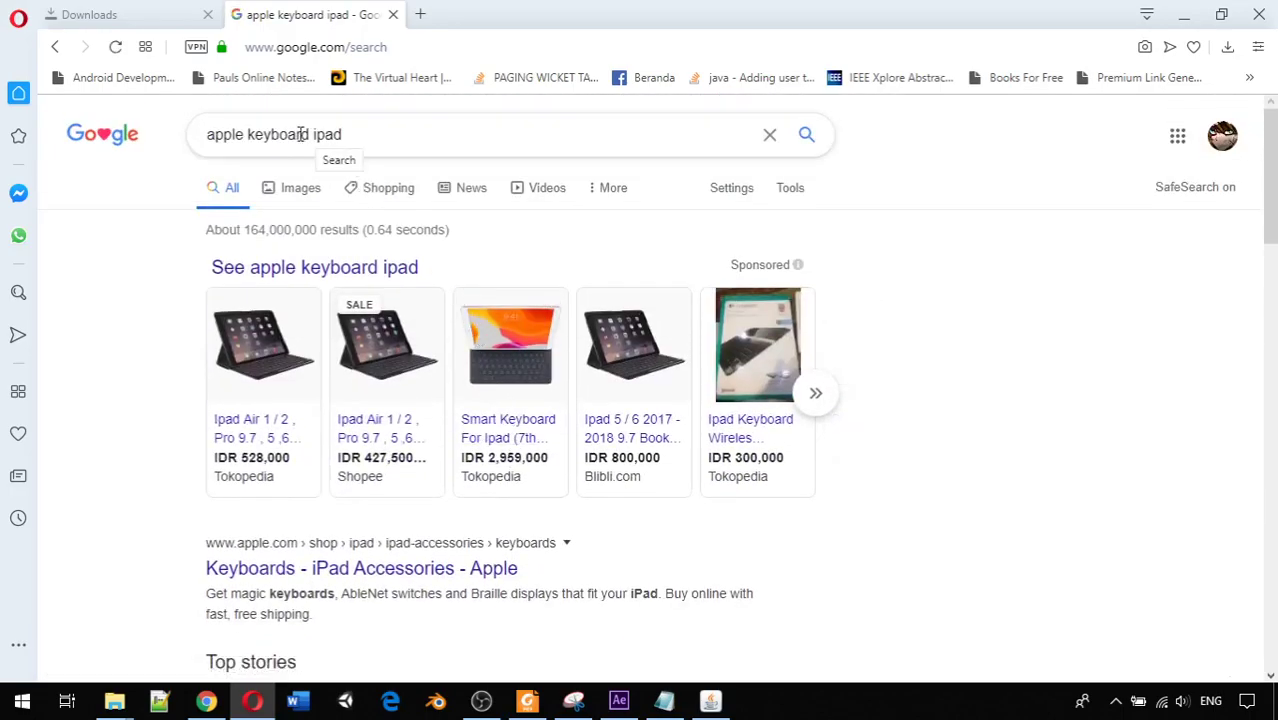
Search Google for "jargon apple", and close the search page to return to After Effects
triple_click(365, 134)
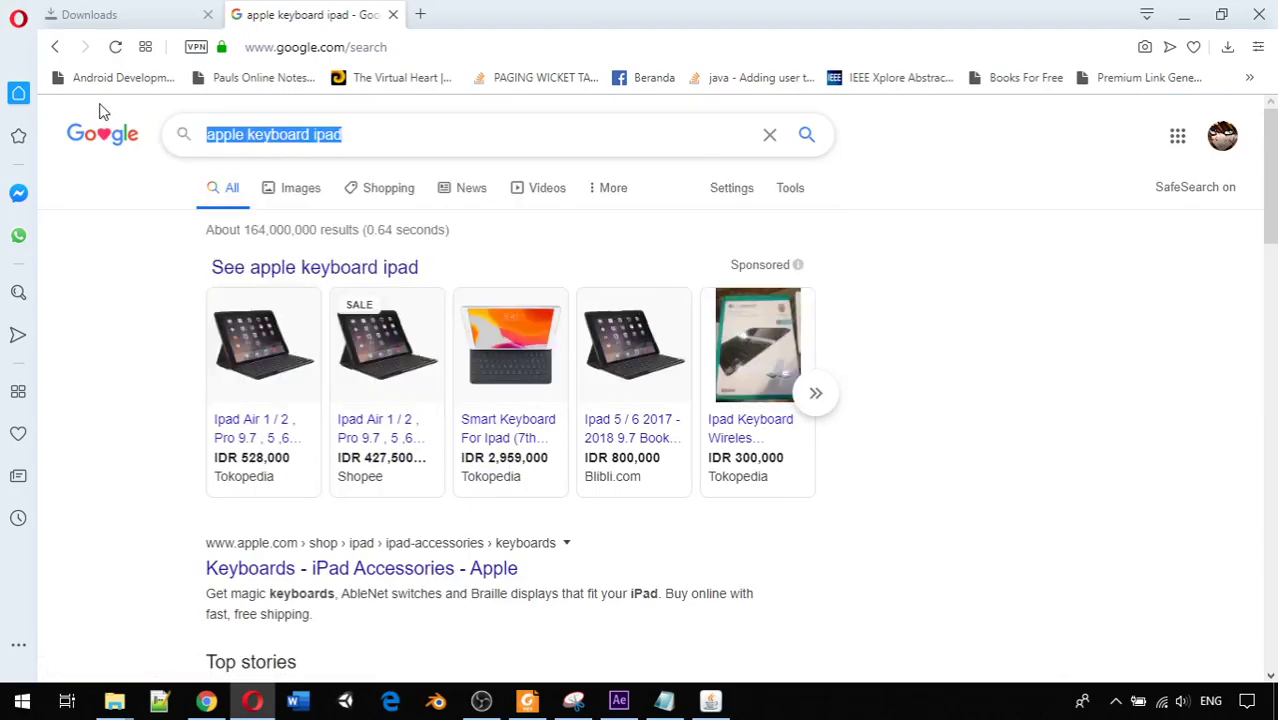
type("jargon apple")
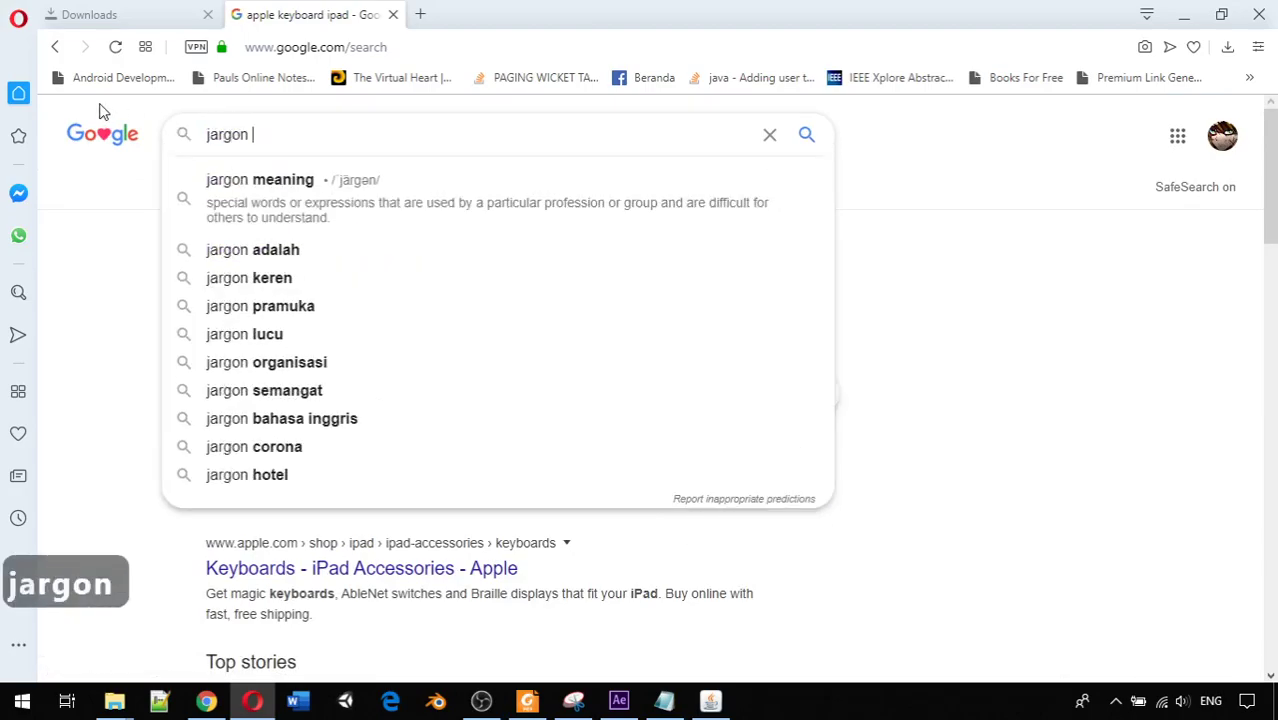
key("Return")
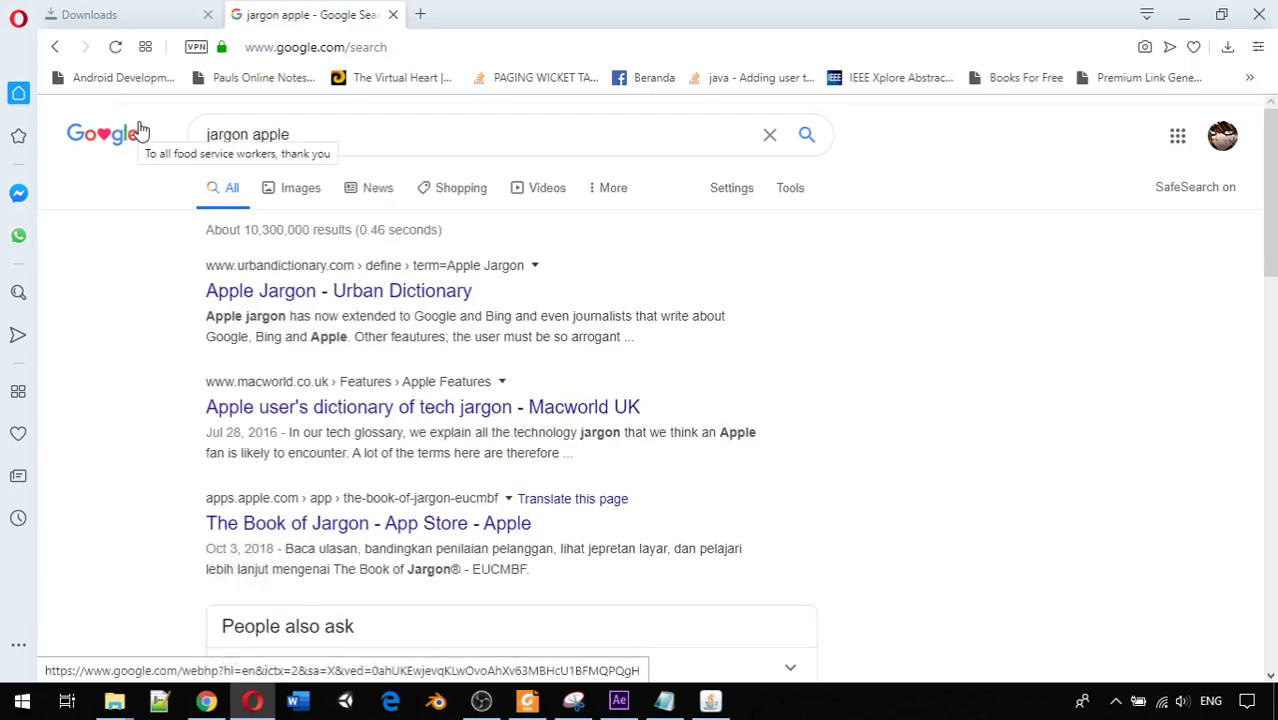
left_click(314, 133)
left_click_drag(314, 133, 204, 133)
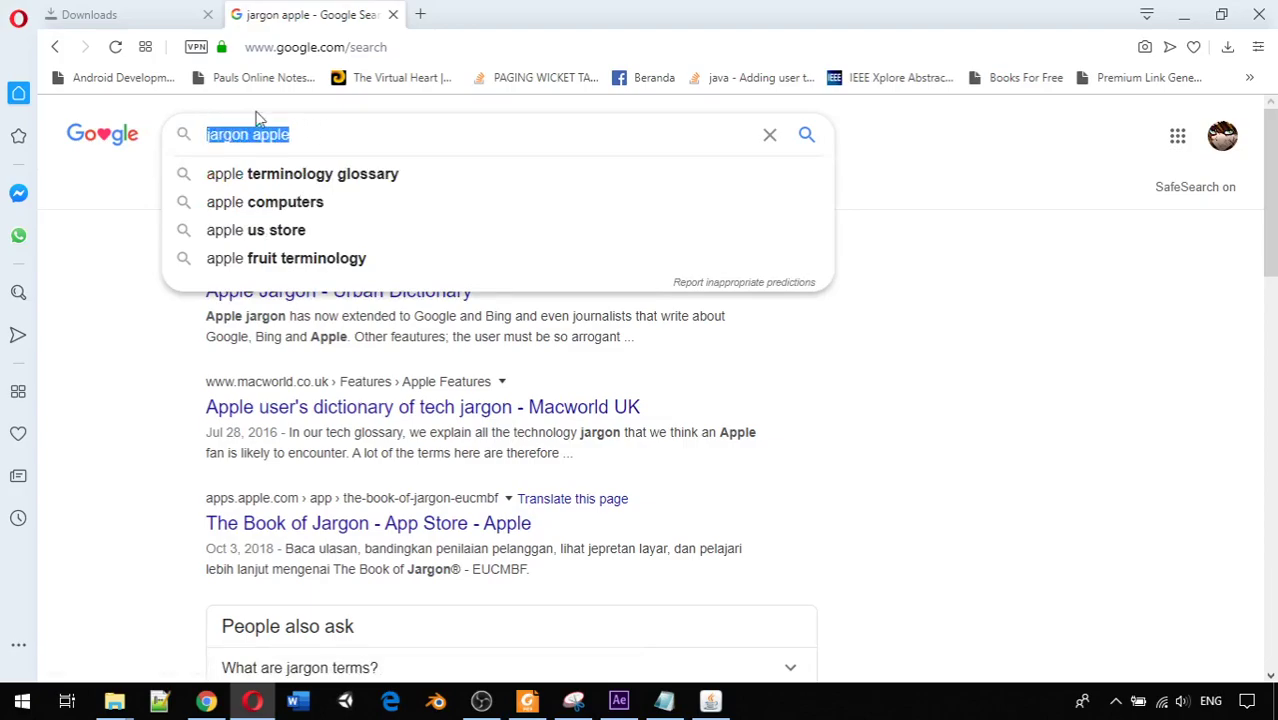
left_click(393, 15)
left_click(1182, 13)
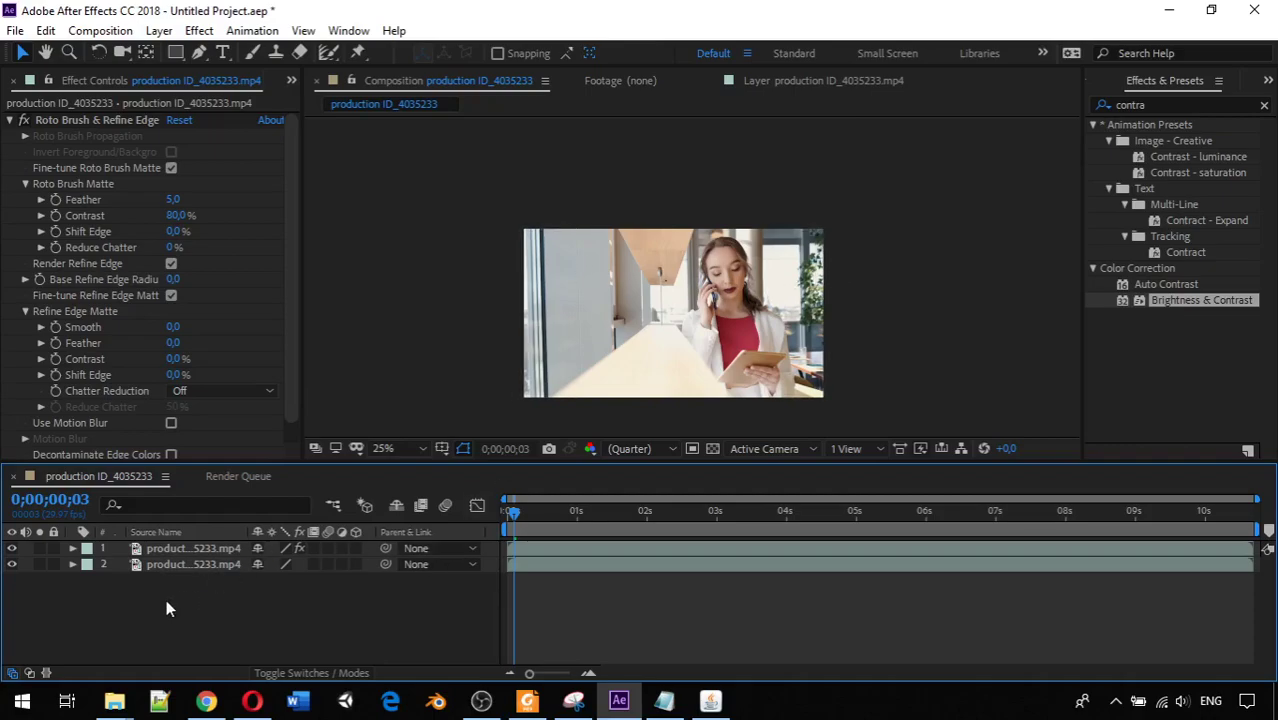
Add a new text layer reading "Komunikatif" to the composition
right_click(97, 618)
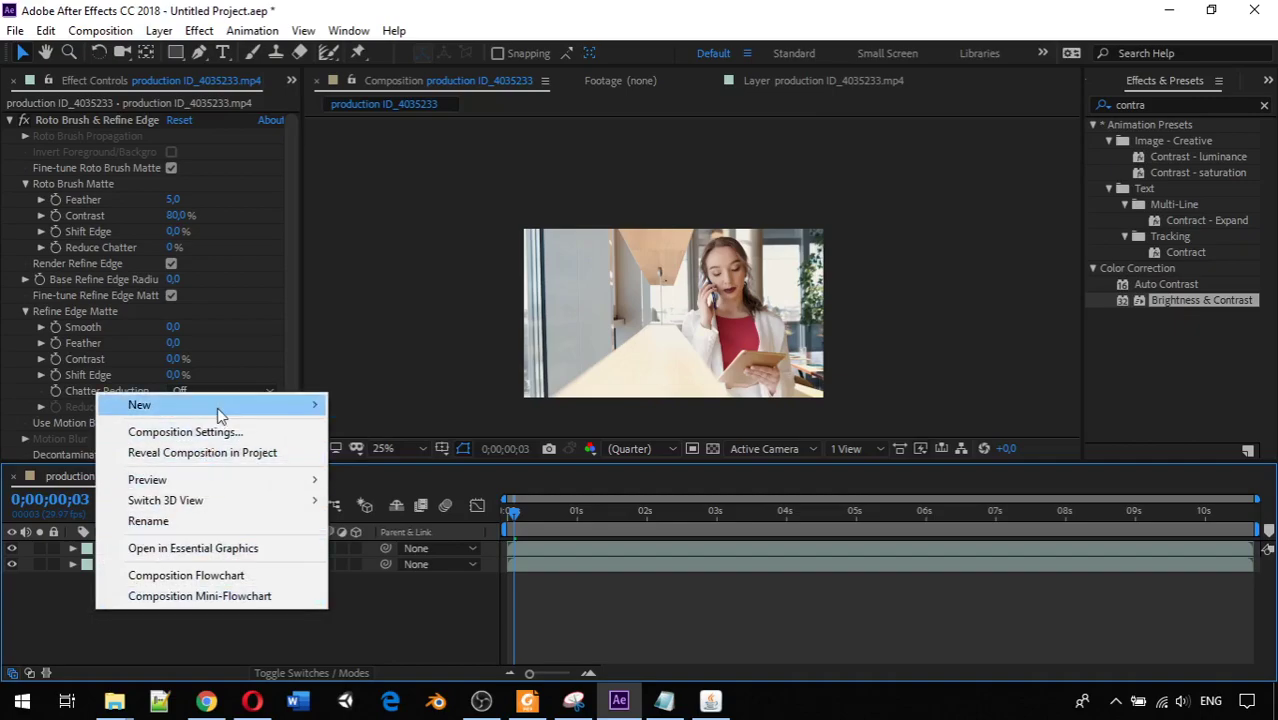
mouse_move(247, 414)
left_click(365, 431)
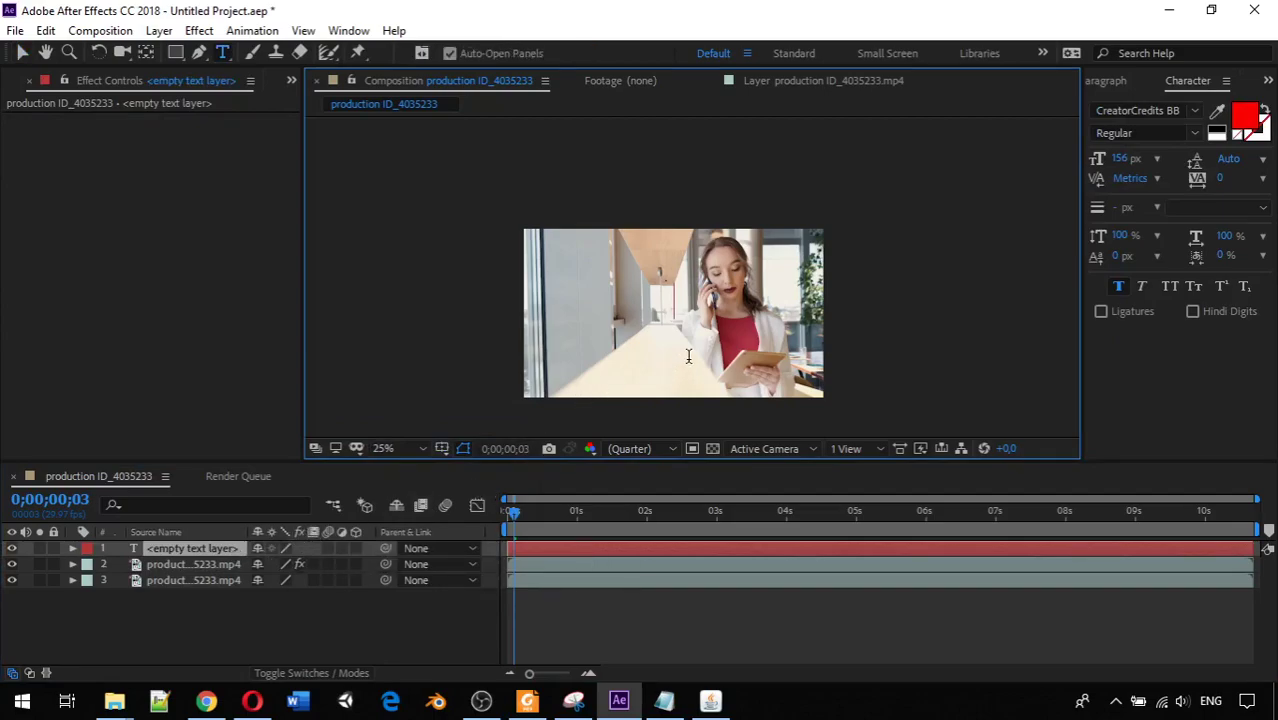
type("K")
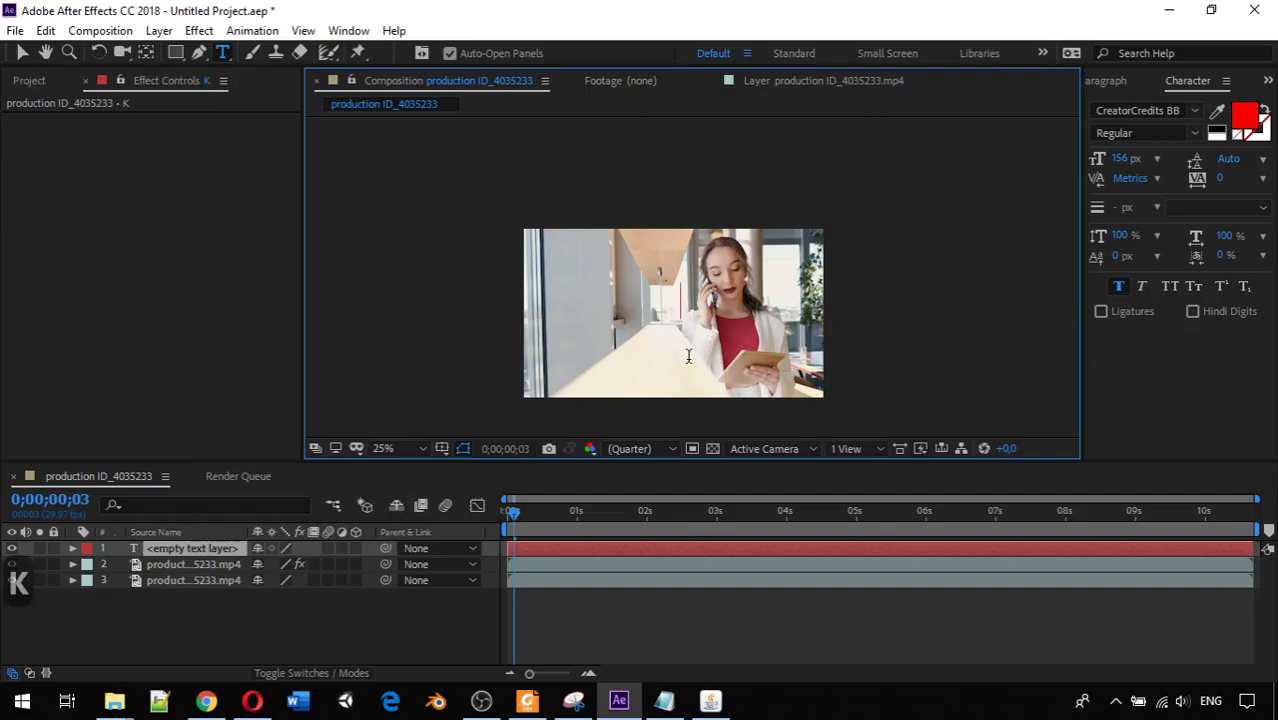
type("omunikas")
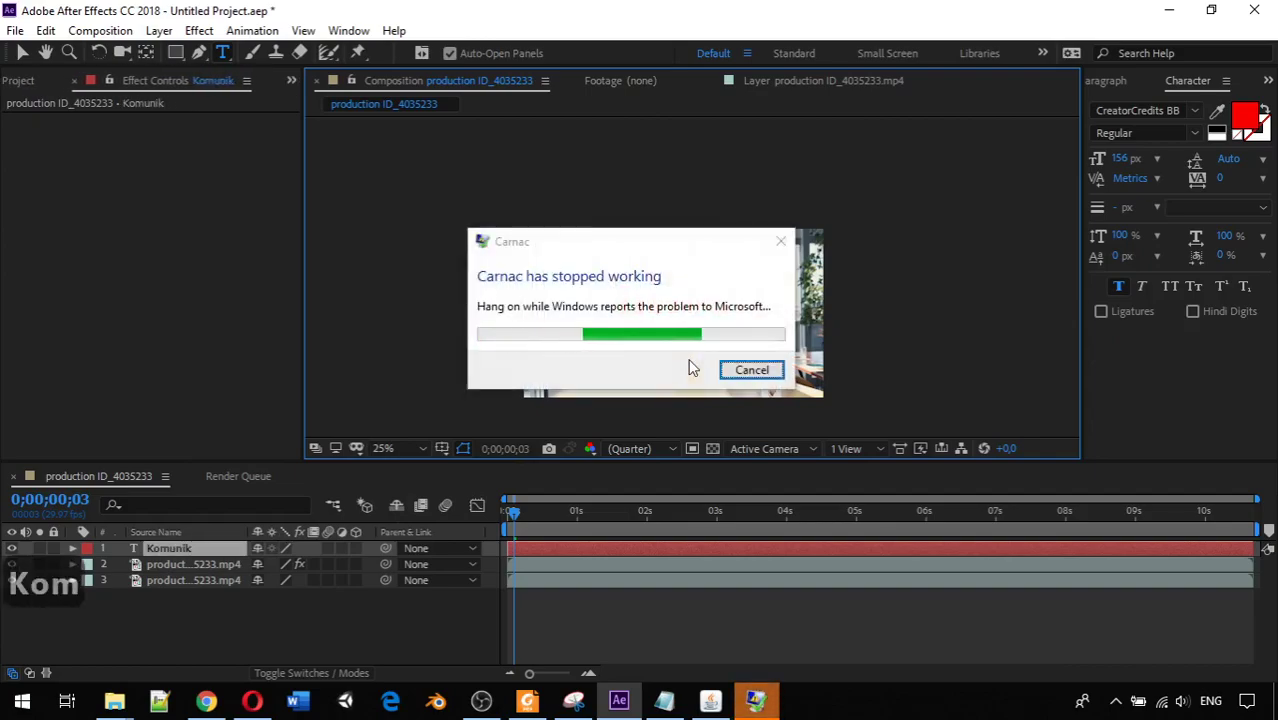
left_click(752, 370)
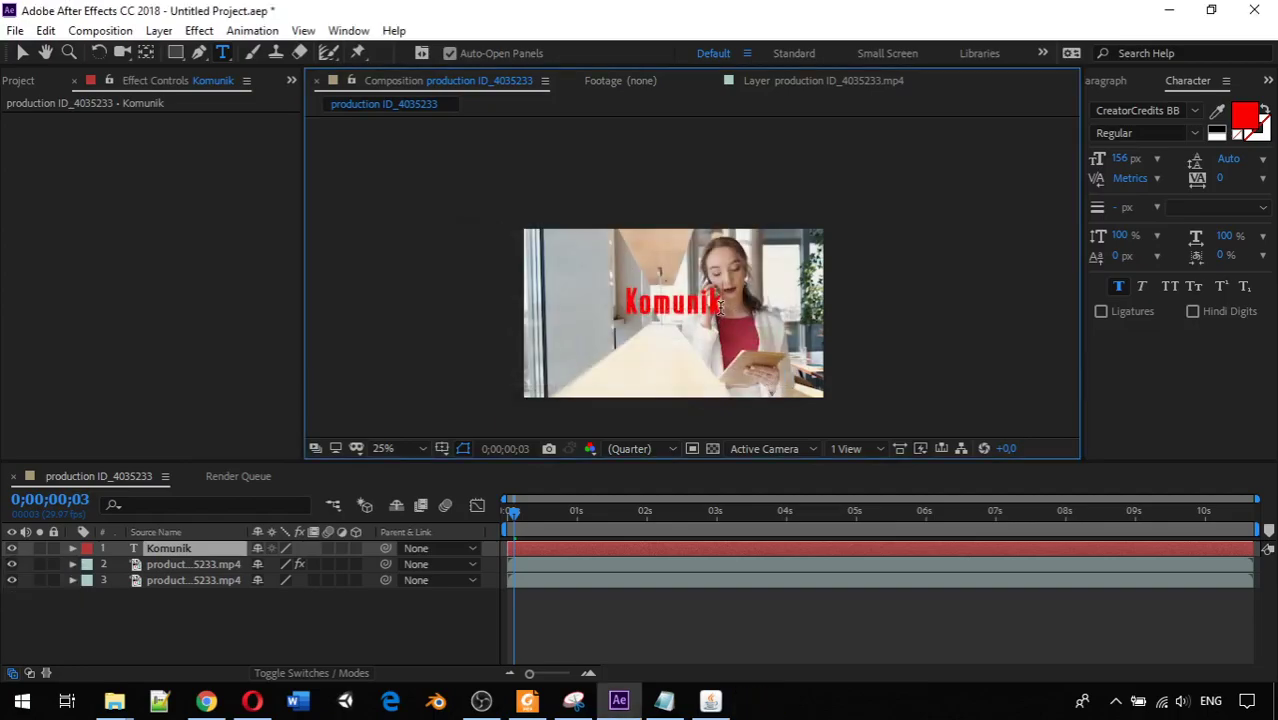
type("at")
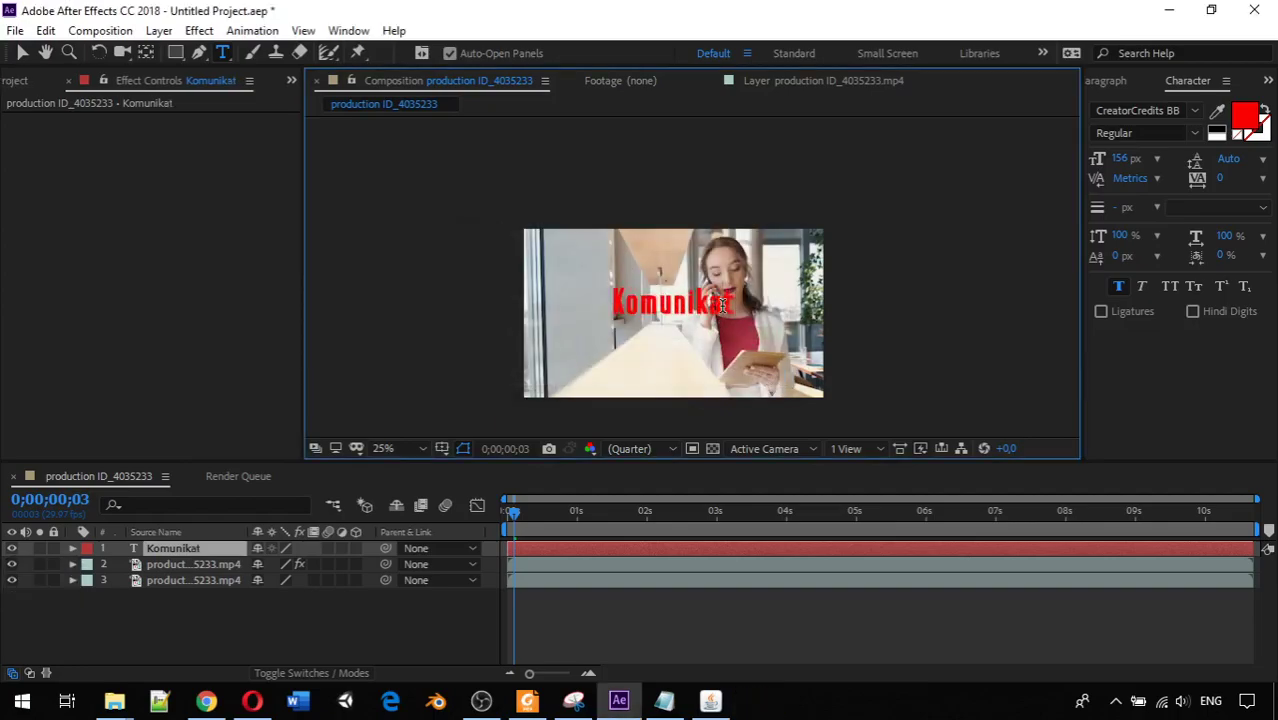
type("if")
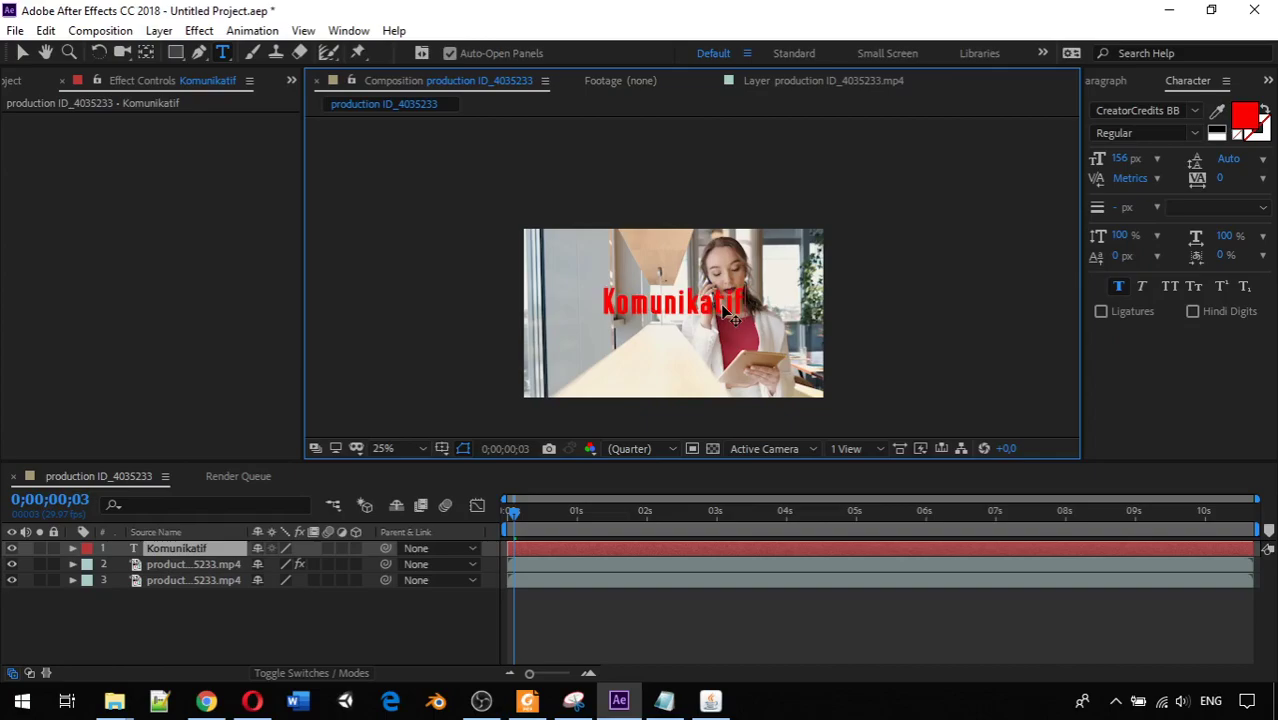
Change the fill colour of the whole Komunikatif text to near-black 080000
double_click(722, 305)
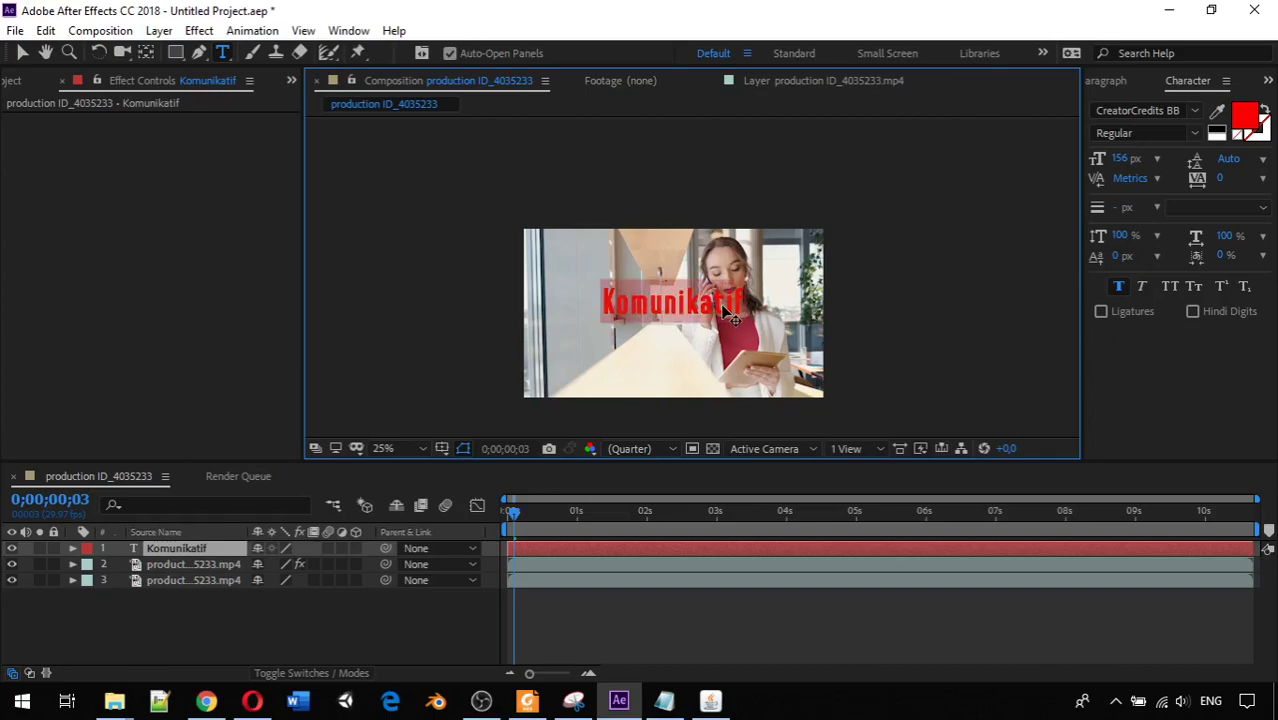
left_click(1244, 117)
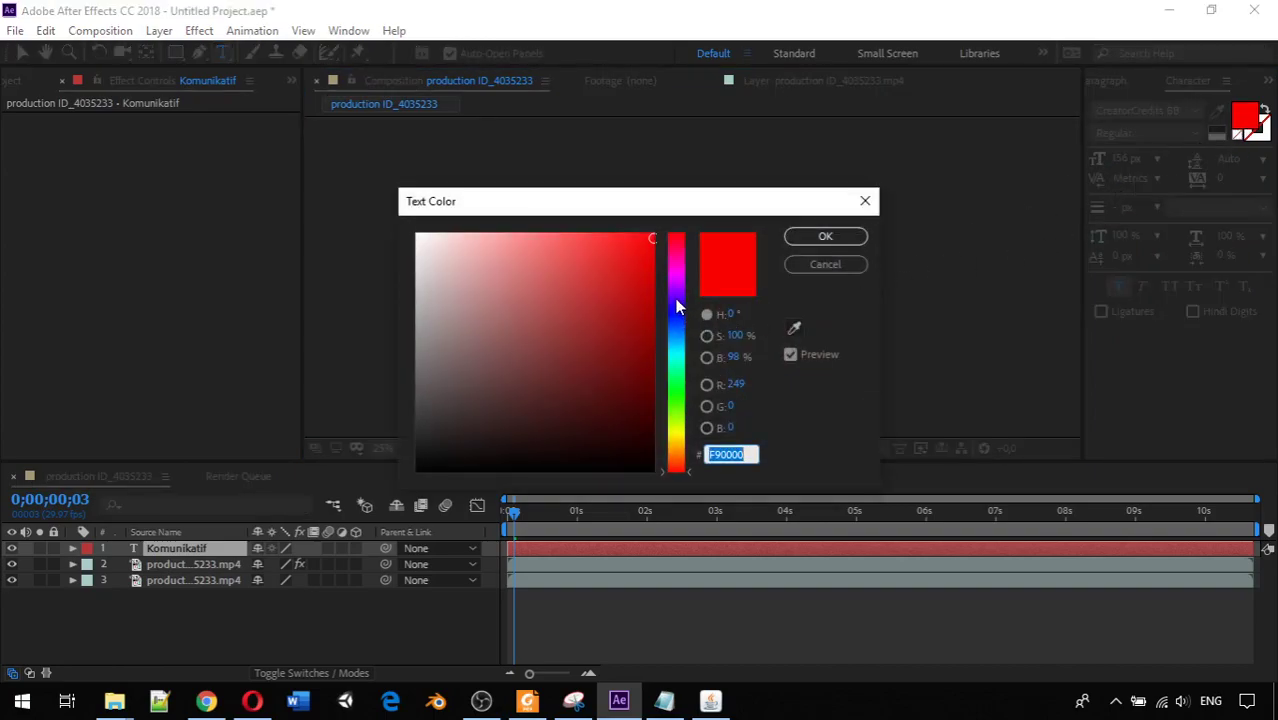
mouse_move(649, 236)
left_mouse_down()
mouse_move(645, 354)
mouse_move(622, 437)
mouse_move(637, 400)
mouse_move(639, 463)
left_mouse_up()
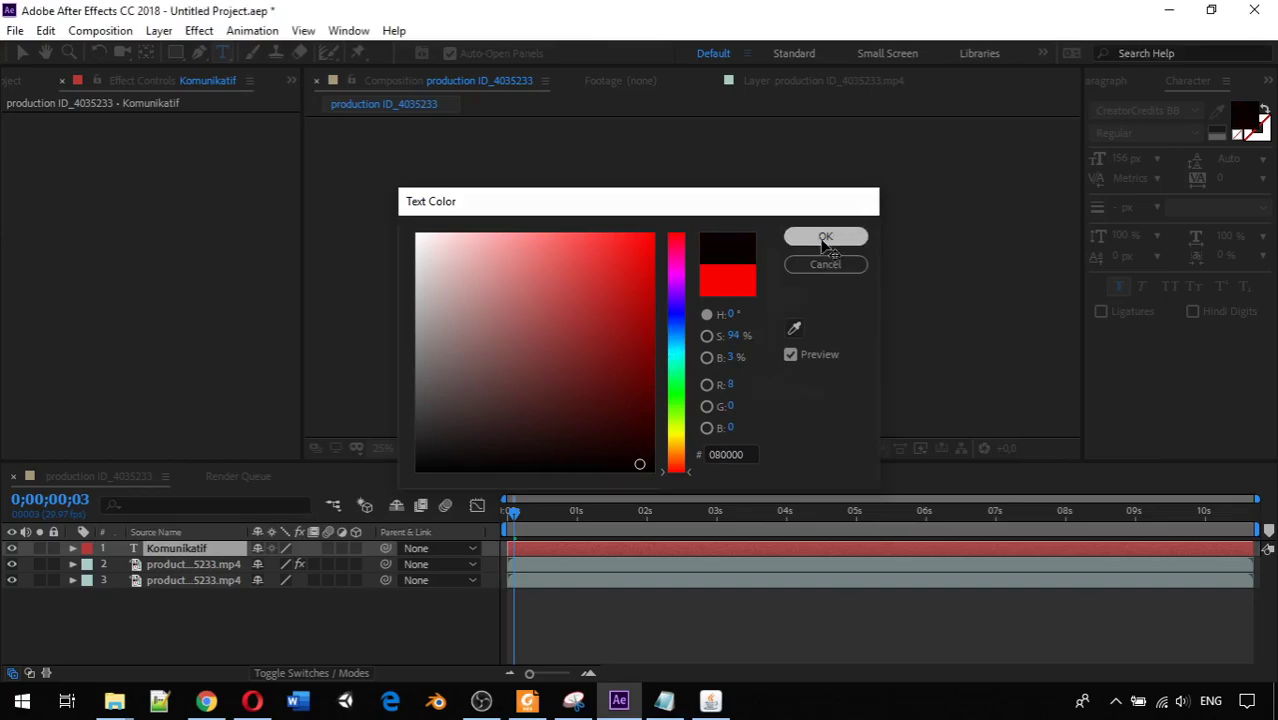
left_click(818, 240)
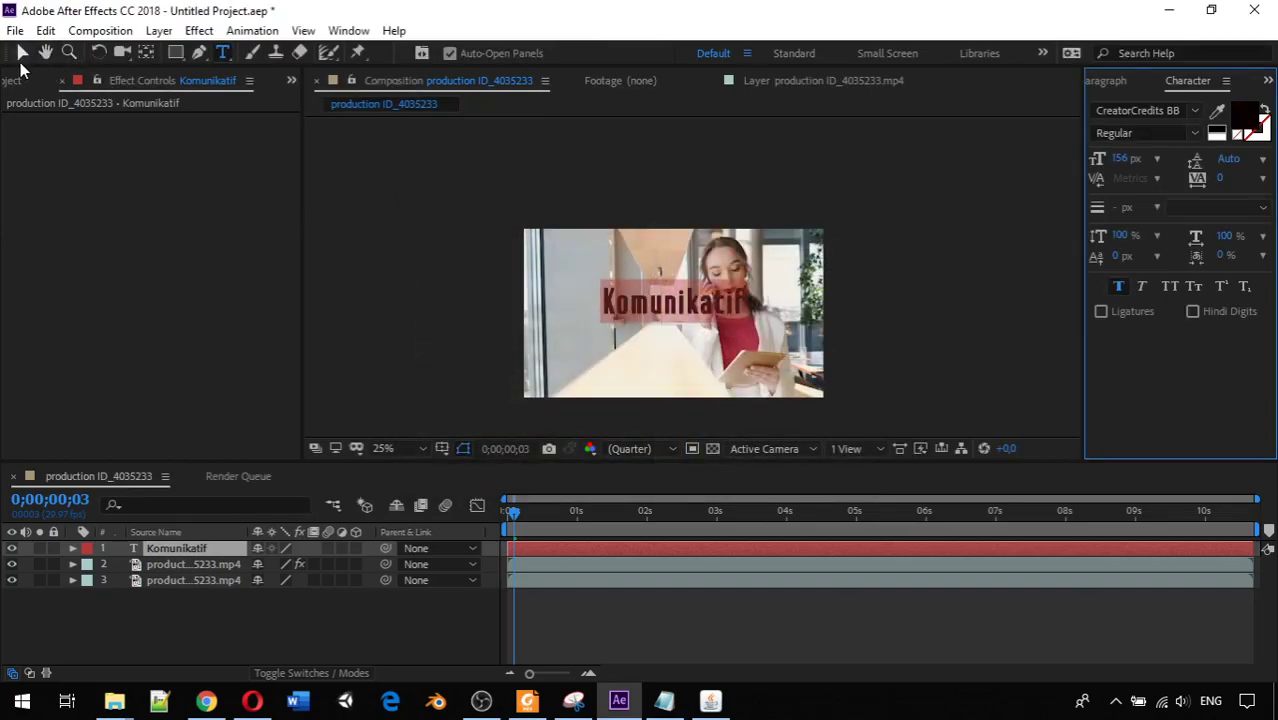
Move the Komunikatif text over the woman's head and place its layer between the rotoscoped layer and the plain footage
left_click(22, 53)
left_click(705, 308)
left_click_drag(705, 308, 753, 282)
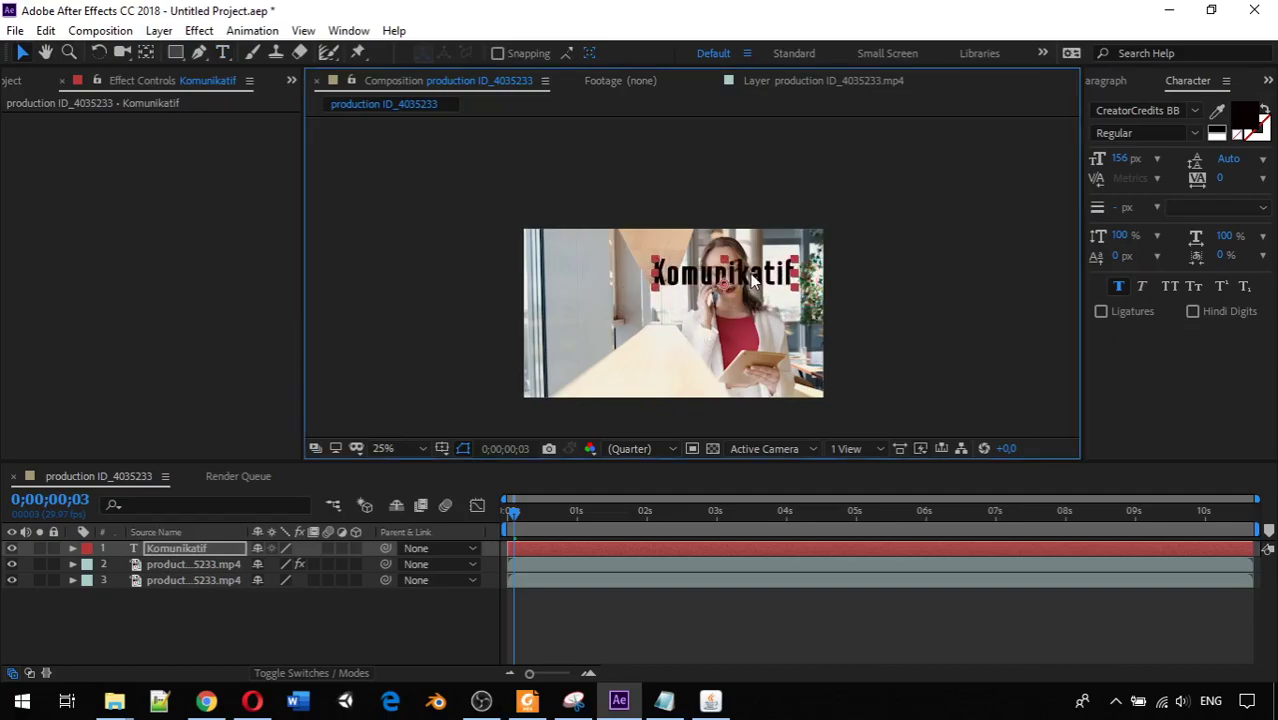
left_click(360, 607)
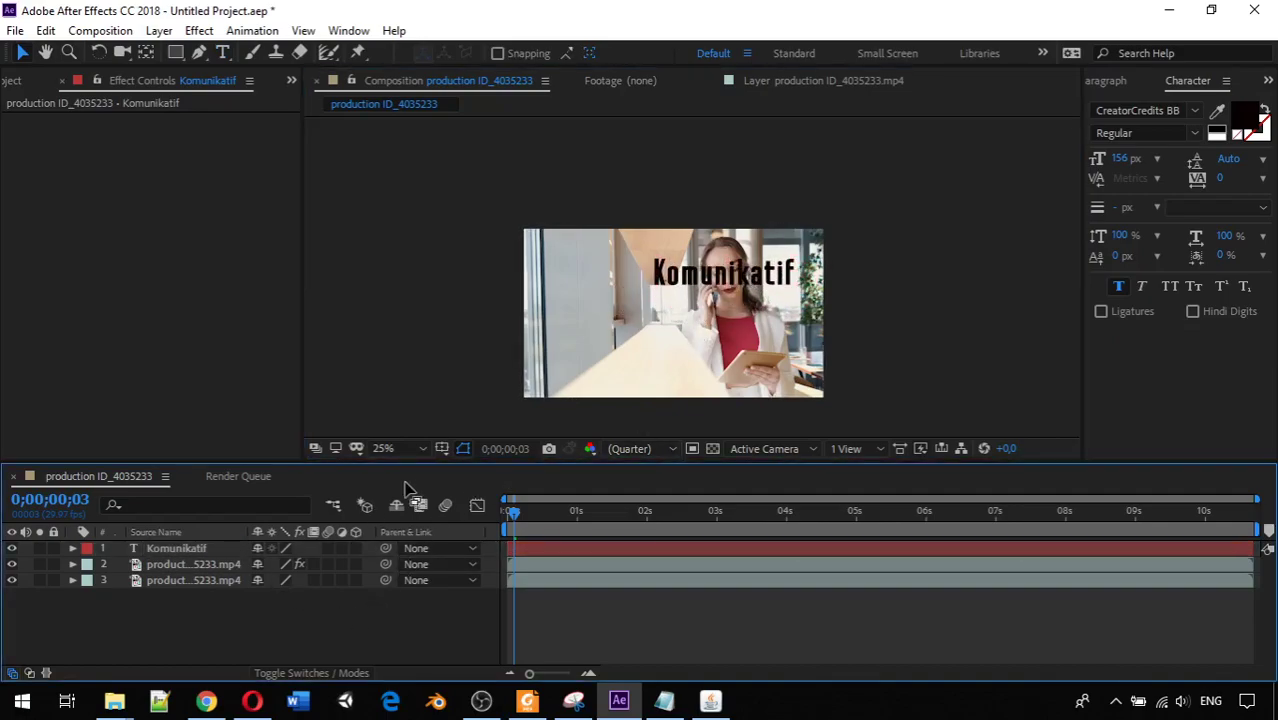
left_click_drag(185, 548, 178, 569)
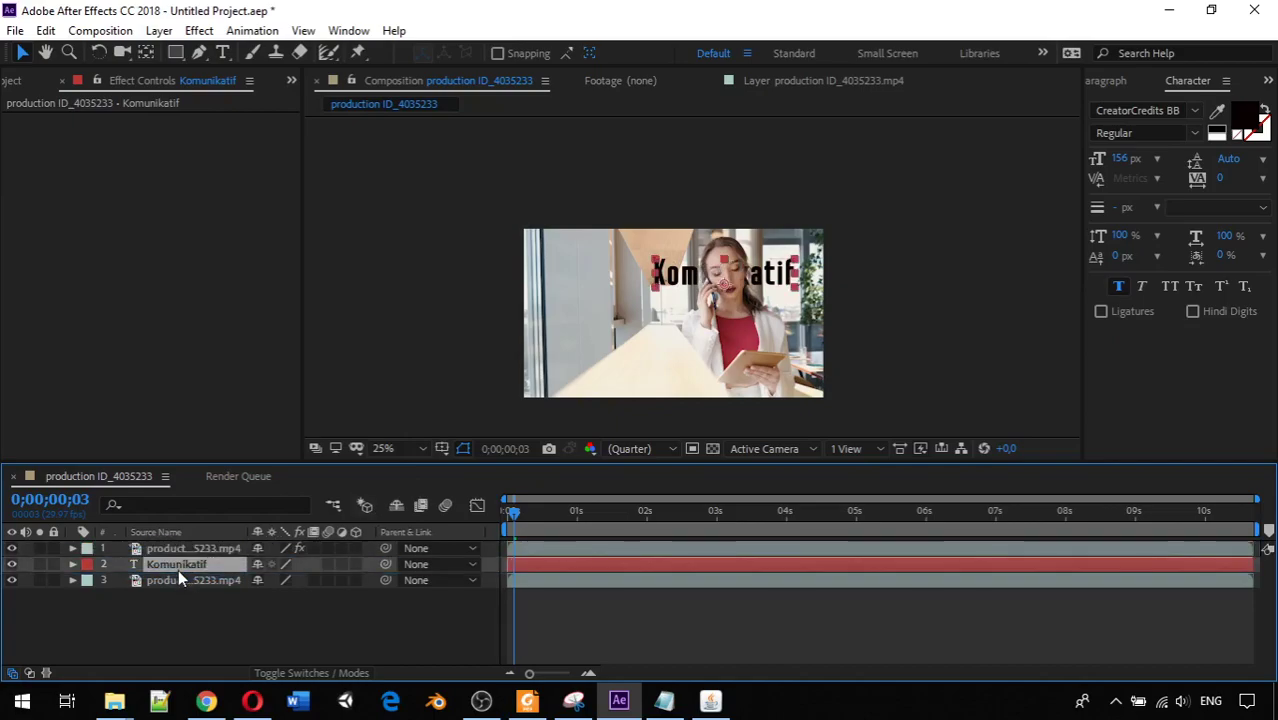
Try offsetting the rotoscoped woman layer from the footage beneath it, and undo the move
left_click(678, 283)
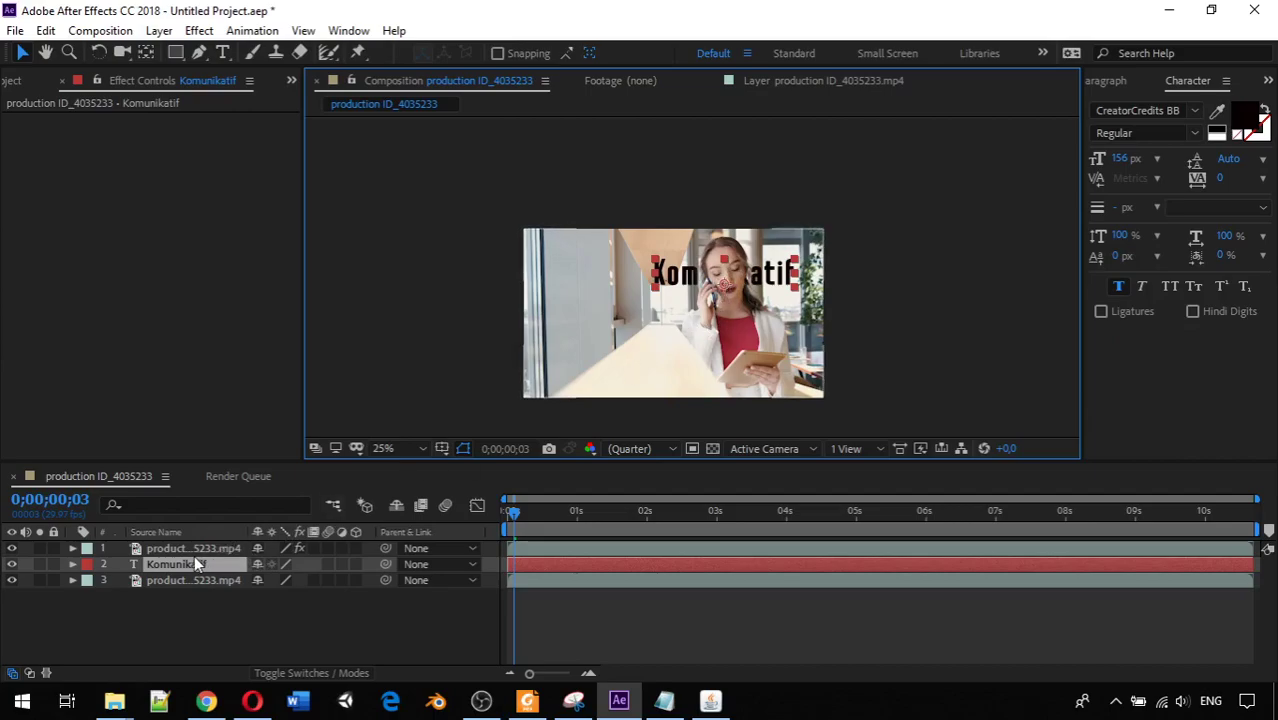
left_click(180, 579)
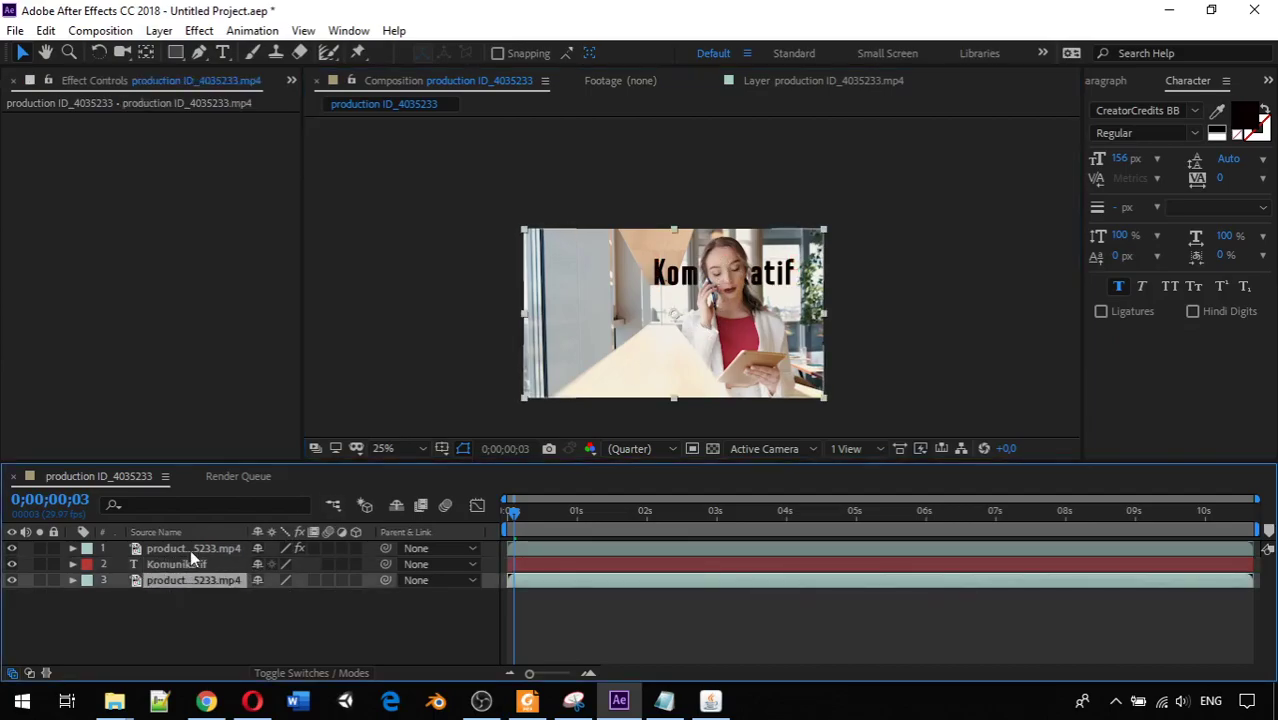
left_click(179, 545)
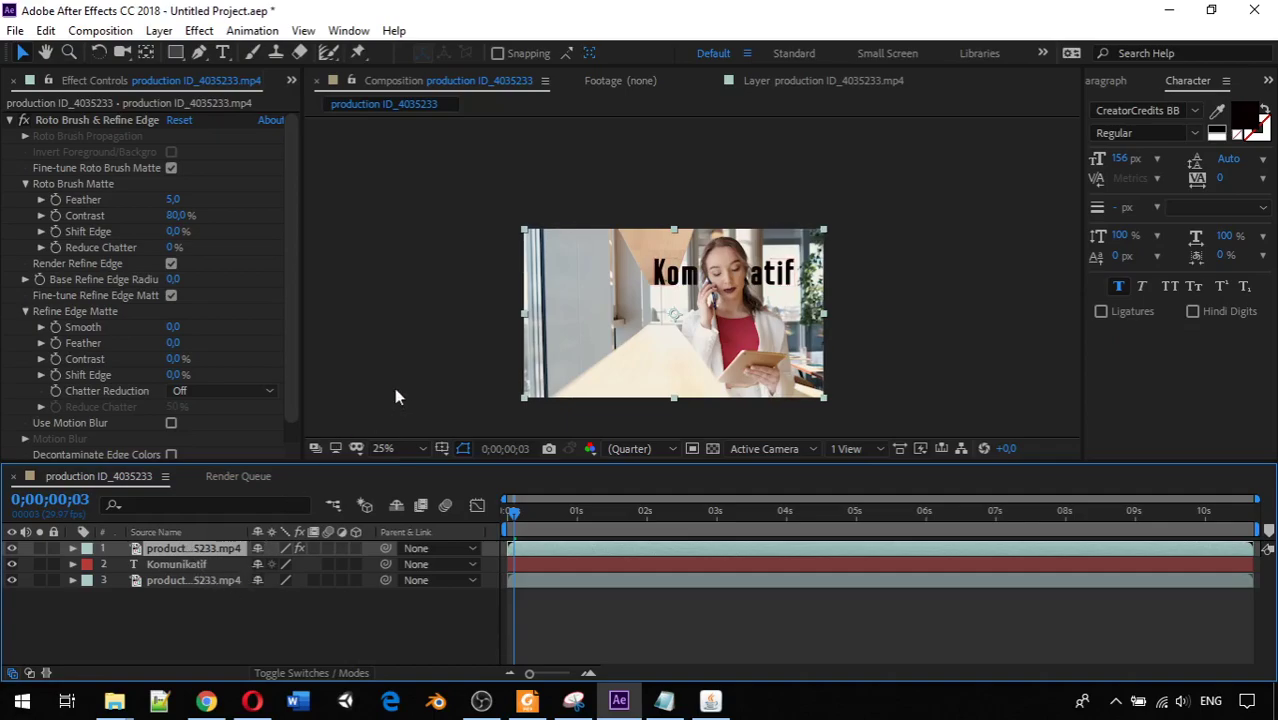
left_click_drag(680, 287, 712, 303)
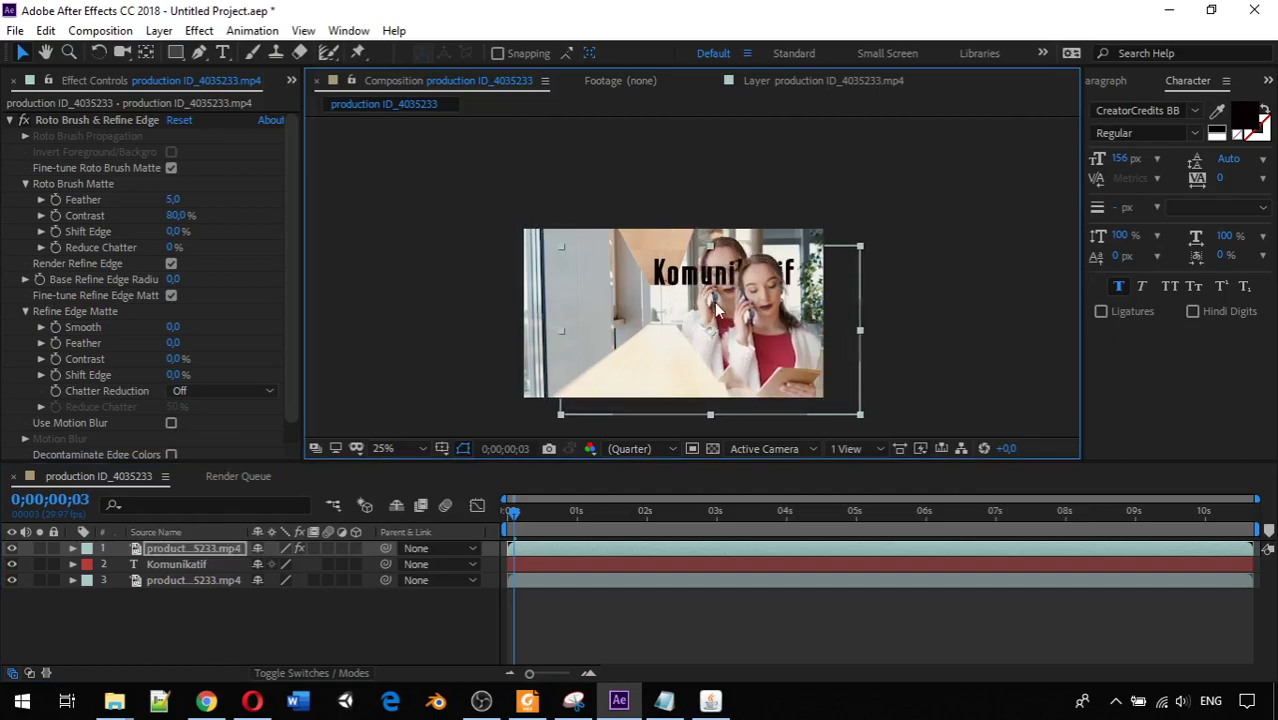
key("ctrl+z")
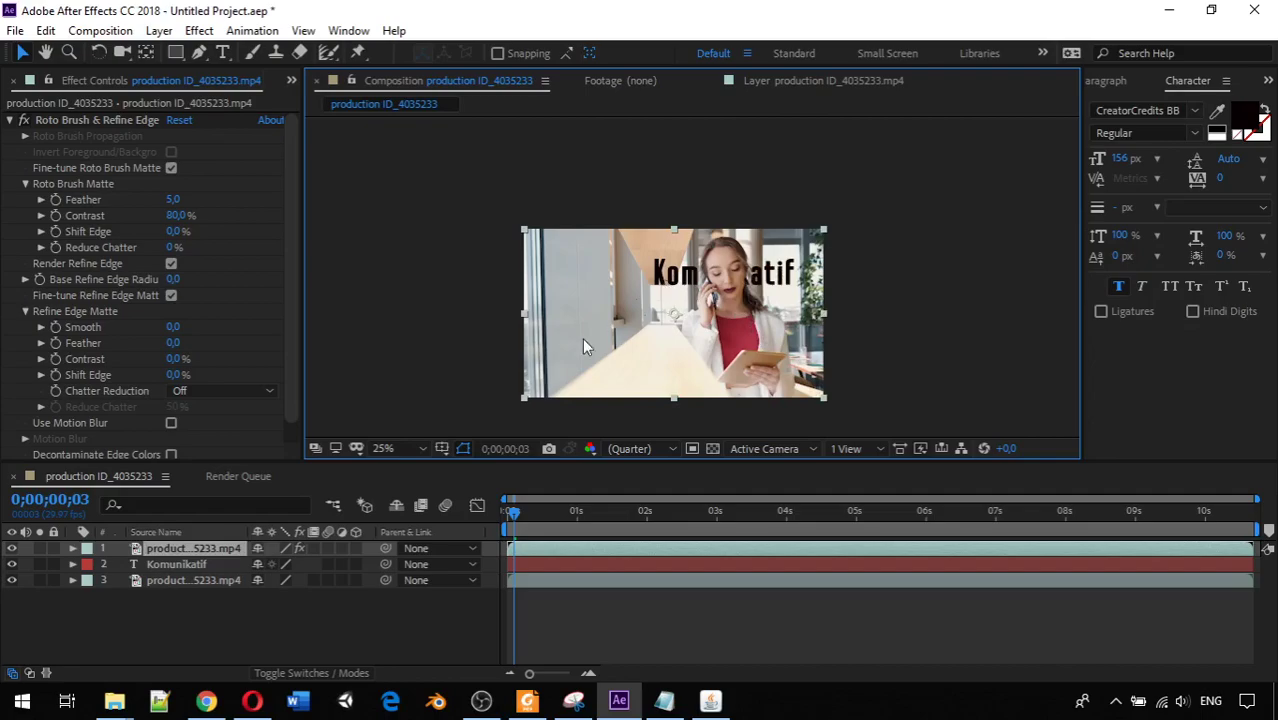
Move the Komunikatif text horizontally out of the frame, just beyond its right edge and slightly higher
left_click(187, 560)
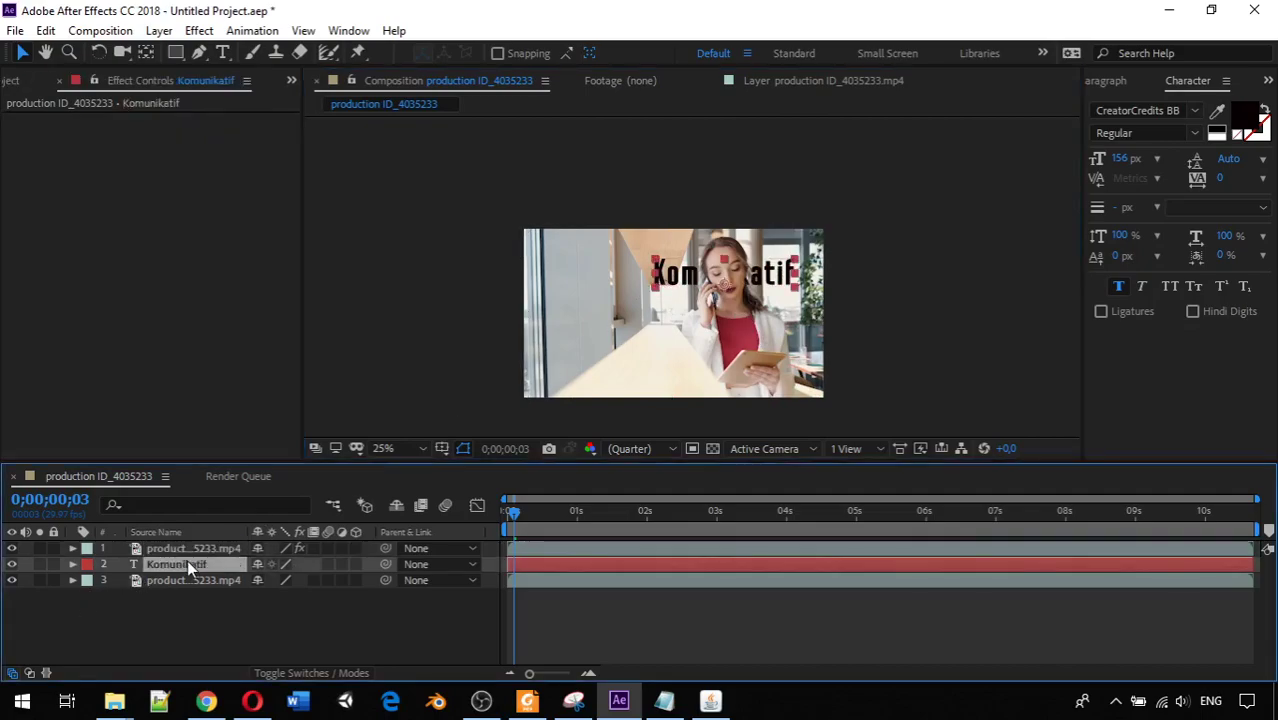
left_click_drag(667, 278, 855, 274)
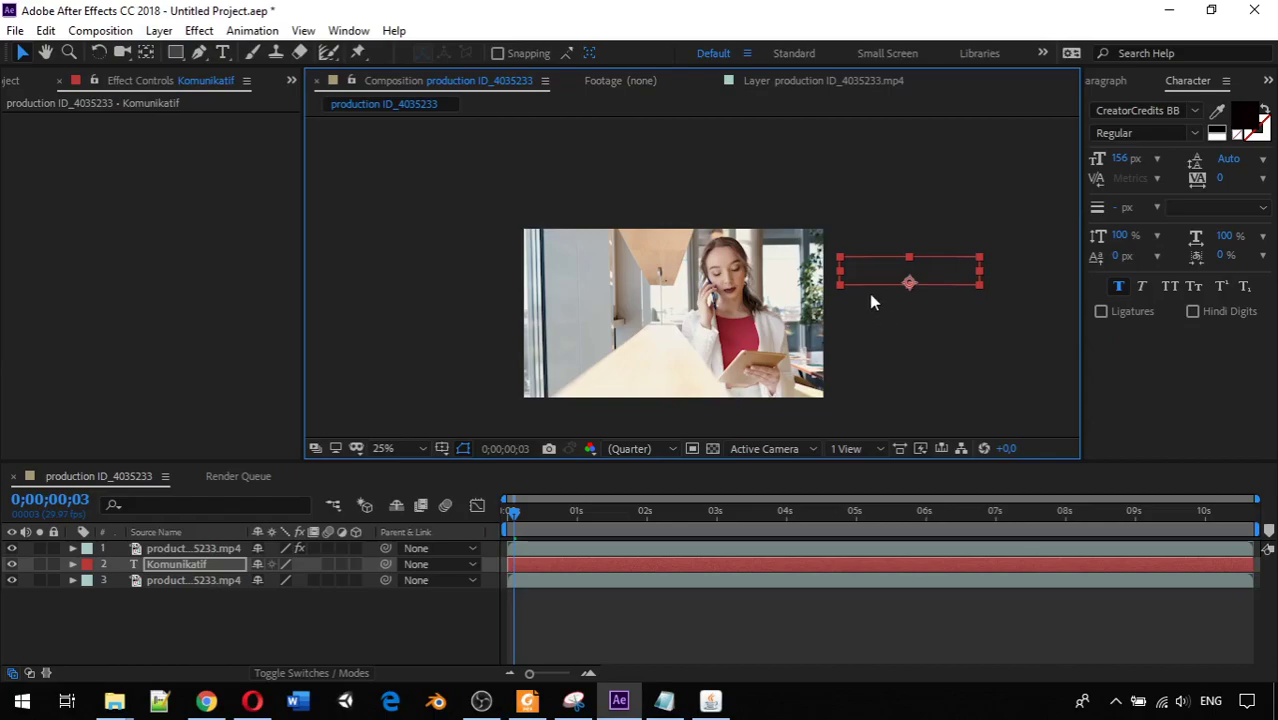
left_click_drag(868, 281, 871, 266)
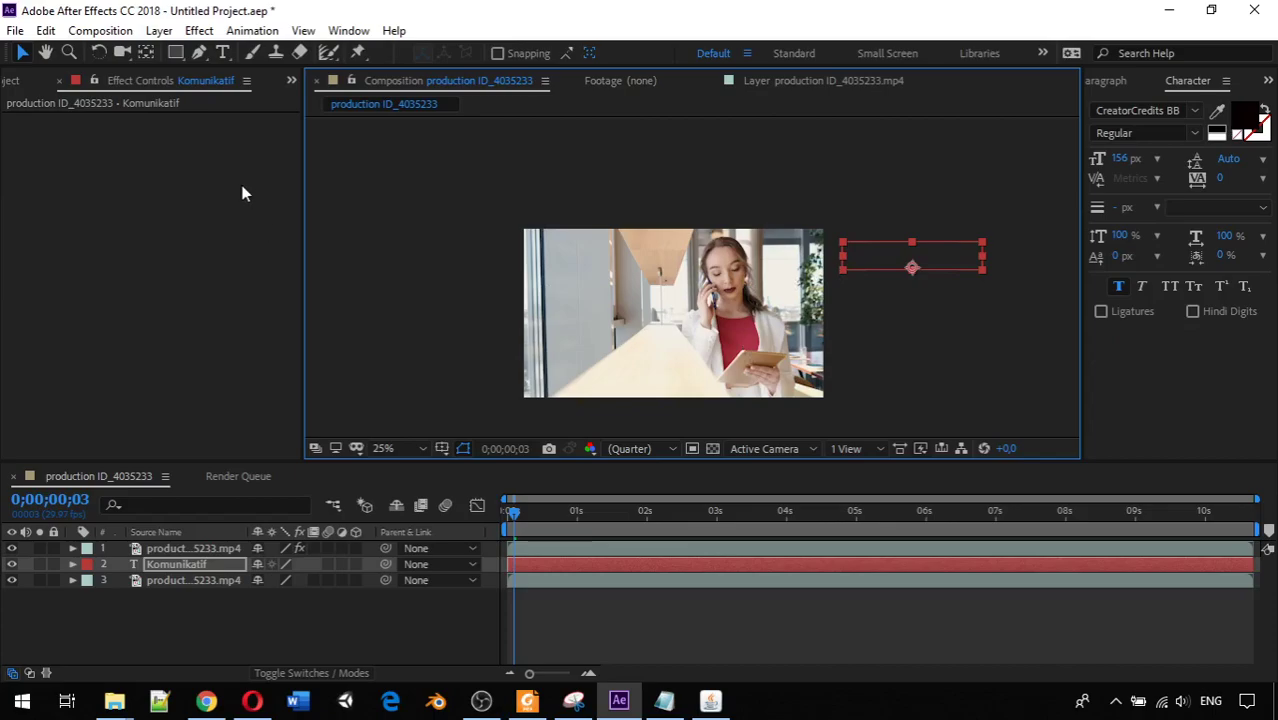
Turn on Position keyframing for the Komunikatif text layer at 0;00;00;03, with the text outside the frame
left_click(13, 82)
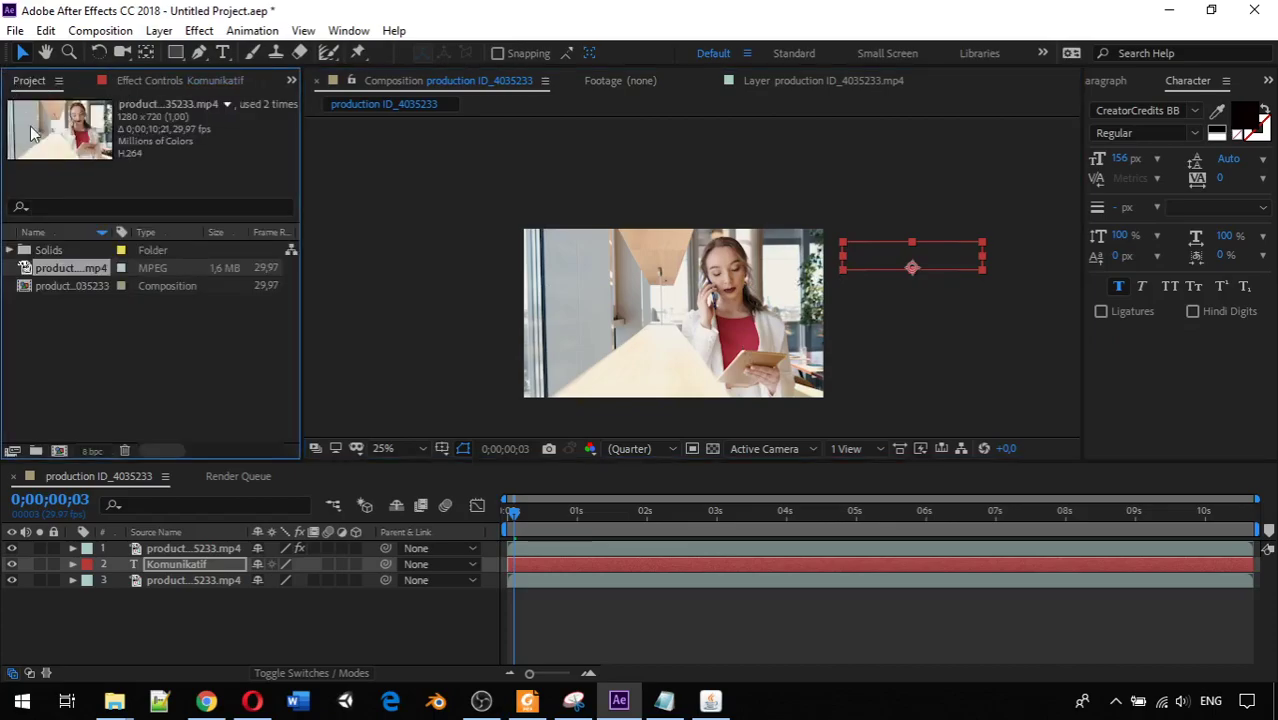
left_click(165, 619)
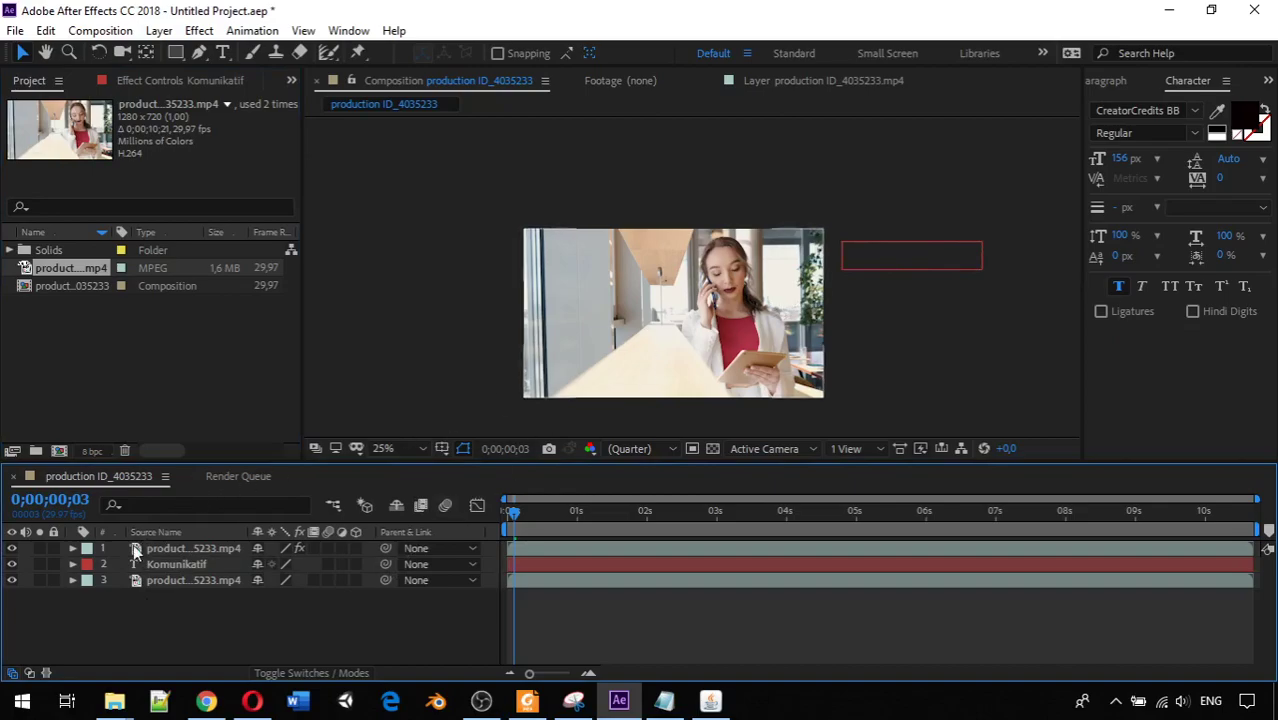
left_click(71, 565)
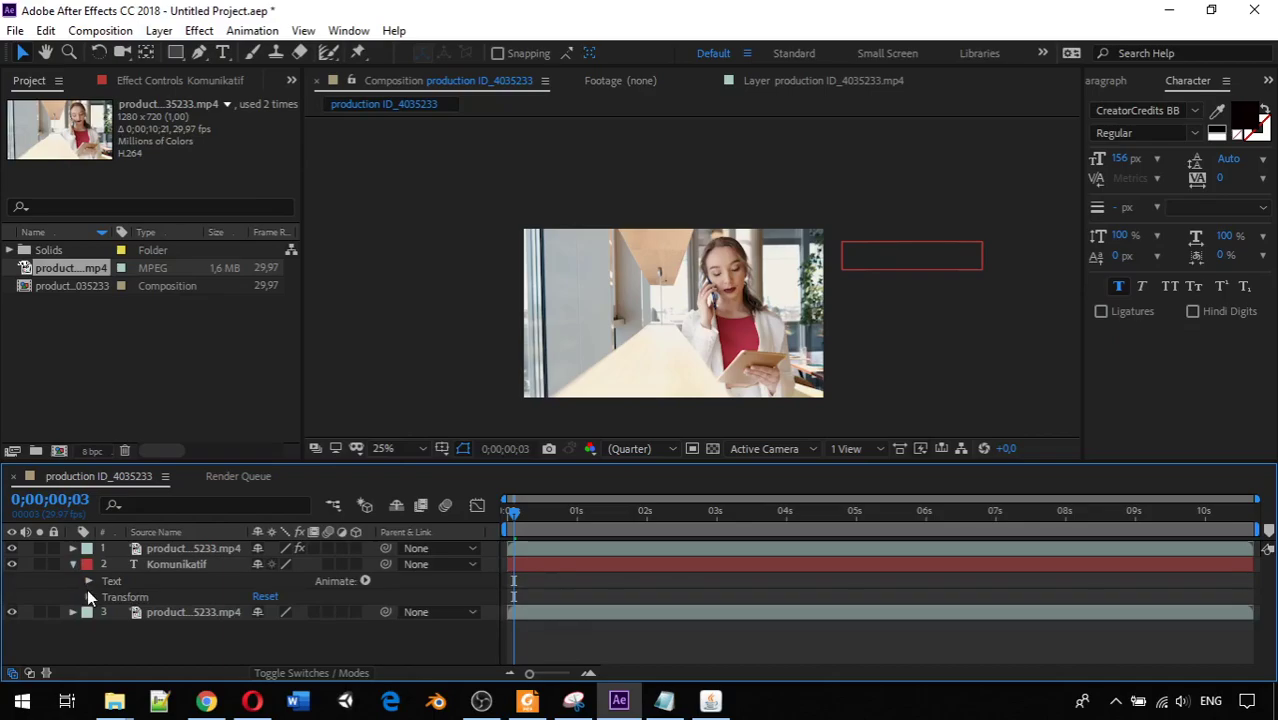
left_click(87, 589)
scroll(87, 589, "down", 2)
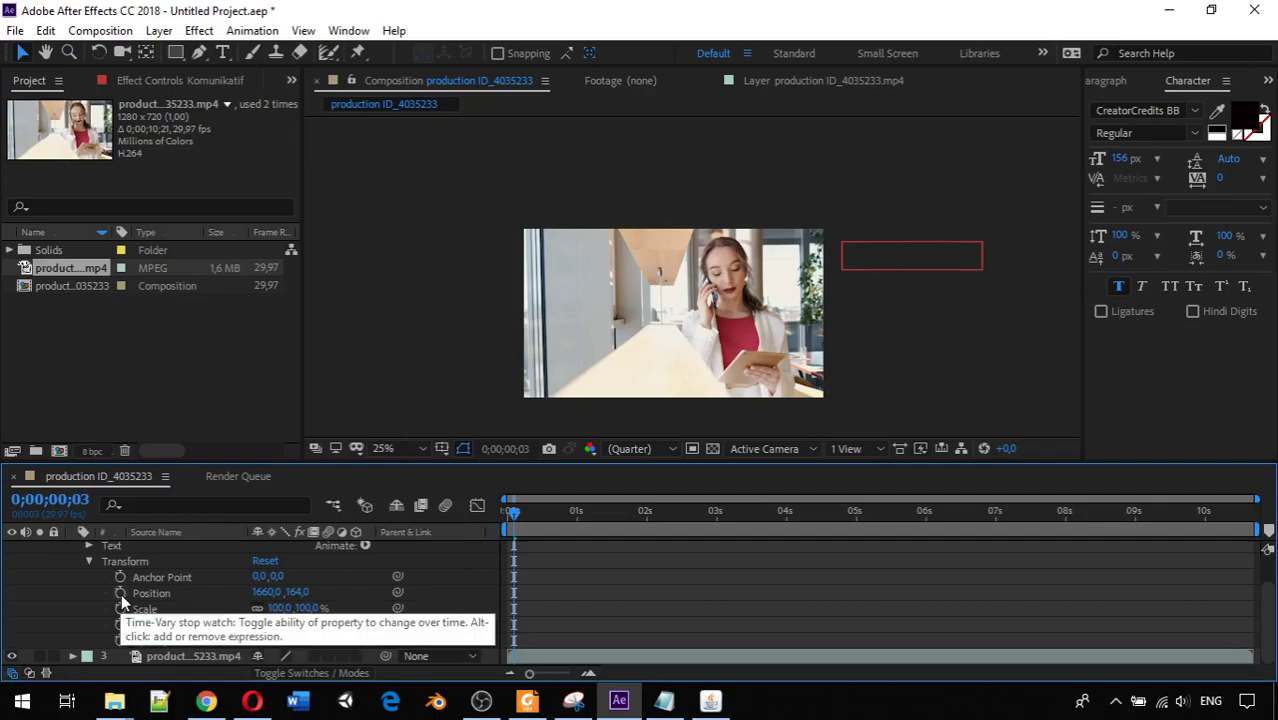
left_click(120, 594)
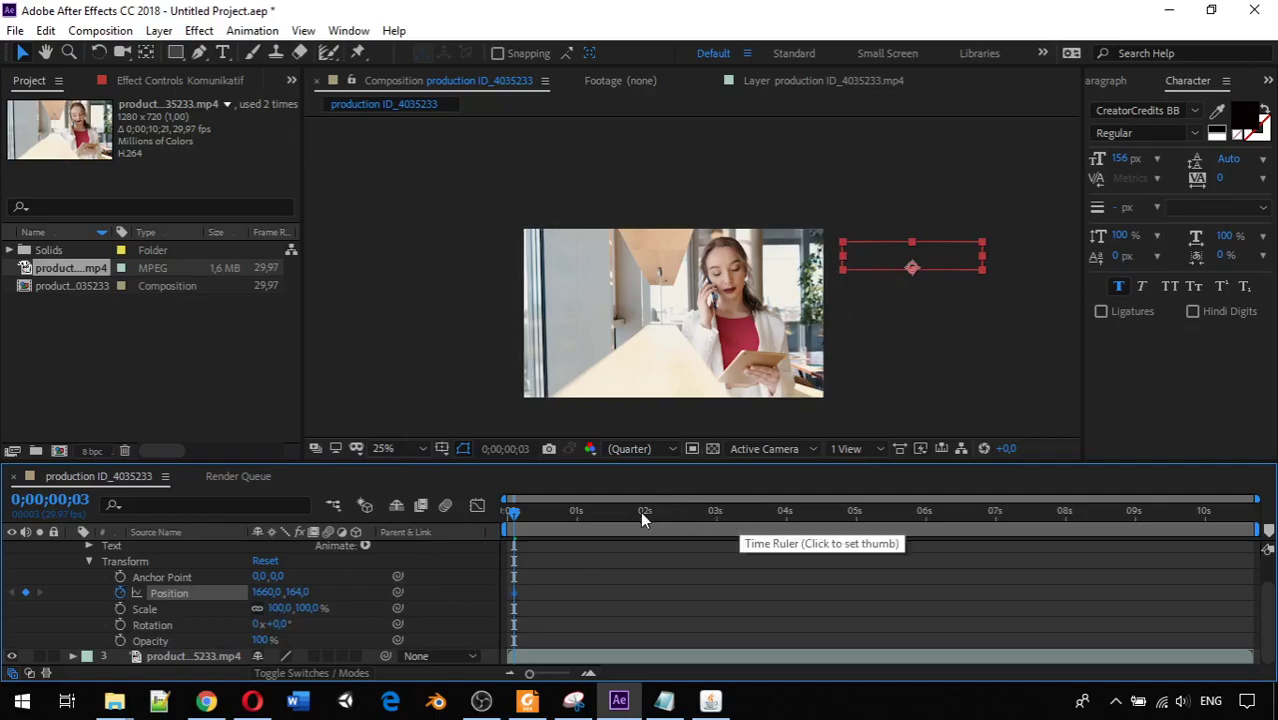
At 0;00;01;15, move the Komunikatif text horizontally across the frame to the woman's other side, at about position 376, 176
mouse_move(612, 517)
left_mouse_down()
mouse_move(594, 514)
mouse_move(613, 513)
left_mouse_up()
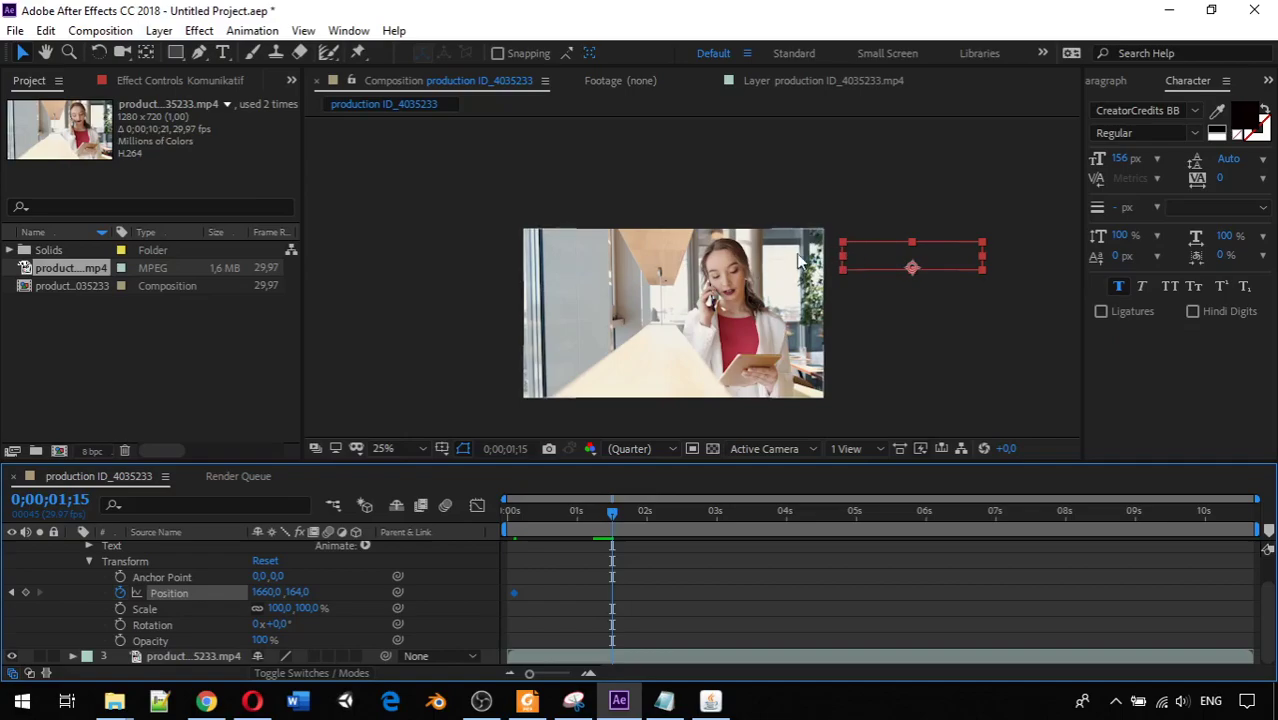
left_click(858, 256)
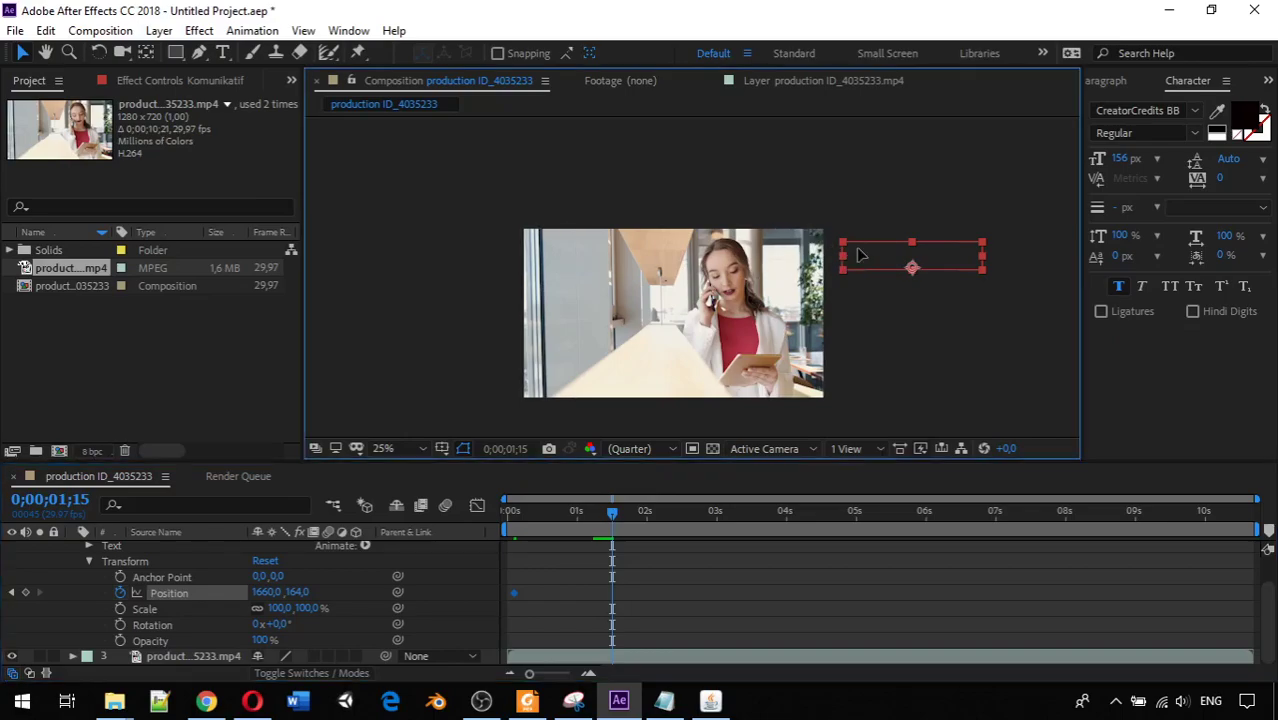
left_click_drag(858, 256, 559, 258)
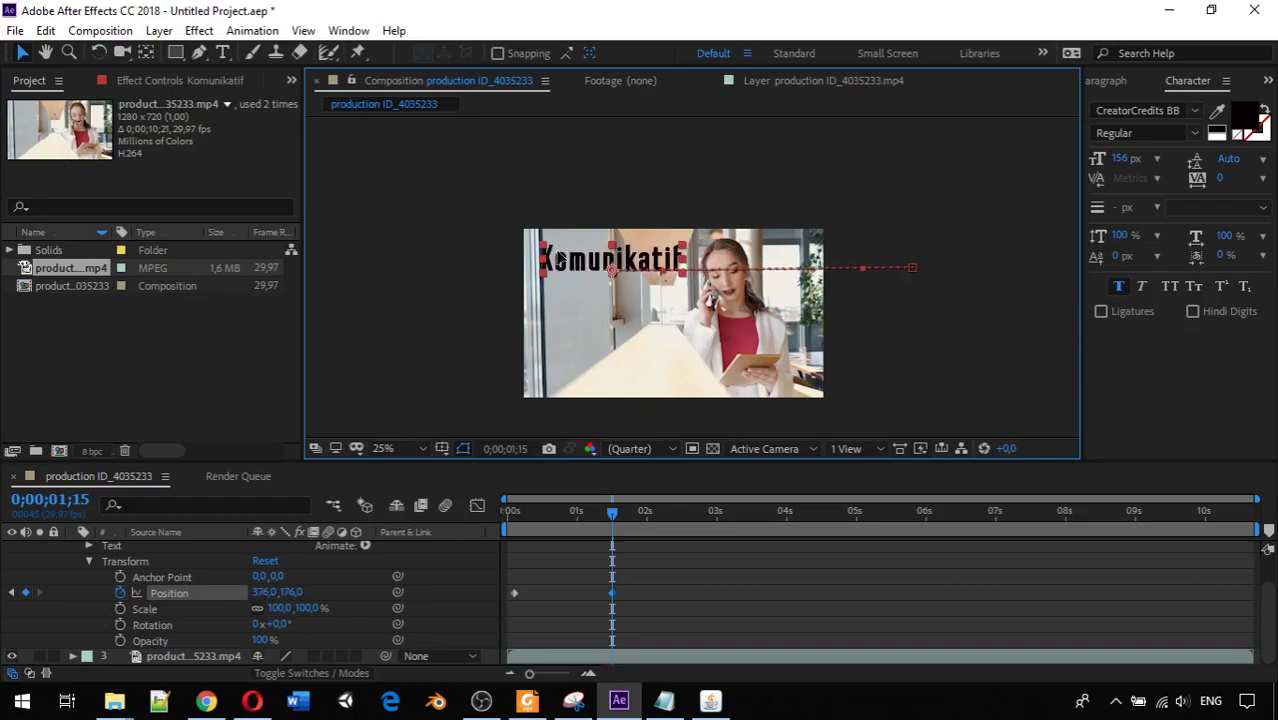
left_click(770, 184)
Shift the Komunikatif layer's first Position keyframe to the composition start at 0;00;00;00
left_click(612, 515)
left_click_drag(612, 515, 508, 515)
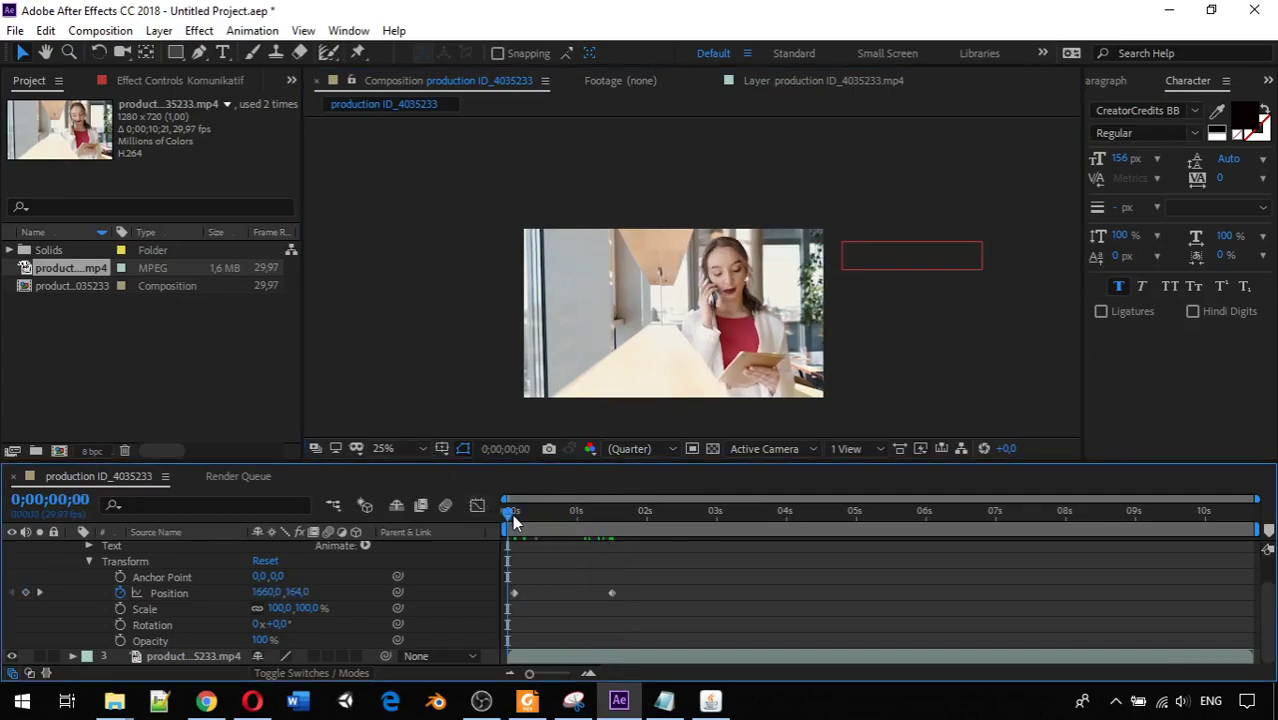
left_click(508, 594)
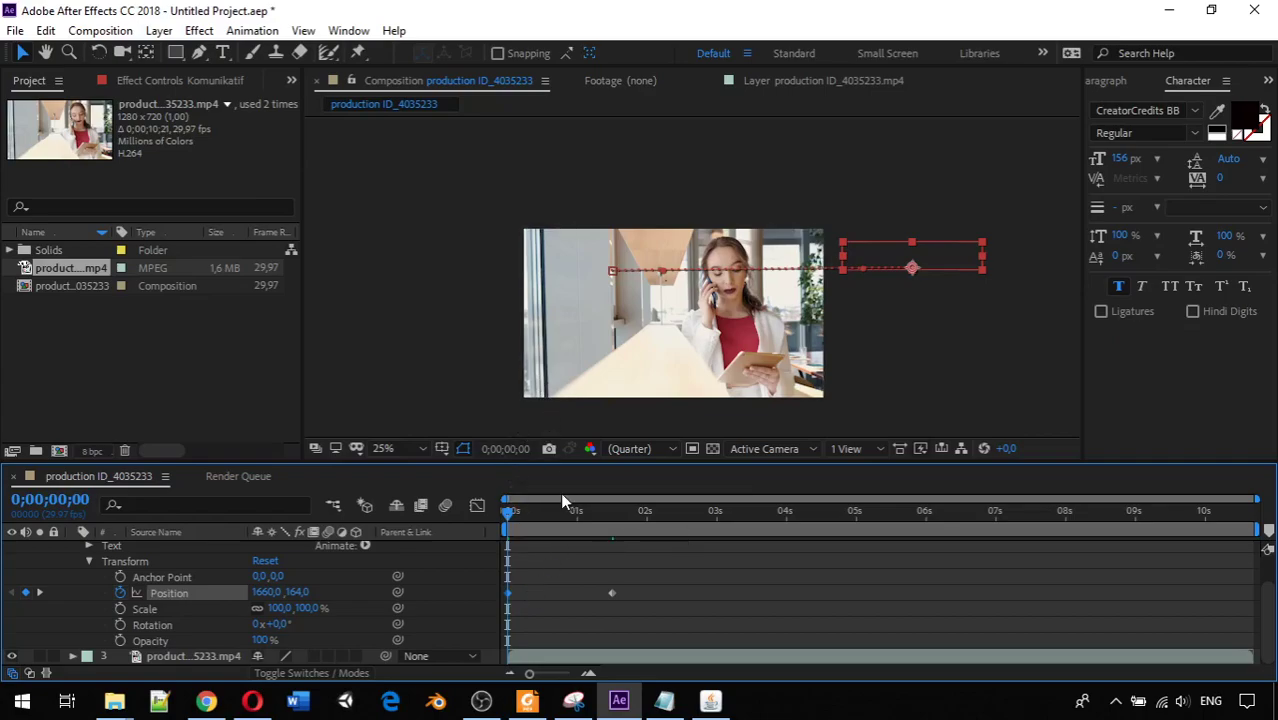
Preview the Komunikatif slide-in from the start and scrub back to just before its end keyframe
key("space")
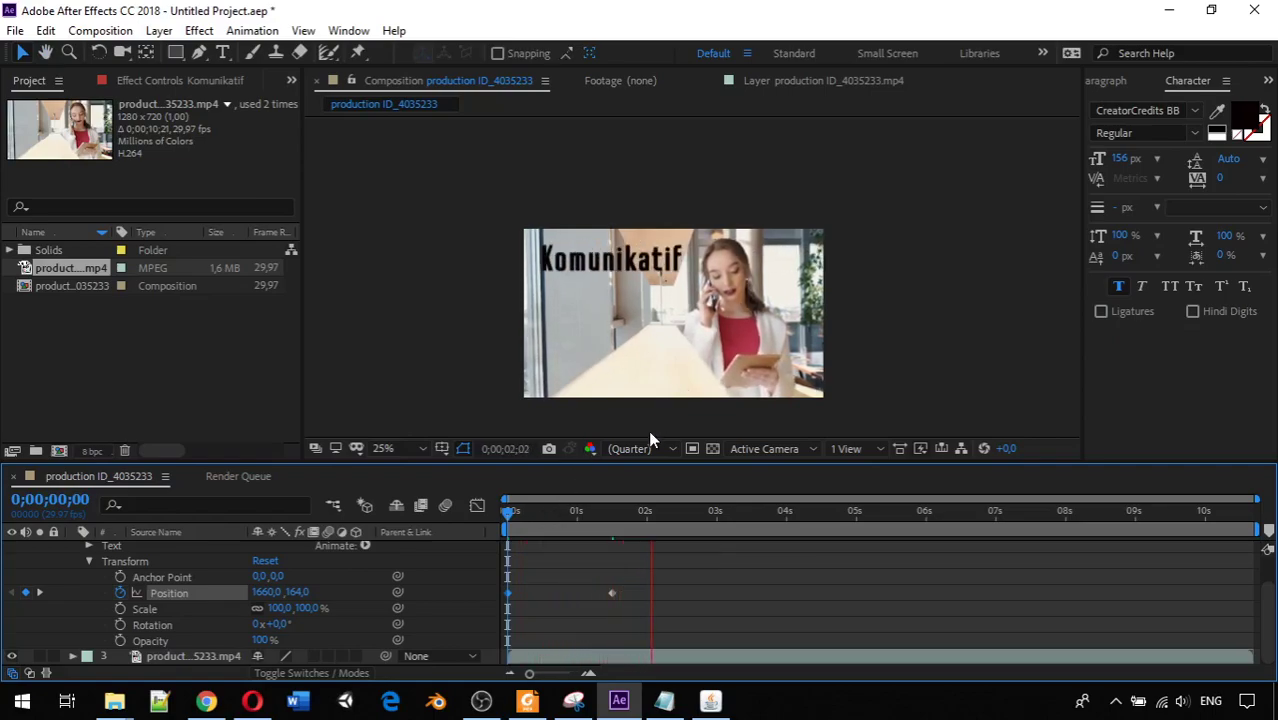
key("space")
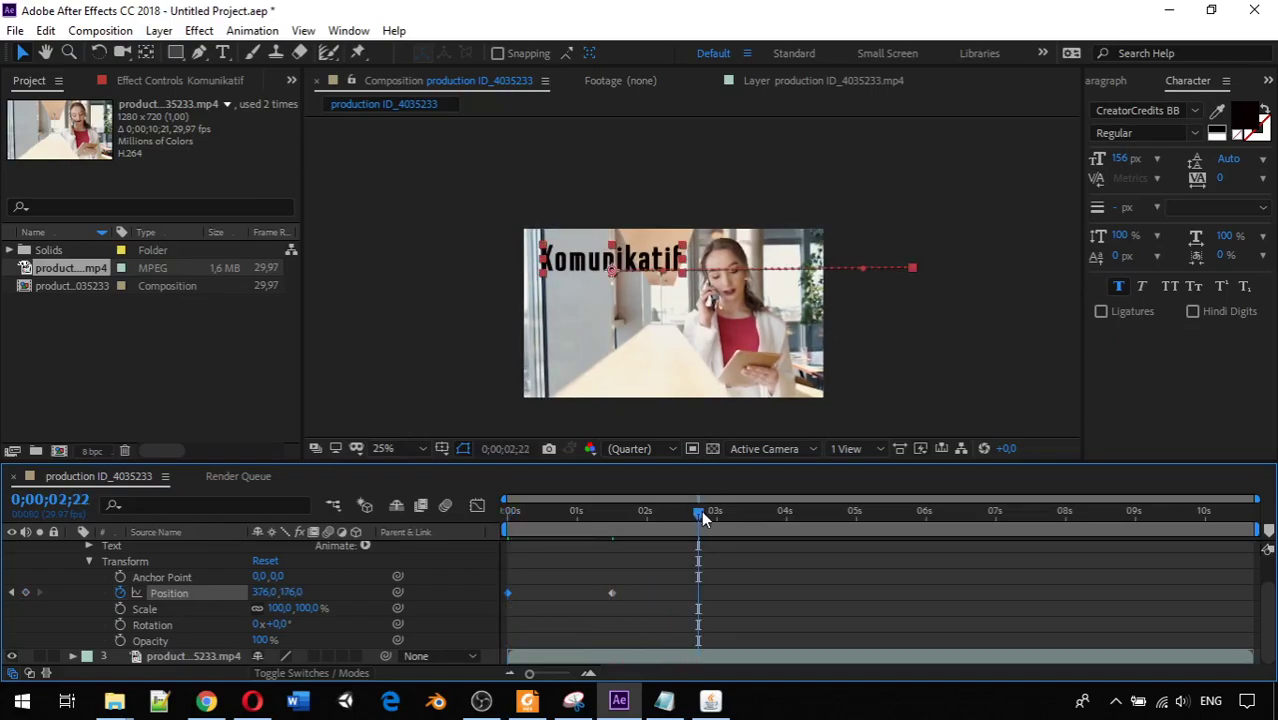
left_click_drag(701, 516, 610, 528)
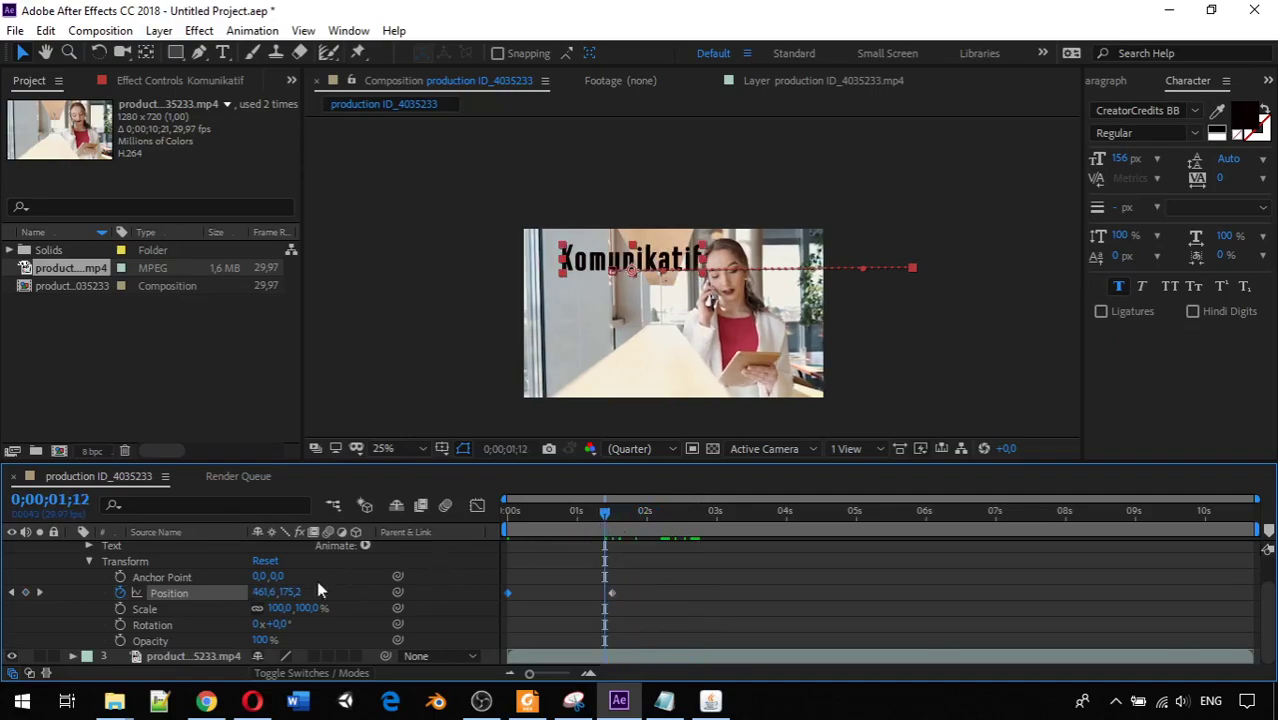
Enable motion blur for the composition and switch it on for the Komunikatif text layer
left_click(87, 558)
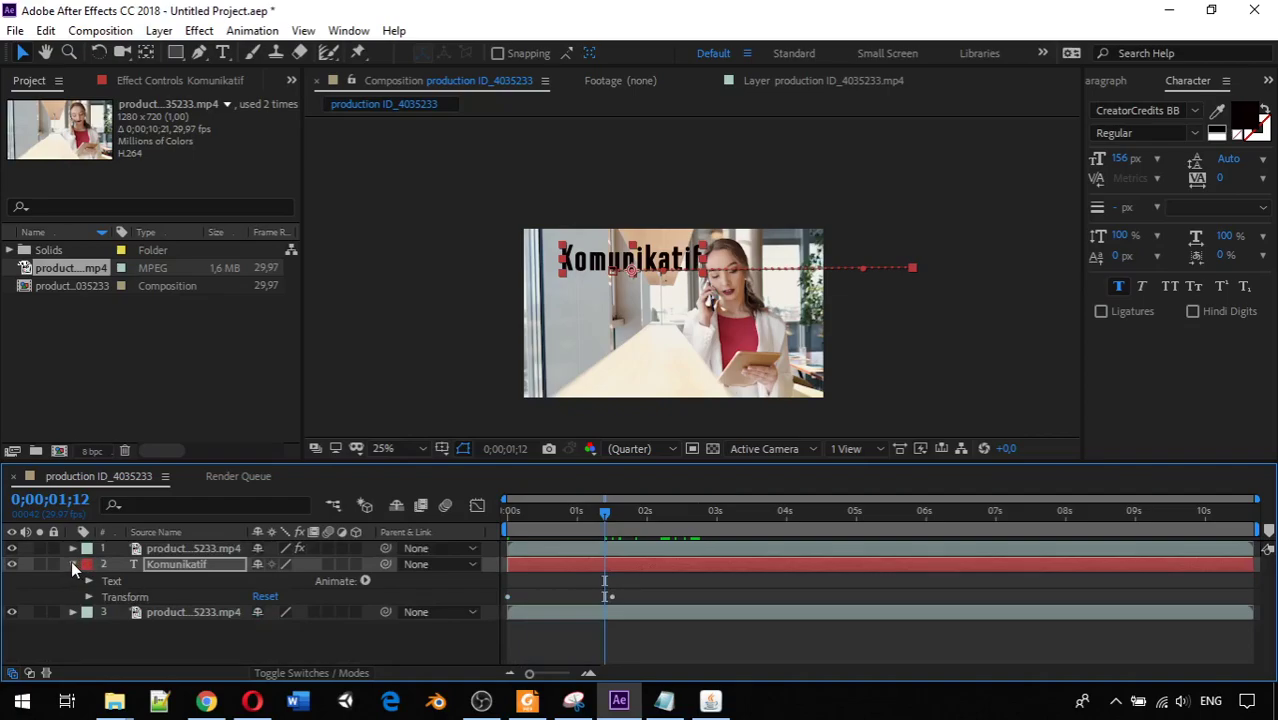
left_click(446, 506)
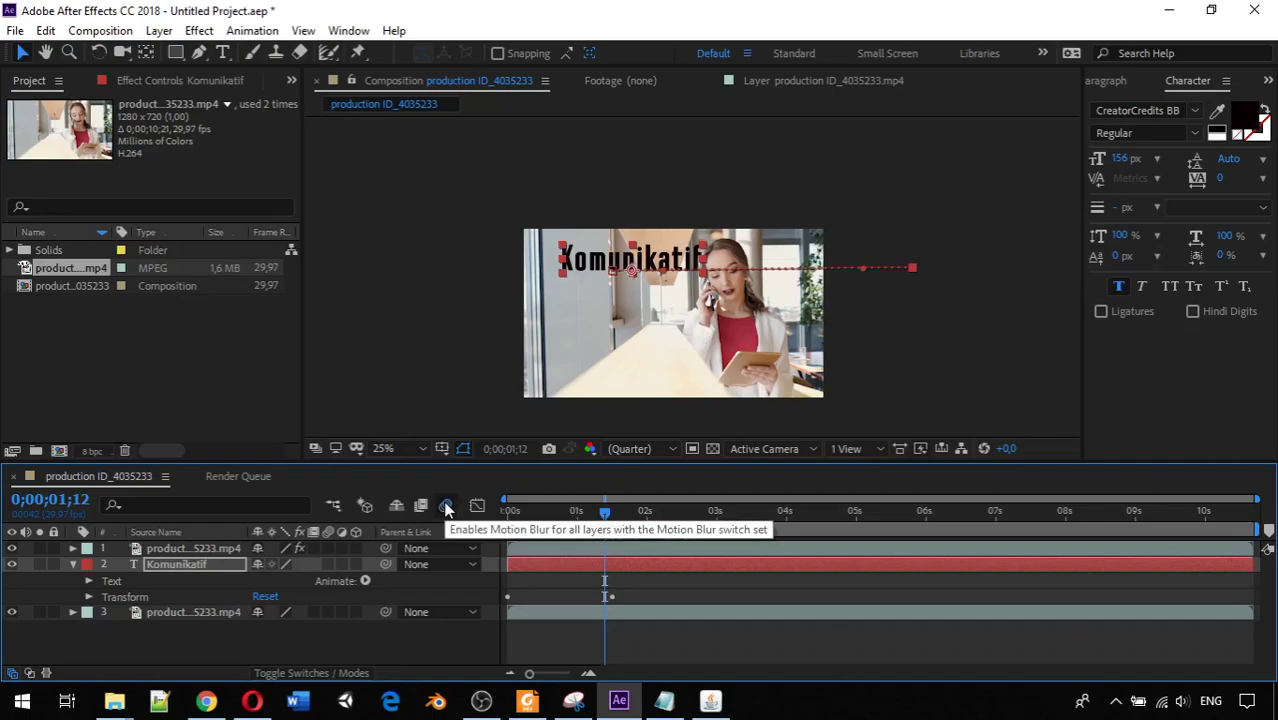
left_click(328, 564)
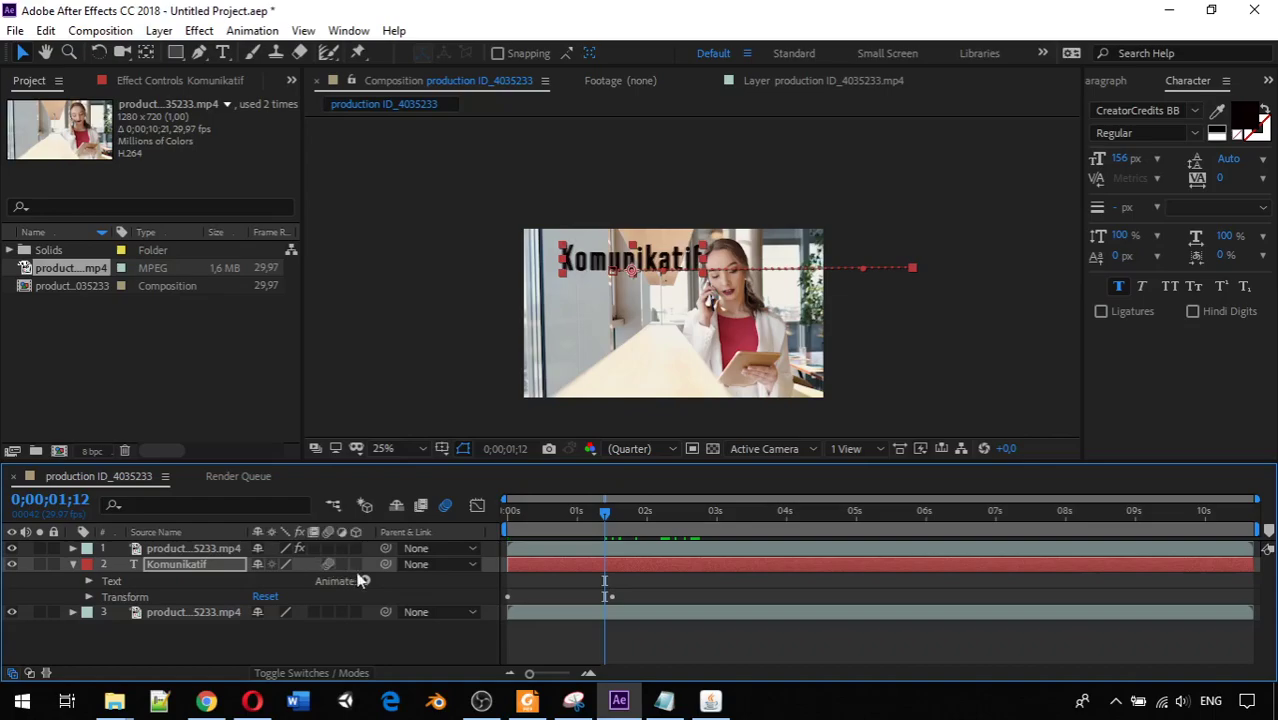
Preview the motion-blurred Komunikatif animation twice from the composition start to check the text passing behind the woman
left_click_drag(604, 515, 475, 508)
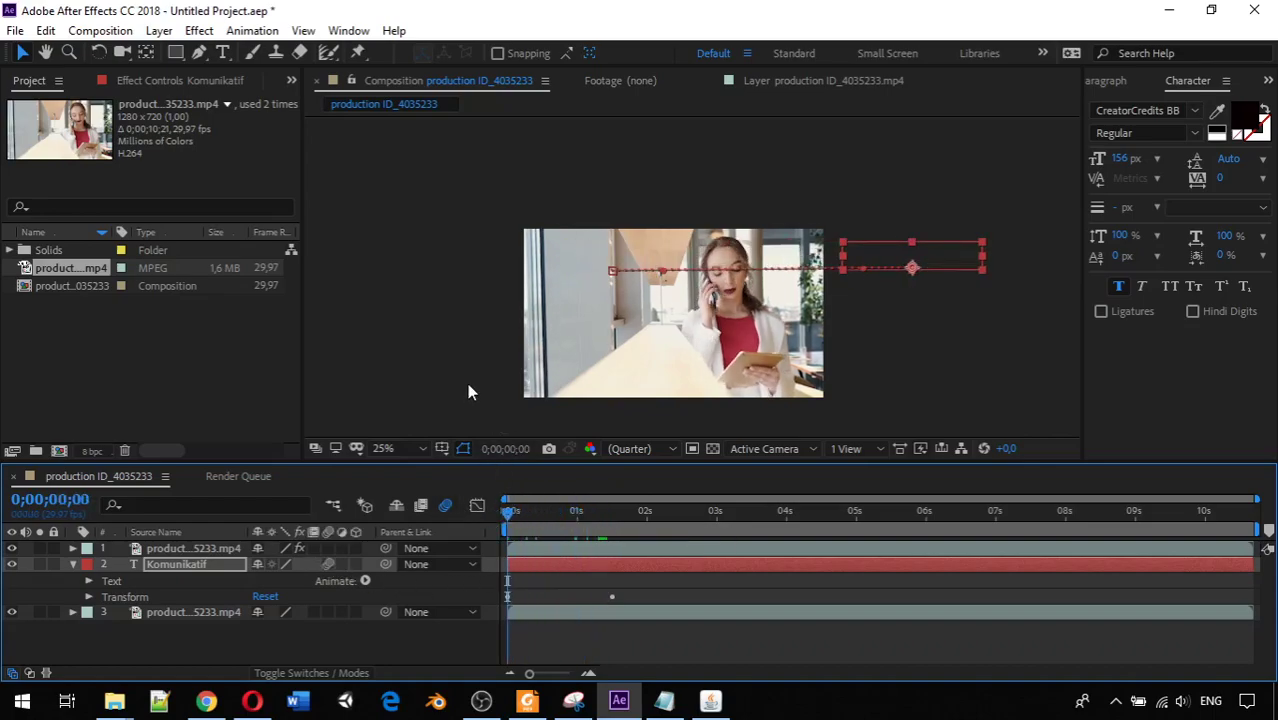
key("space")
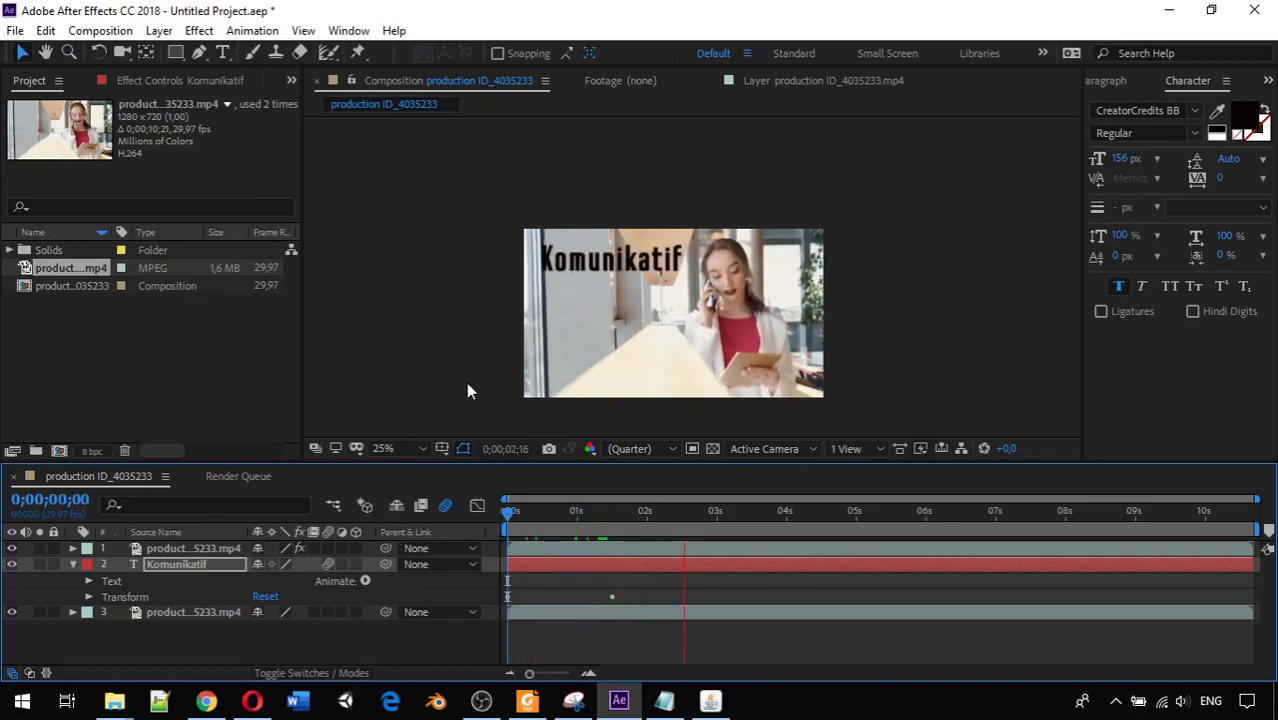
left_click(818, 515)
left_click_drag(819, 521, 425, 518)
key("space")
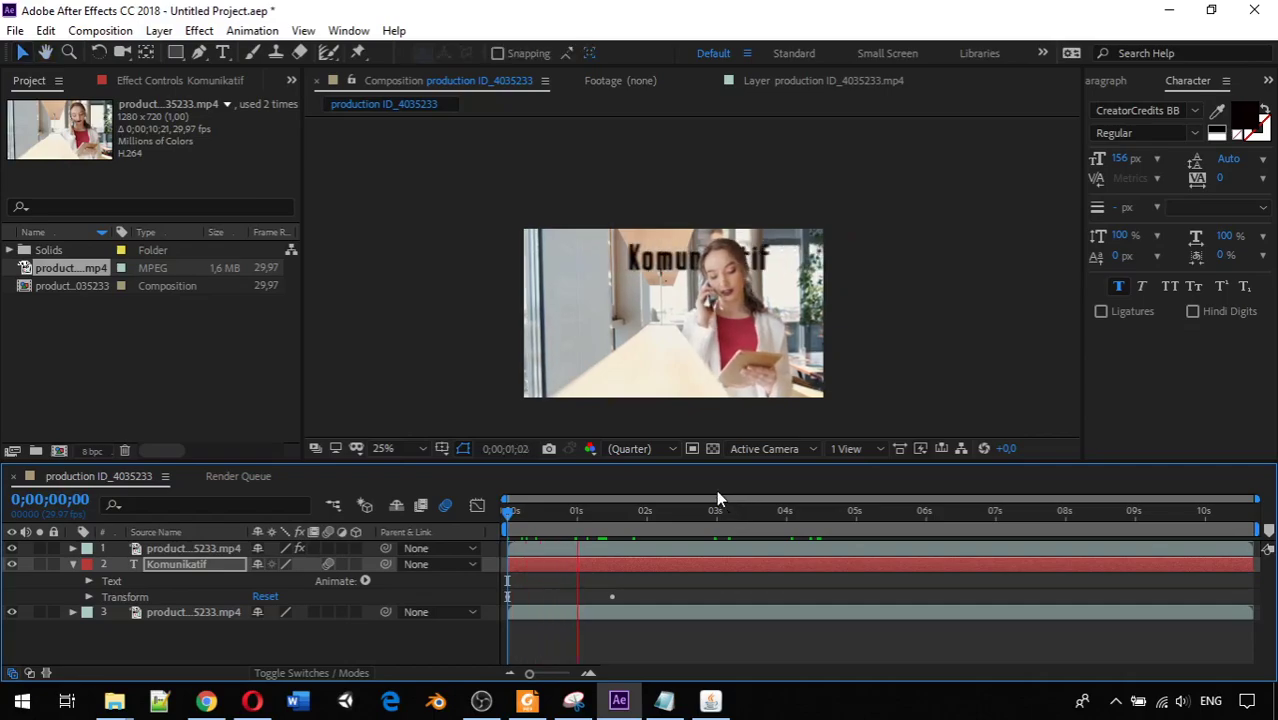
key("space")
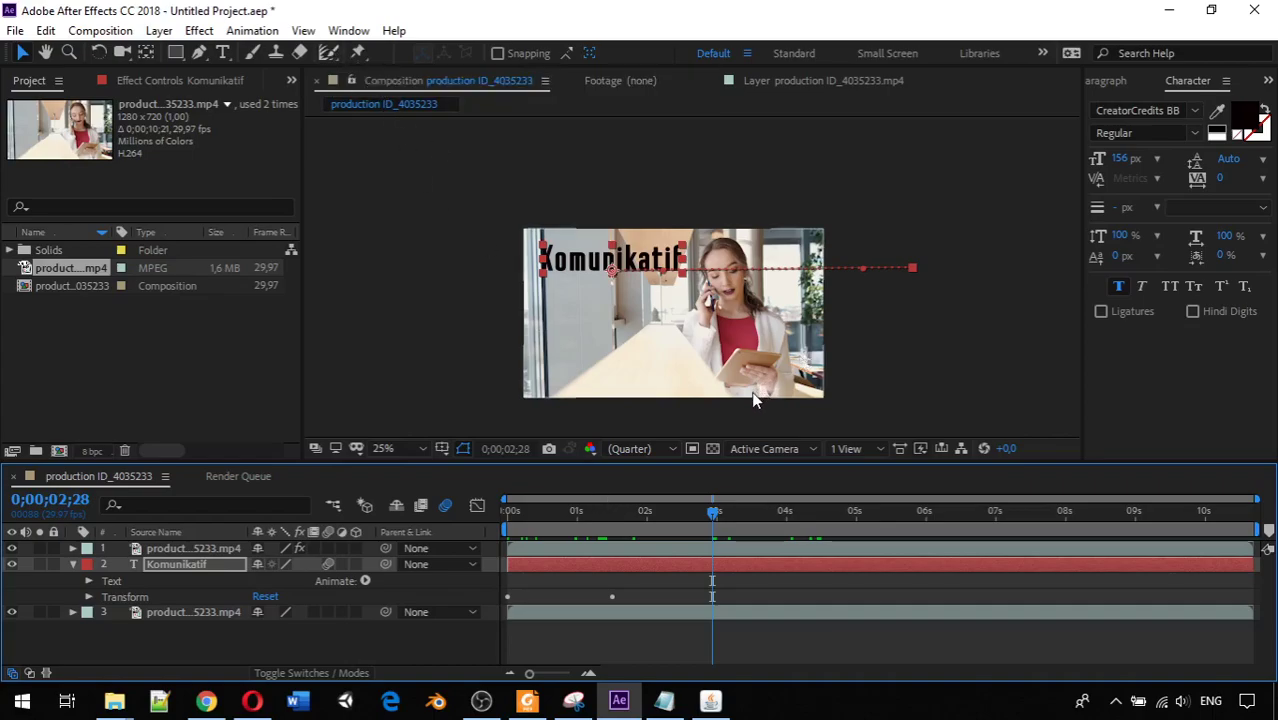
Create an adjustment layer and place it between the Komunikatif text layer and the plain footage layer
right_click(180, 650)
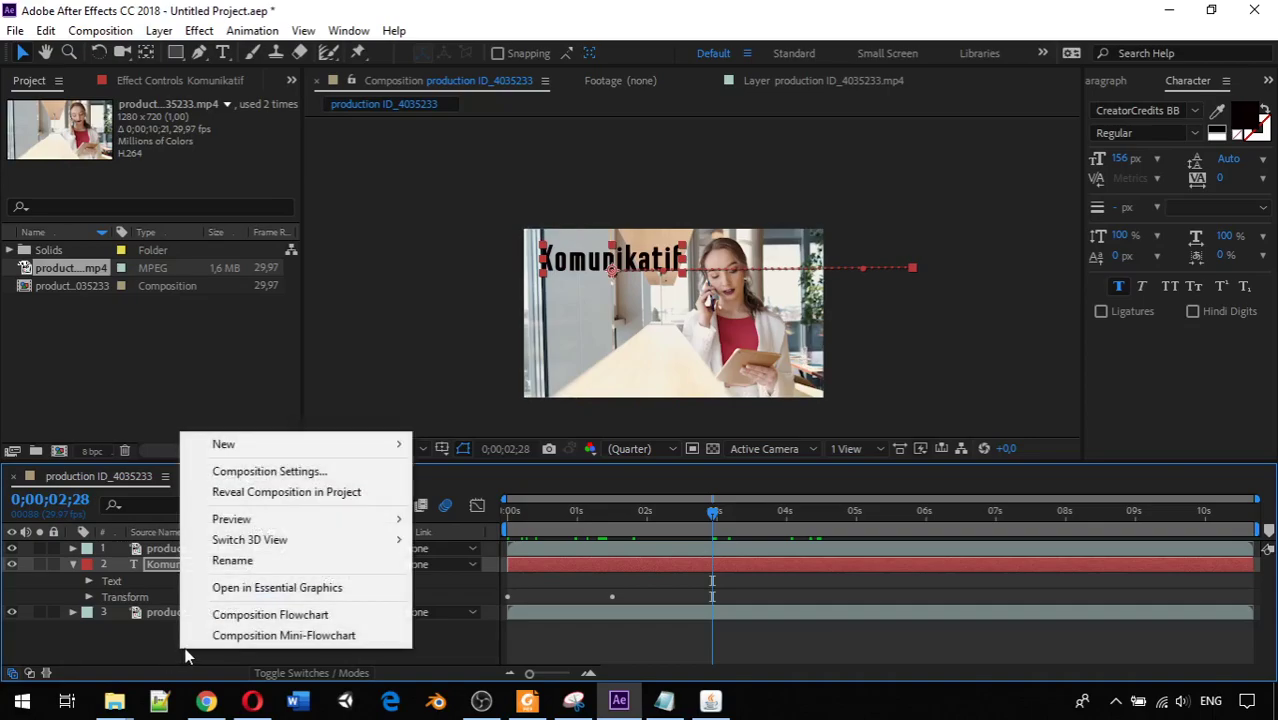
mouse_move(296, 452)
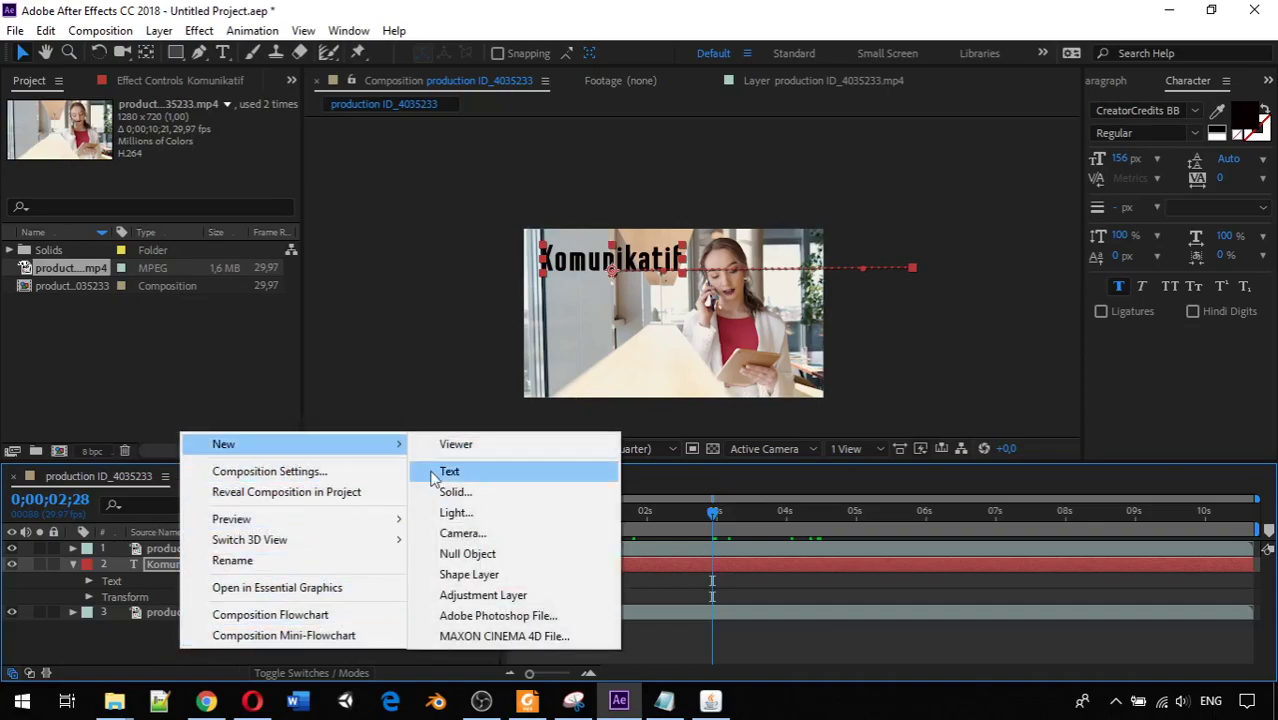
left_click(526, 599)
left_click_drag(213, 573, 208, 606)
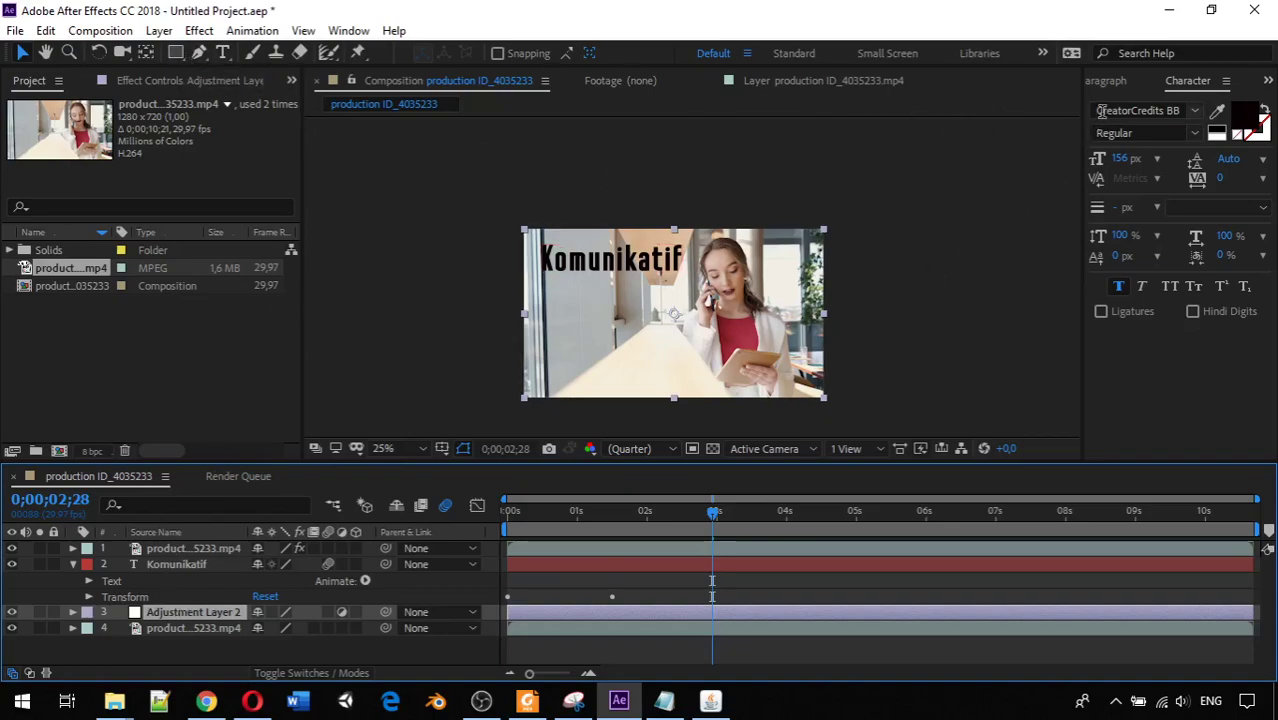
Search the effects library for a color correction effect, trying the terms color co, corr and color
scroll(1236, 92, "up", 3)
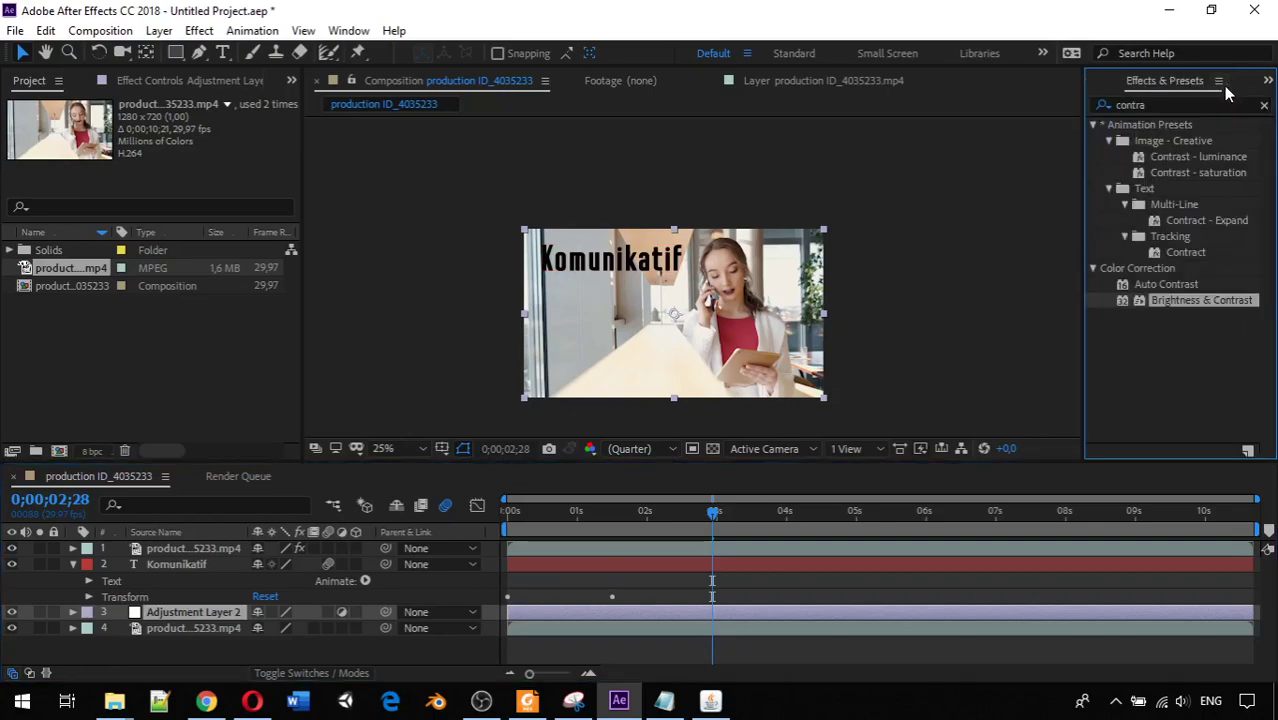
left_click(1176, 104)
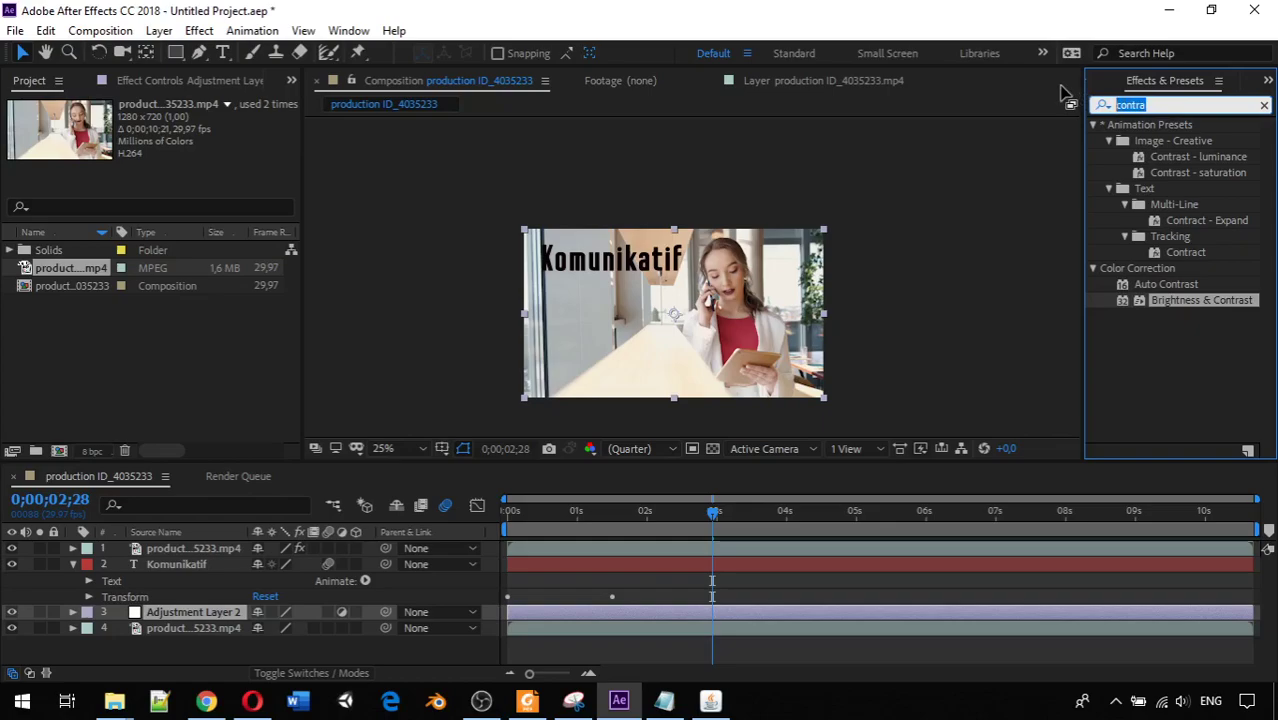
type("col")
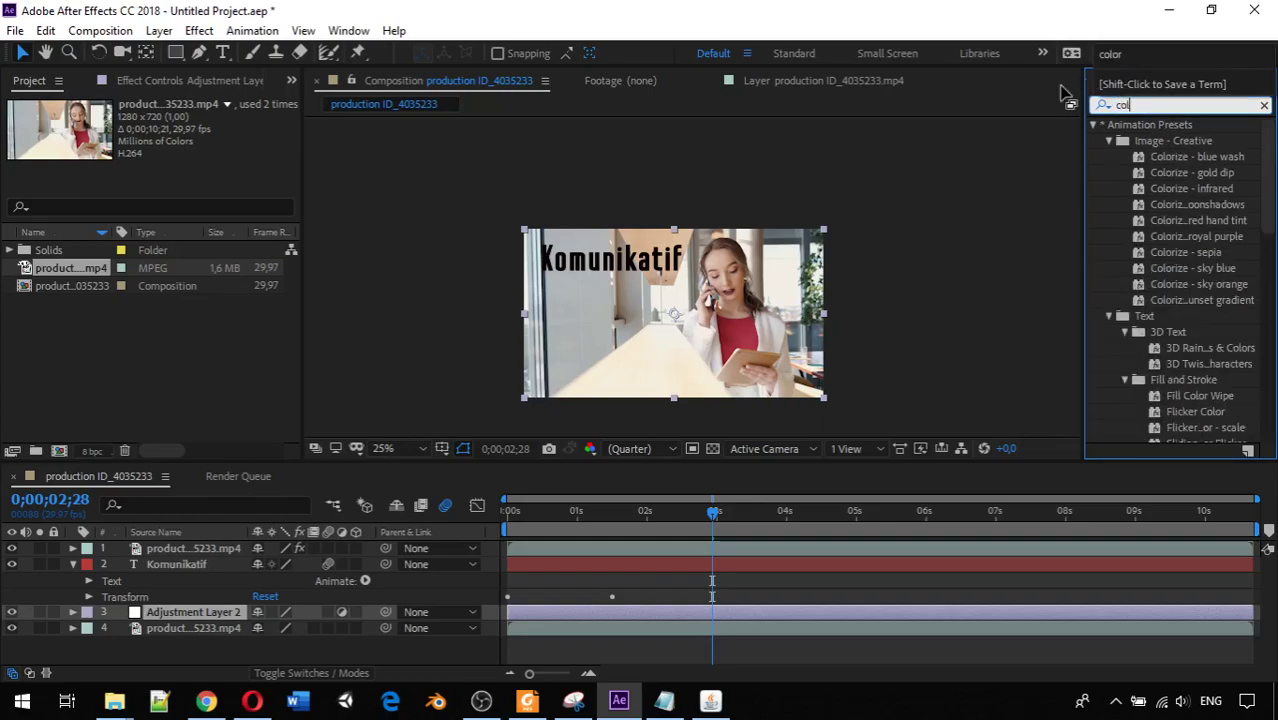
type("or co")
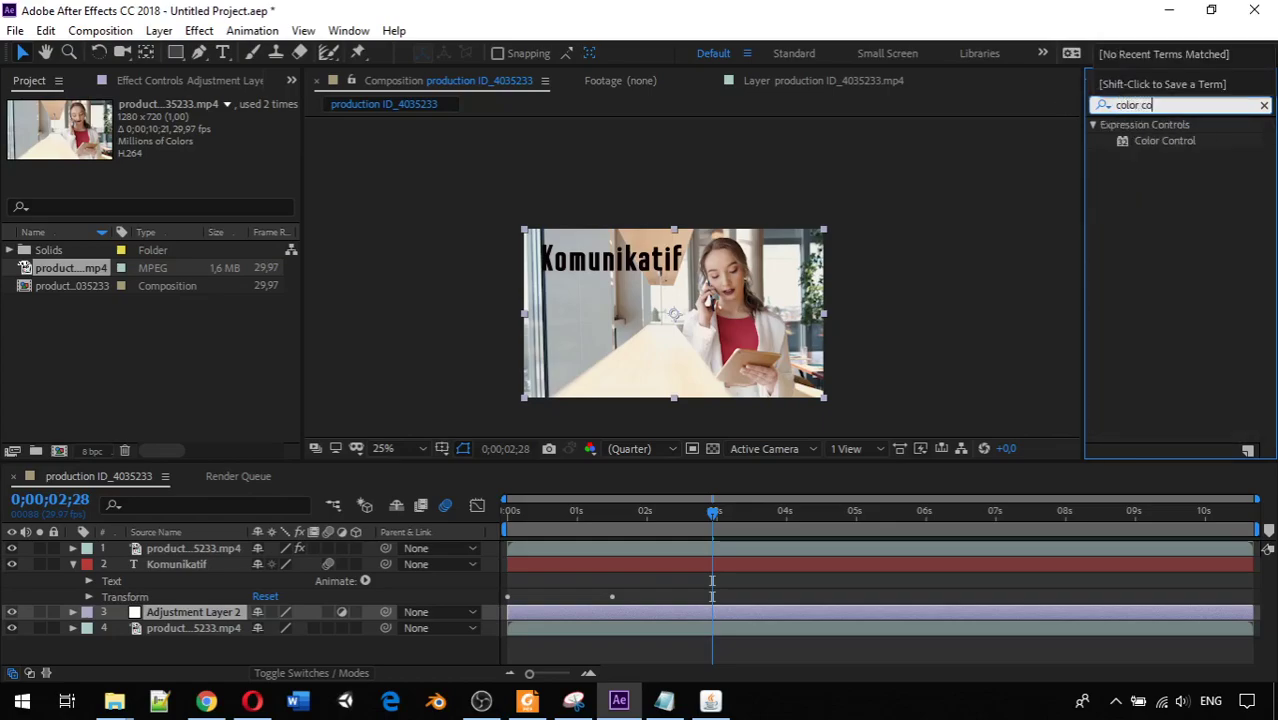
key("BackSpace")
key("BackSpace")
key("BackSpace")
key("BackSpace")
key("BackSpace")
key("BackSpace")
key("BackSpace")
key("BackSpace")
type("corr")
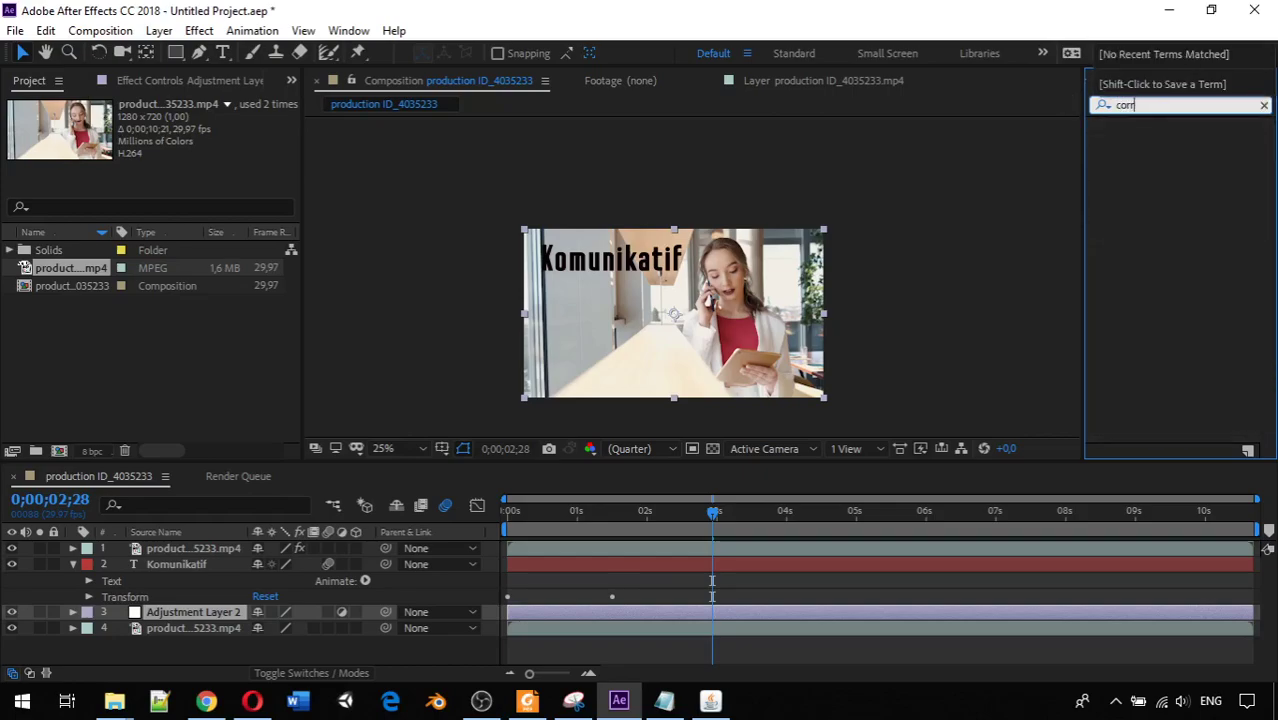
key("BackSpace")
key("BackSpace")
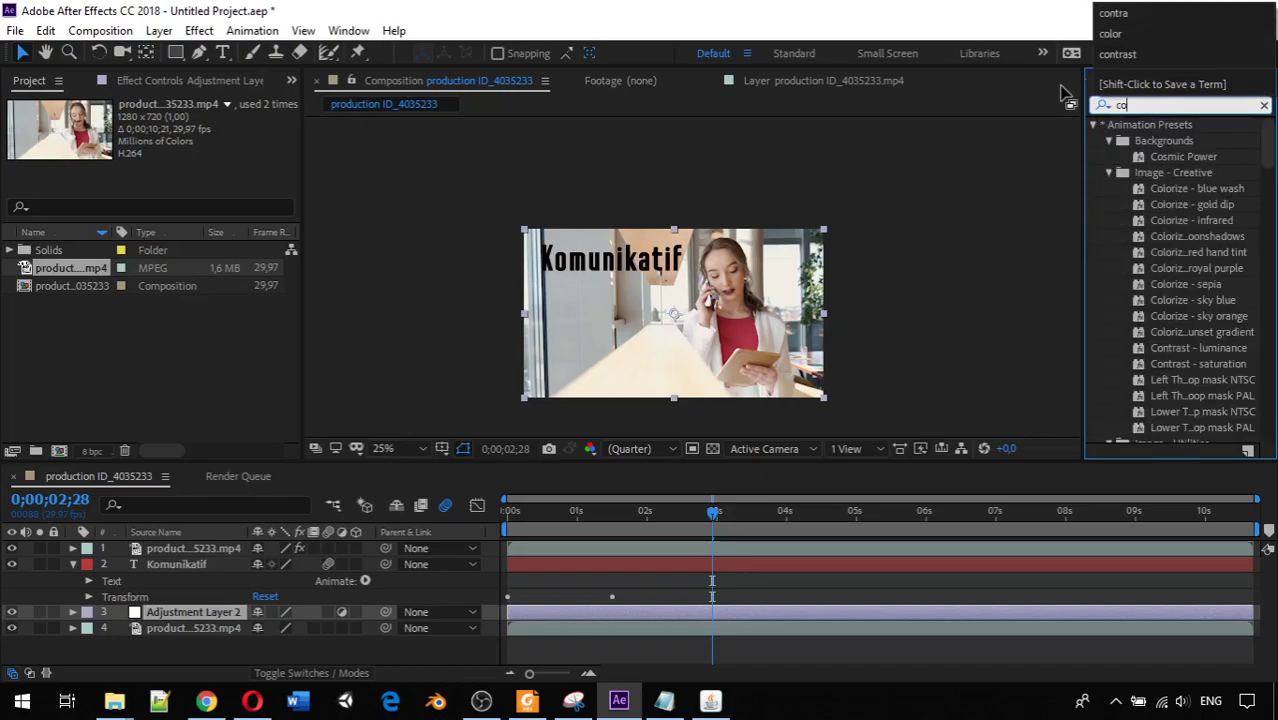
type("lor")
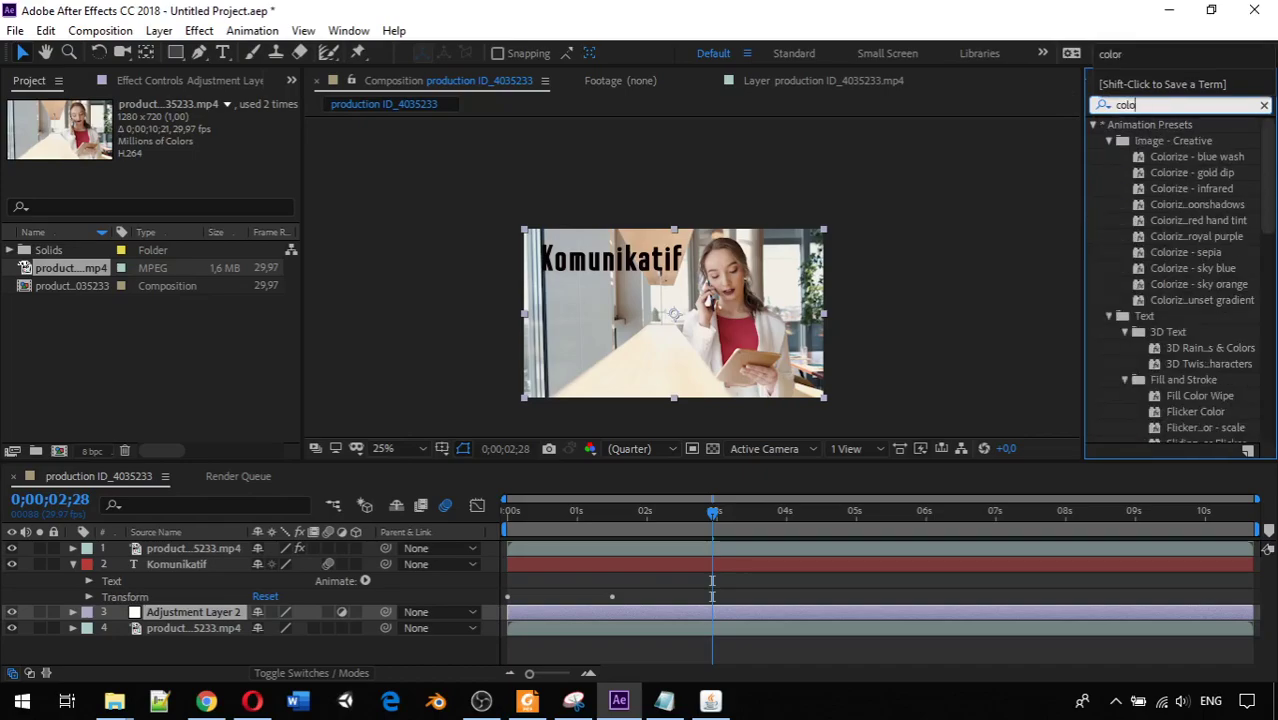
Search the effects library for hue
key("BackSpace")
key("BackSpace")
key("BackSpace")
key("BackSpace")
type("hue")
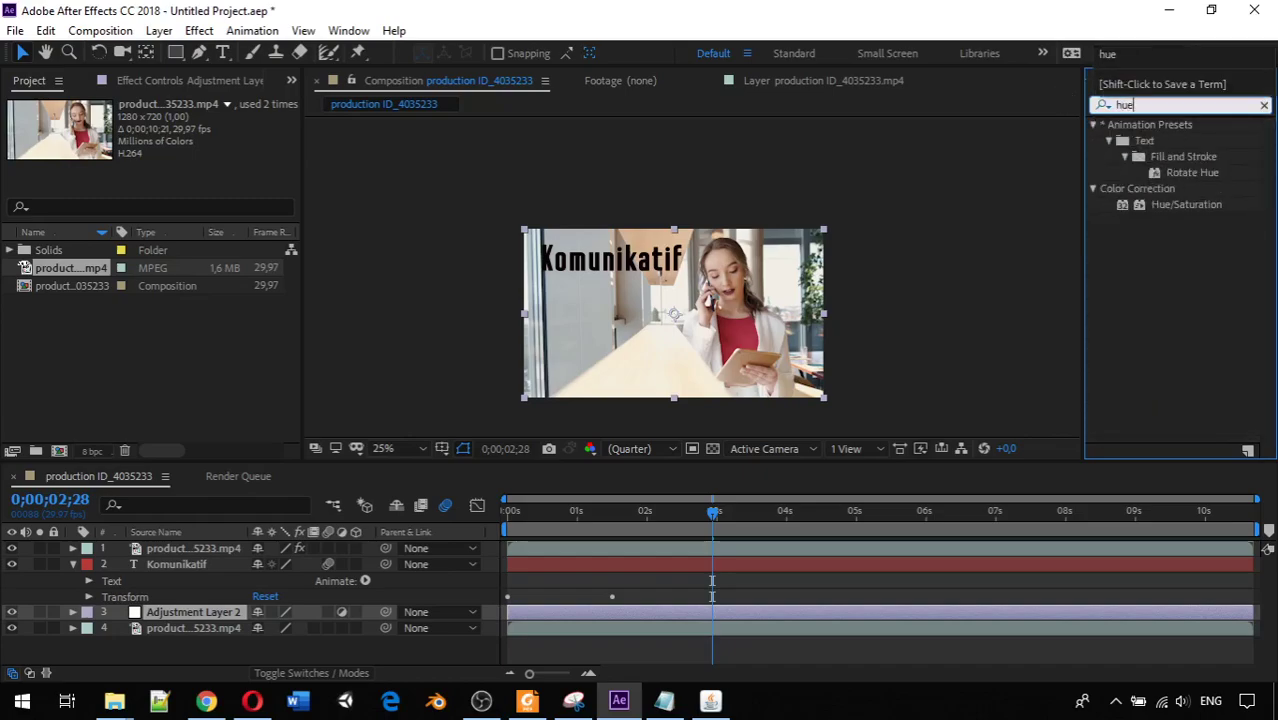
key("Return")
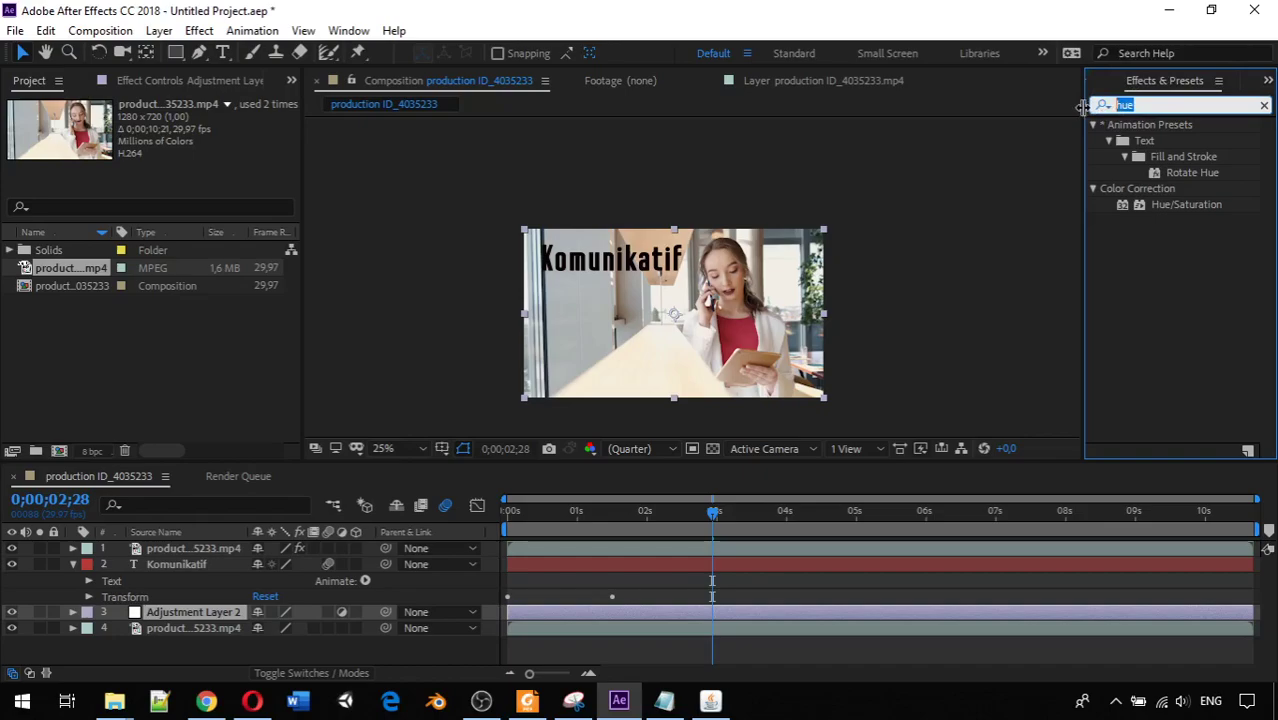
Search the effects library for Color Co, and clear the search to list all effect categories
type("Color")
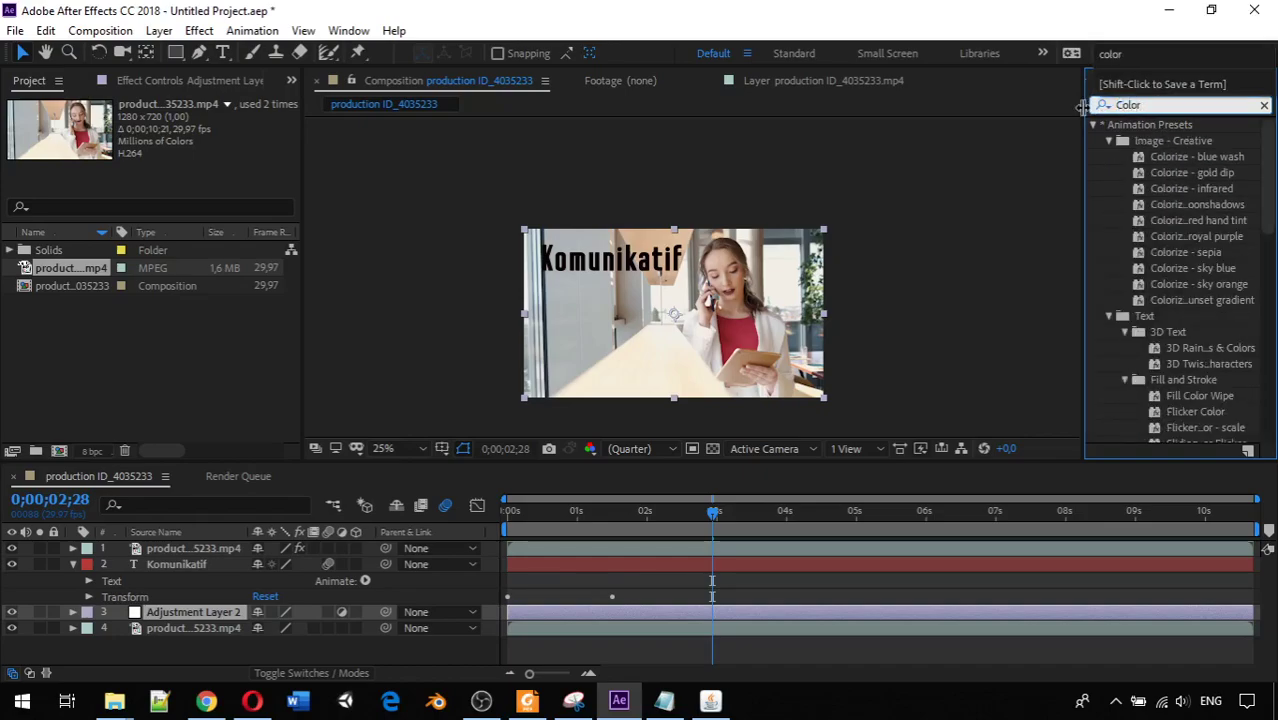
type(" Co")
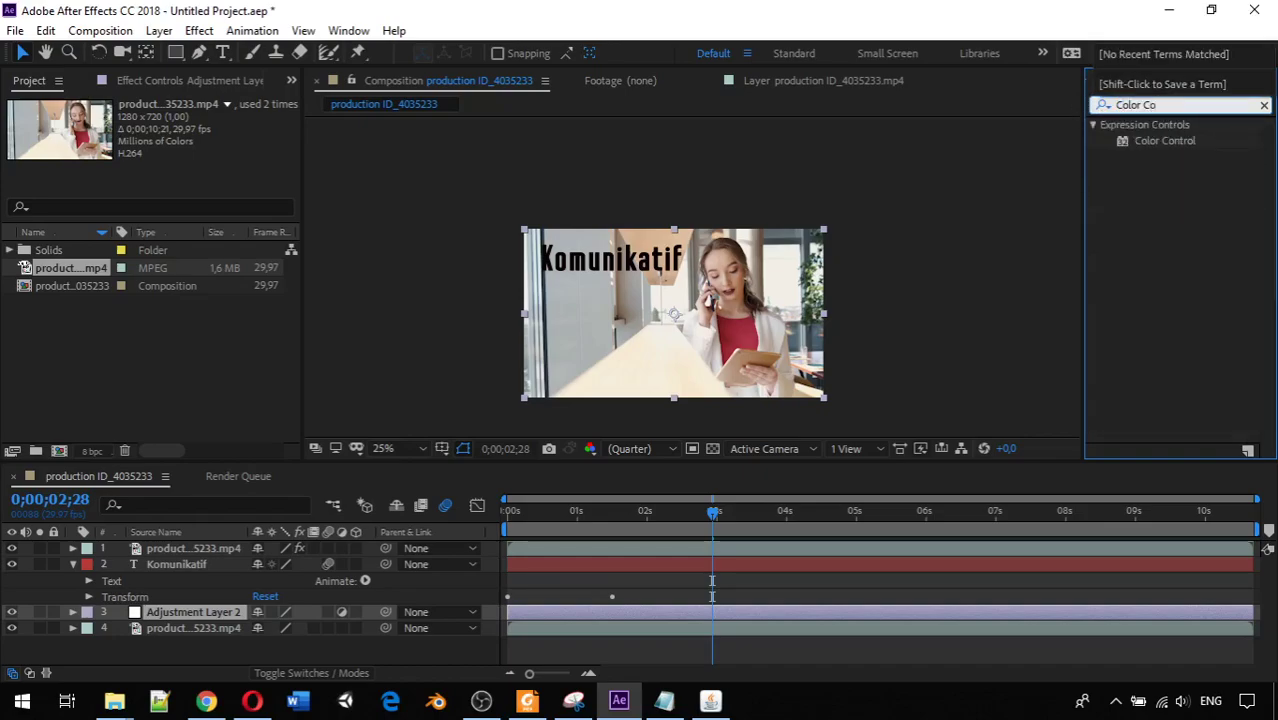
key("BackSpace")
key("BackSpace")
key("BackSpace")
key("BackSpace")
key("BackSpace")
key("BackSpace")
key("BackSpace")
key("BackSpace")
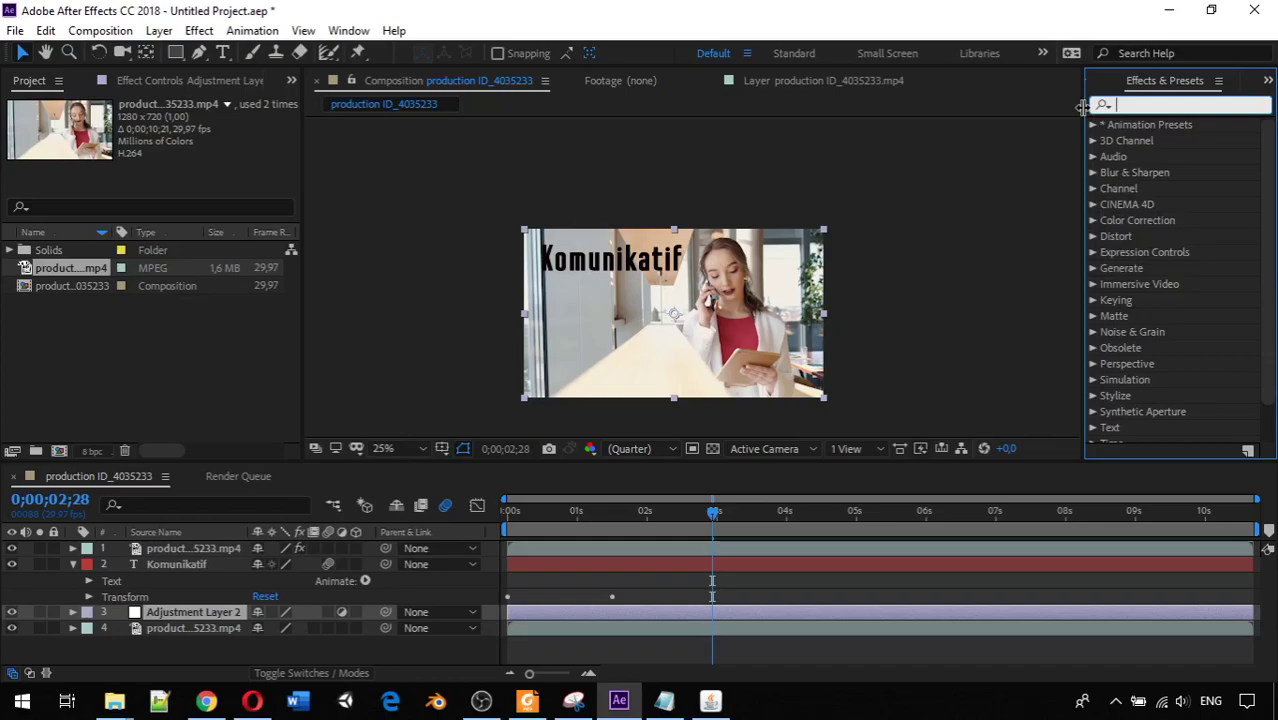
Find the Hue/Saturation effect in the effects library and apply it to the adjustment layer beneath the Komunikatif text
type("hue")
left_click_drag(1200, 206, 197, 620)
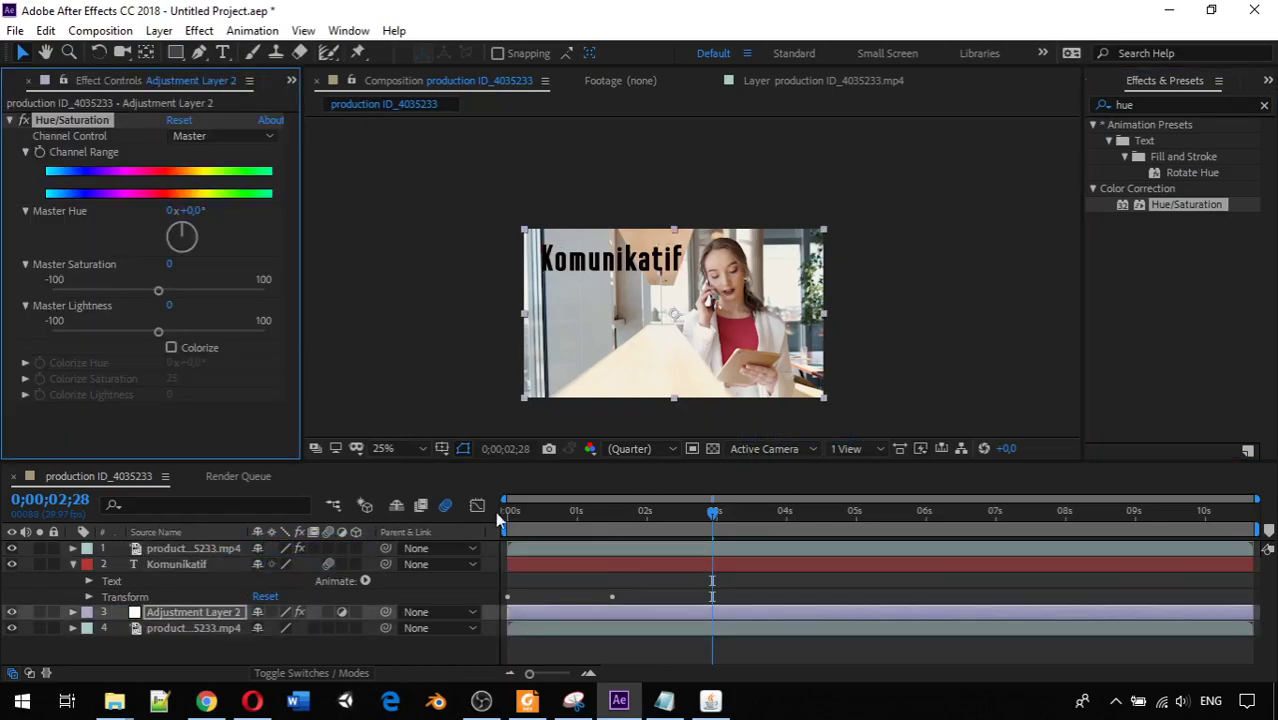
left_click(153, 614)
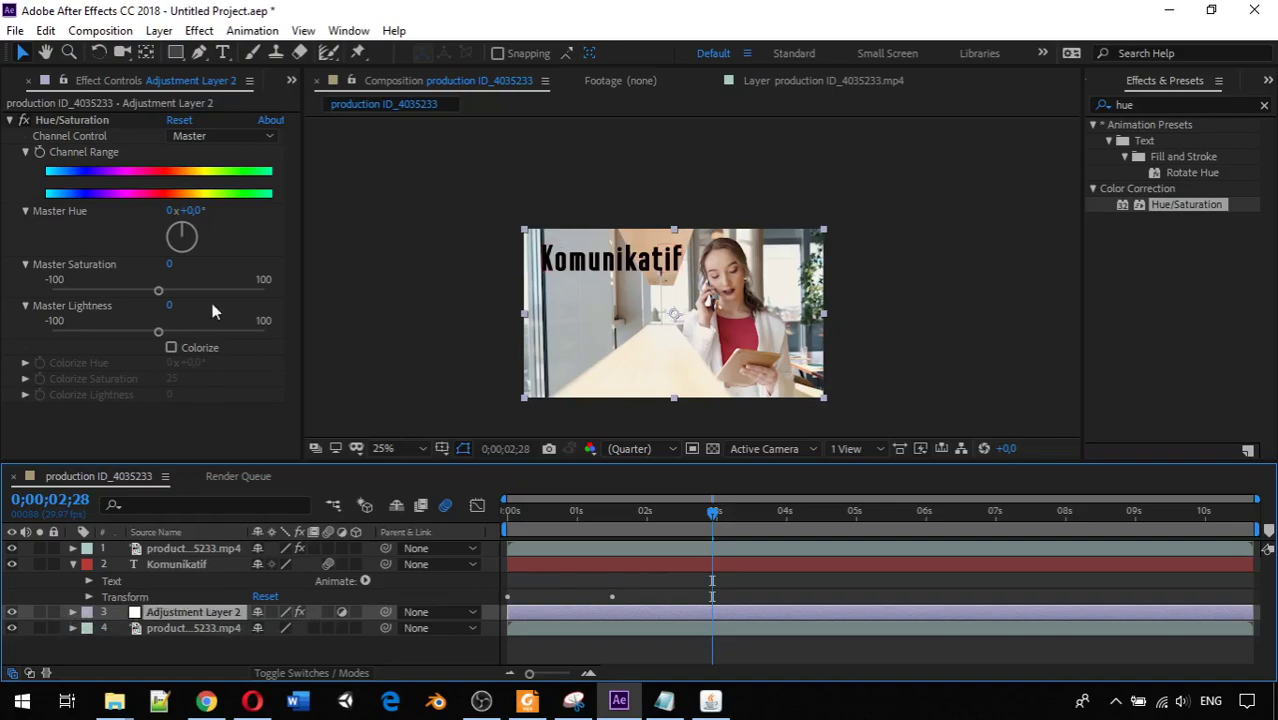
Keyframe the adjustment layer's Channel Range at 0;00;00;00, and set Master Hue to -75° at 0;00;01;15
left_click_drag(710, 510, 500, 549)
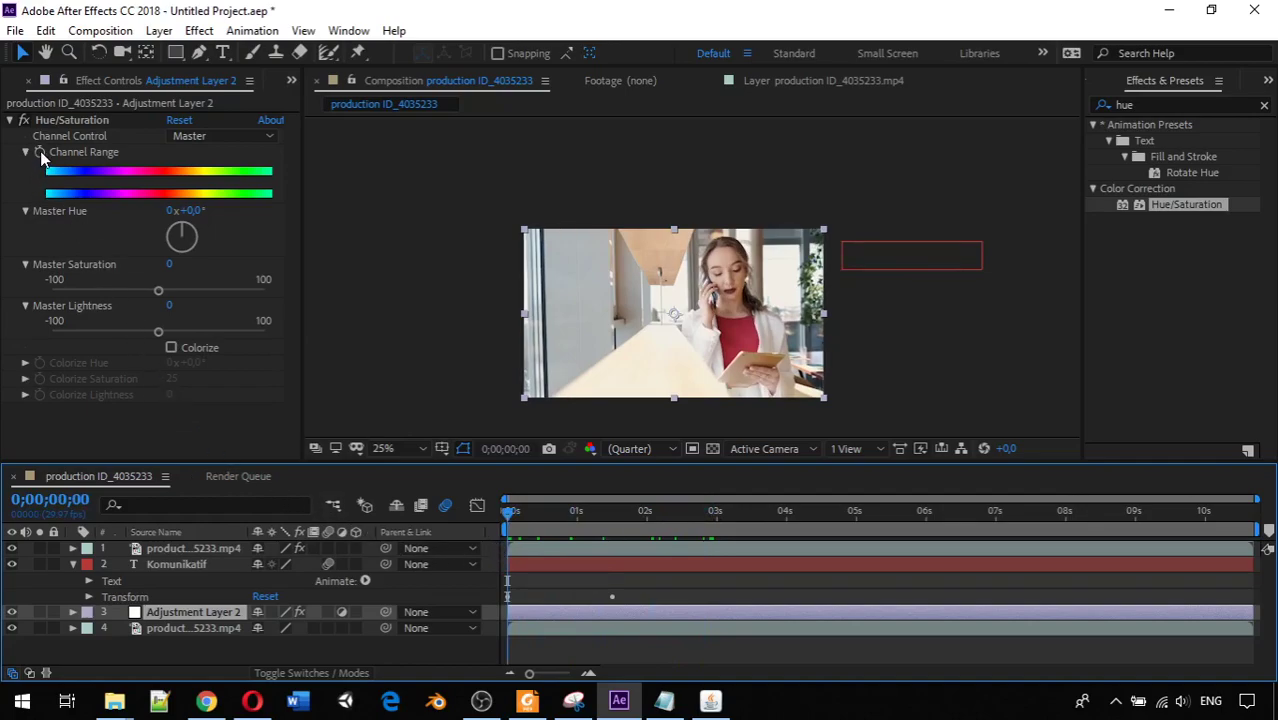
left_click(40, 153)
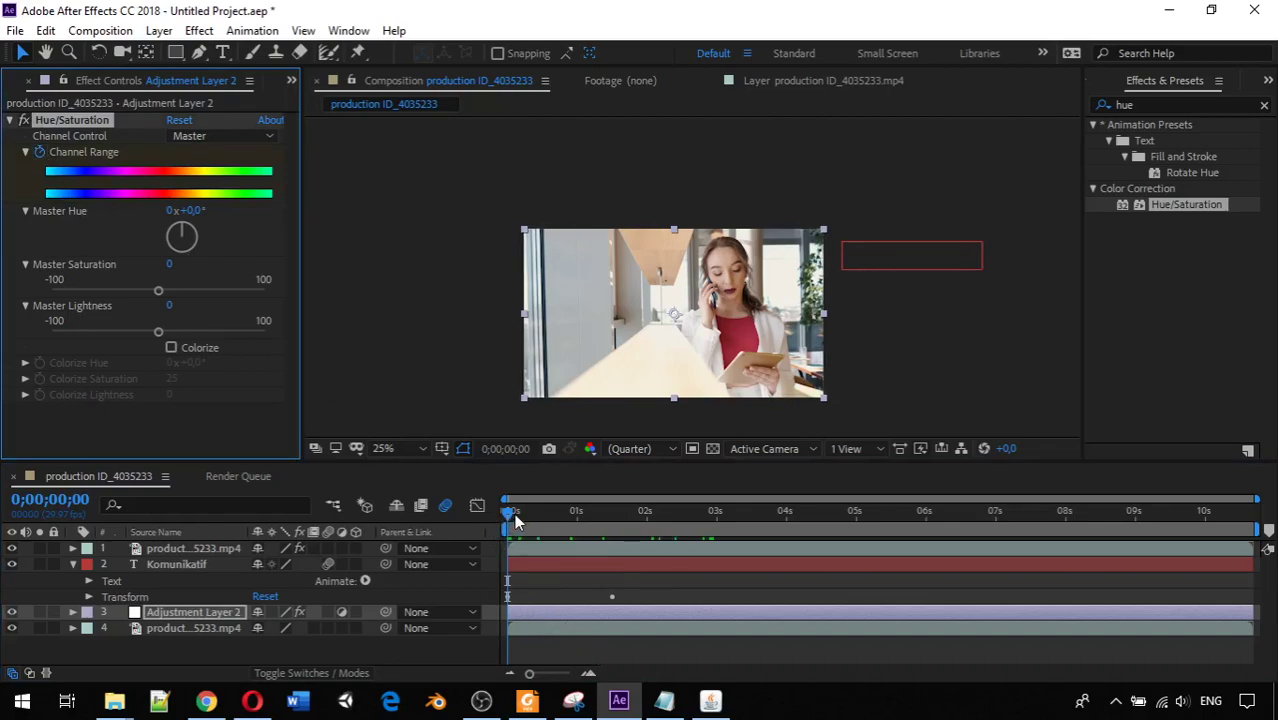
left_click(515, 520)
left_click_drag(515, 520, 614, 538)
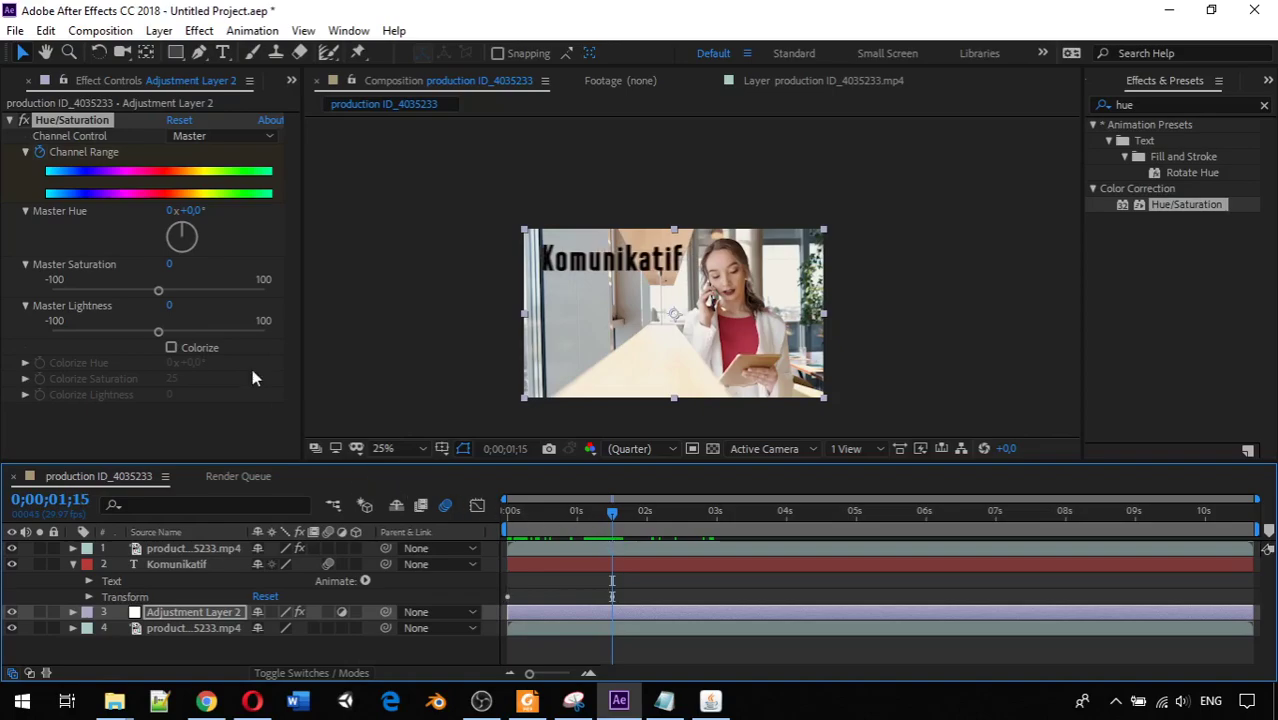
left_click_drag(180, 238, 133, 223)
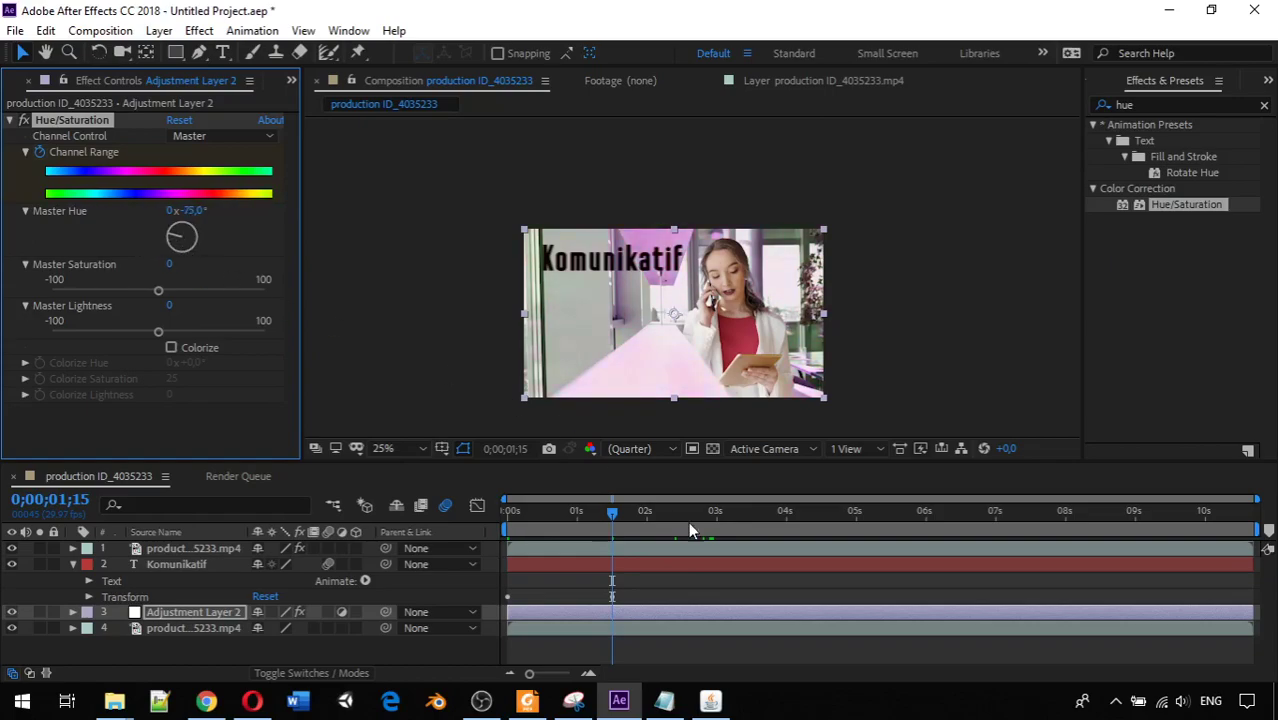
Preview the hue change and the Komunikatif text animation from the first frame, once at 25% and again at 50% magnification
left_click_drag(612, 512, 487, 509)
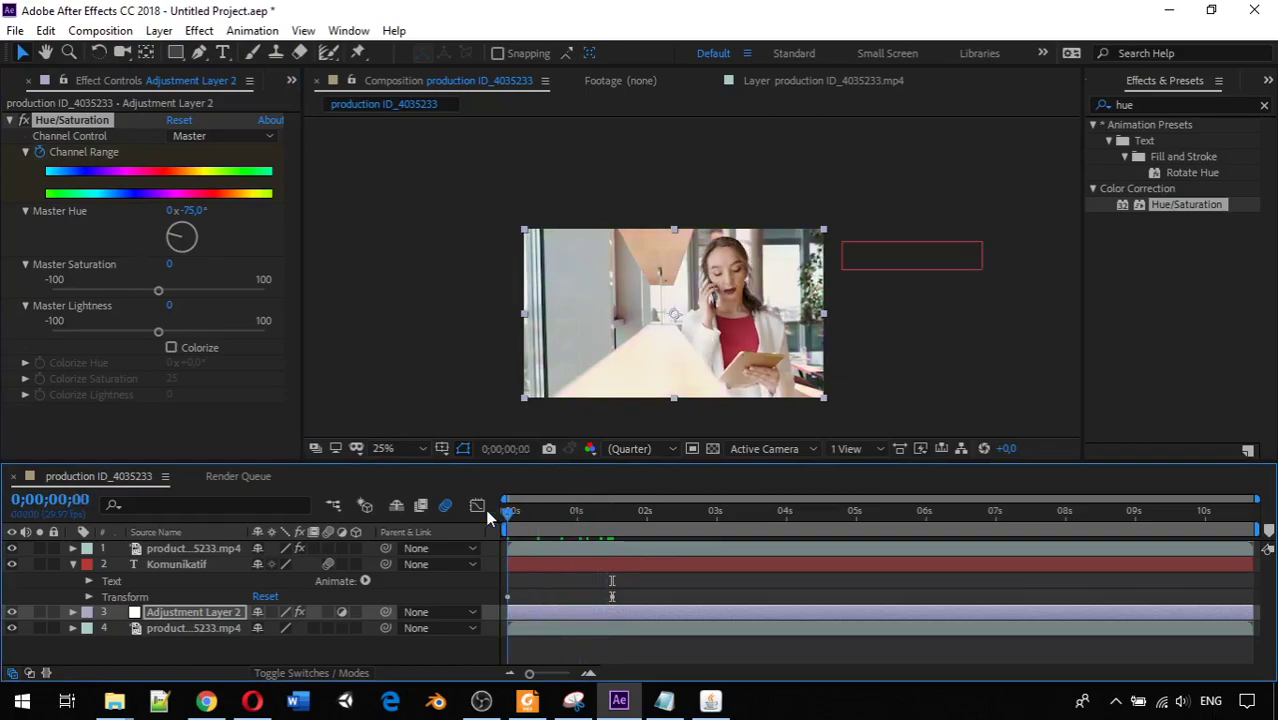
key("space")
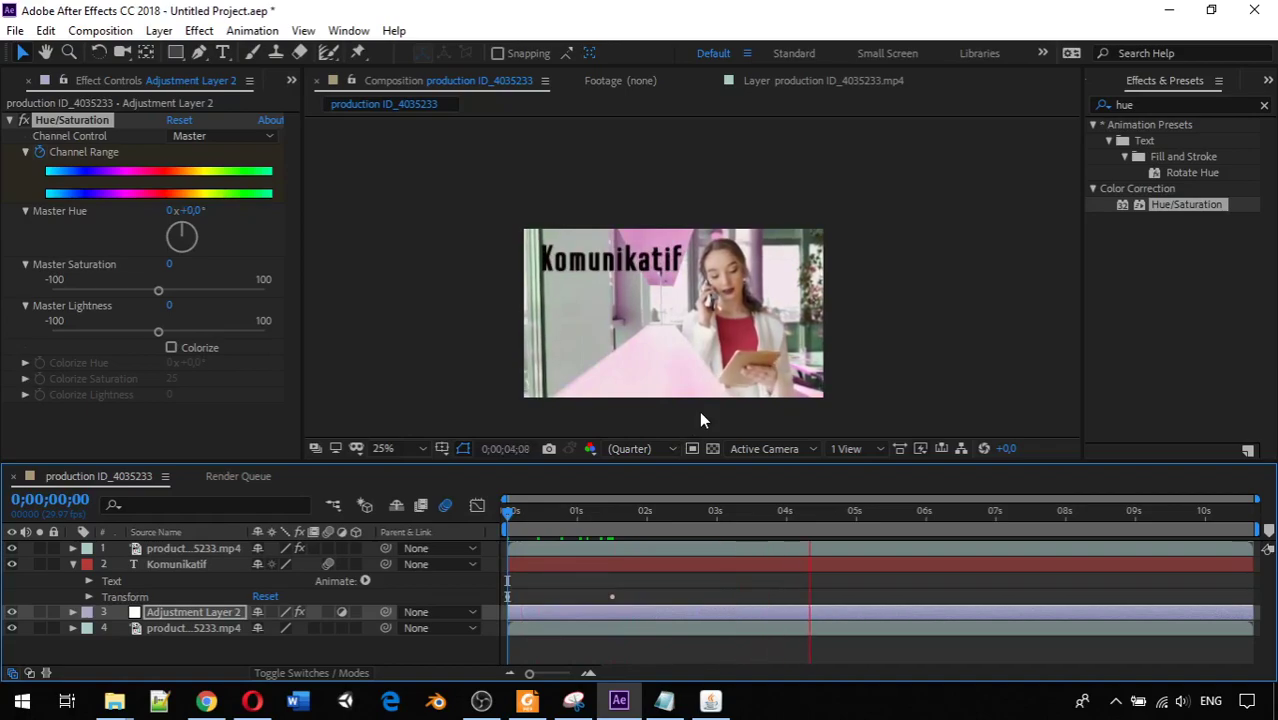
key("space")
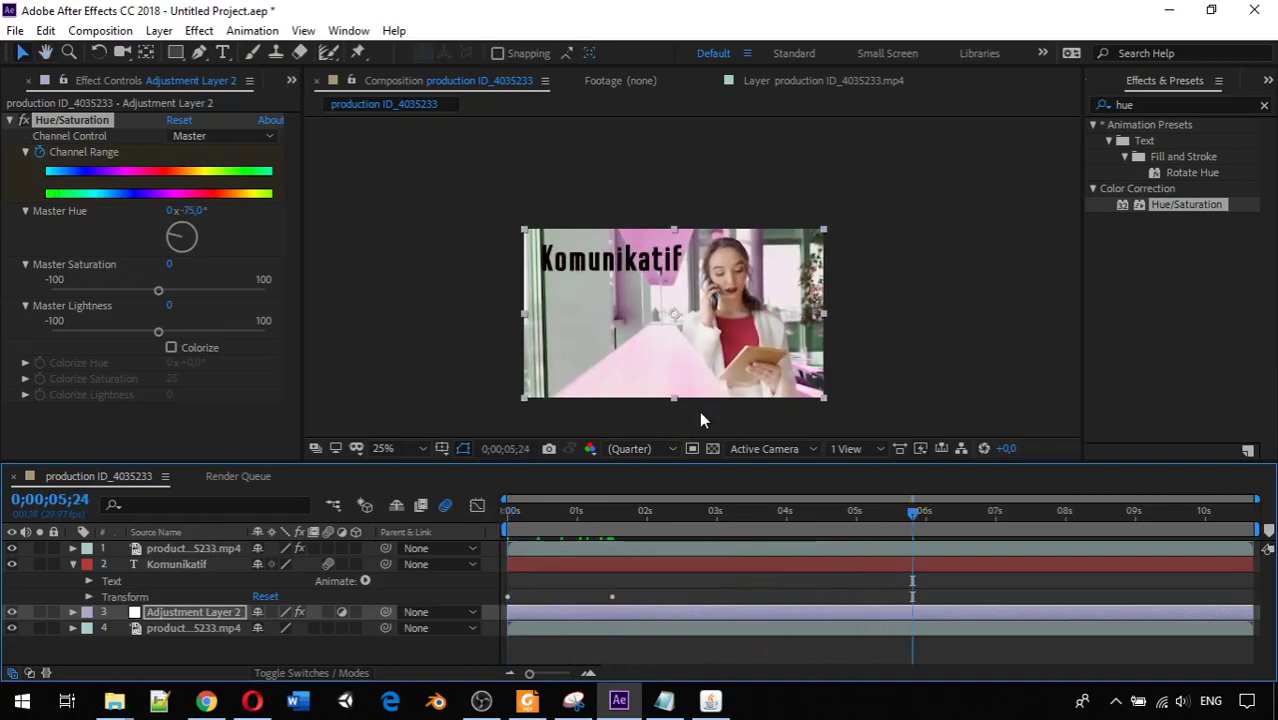
scroll(731, 370, "up", 3)
scroll(731, 370, "down", 2)
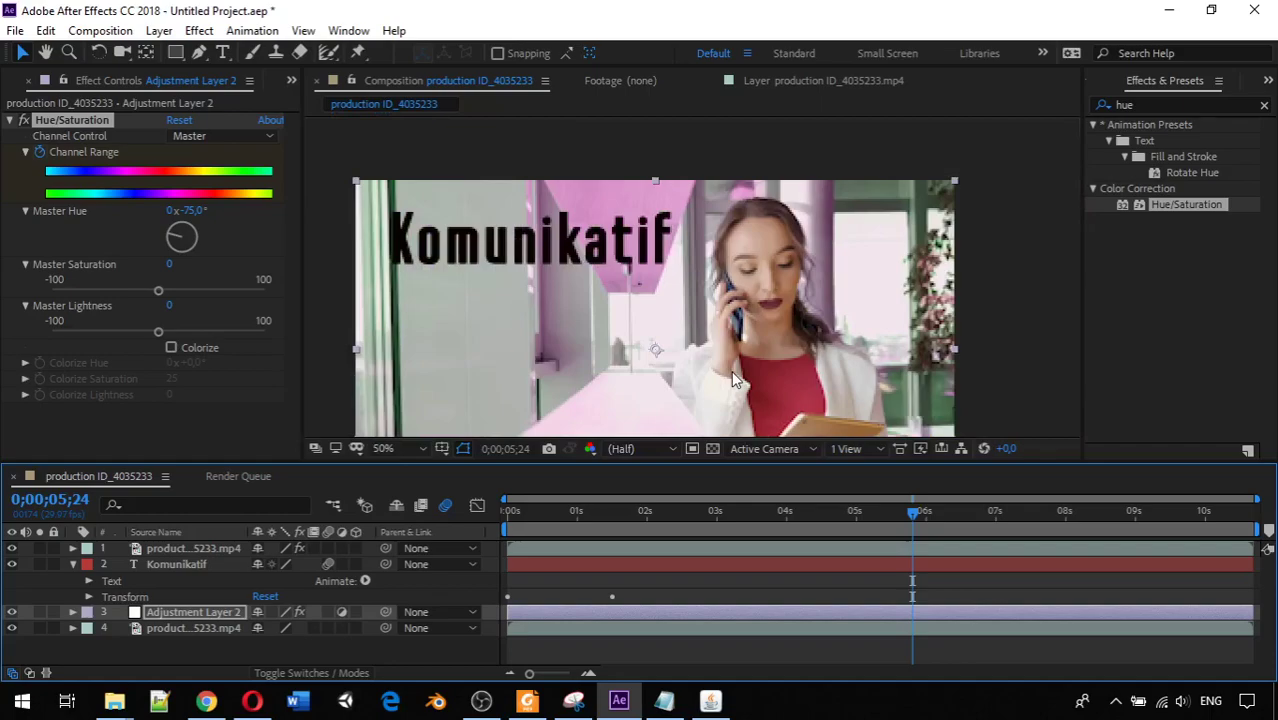
left_click_drag(907, 514, 407, 505)
key("space")
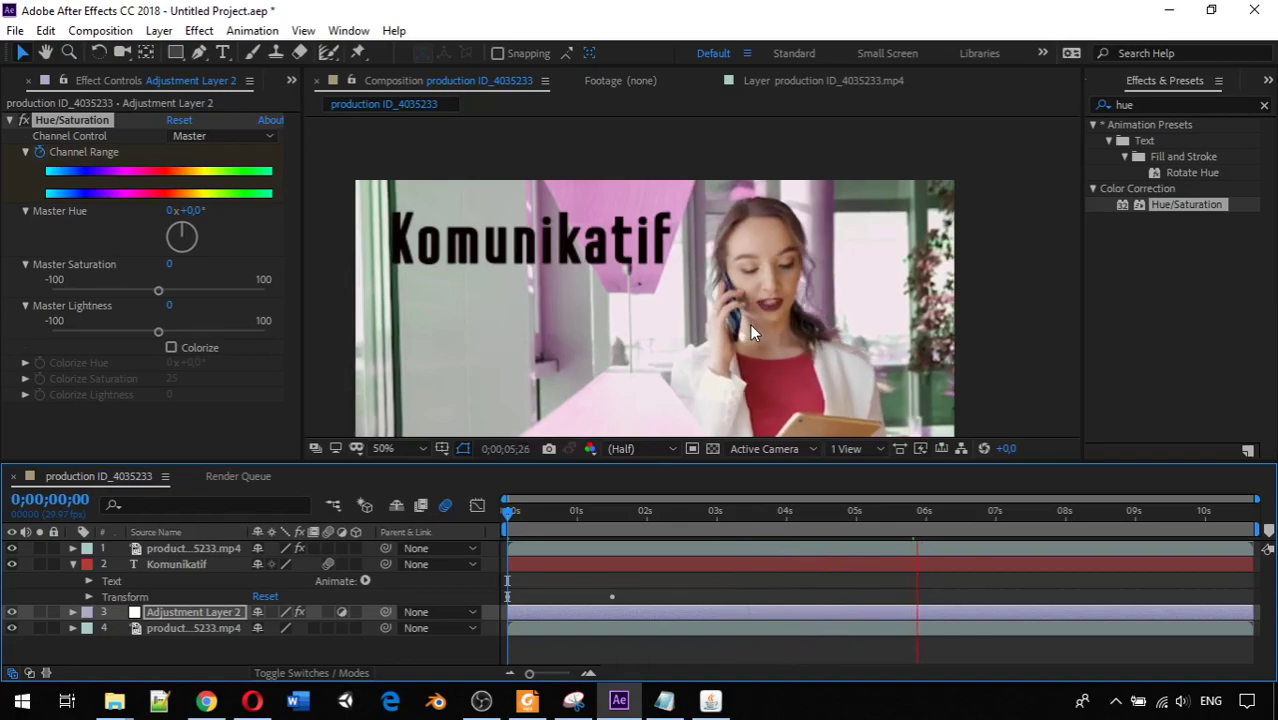
key("space")
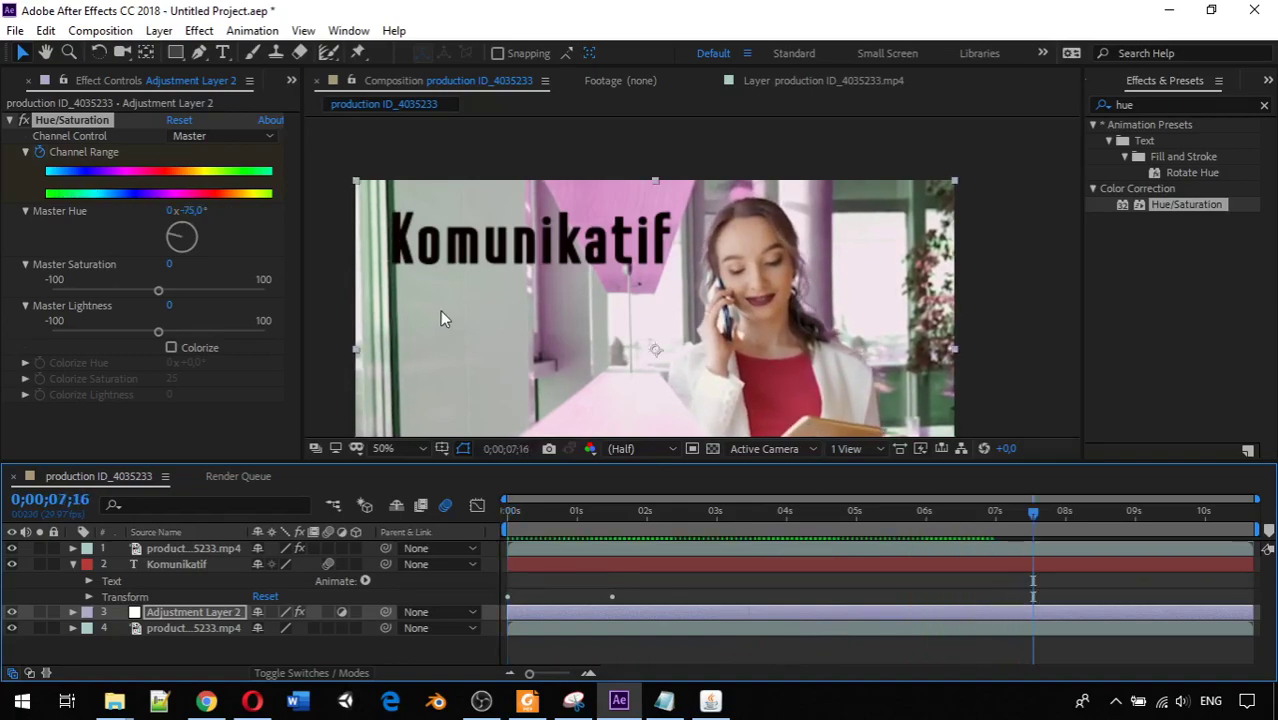
Bring the woman fully into view at 50% magnification and activate the Refine Edge tool
scroll(778, 385, "down", 2)
scroll(758, 369, "up", 2)
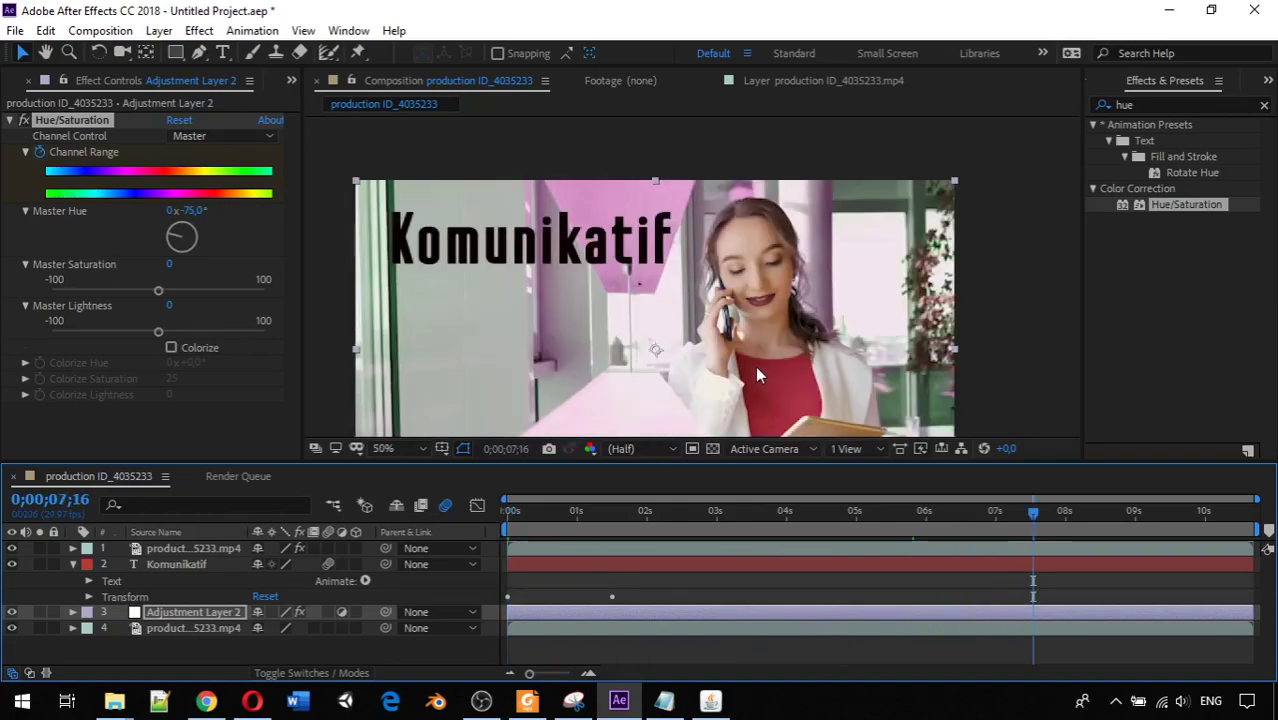
mouse_move(755, 366)
left_mouse_down()
mouse_move(753, 351)
mouse_move(759, 360)
left_mouse_up()
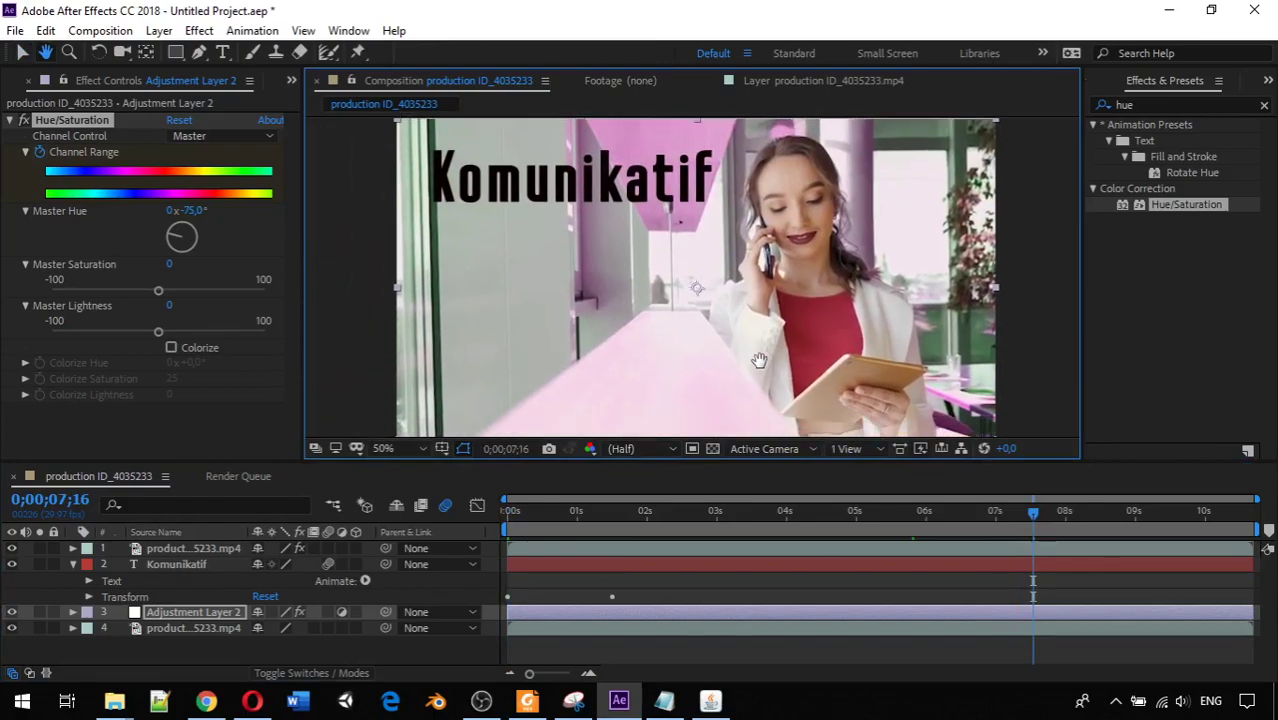
key("v")
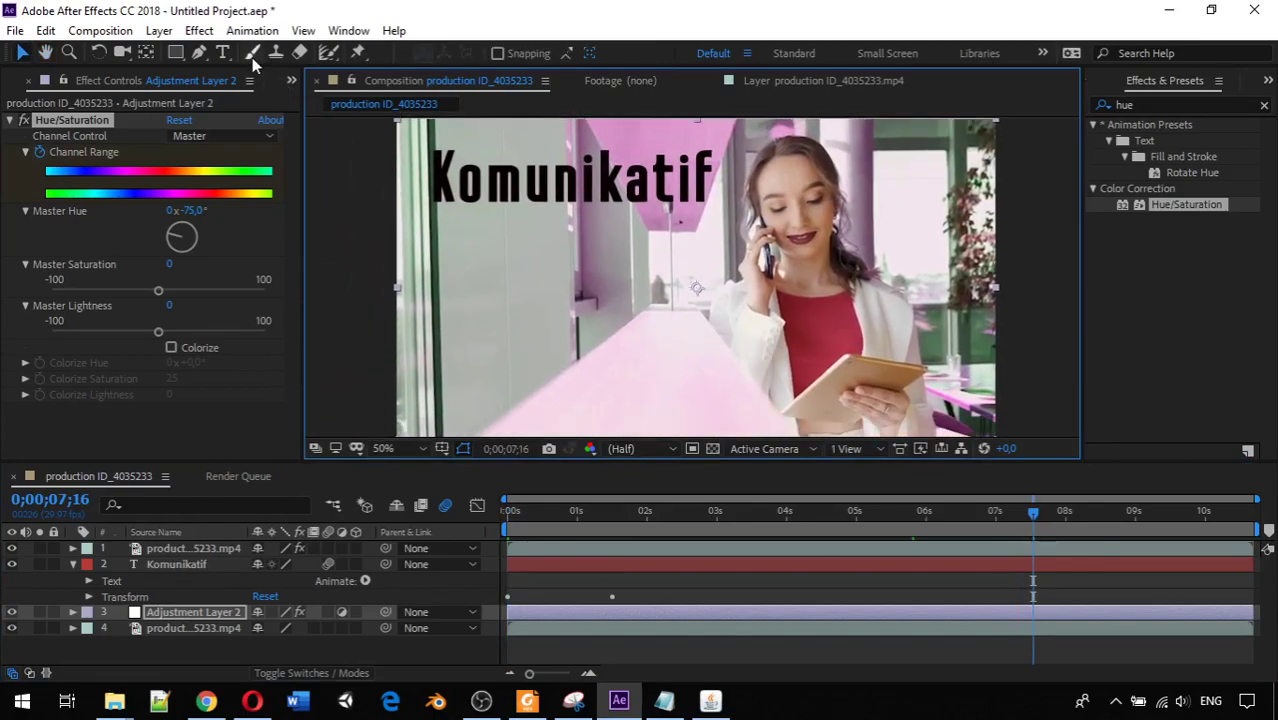
left_click(330, 57)
left_click(330, 57)
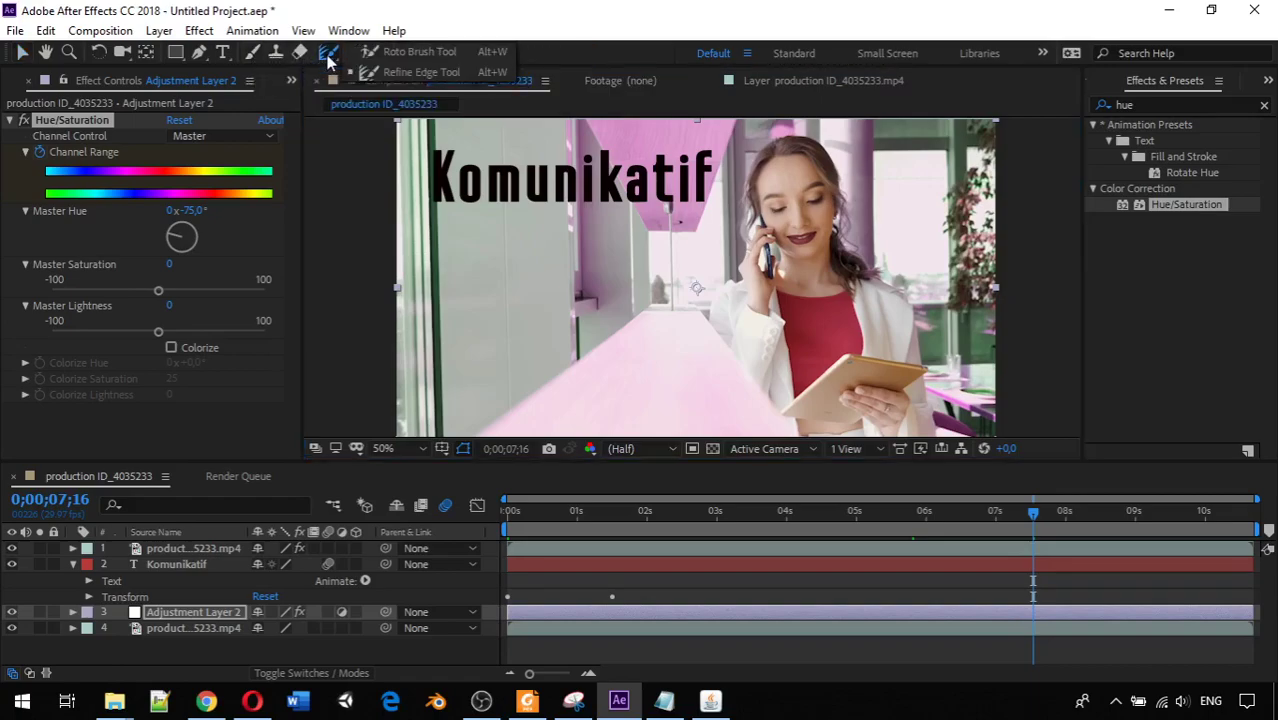
left_click(330, 56)
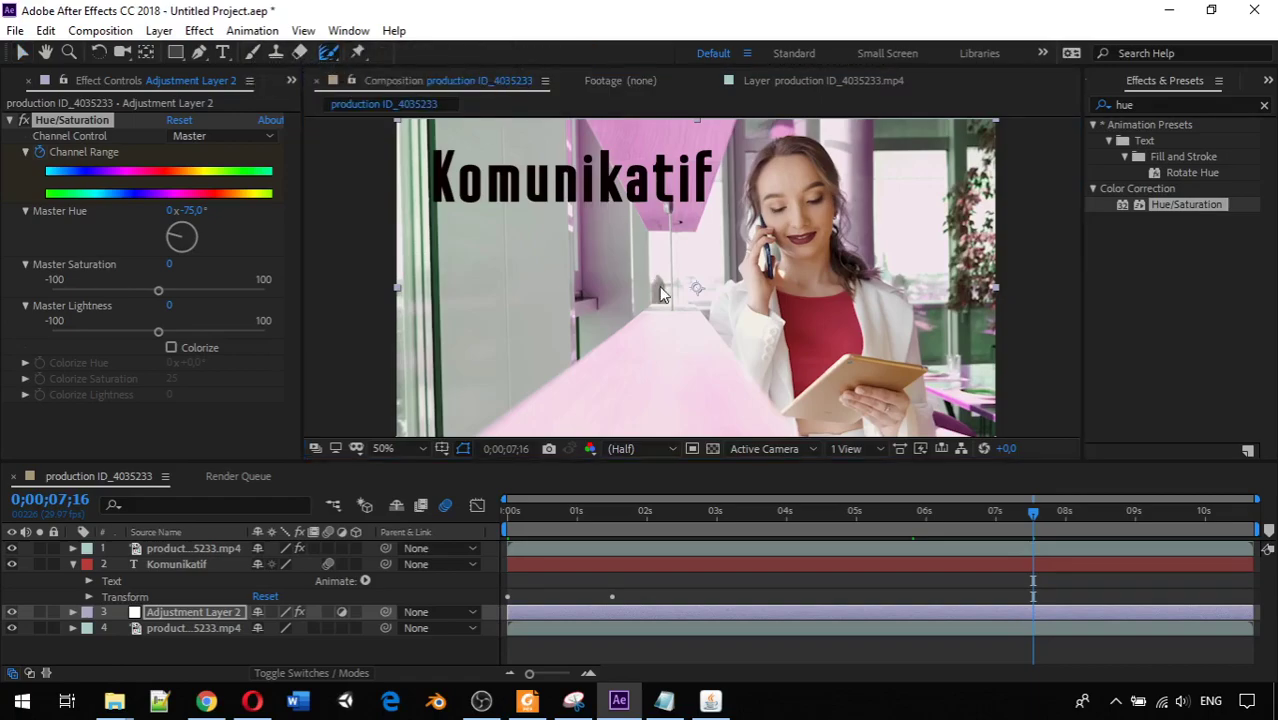